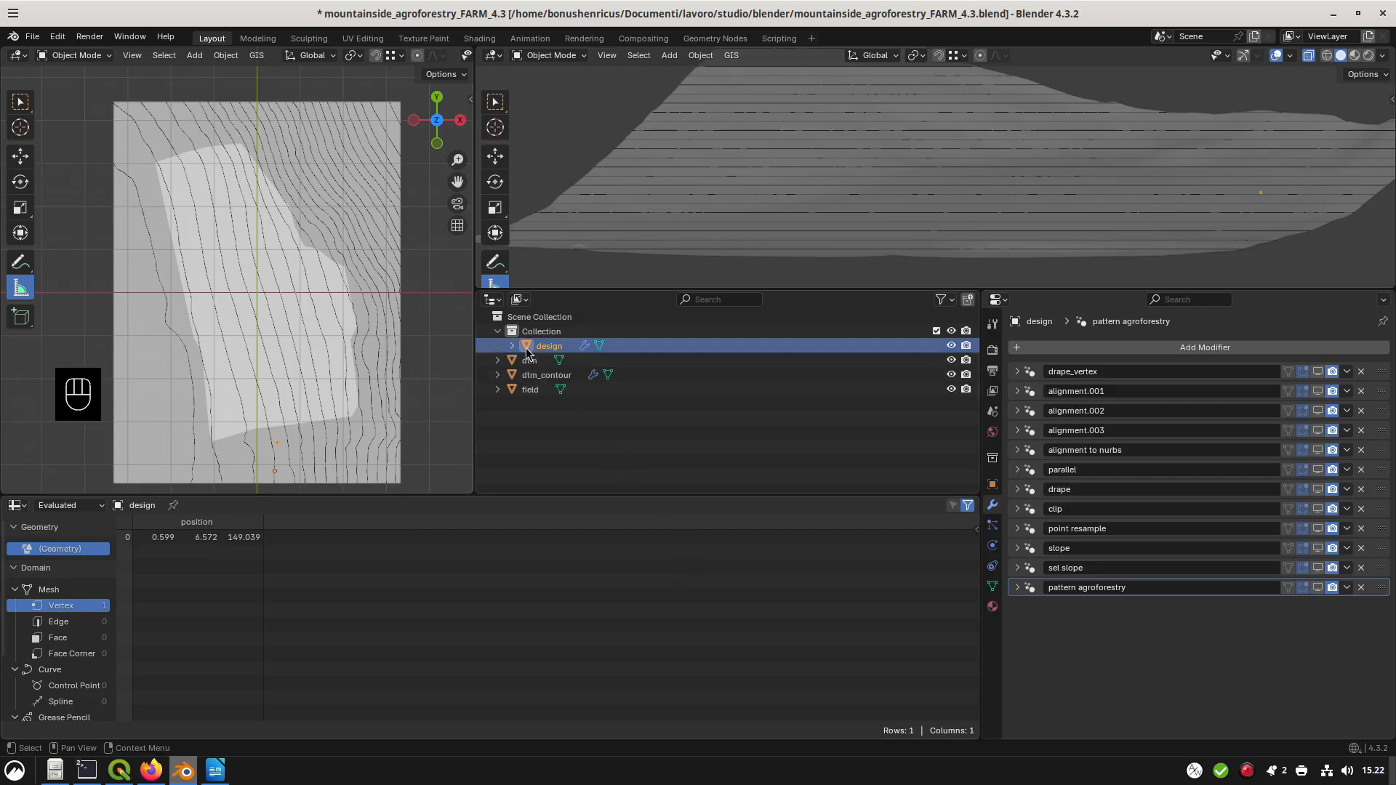
Inspect the design, dtm and dtm_contour objects one after another, checking their vertex data and modifiers
click(554, 350)
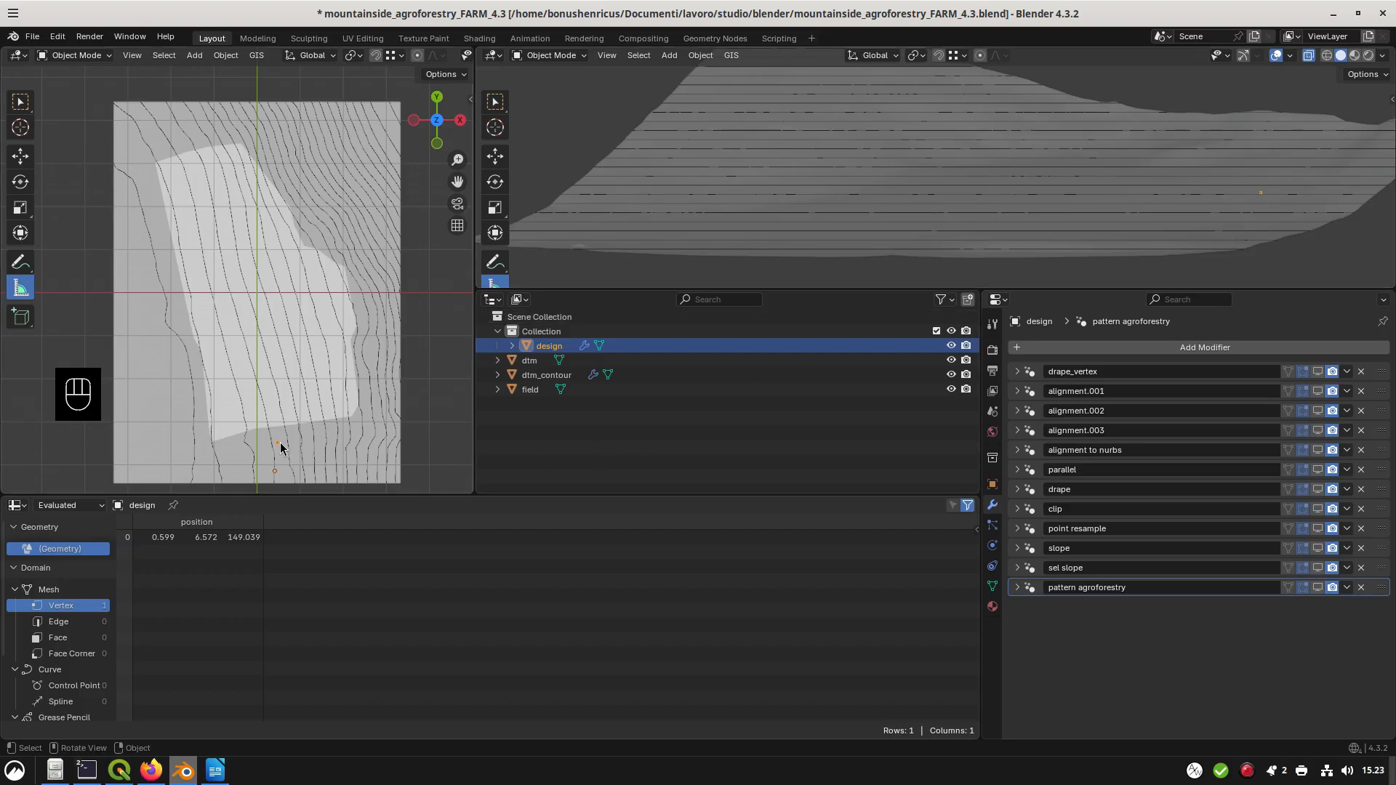
click(533, 362)
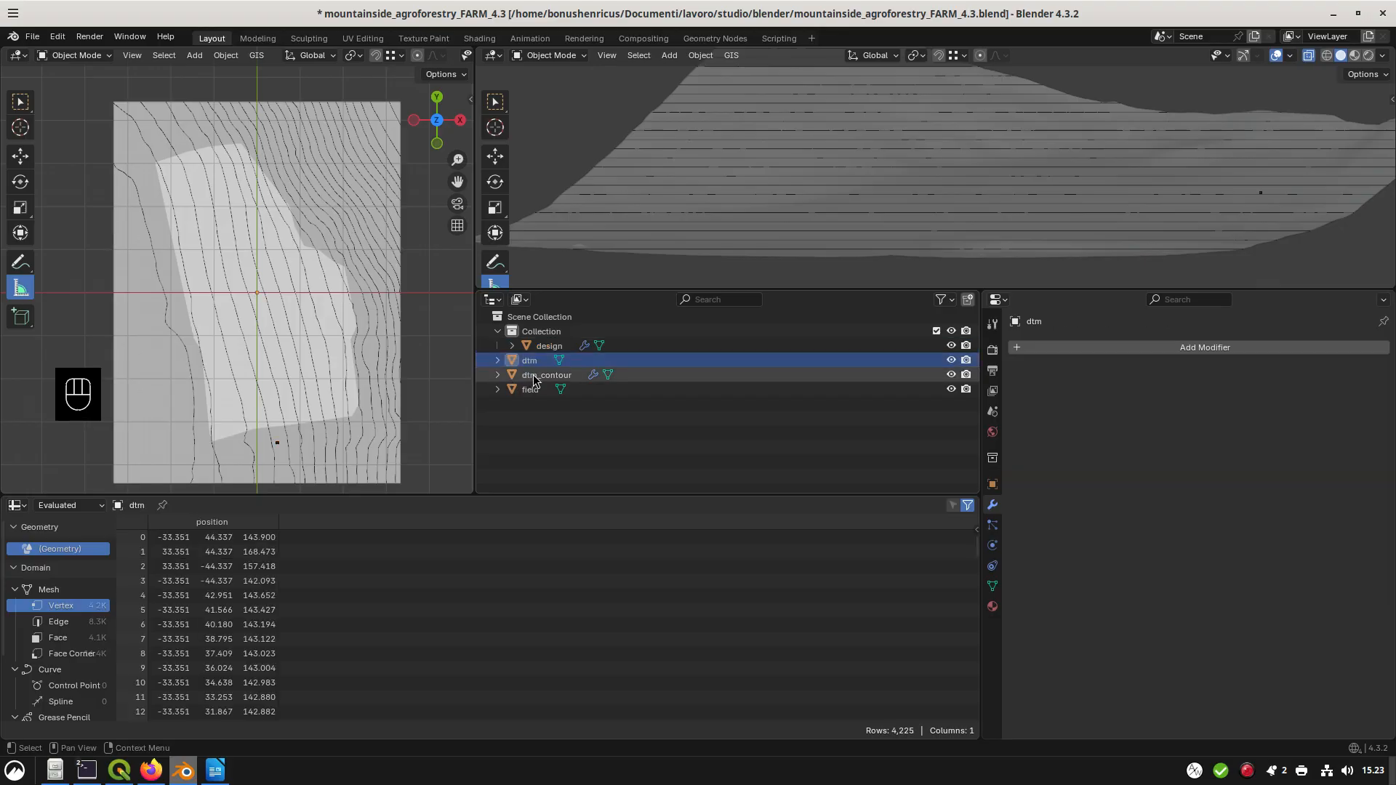
click(535, 377)
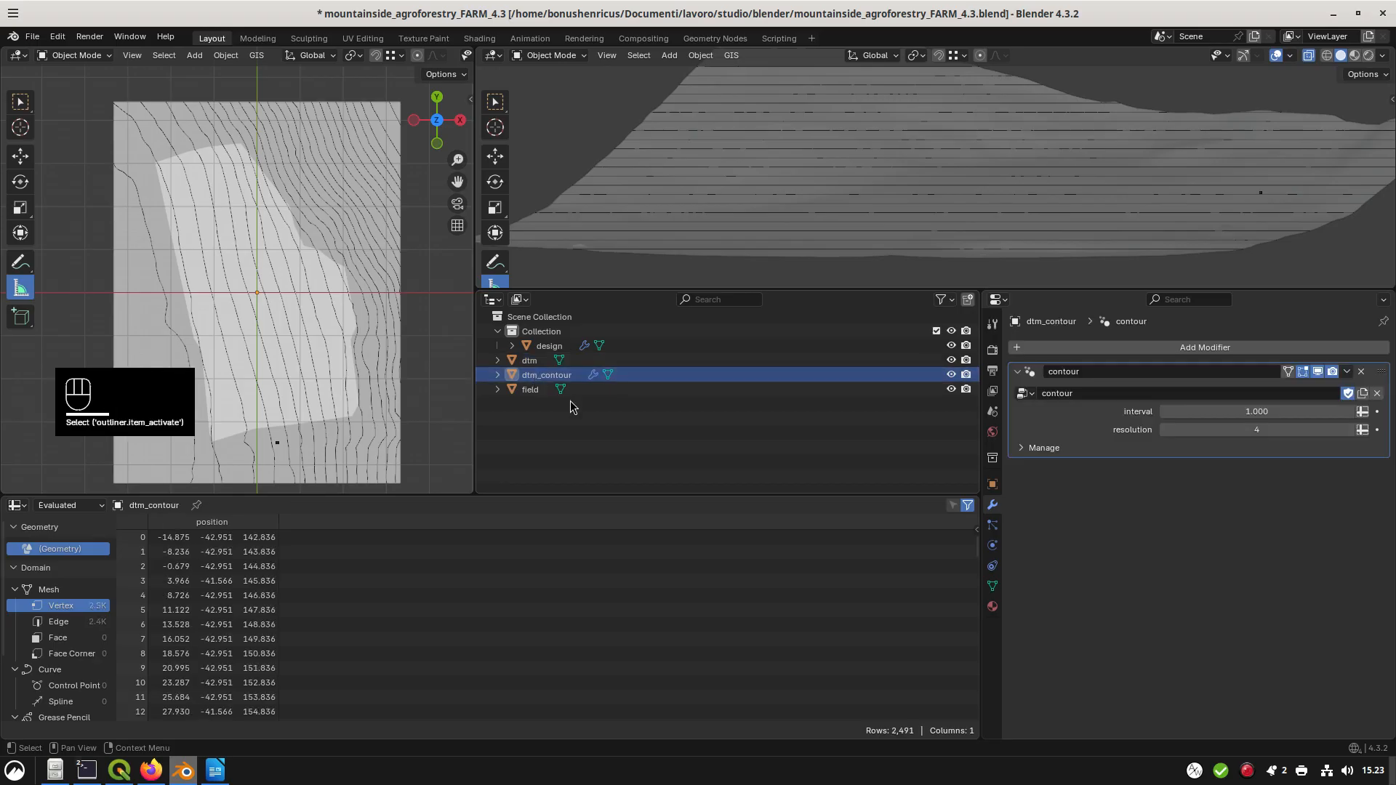
Try a contour interval of 5 on dtm_contour, and return the interval to 1
click(1207, 411)
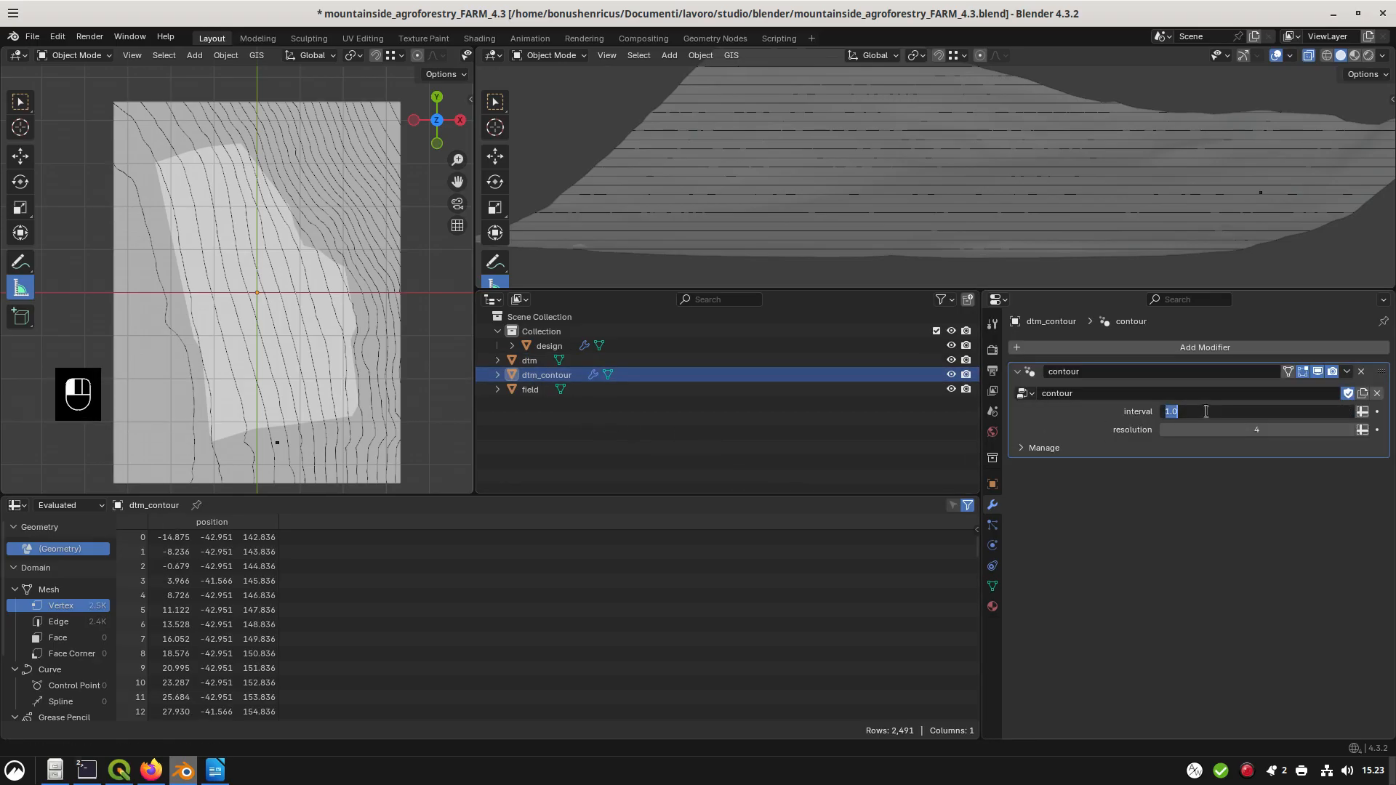
text(5)
key(Return)
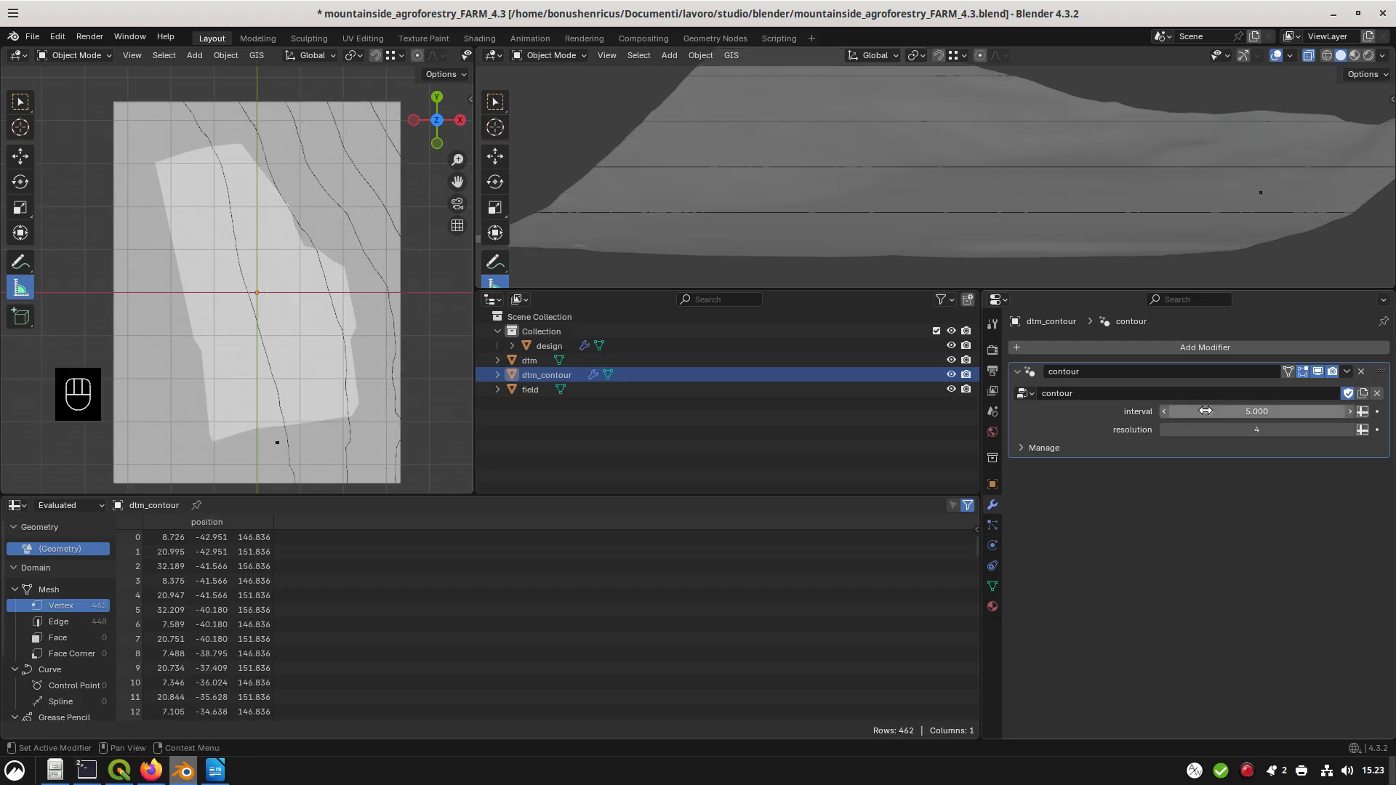
click(1207, 411)
text(1)
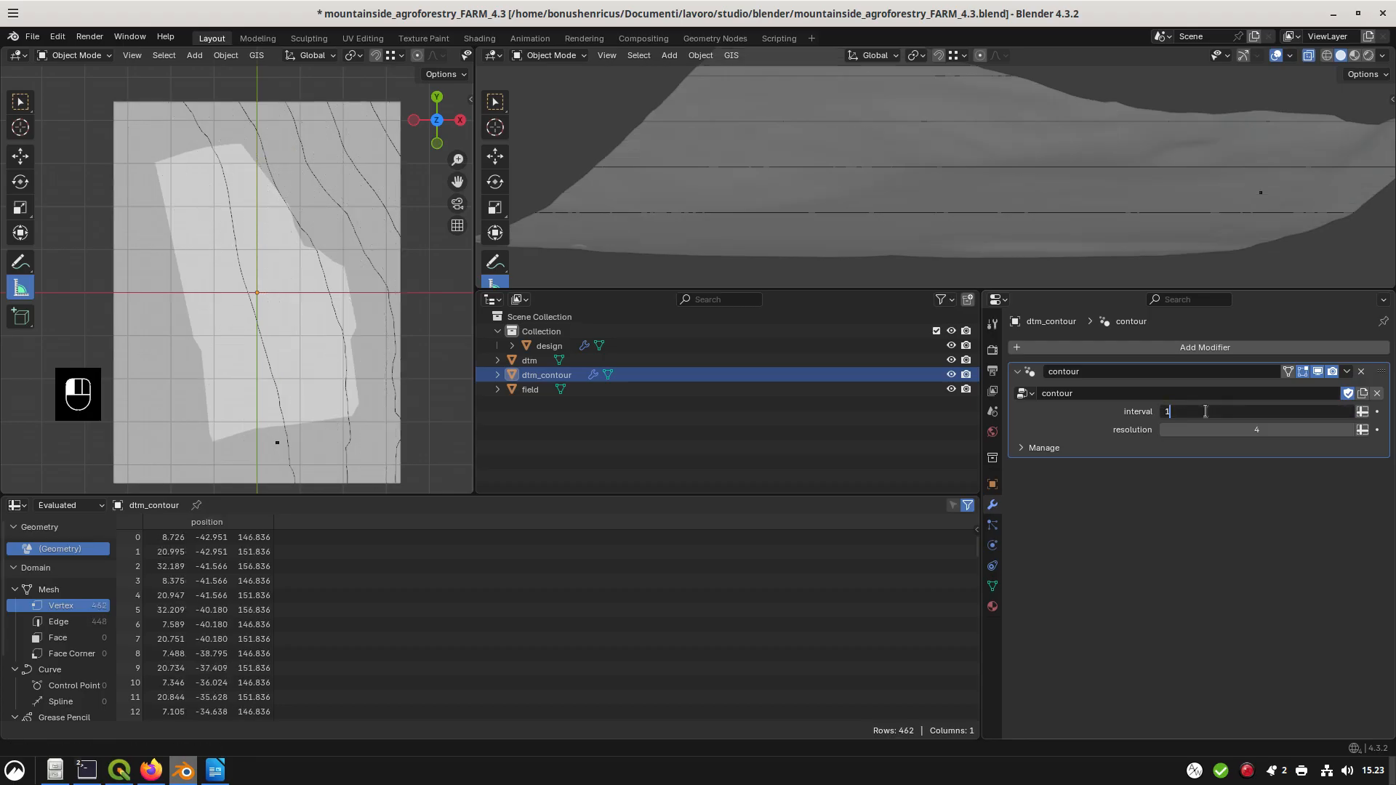
key(Return)
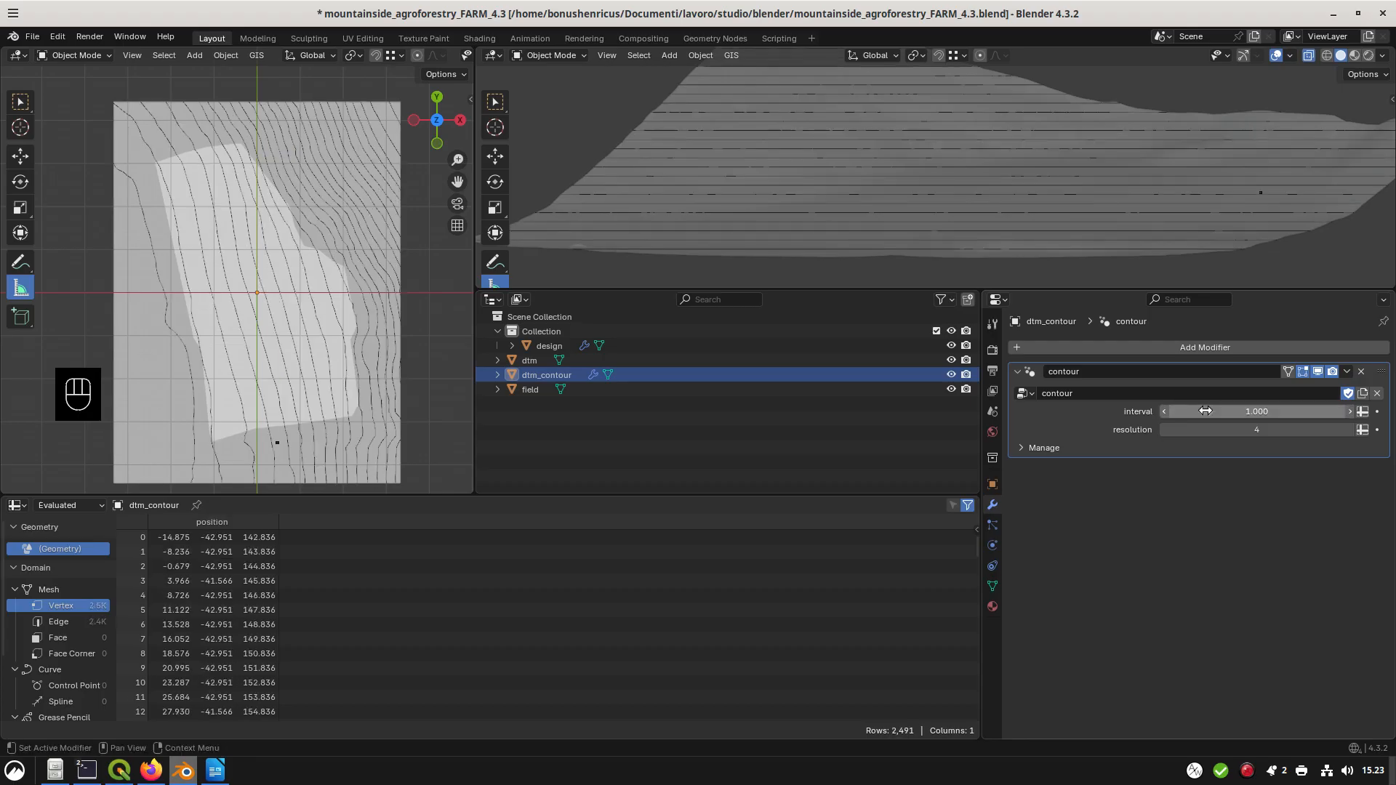
Enable the drape_vertex modifier of the design object in the viewport and check the draped point's elevation
click(550, 346)
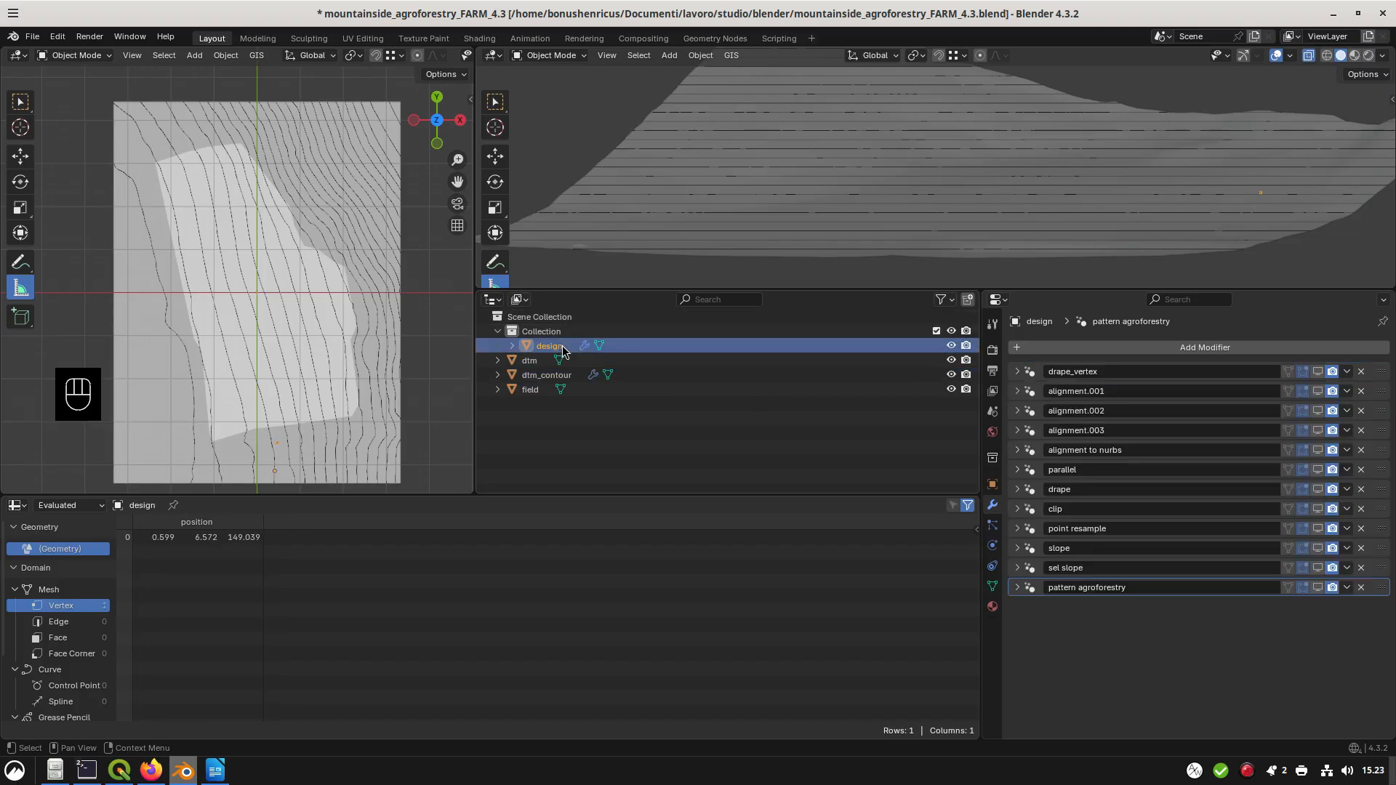
click(1020, 372)
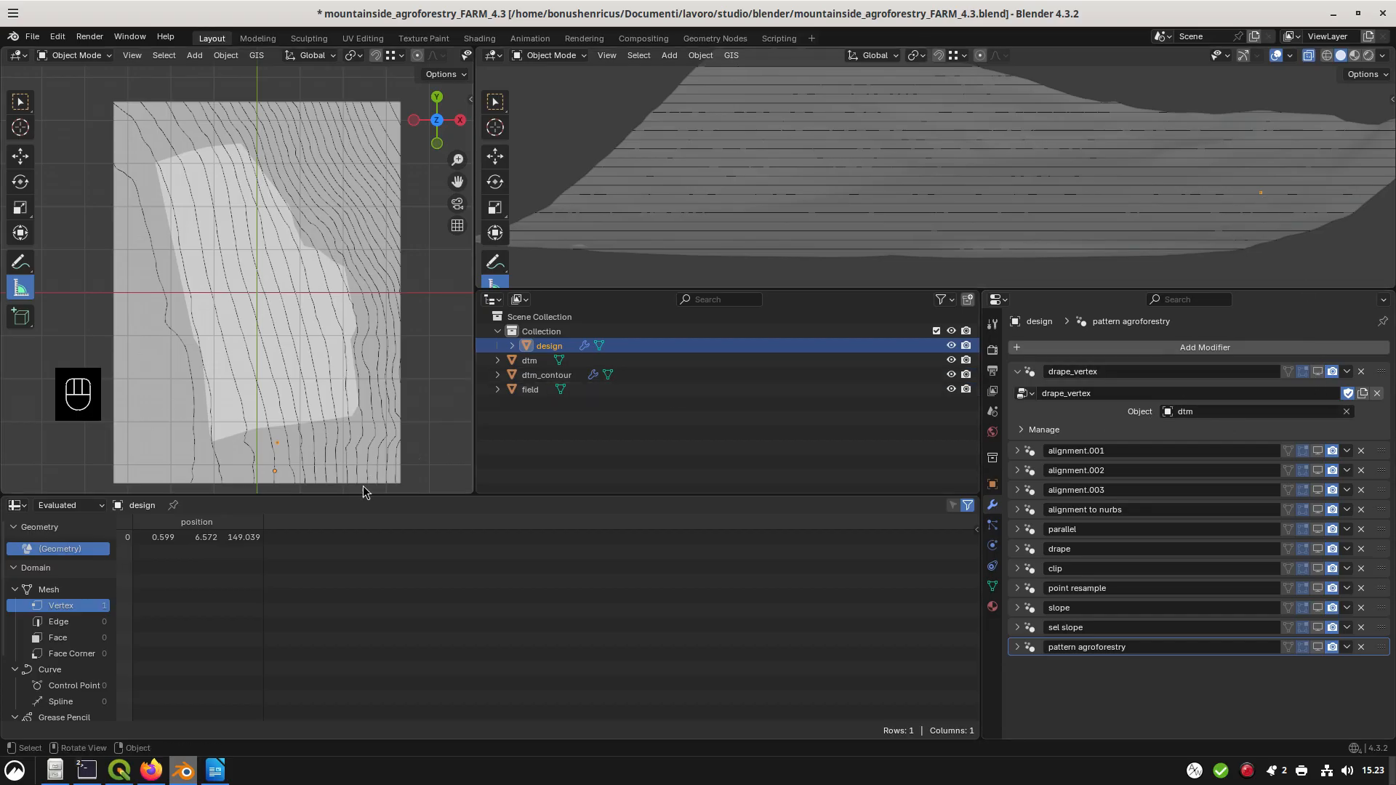
mouse_move(236, 546)
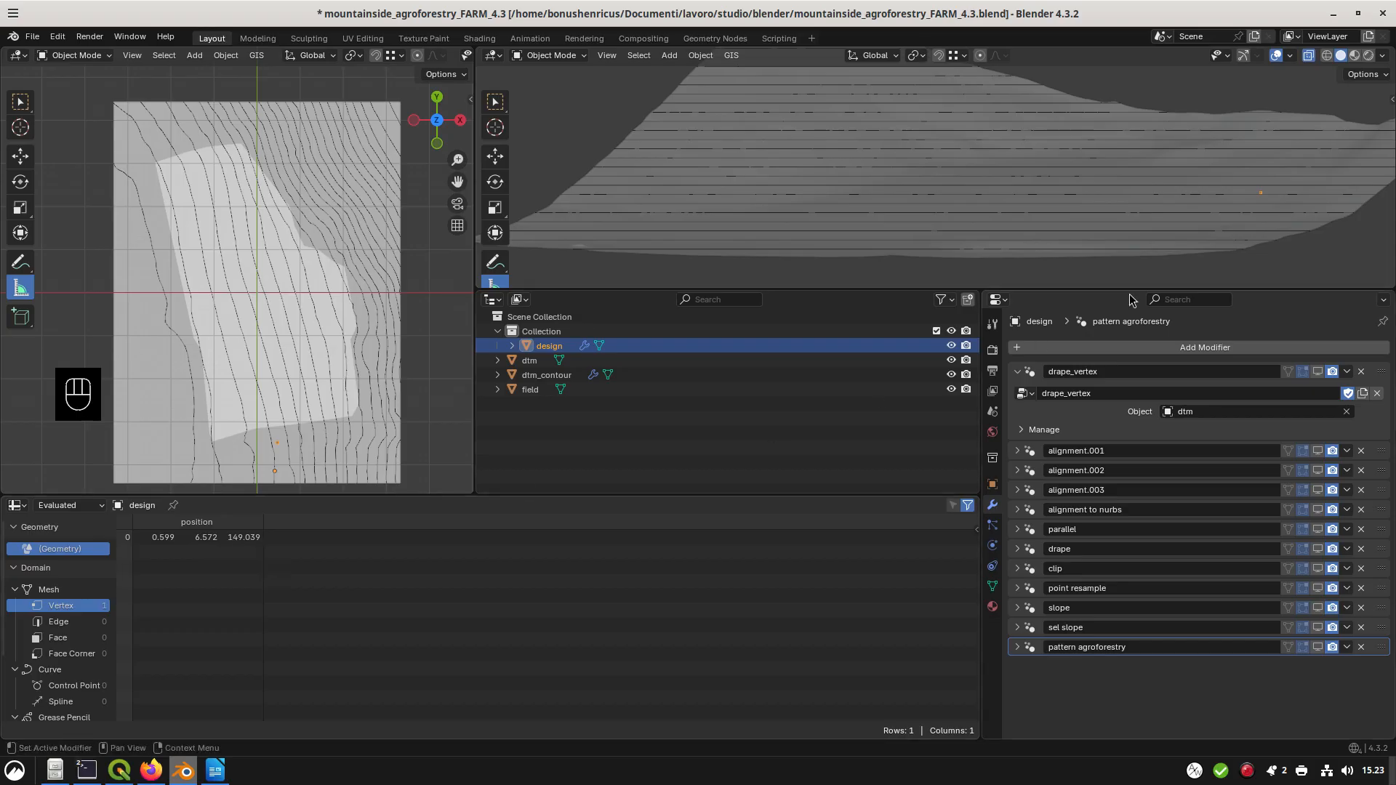
click(1320, 375)
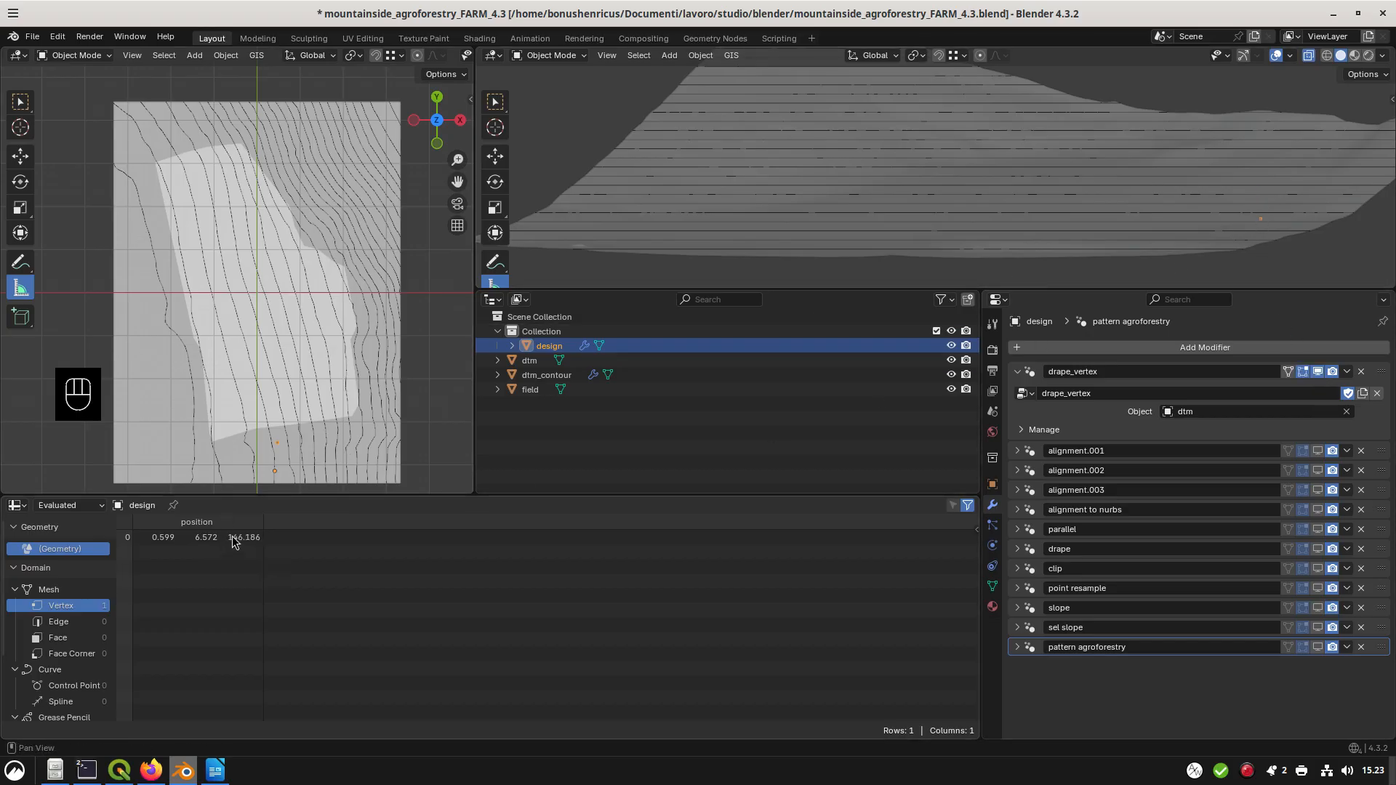
mouse_move(233, 542)
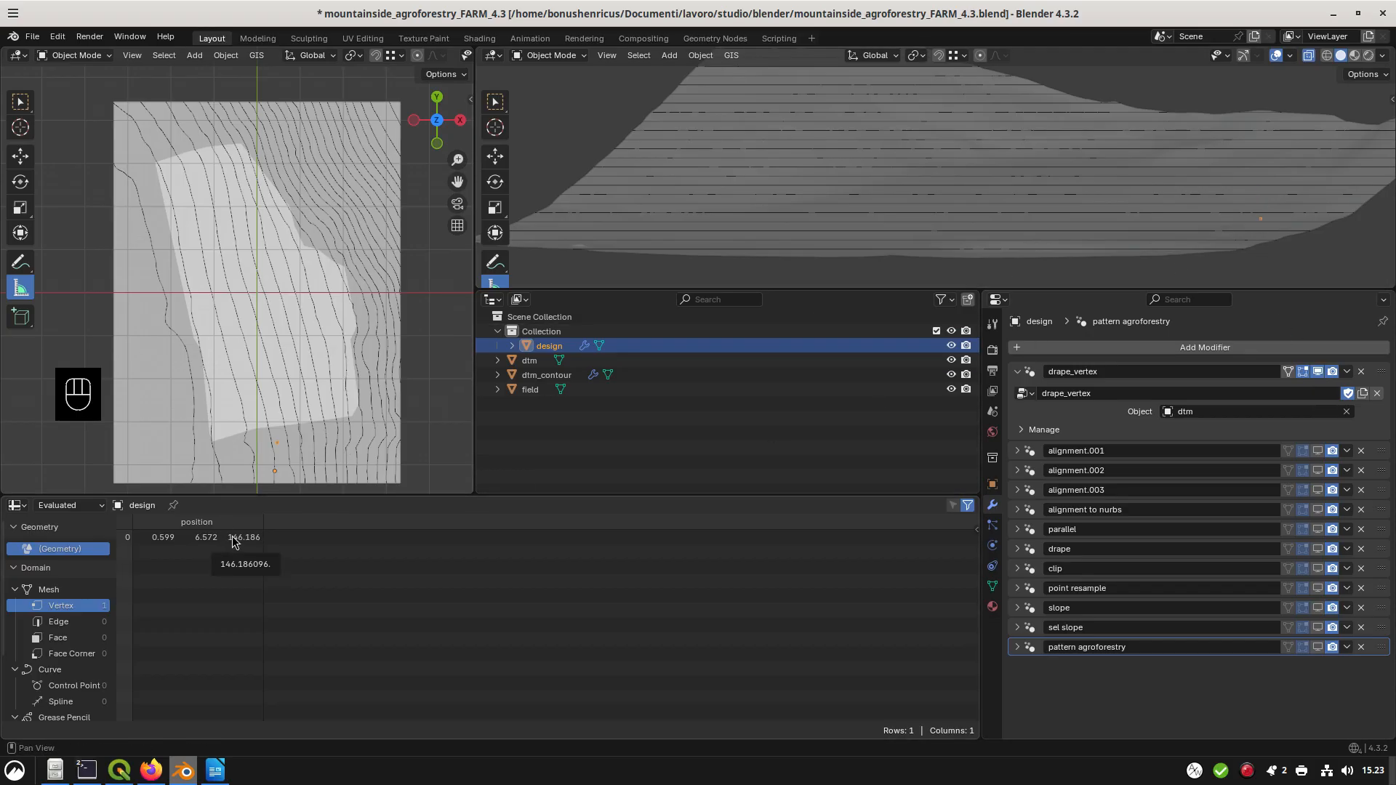
click(1017, 373)
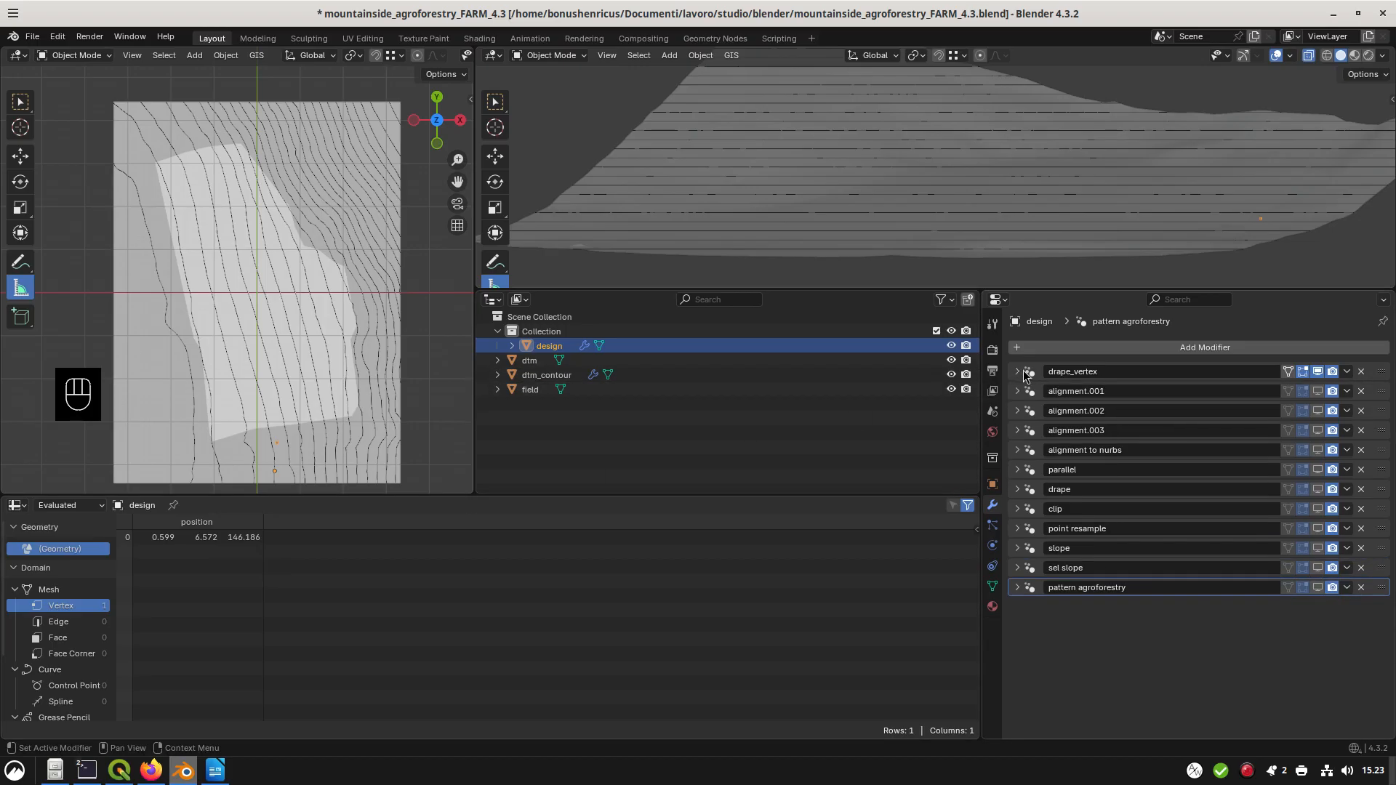
Enable the alignment.001 modifier in the viewport and set its distance to 20 m
click(1017, 392)
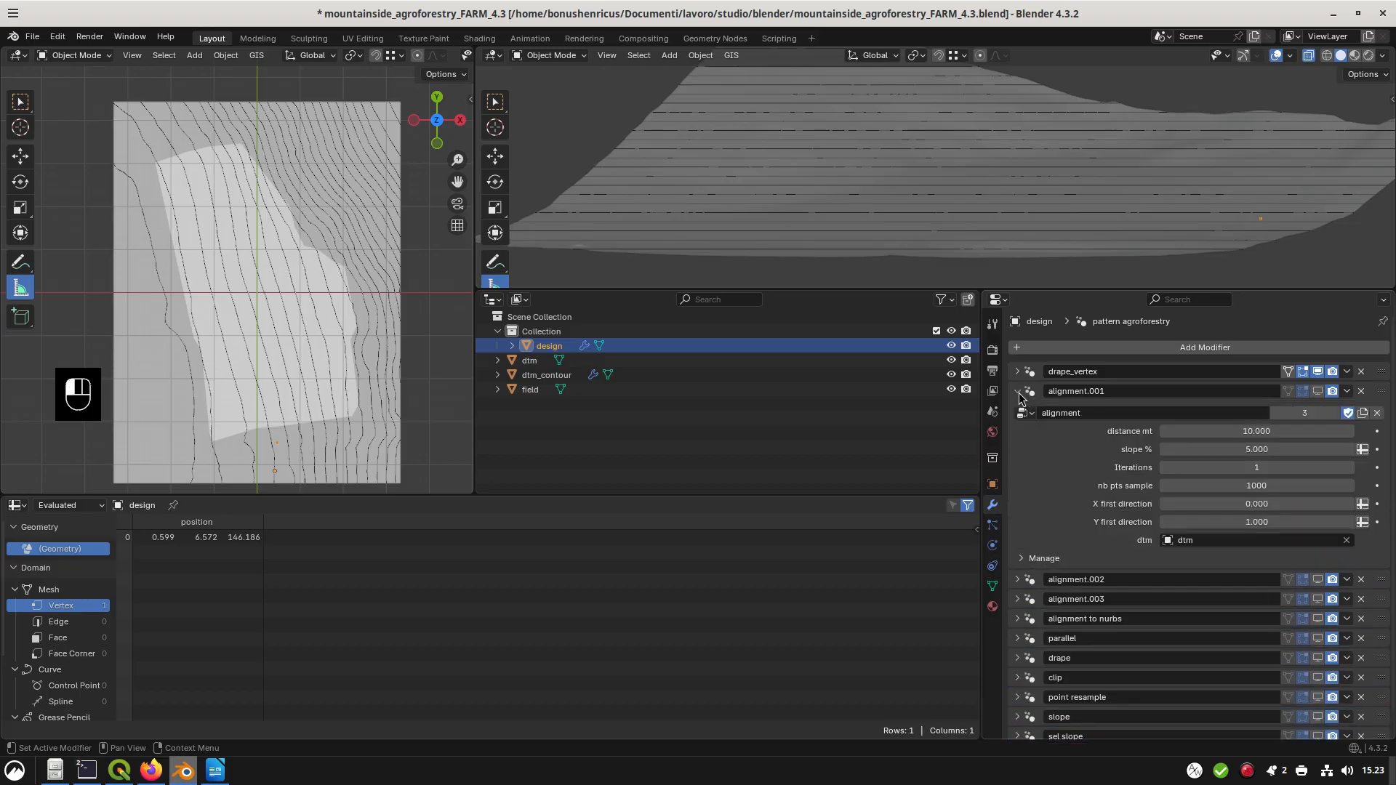
click(1317, 391)
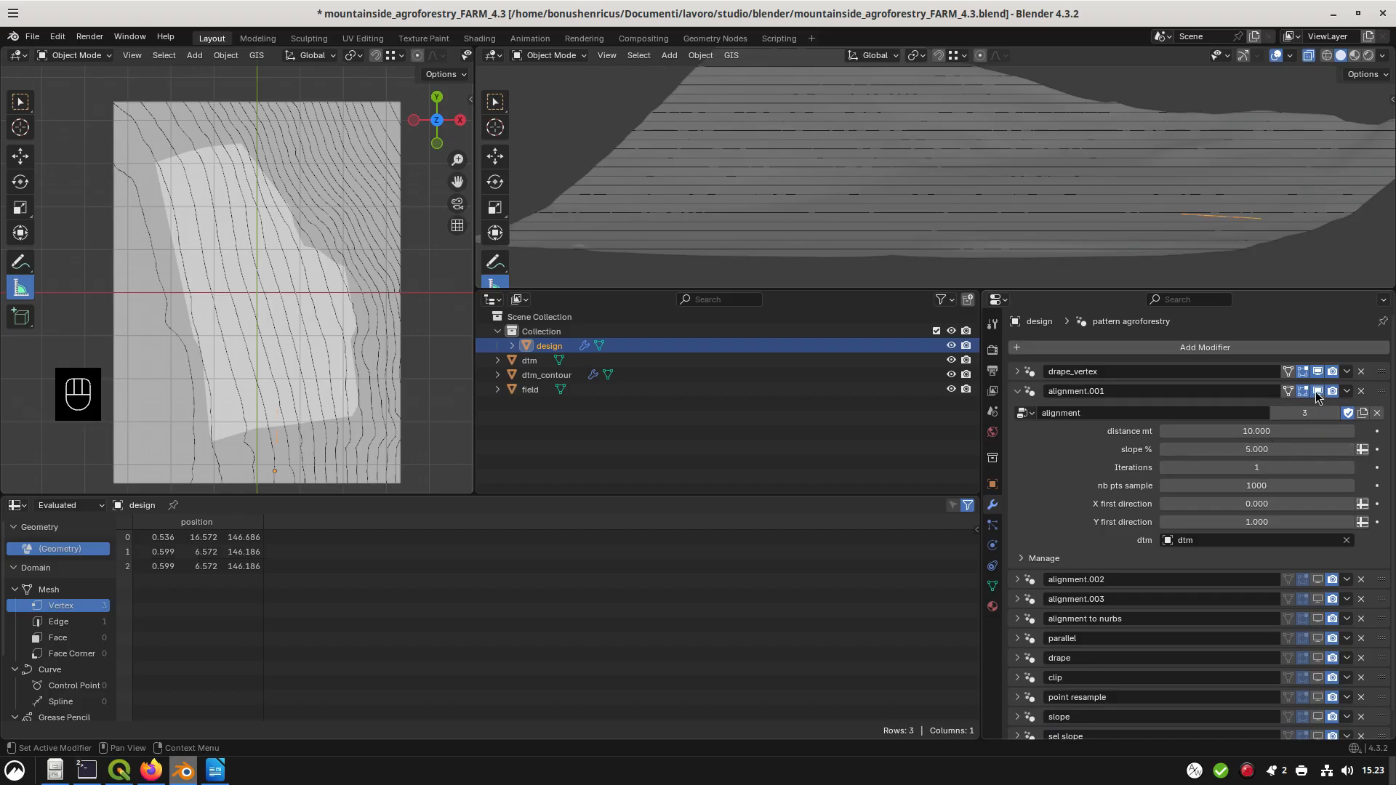
click(1270, 430)
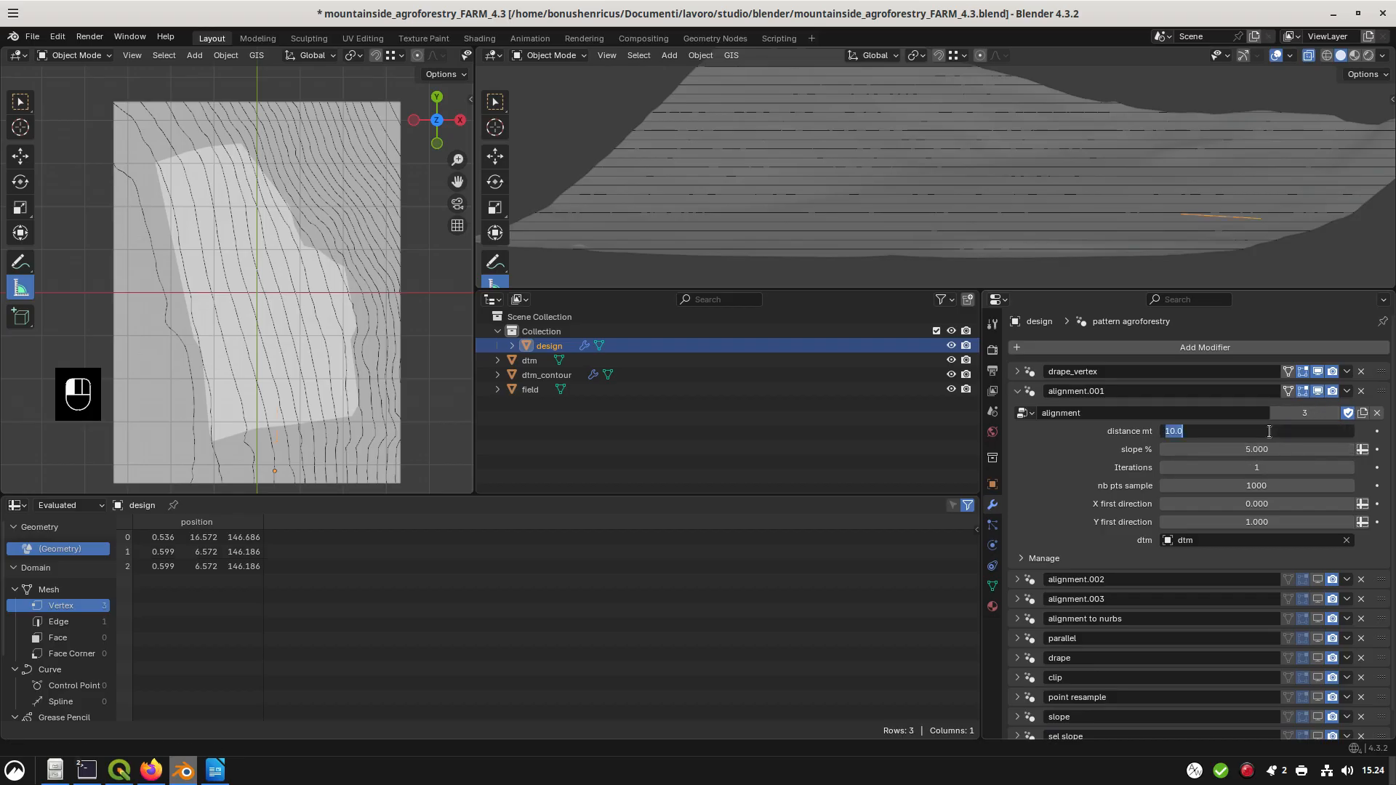
text(20)
key(Return)
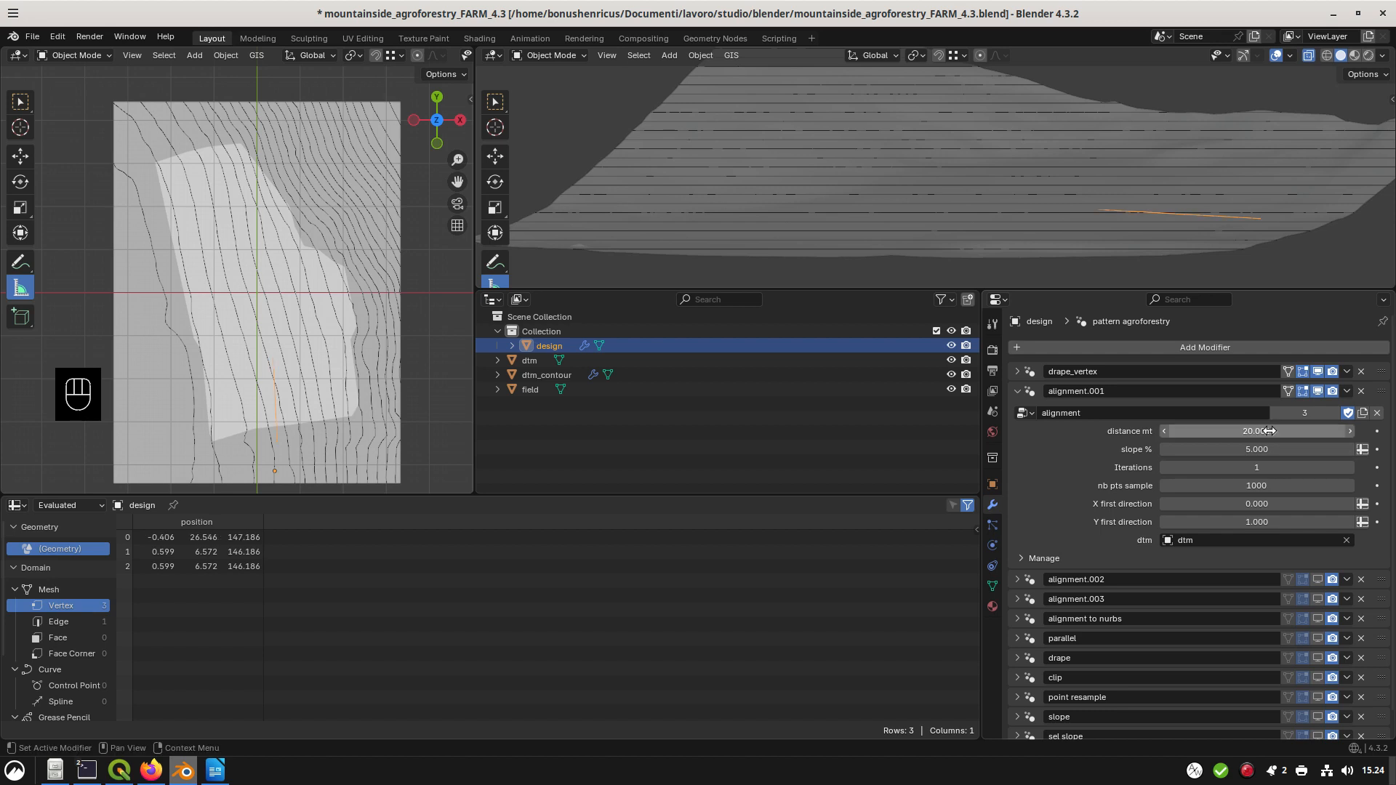
Set the slope of alignment.001 to -5 % and its distance to 5 m
click(1256, 444)
text(-5)
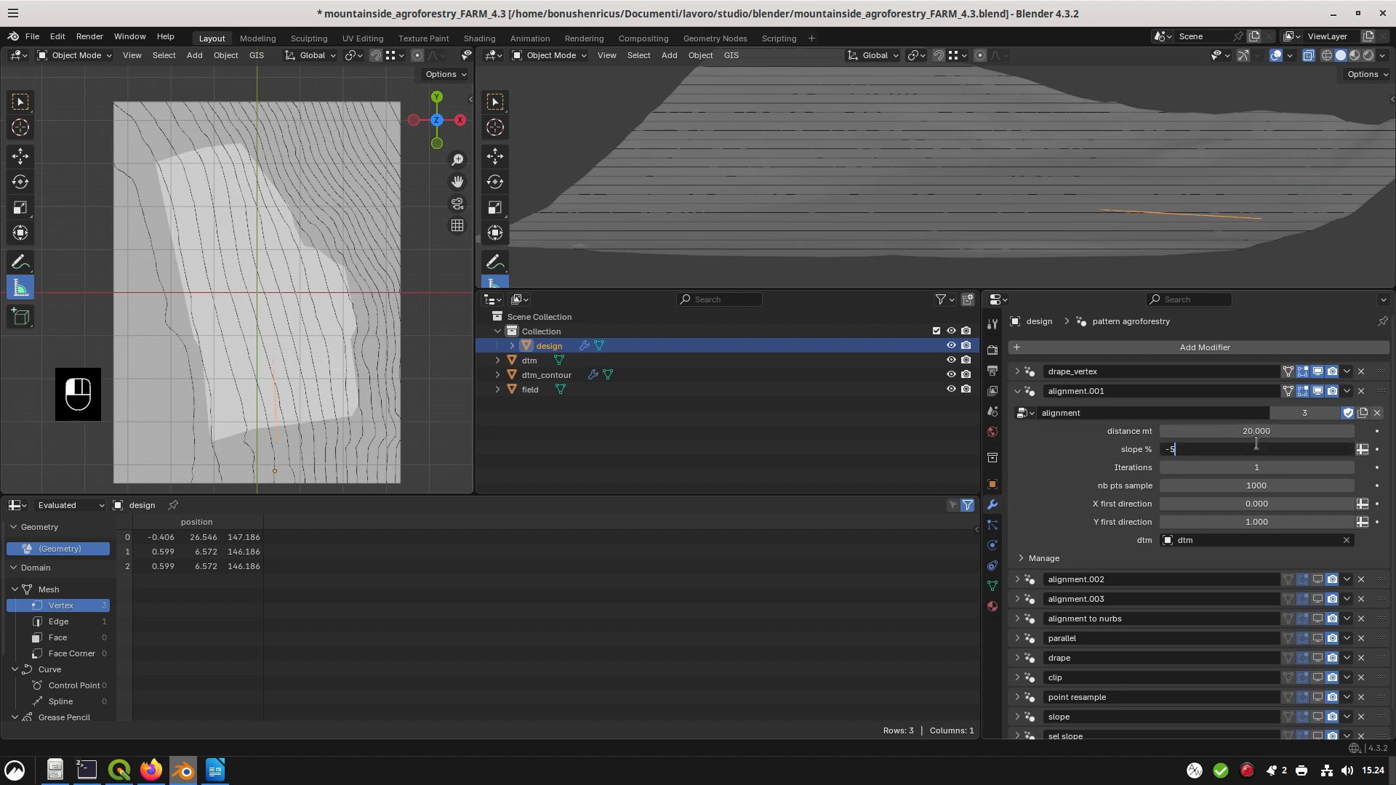
key(Return)
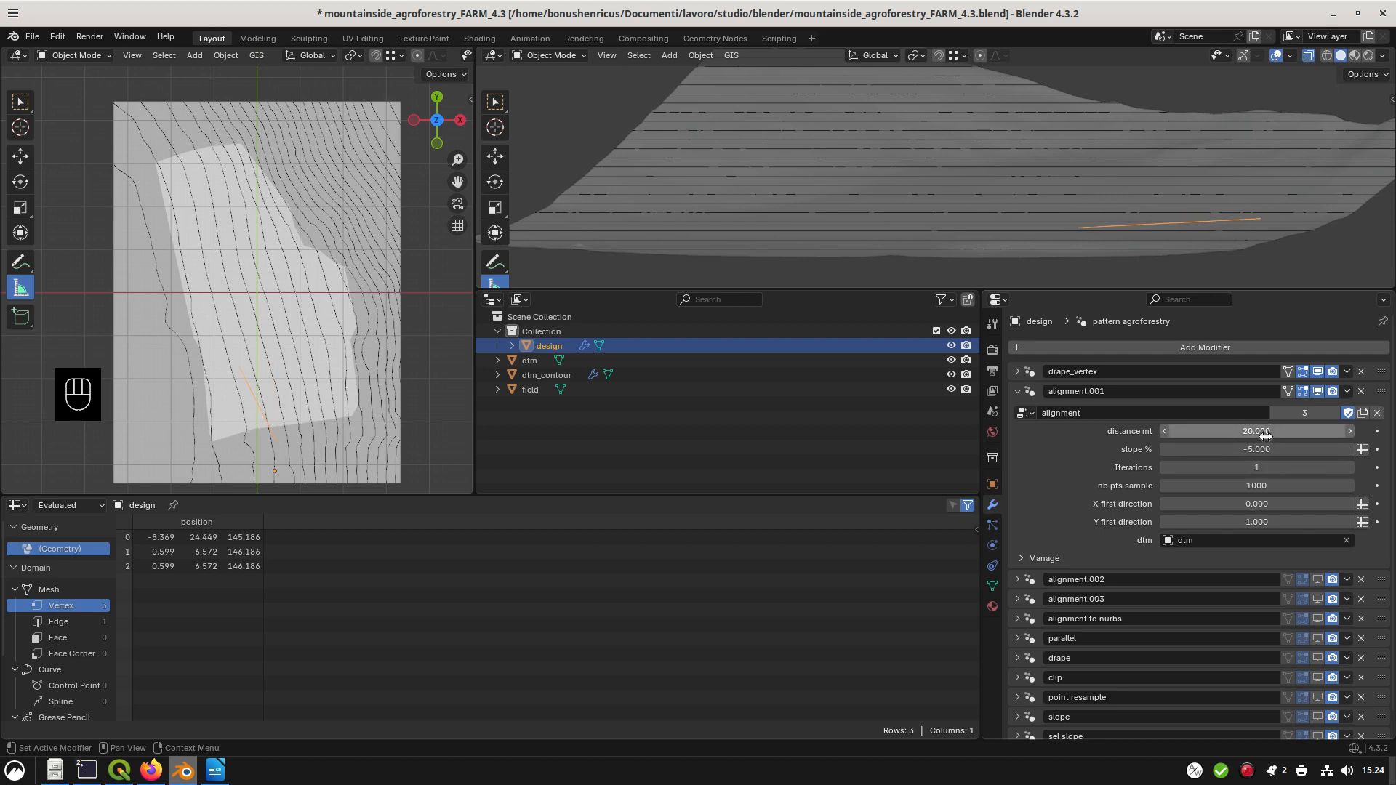
click(1266, 435)
text(5)
key(Return)
Set the Y first direction of alignment.001 to -1 and its distance to 10 m
click(1289, 525)
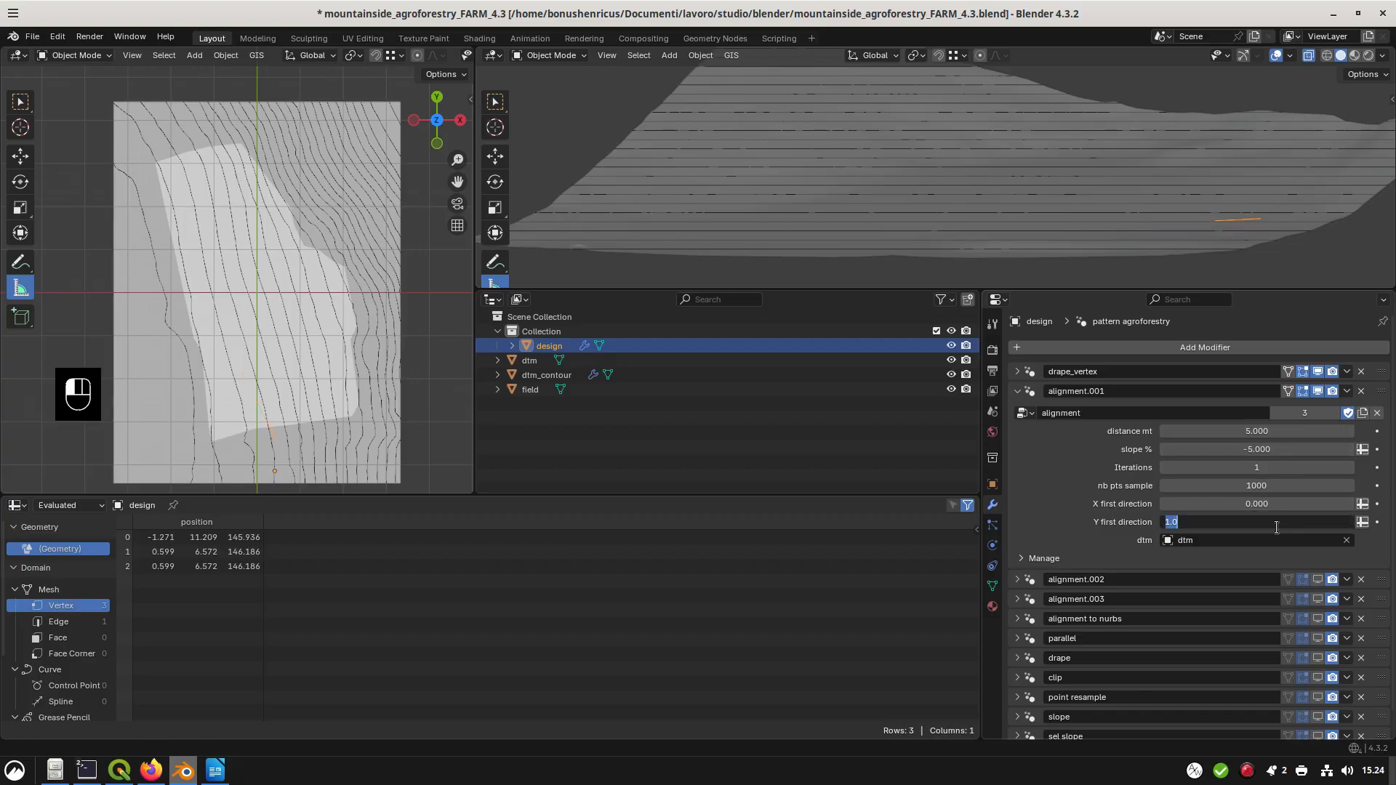
text(-1)
key(Return)
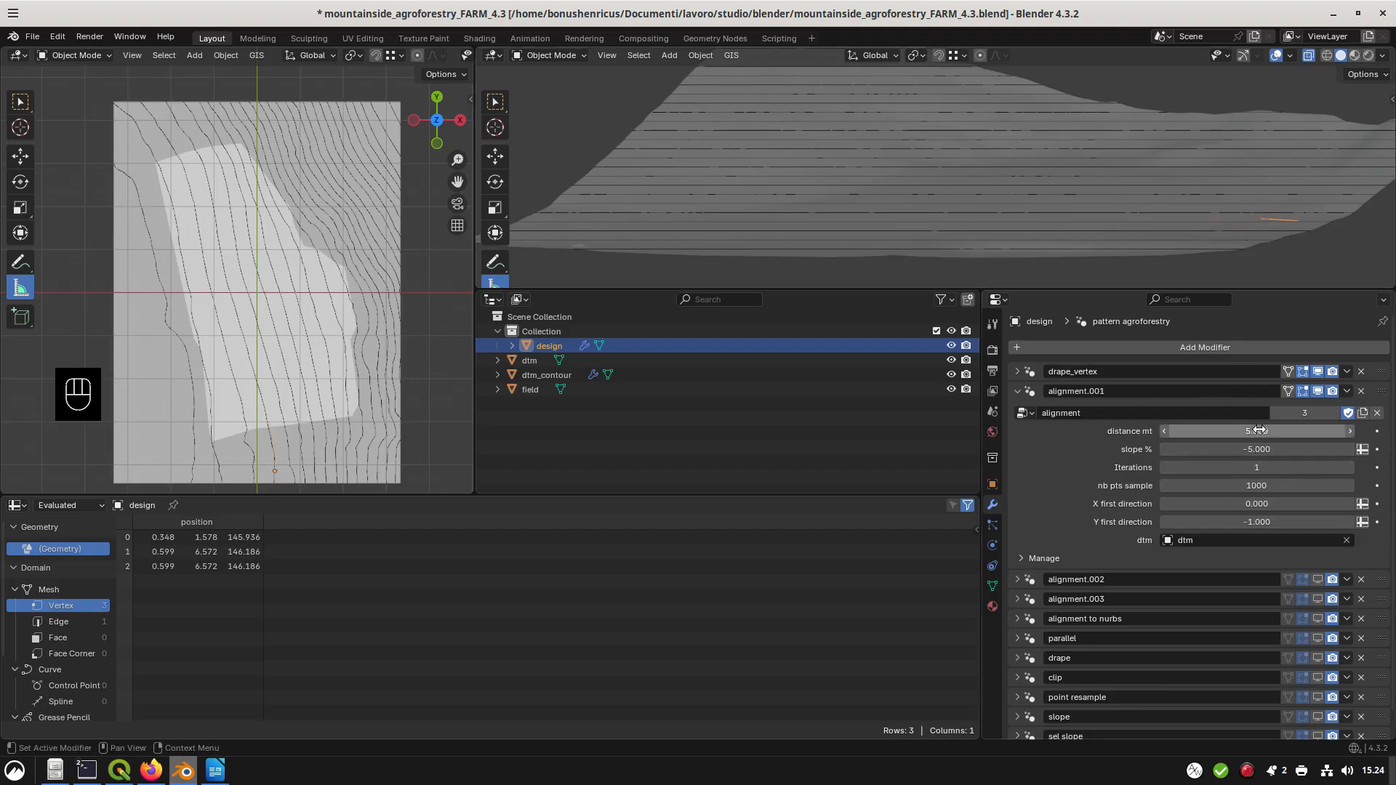
click(1197, 431)
text(10)
key(Return)
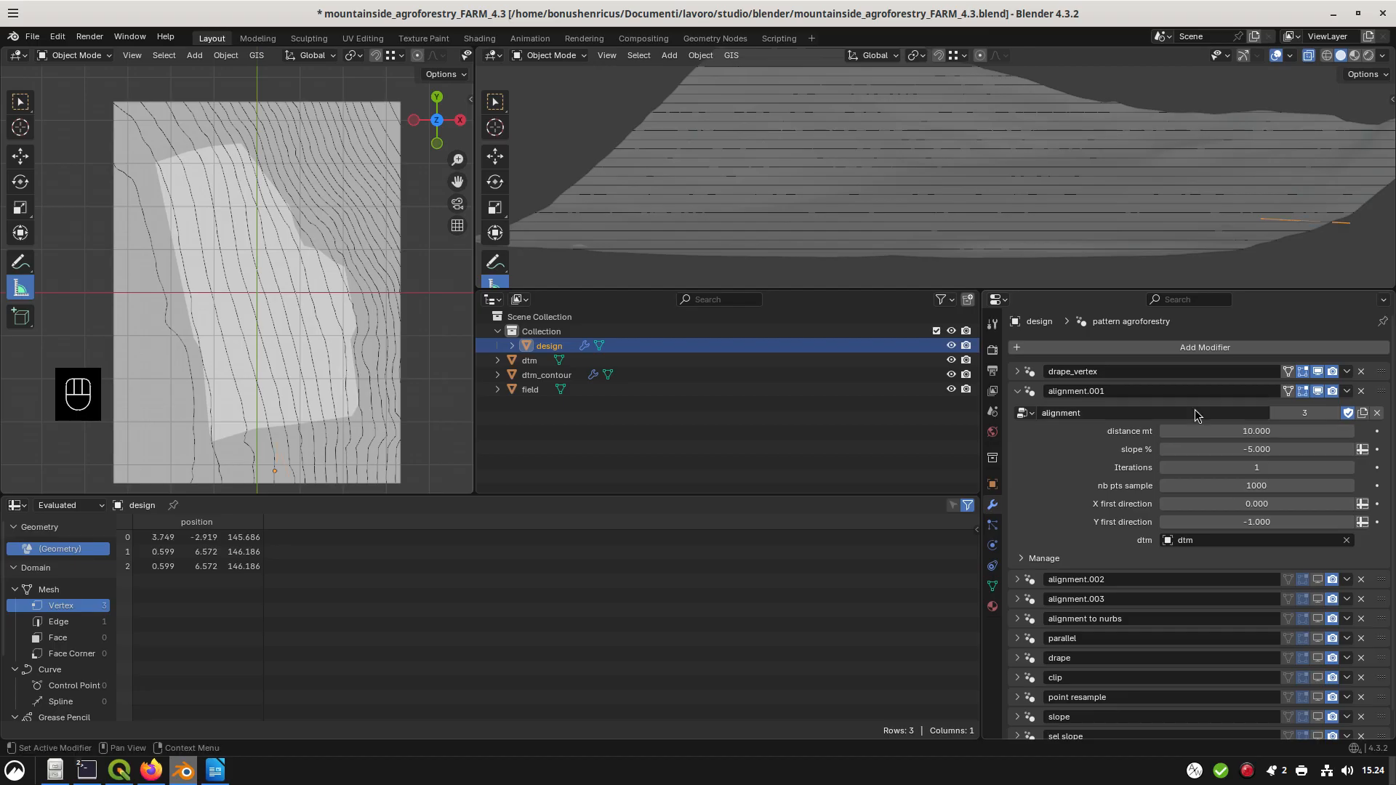
Set the Y first direction of alignment.001 to 1 and its distance to 1 m
click(1262, 522)
text(1)
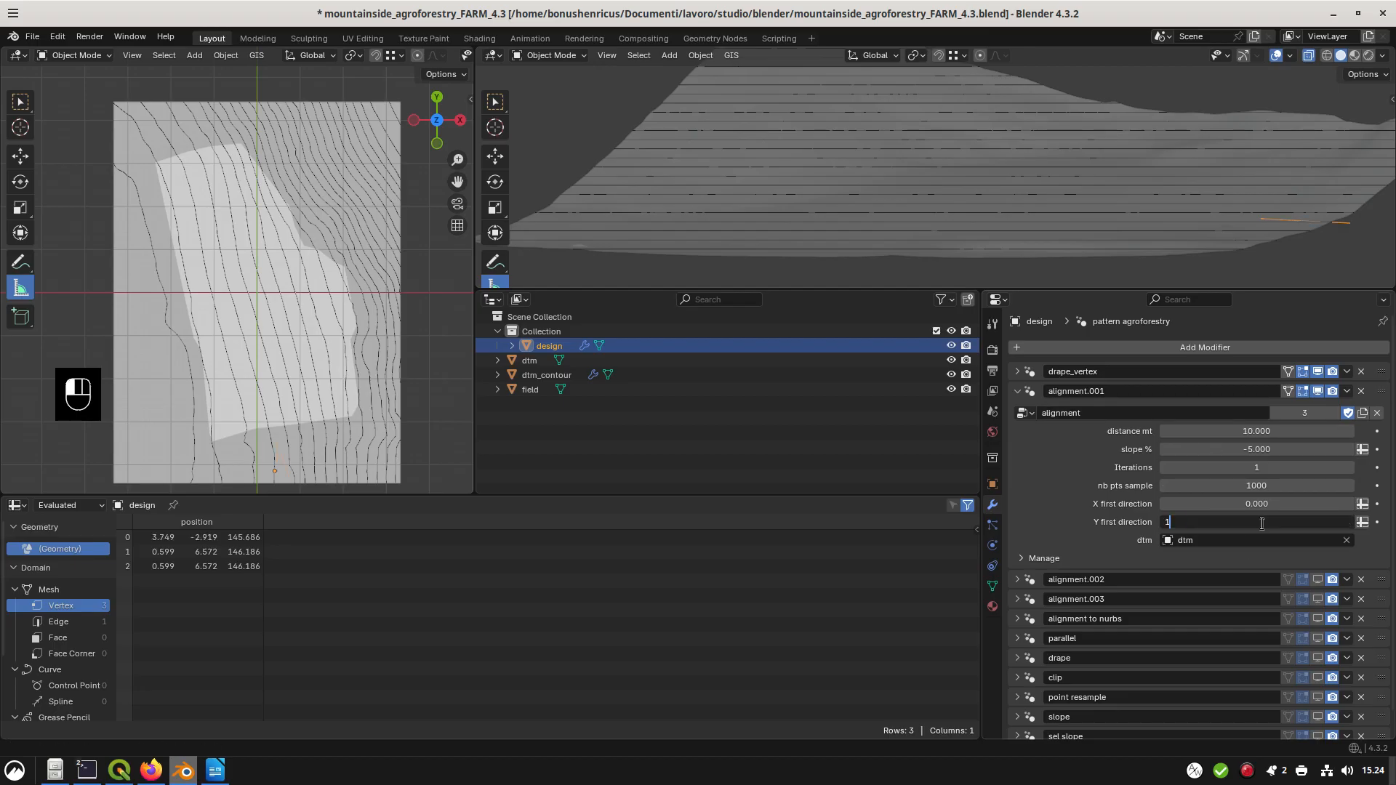
key(Return)
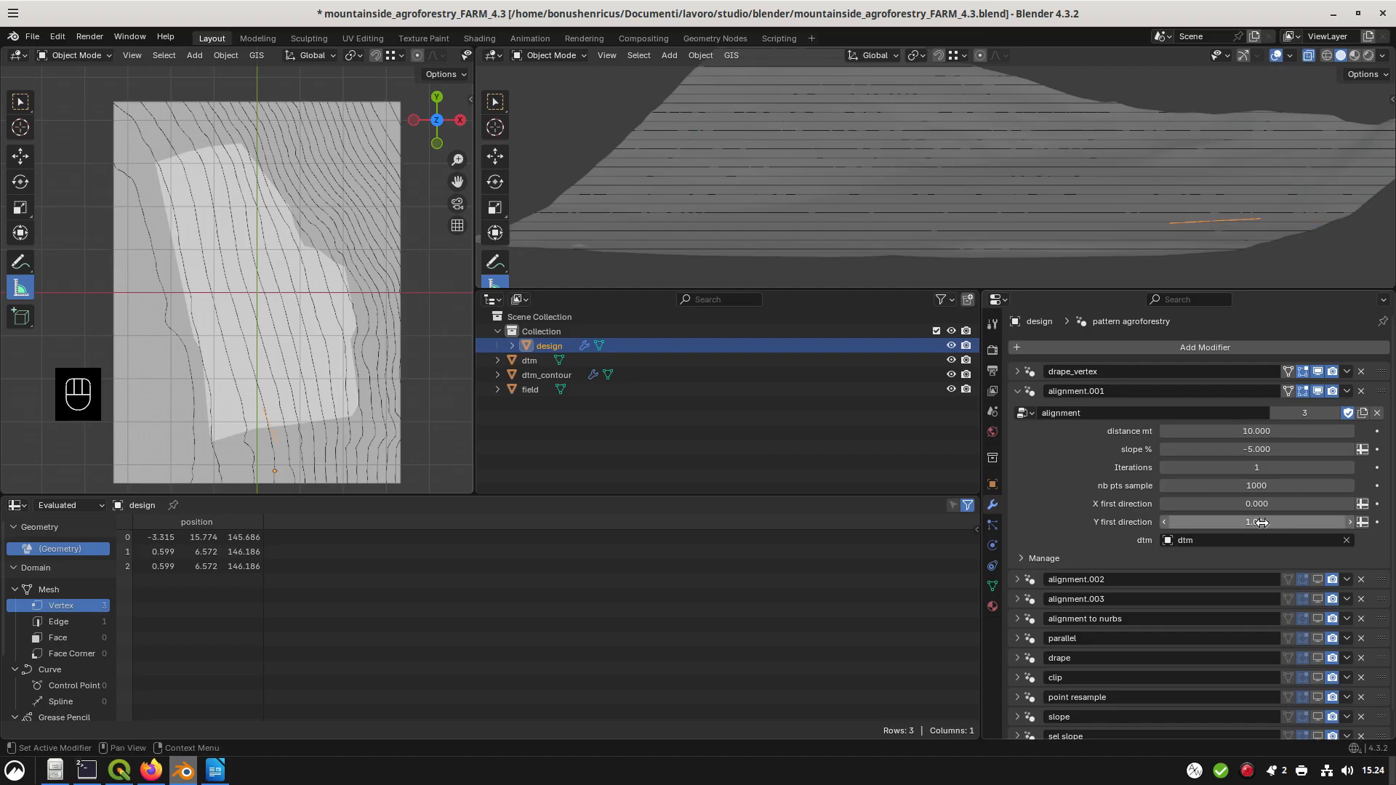
click(1280, 431)
text(1)
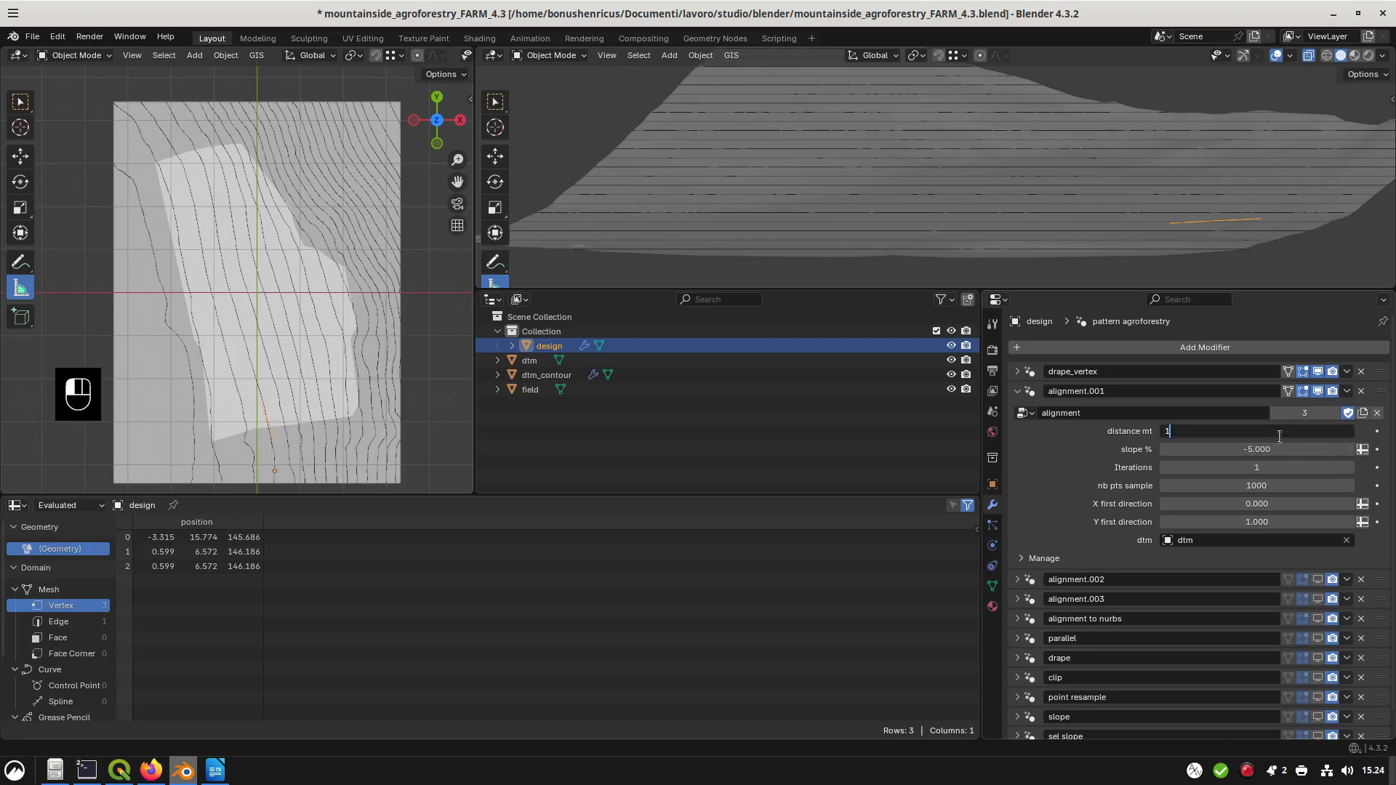
key(Return)
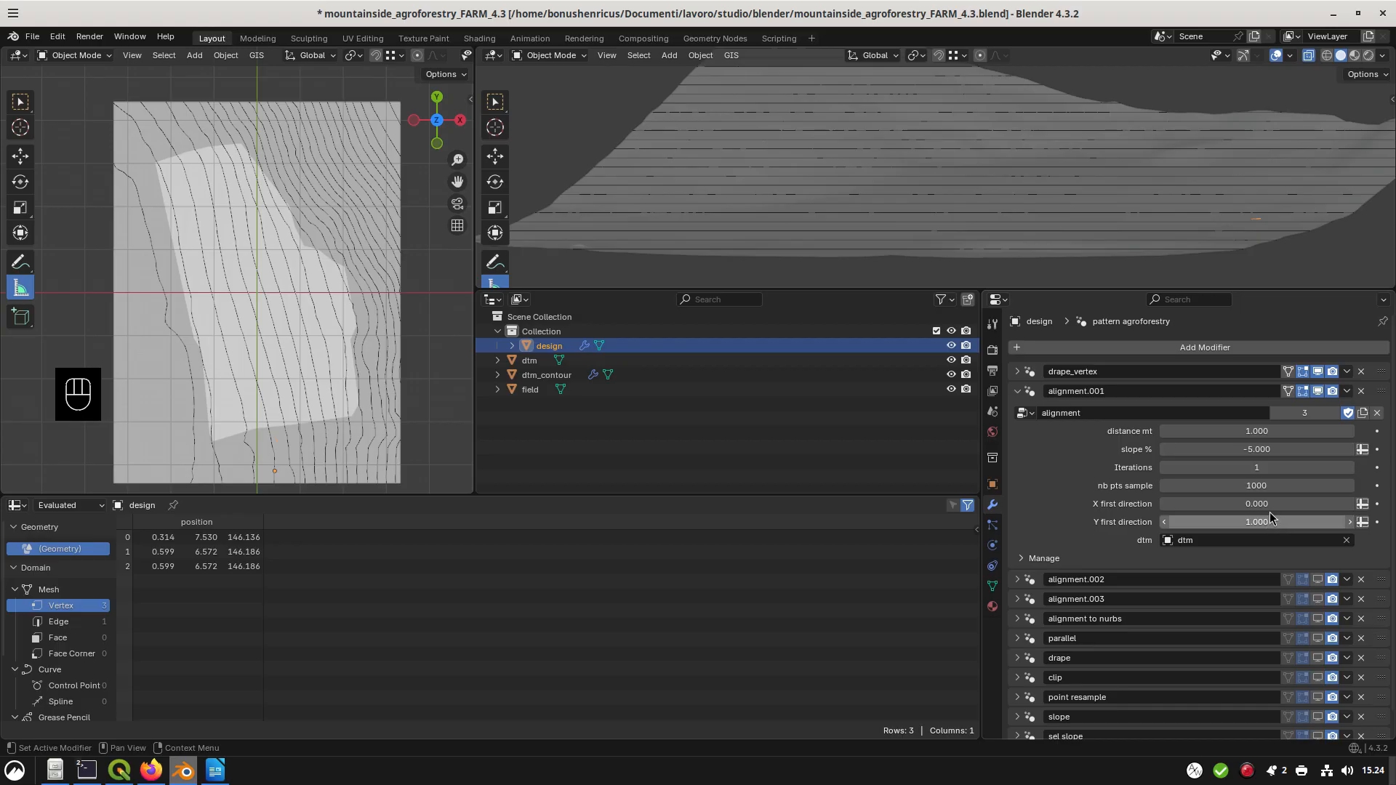
Set the slope of the alignment.001 modifier to 5 %
click(1266, 451)
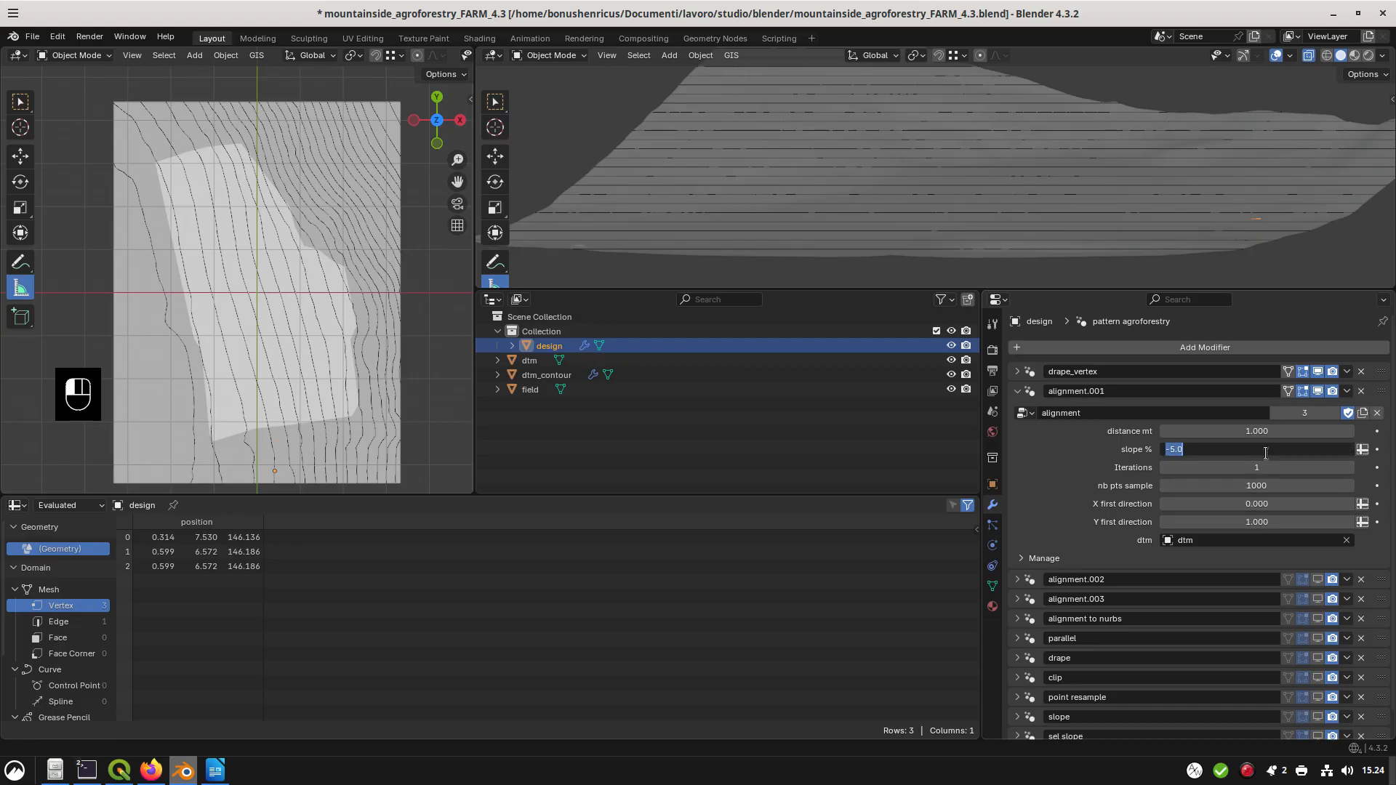
text(5)
key(Return)
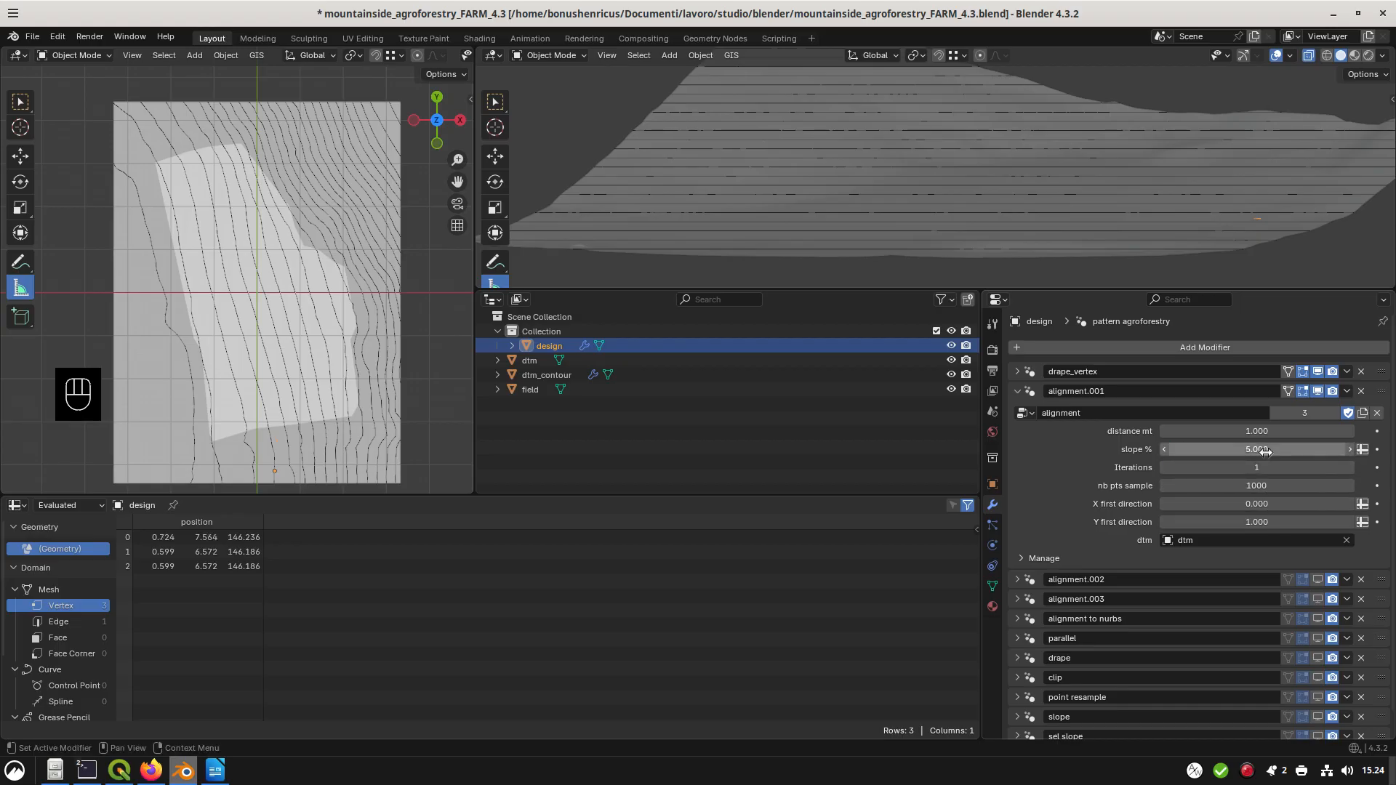
Extend the alignment line by raising the iterations of alignment.001 to 37
click(1351, 470)
click(1351, 471)
click(1351, 471)
click(1351, 471)
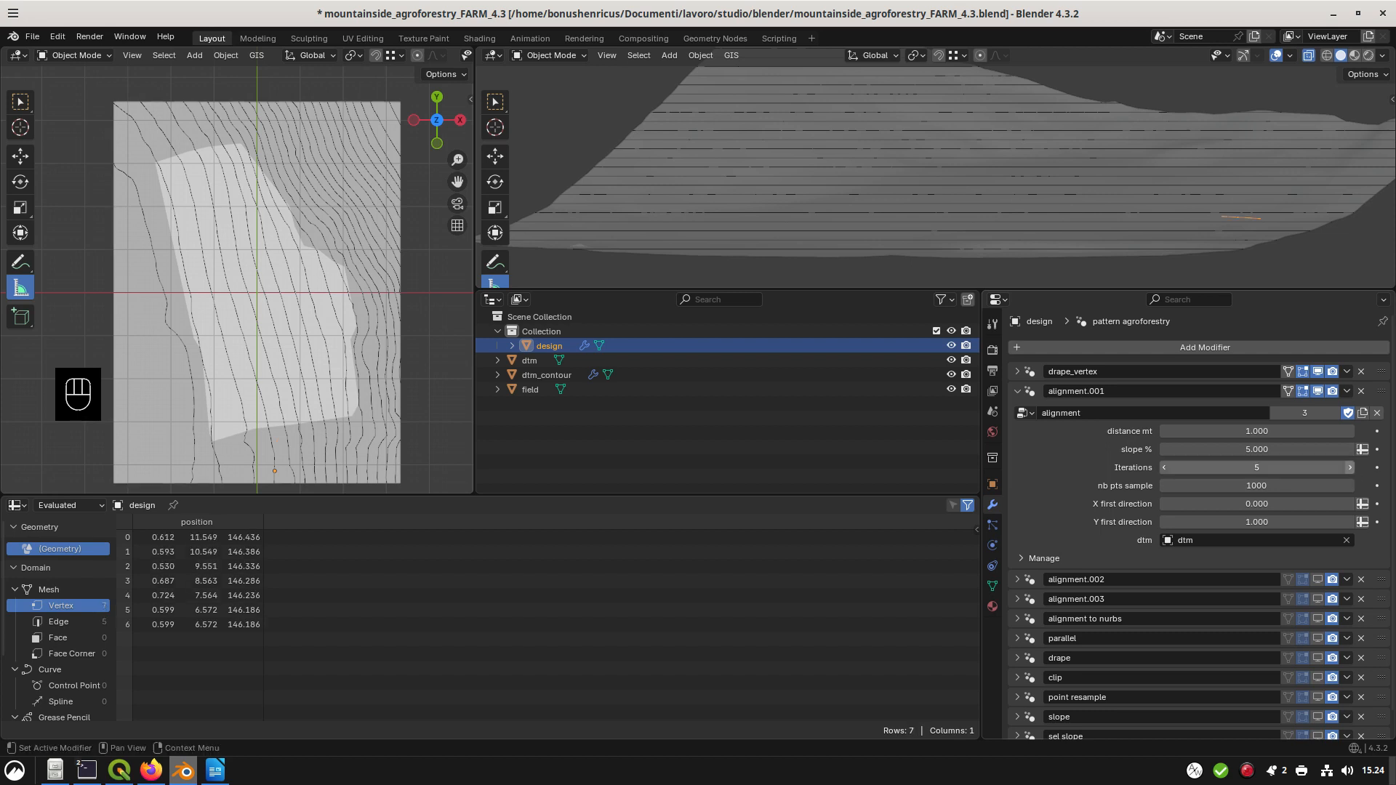
click(1351, 470)
click(1351, 470)
click(1351, 471)
click(1351, 471)
click(1352, 471)
click(1351, 469)
click(1351, 470)
click(1351, 470)
click(1351, 469)
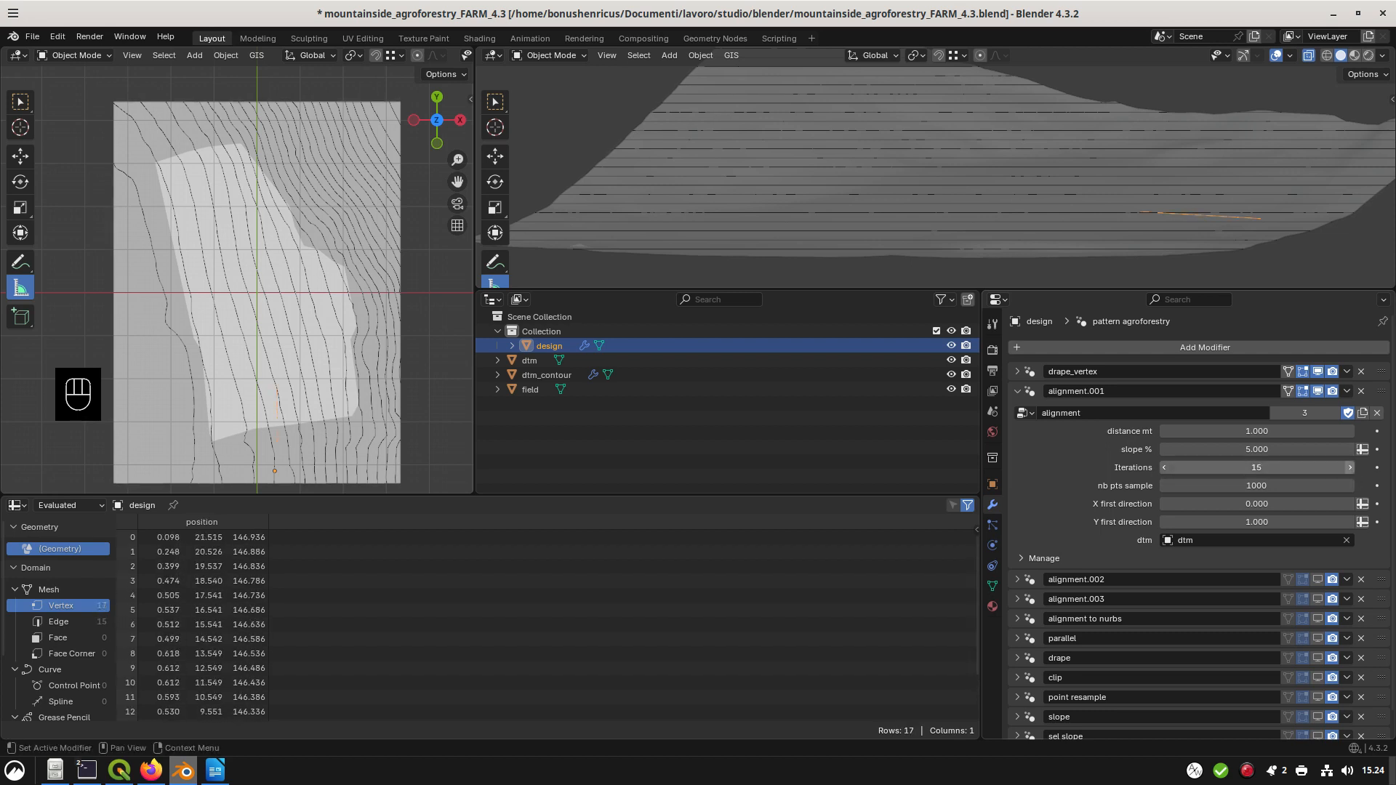
click(1351, 470)
click(1351, 470)
click(1352, 470)
click(1352, 470)
click(1299, 466)
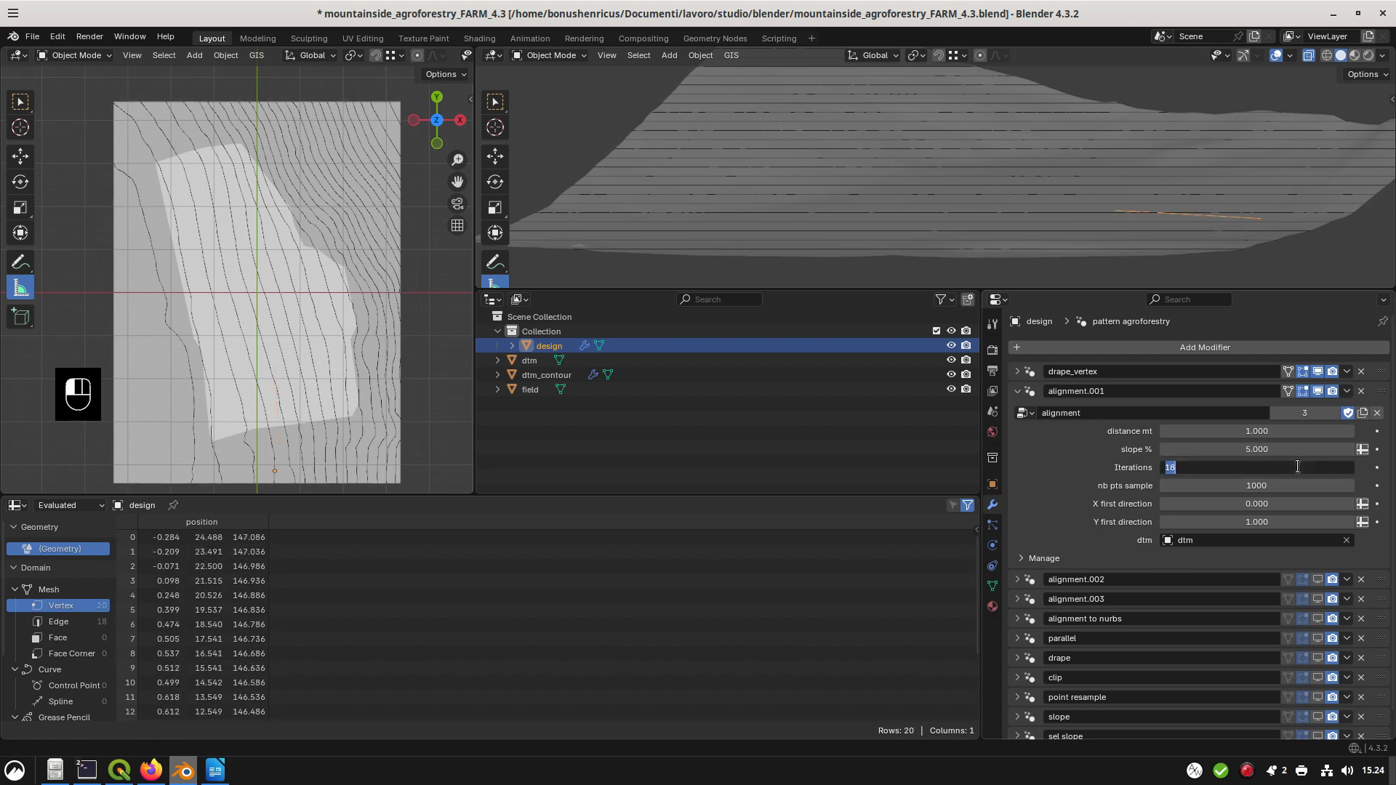
text(37)
key(Return)
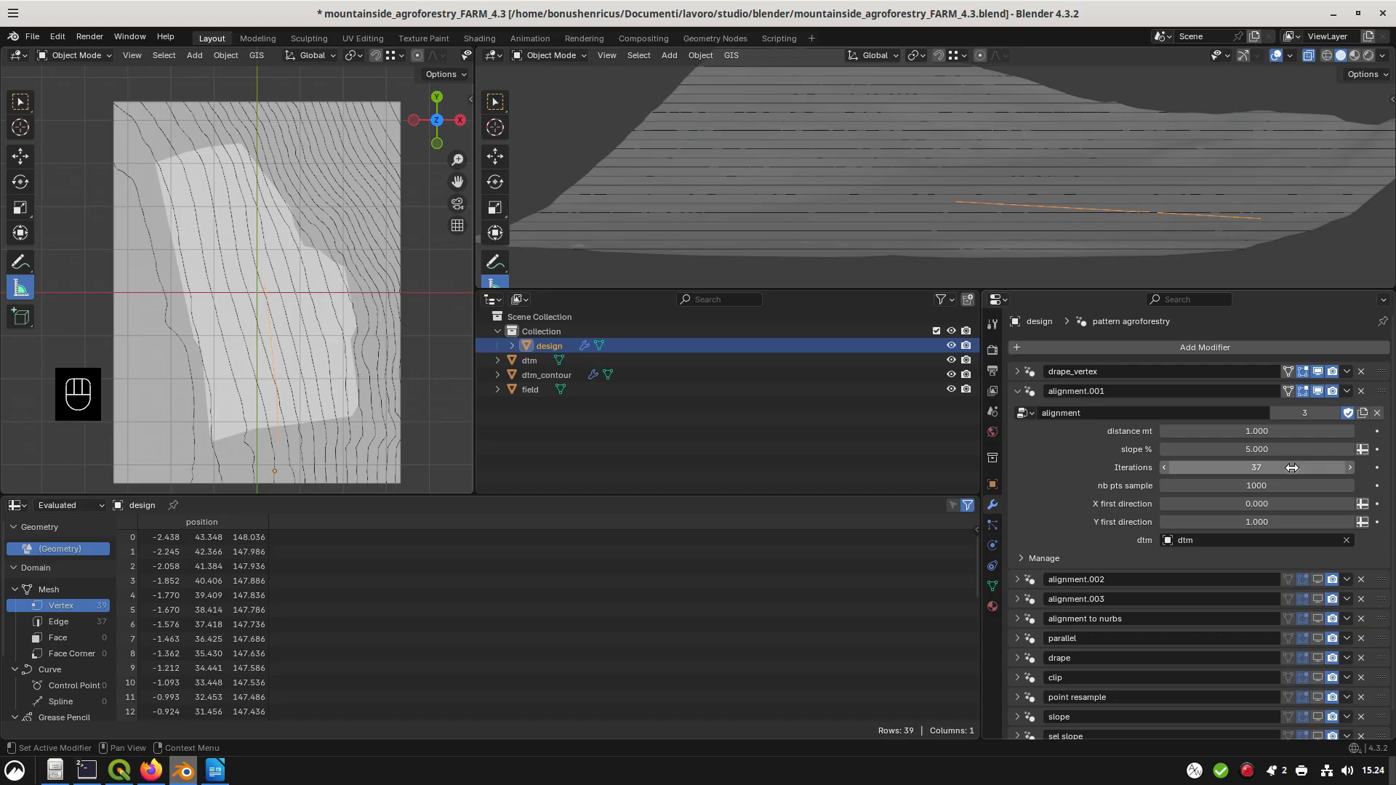
Collapse the alignment.001 settings, expand those of alignment.002 and enable that modifier in the viewport
click(1017, 392)
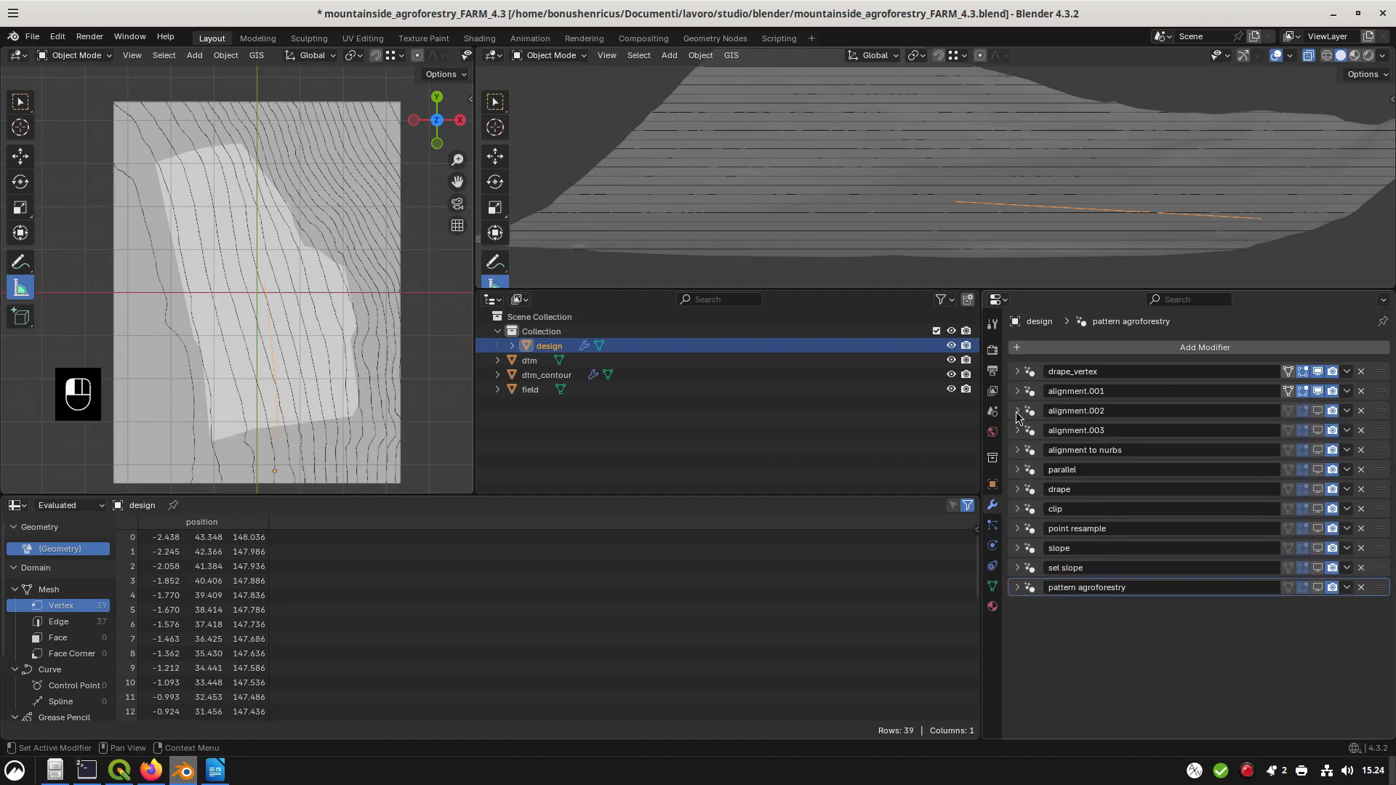
click(1017, 411)
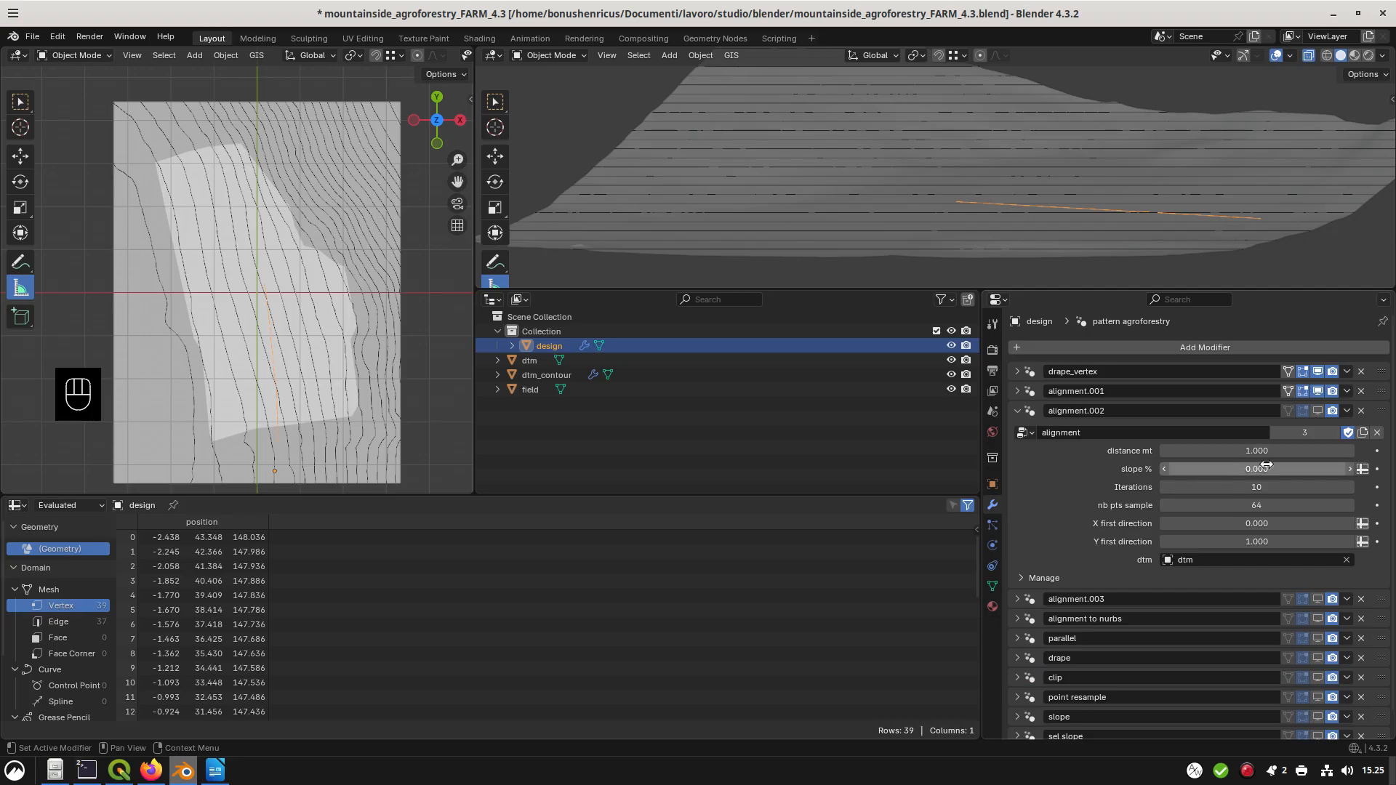
click(1318, 412)
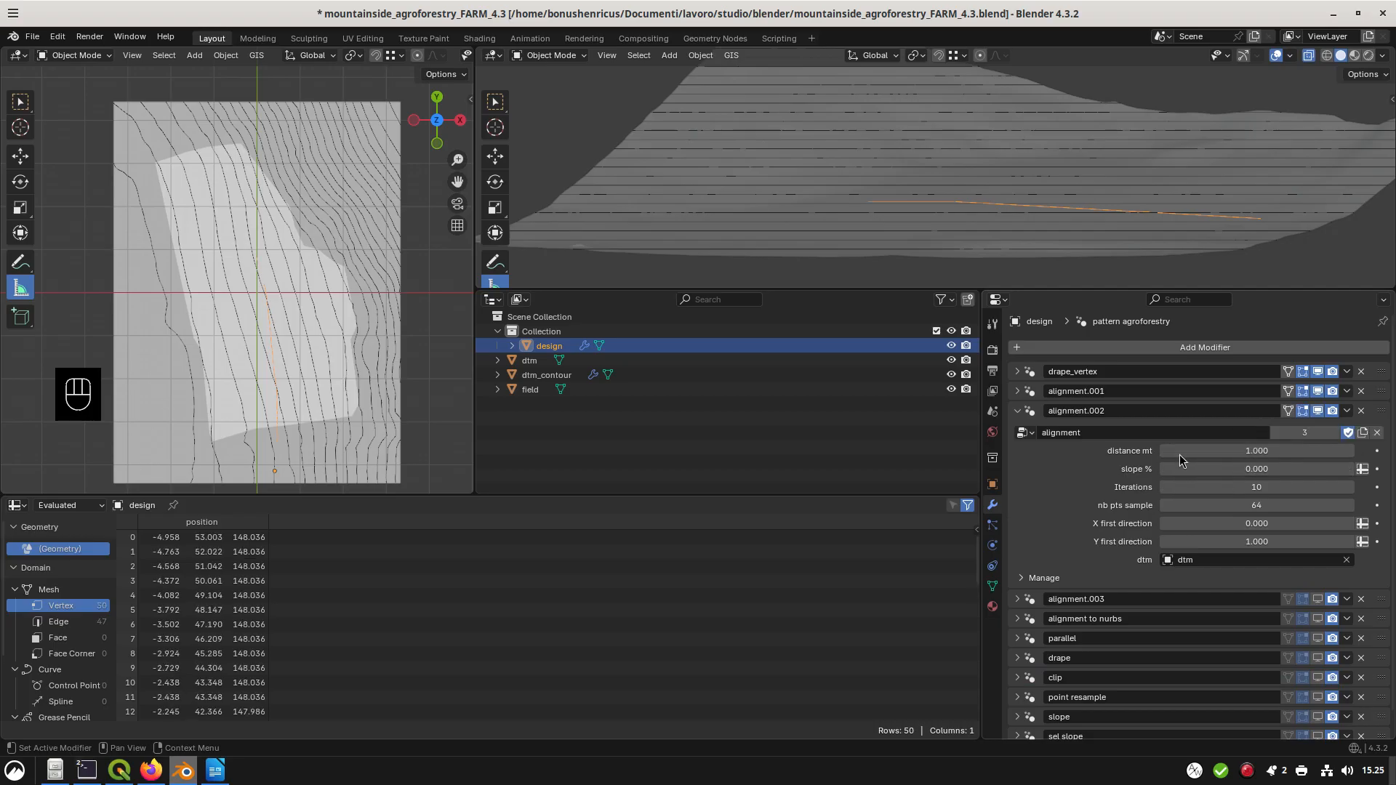
Collapse the alignment.002 settings, expand those of alignment.003 and enable that modifier in the viewport
click(1018, 411)
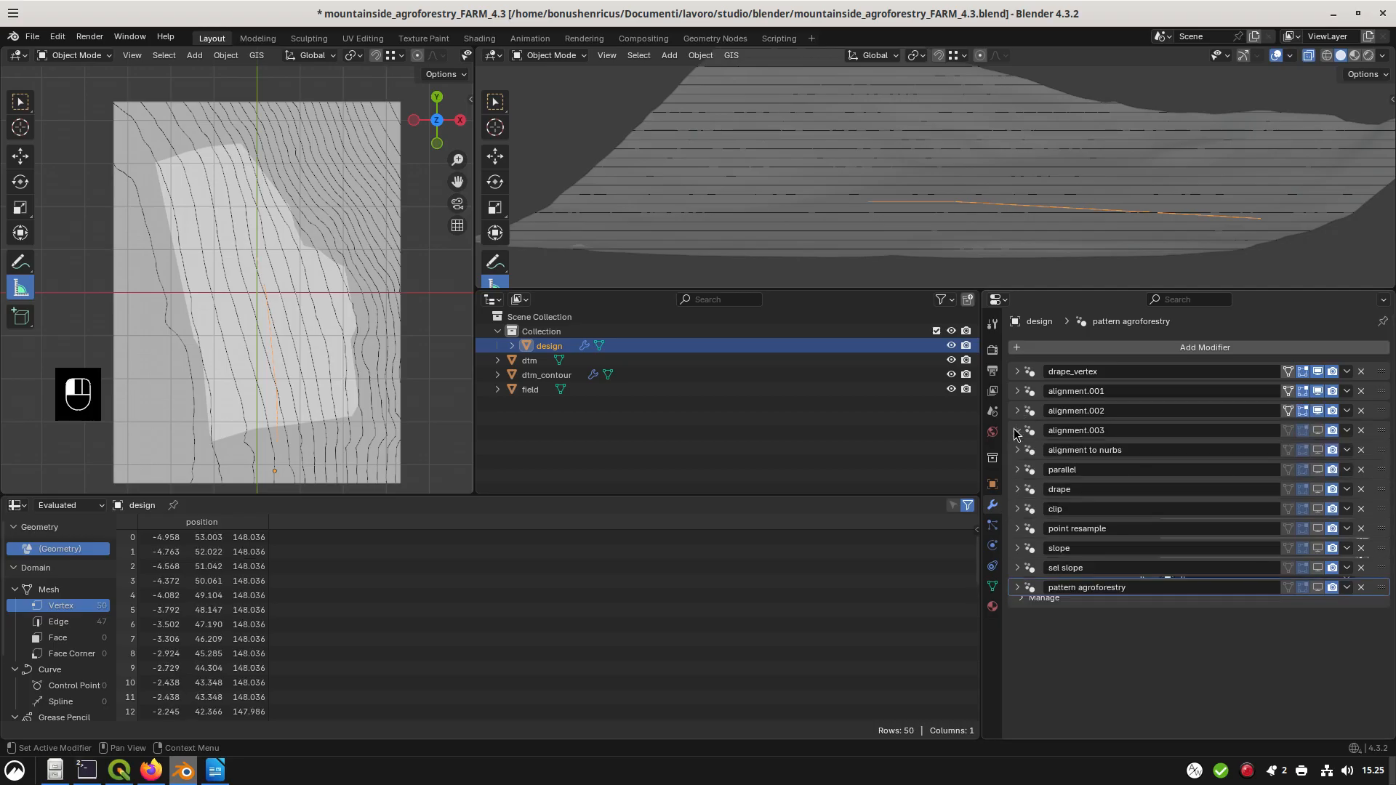
click(1017, 430)
click(1318, 431)
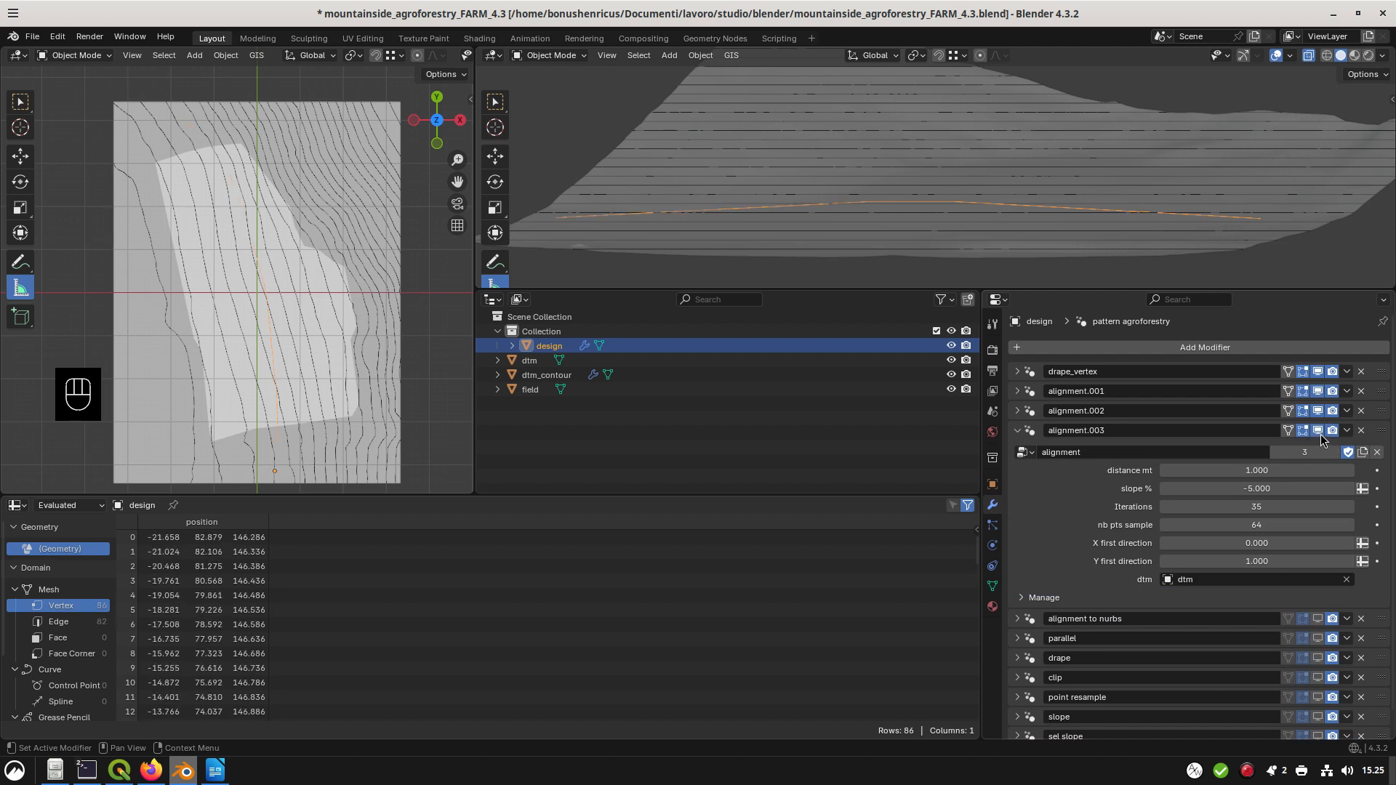
Try a slope of -10 % on the alignment.003 modifier and set it back to -5 %
click(1264, 489)
text(-10)
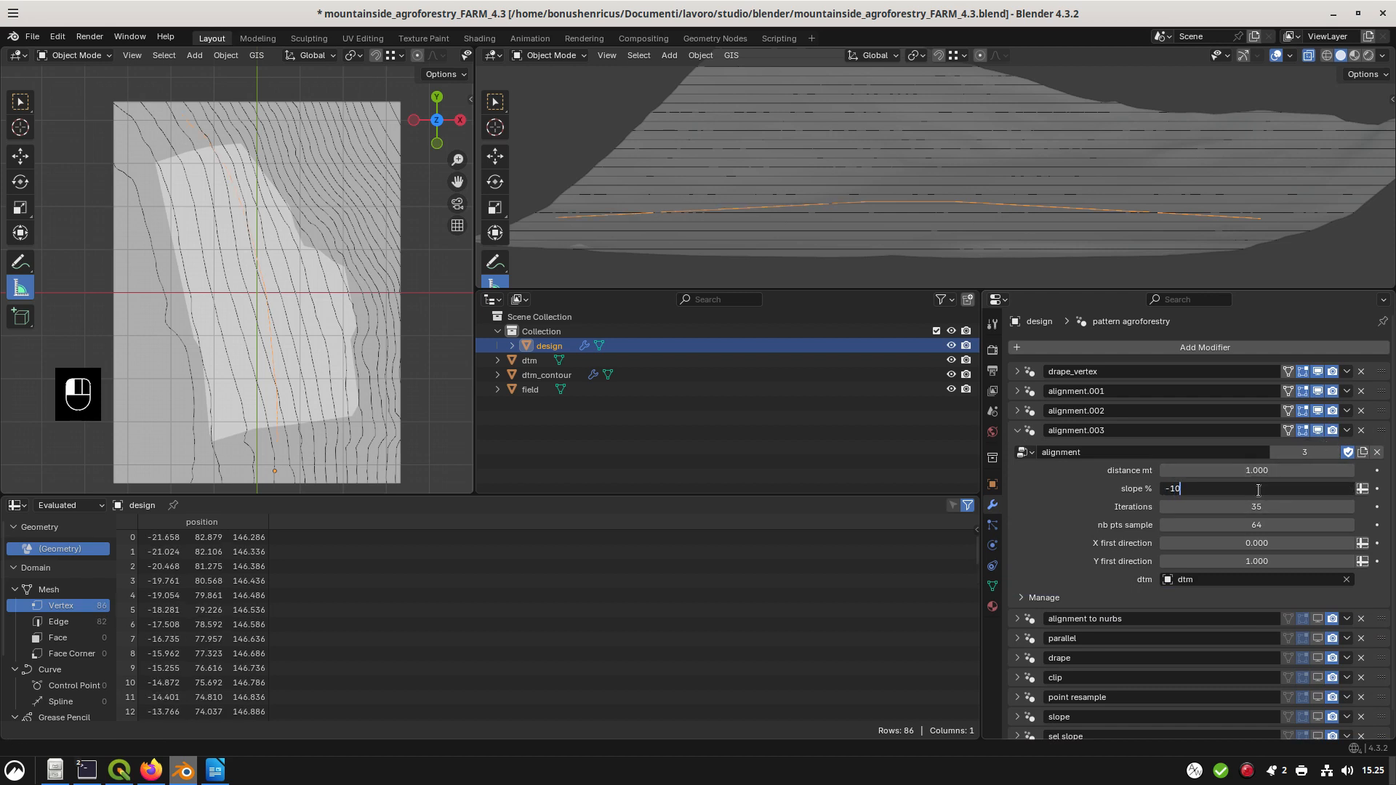
key(Return)
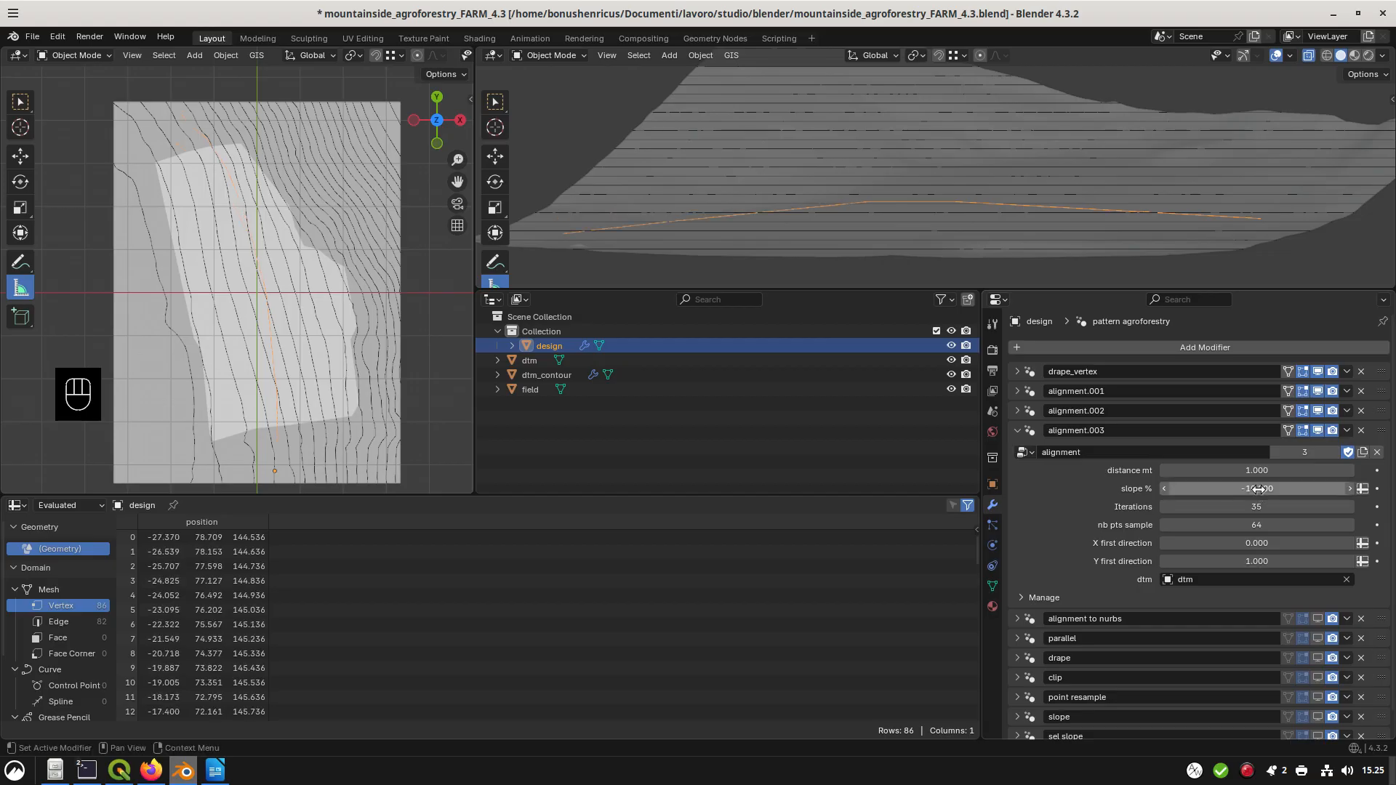
click(1258, 489)
text(-5)
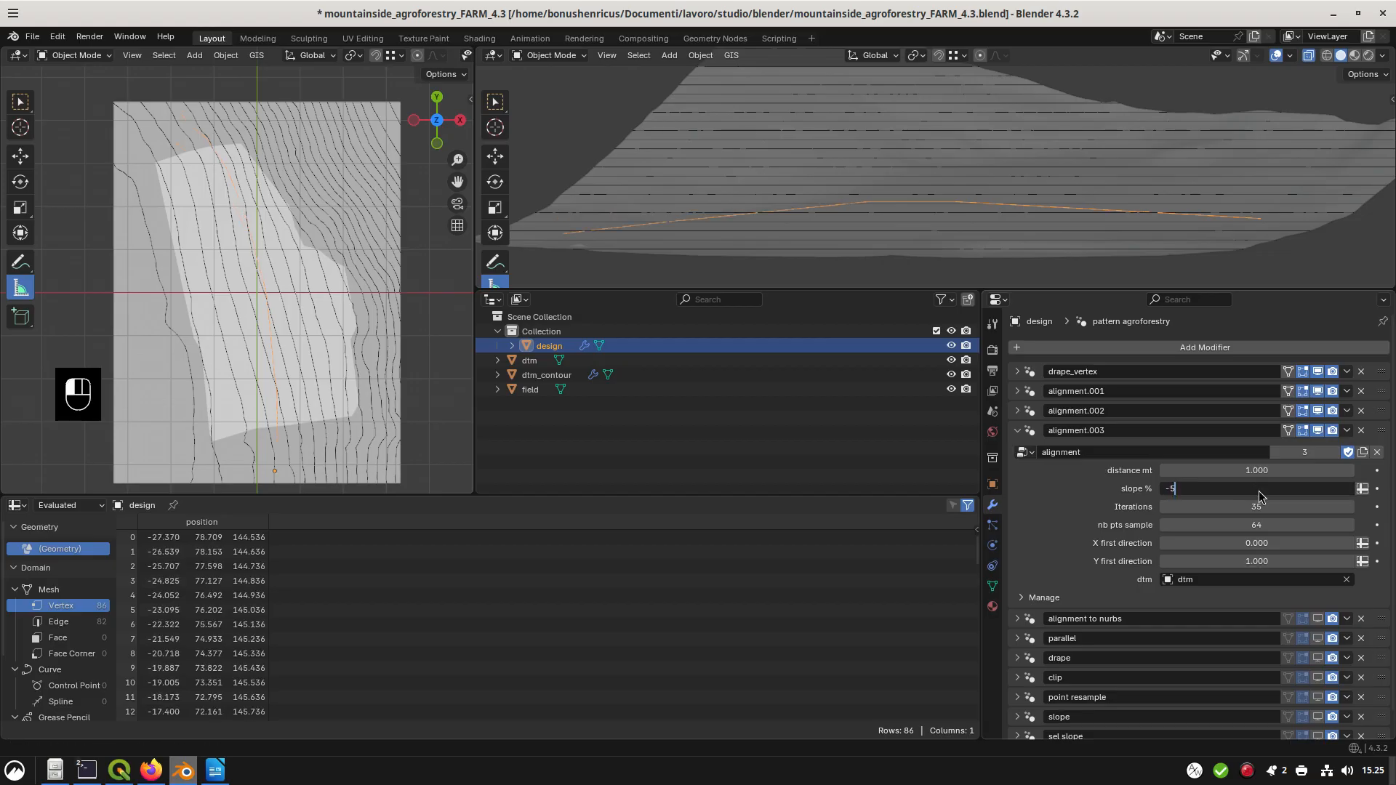
key(Return)
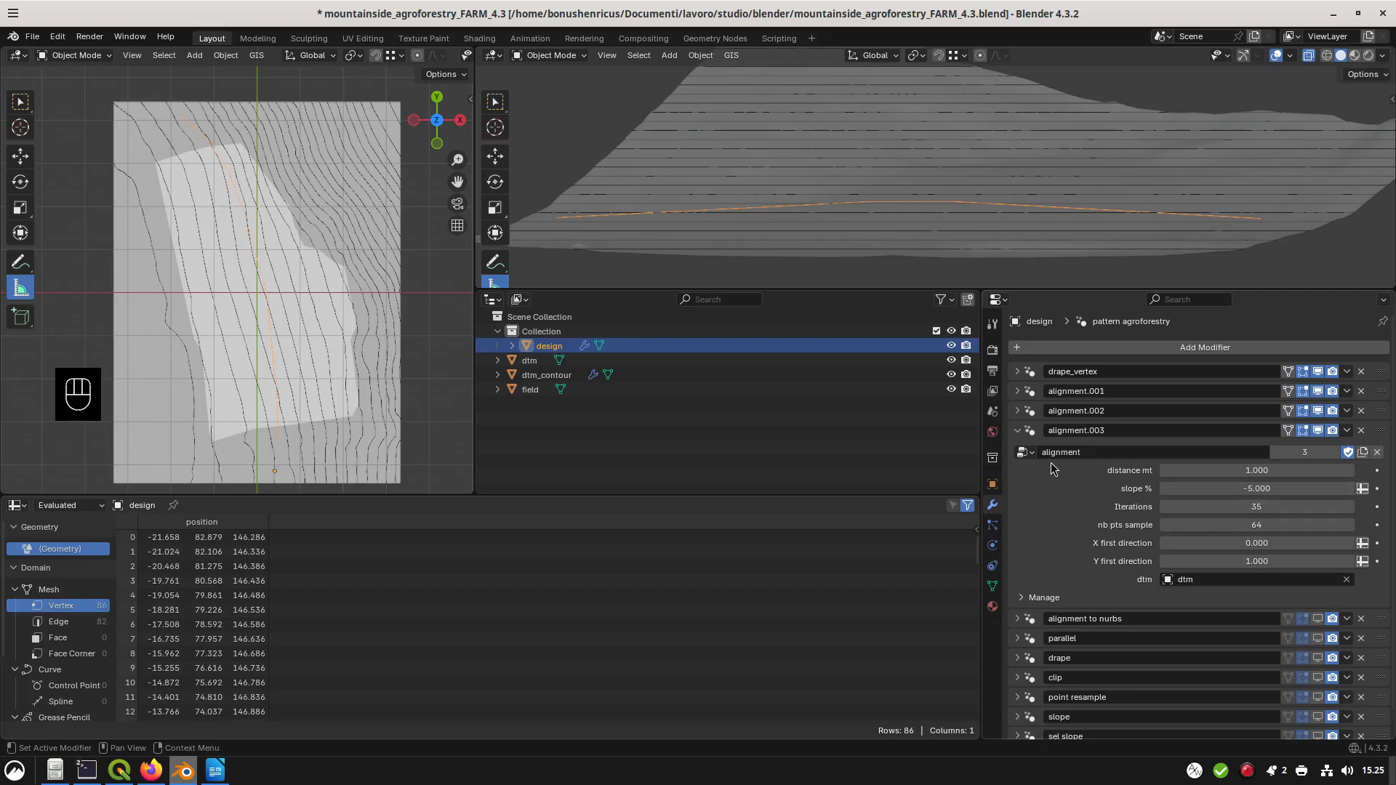
Collapse alignment.003, expand the alignment to nurbs settings and briefly switch its viewport display on and off to compare the line's smoothing
click(1019, 432)
click(1018, 451)
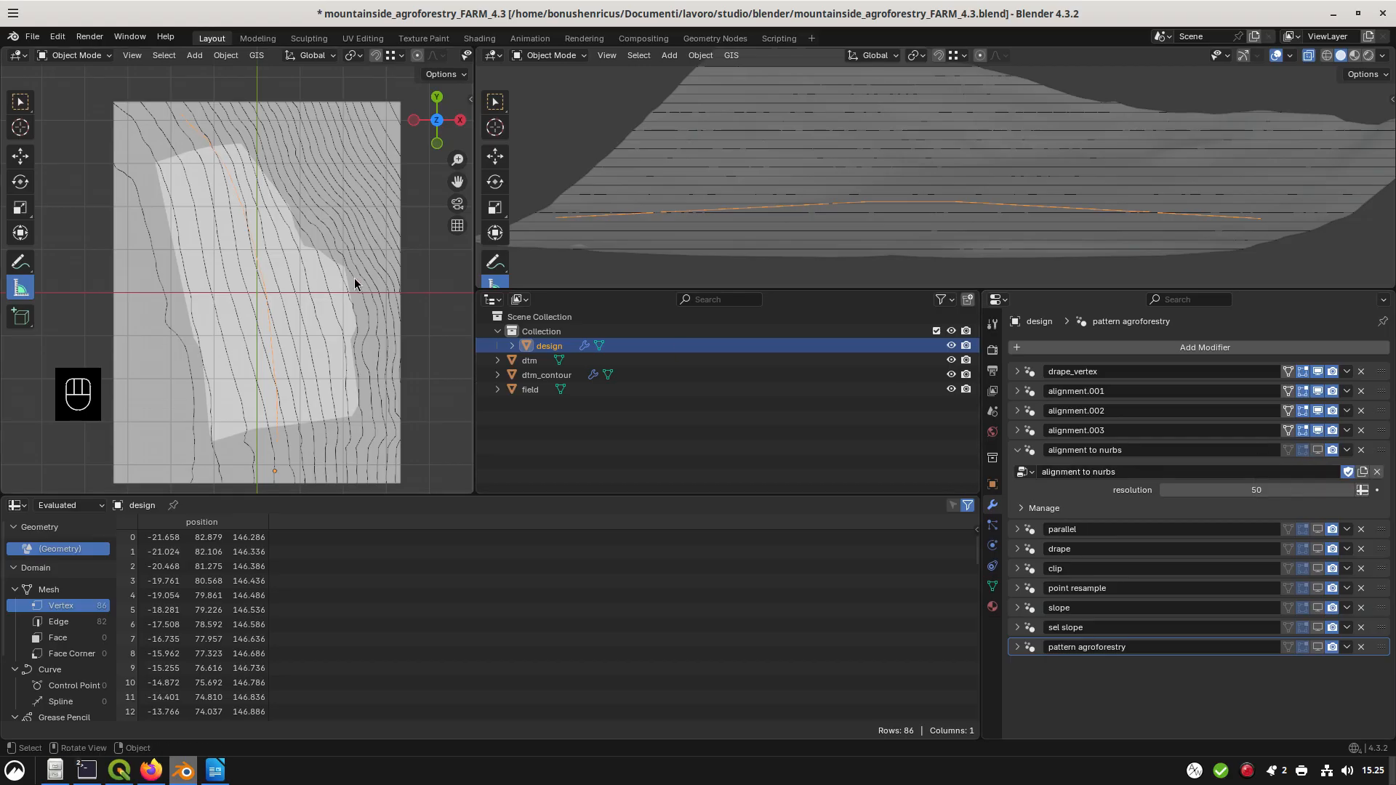
scroll(207, 143, up, 4)
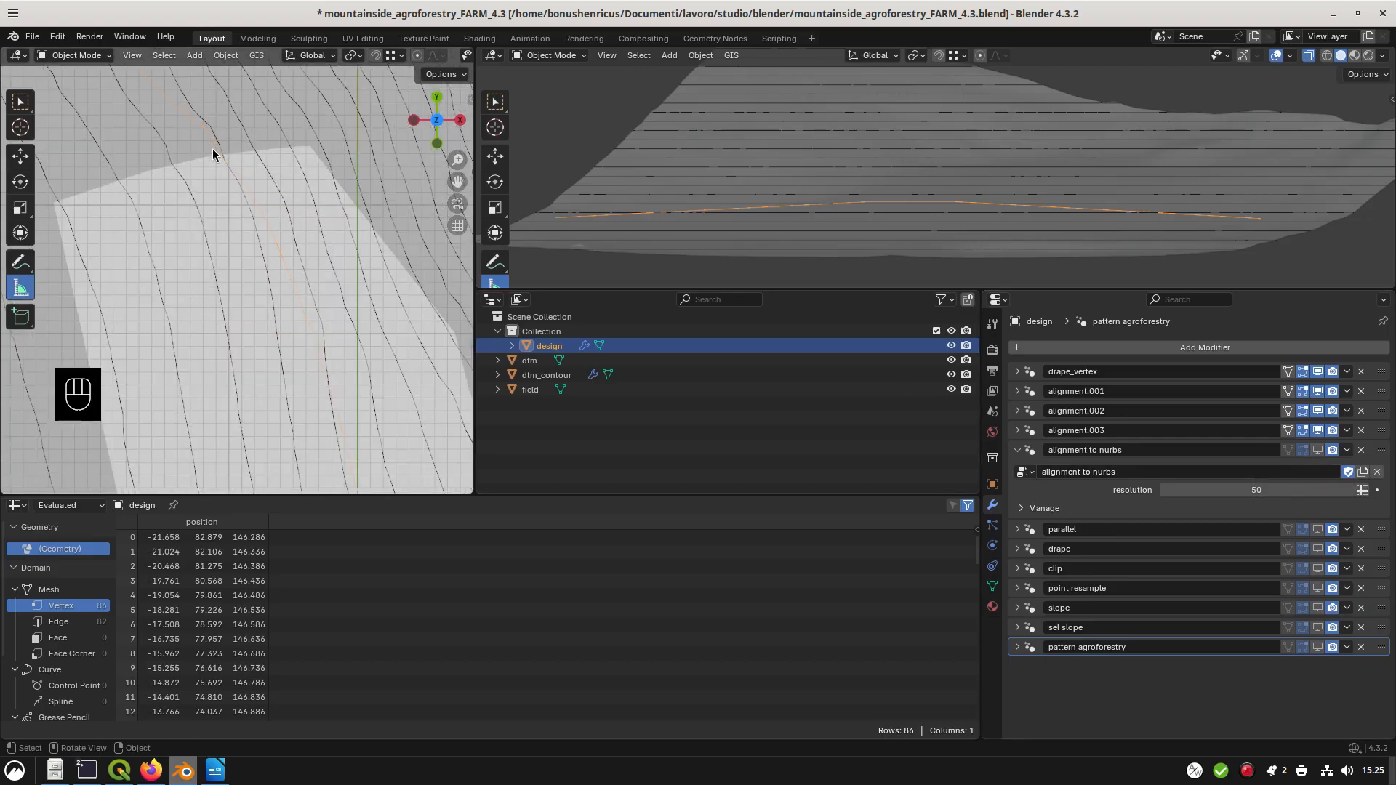
shift+middle_drag(215, 148, 256, 275)
scroll(255, 274, up, 2)
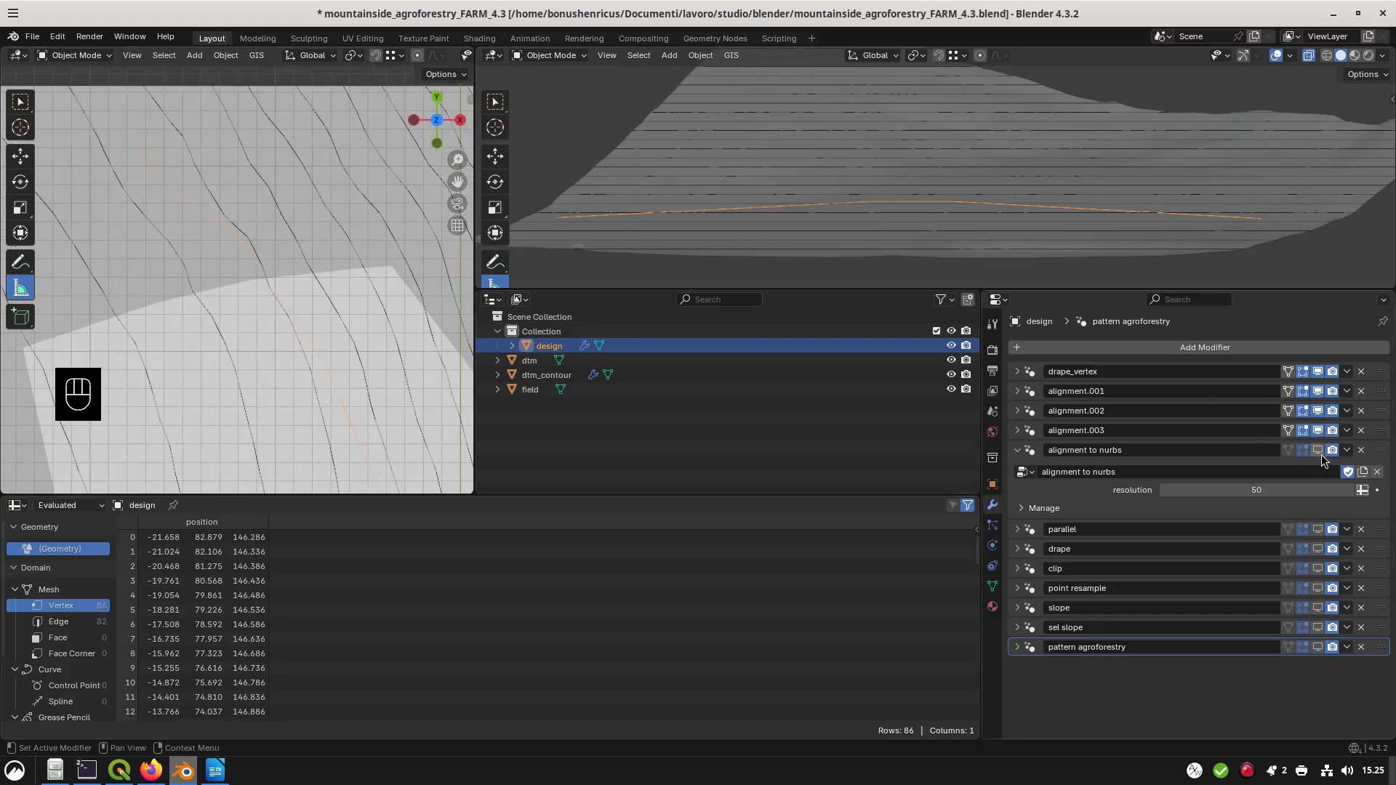
click(1317, 451)
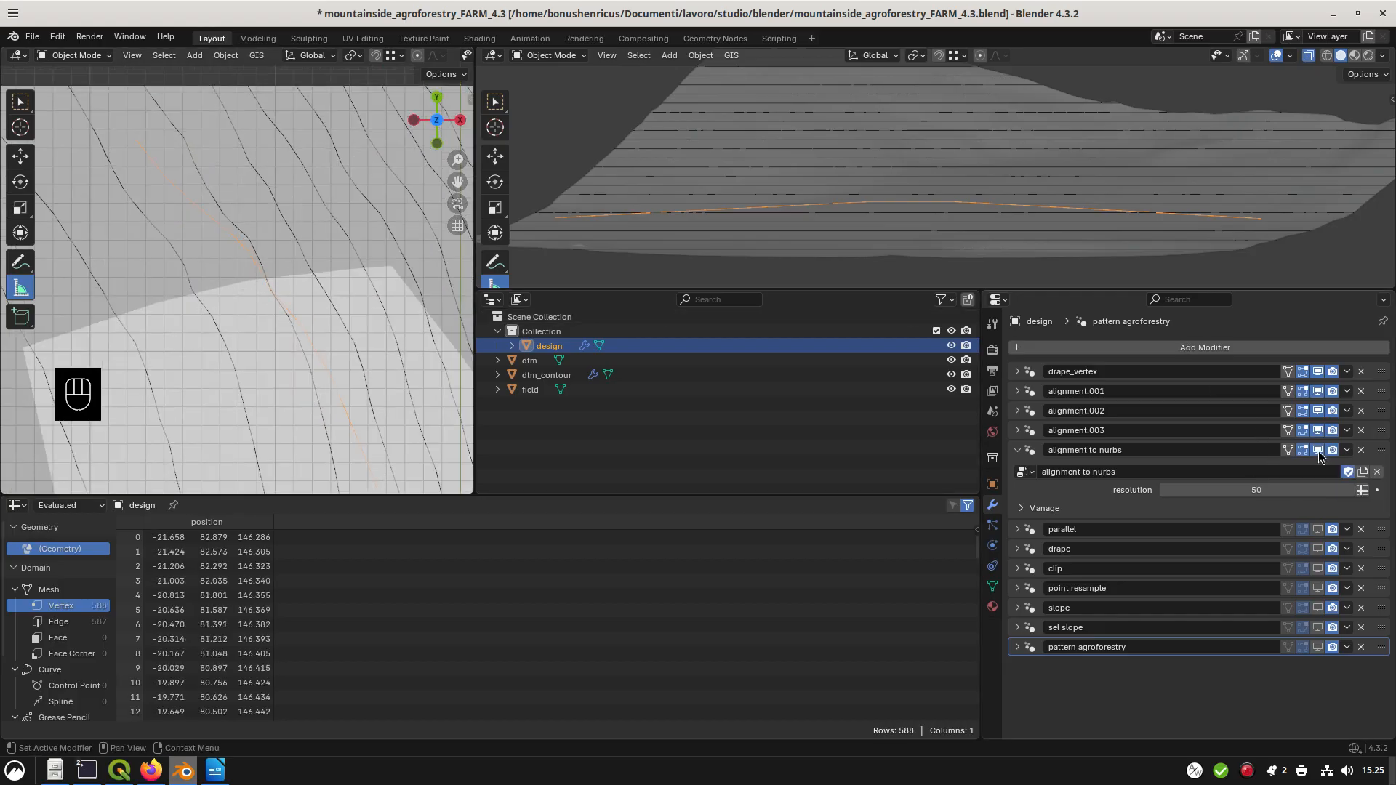
click(1319, 451)
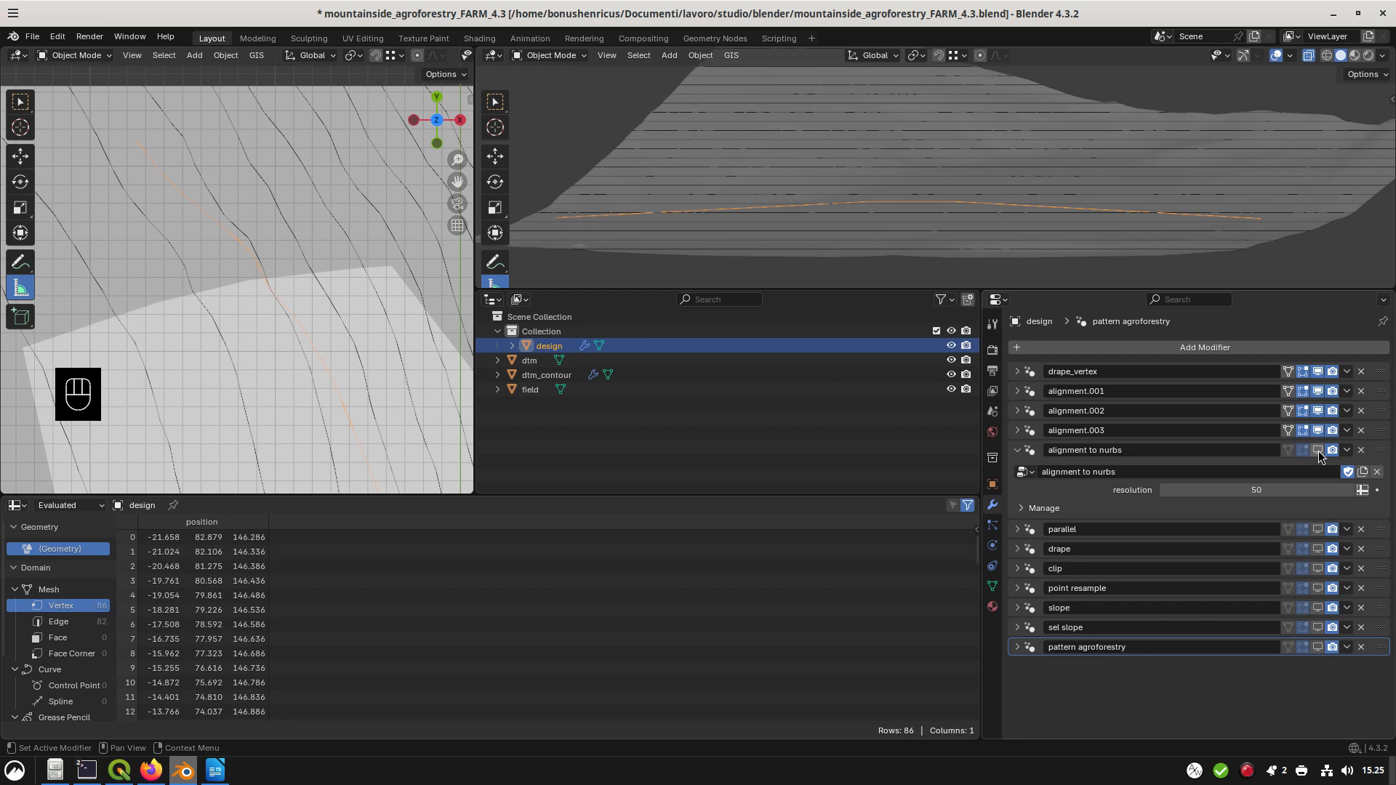
Set the alignment to nurbs resolution to 10 and enable the modifier in the viewport
click(1285, 490)
text(10)
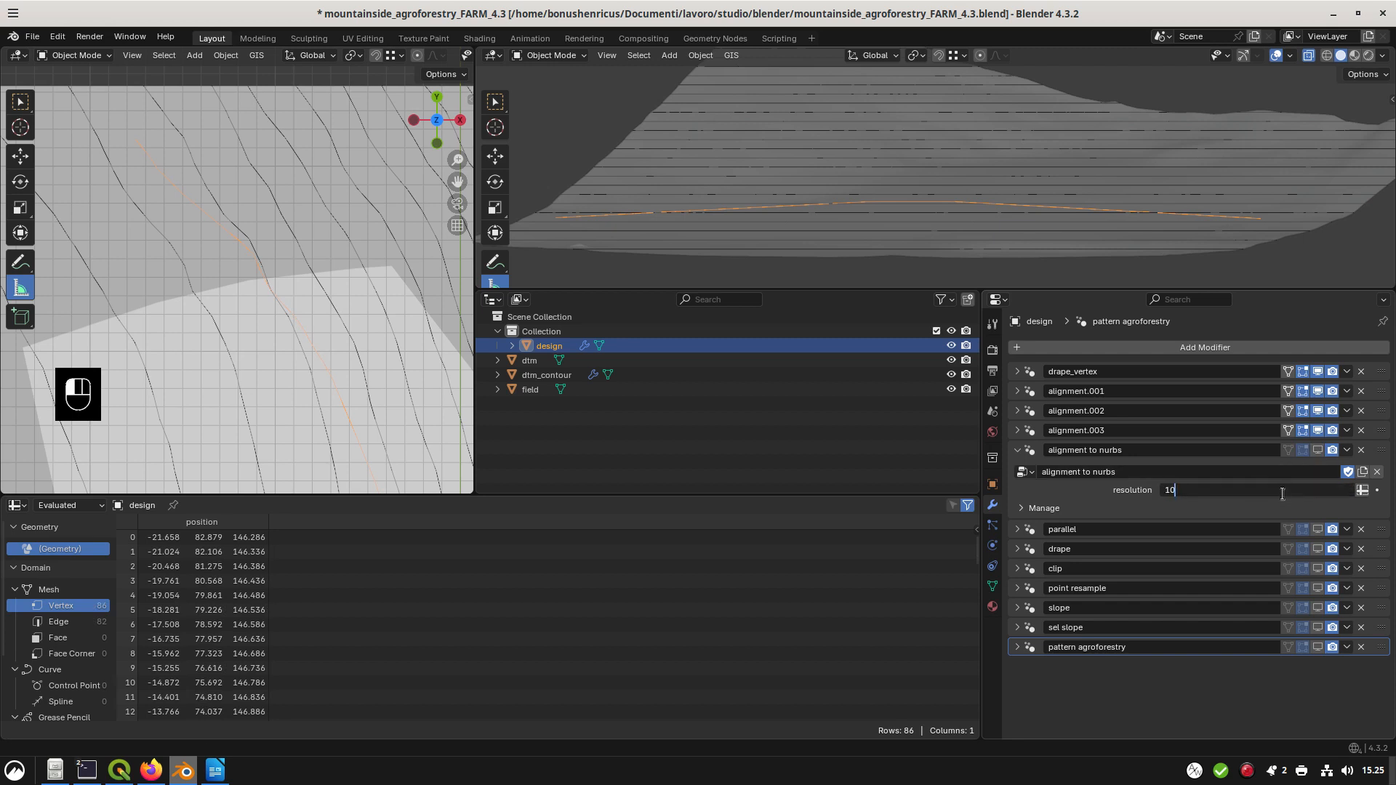
key(Return)
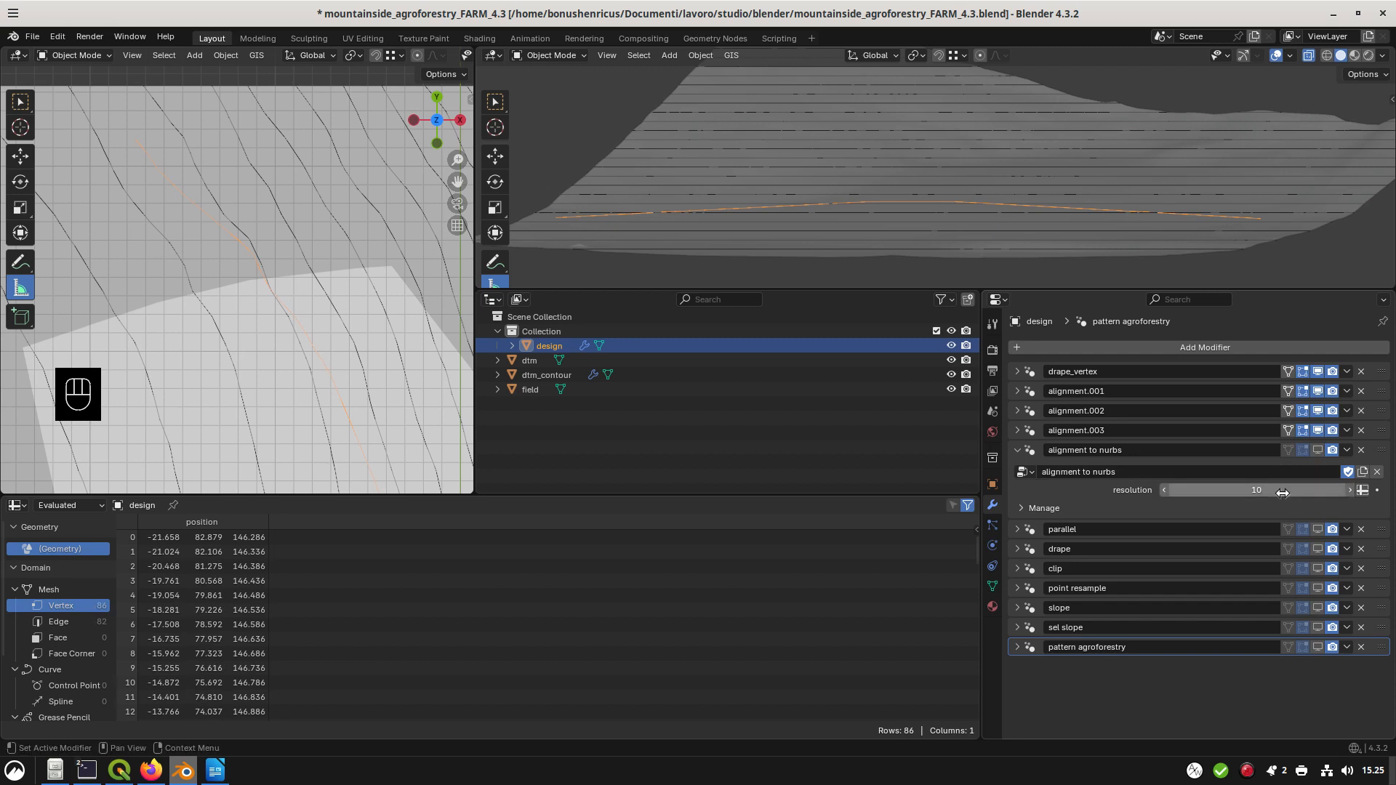
click(1318, 451)
click(1318, 451)
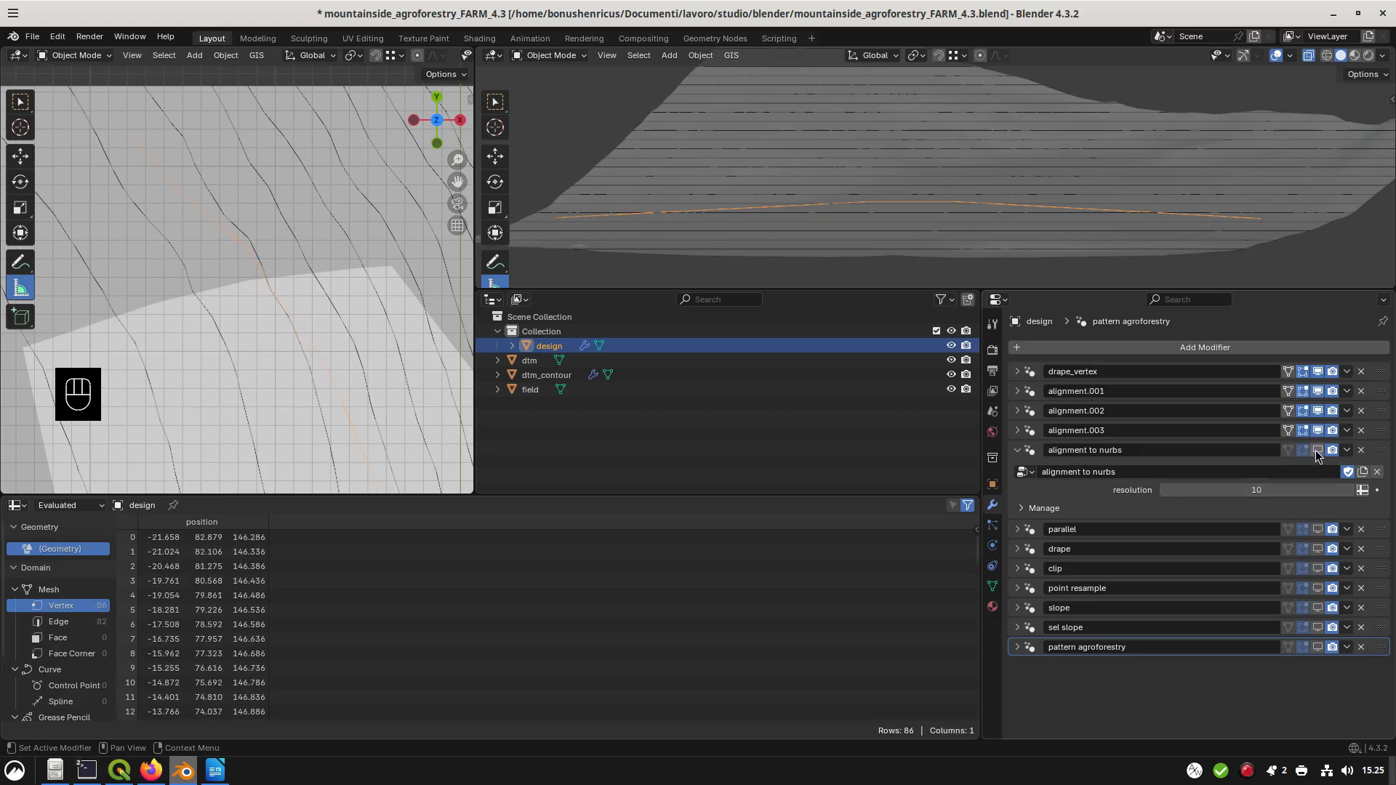
click(1316, 451)
Set the resolution of the alignment to nurbs modifier to 30
click(1276, 492)
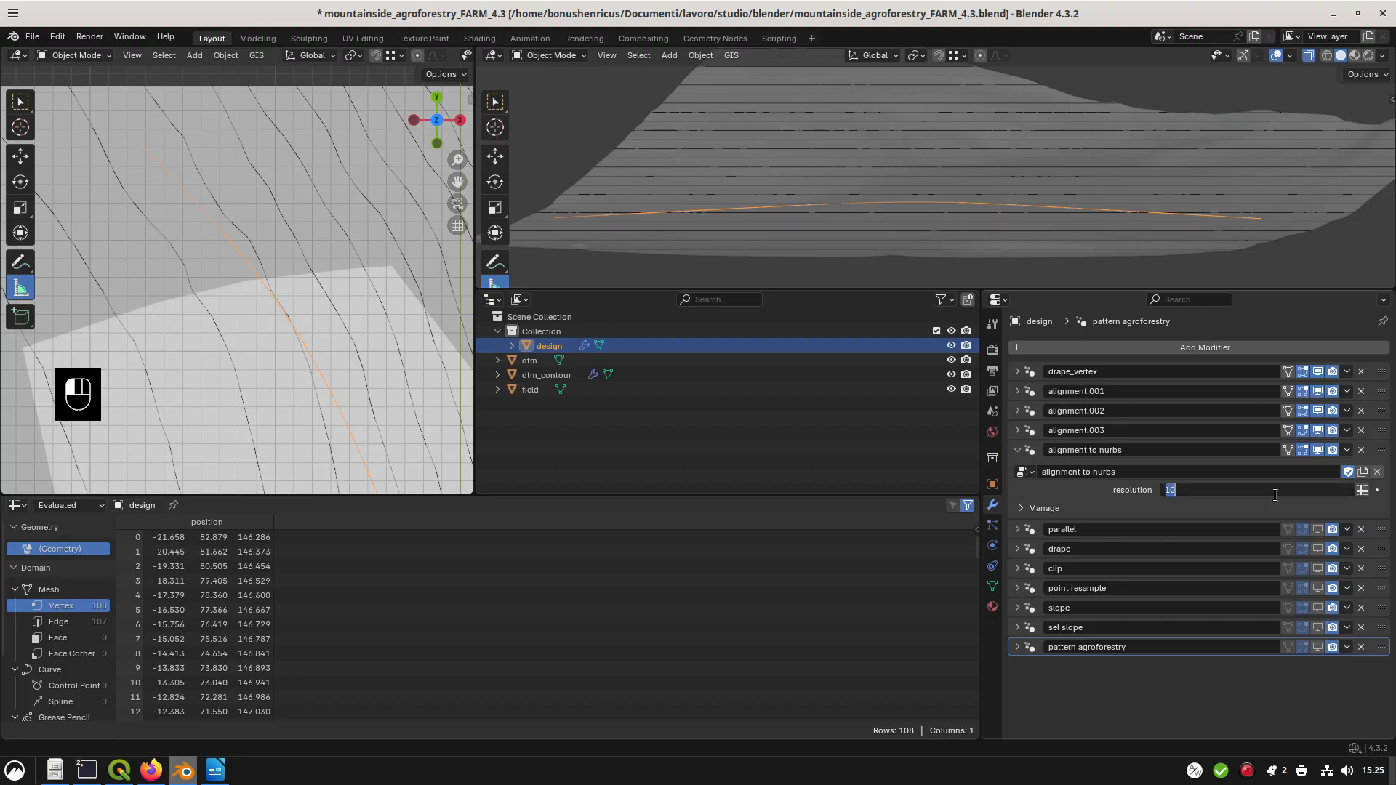
text(30)
key(Return)
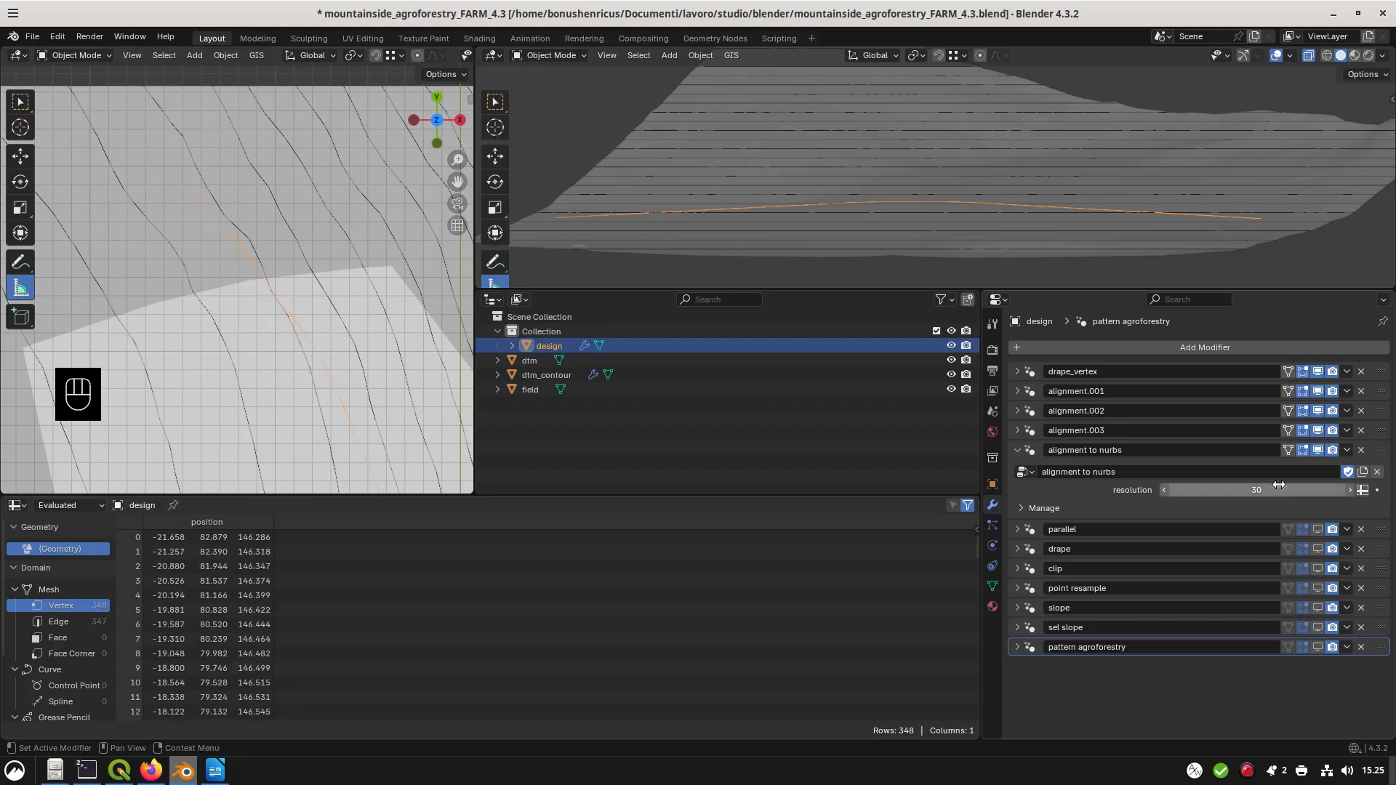
Collapse the alignment to nurbs settings, expand those of parallel and enable that modifier in the viewport
click(1018, 451)
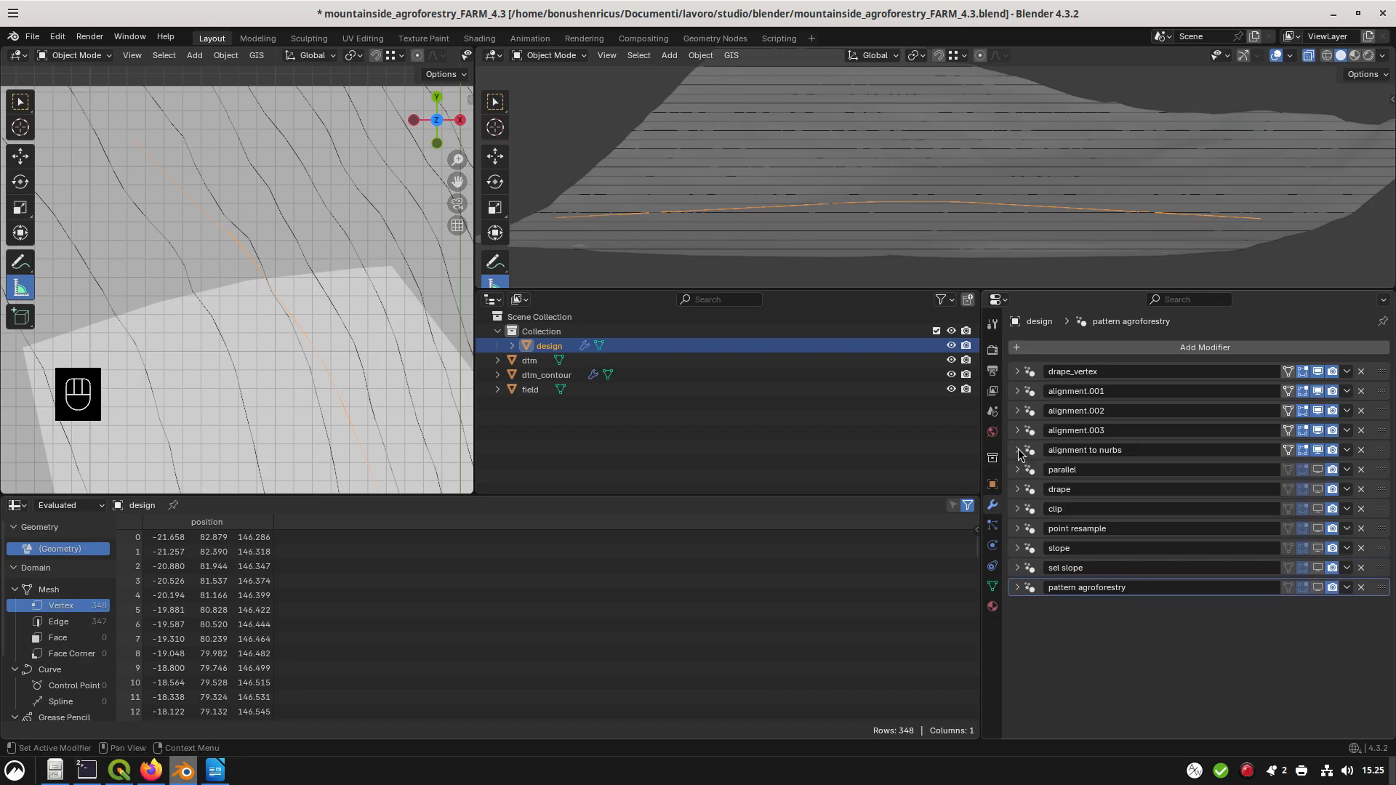
click(1017, 470)
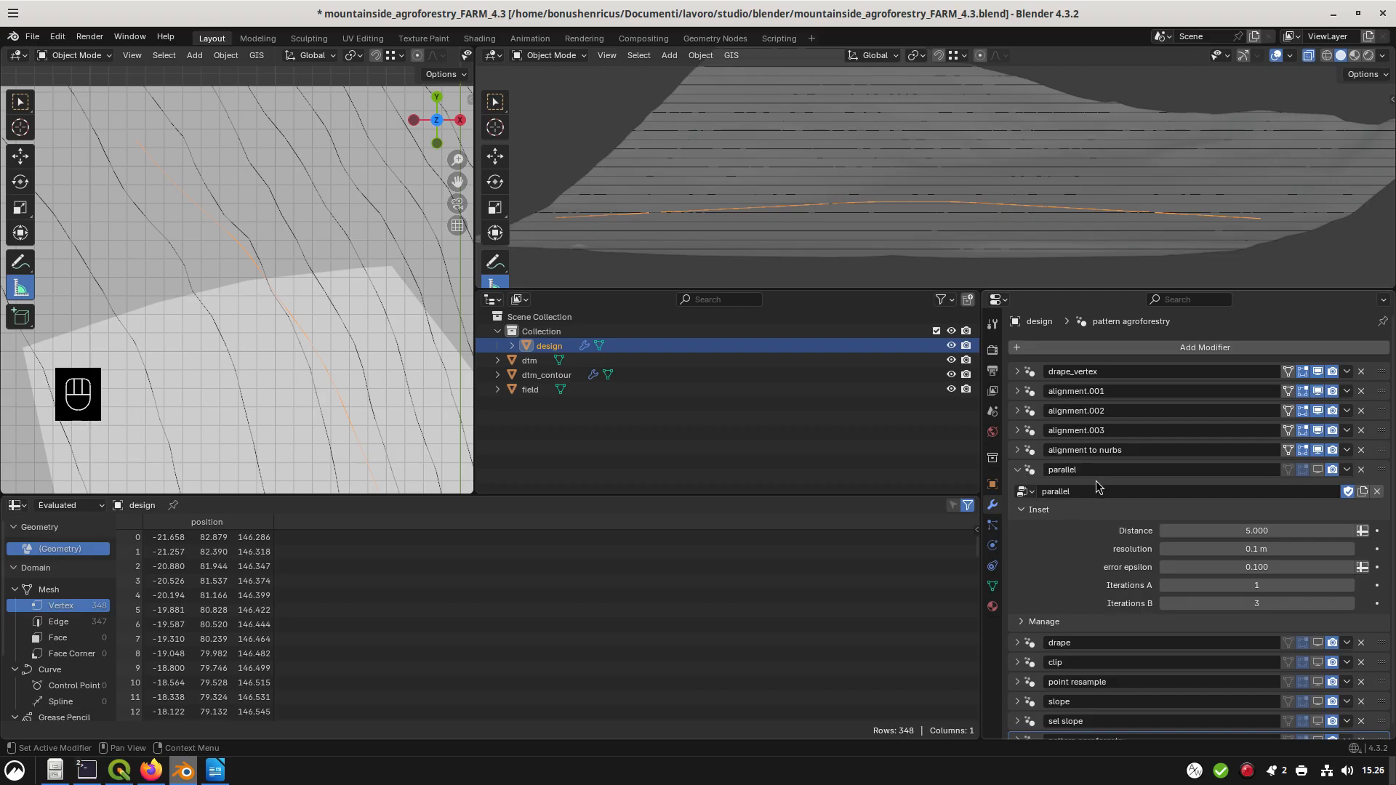
click(1317, 469)
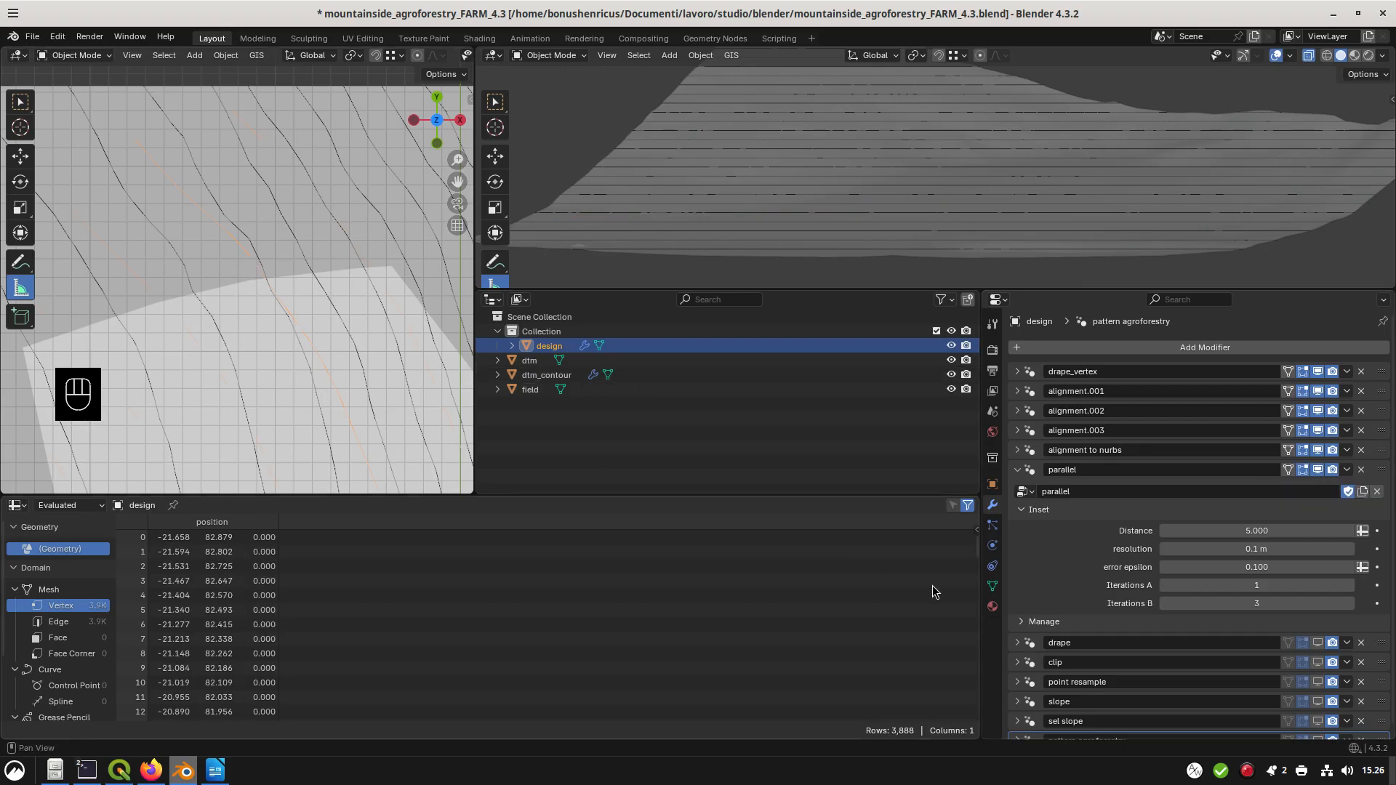
Try the parallel modifier with a distance of 3, iterations A of 2 and iterations B of 4
click(1272, 532)
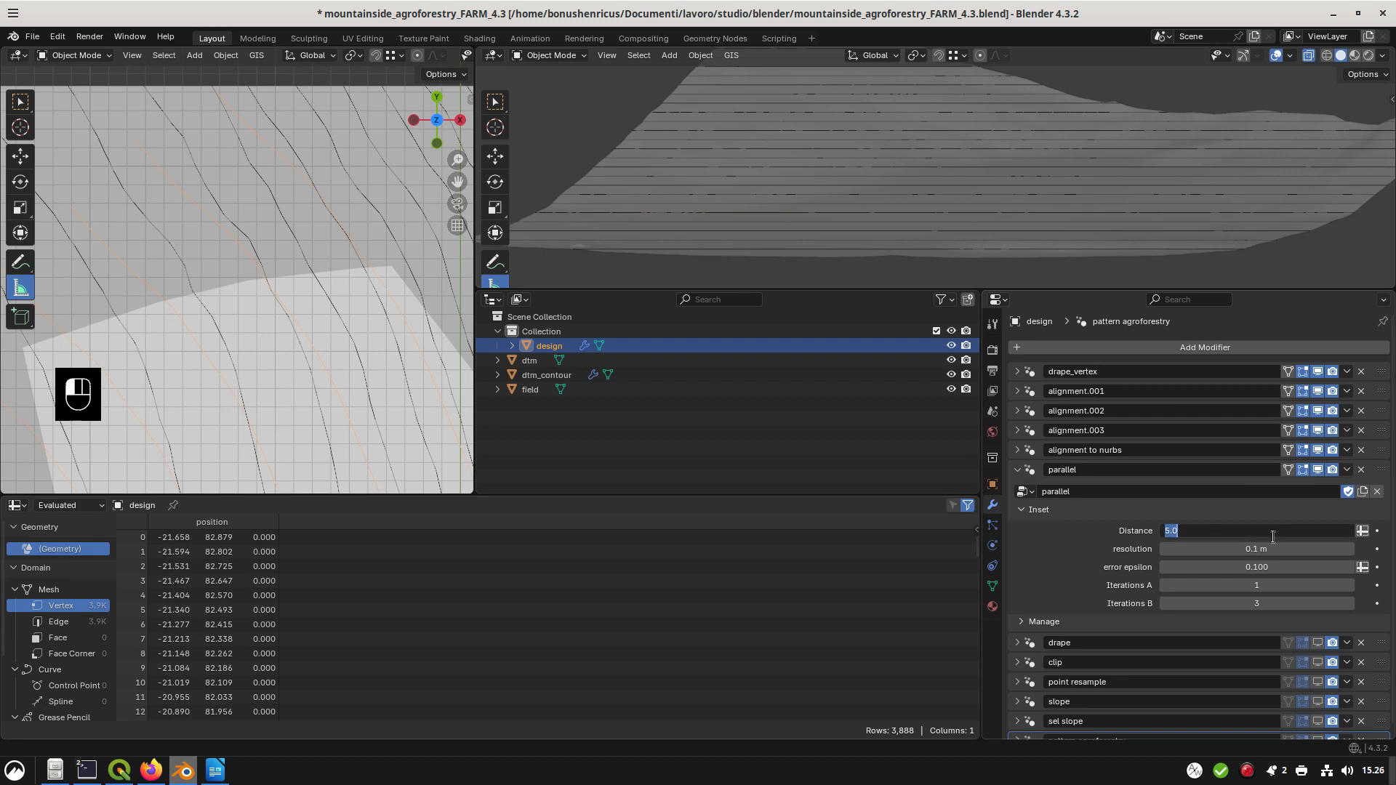
text(3)
key(Return)
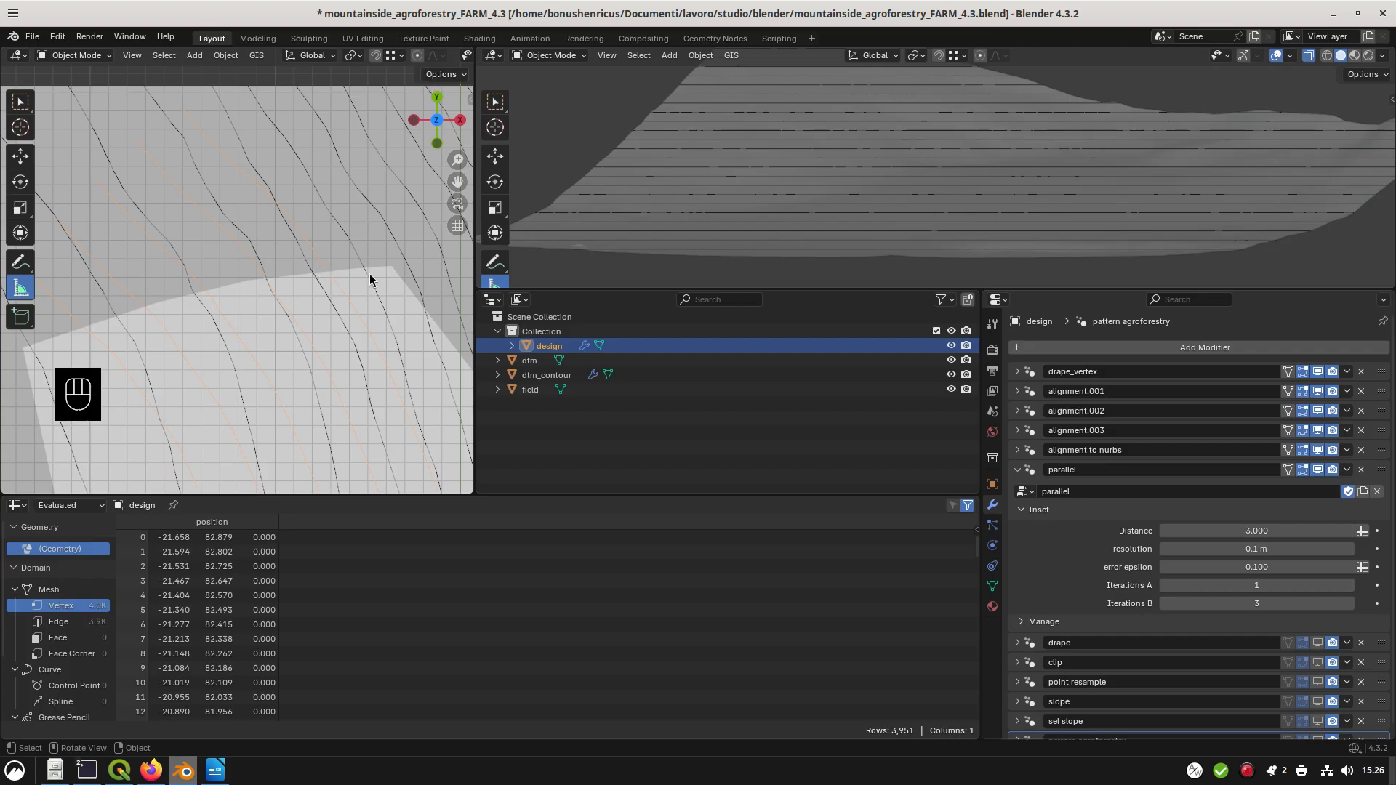
click(1349, 585)
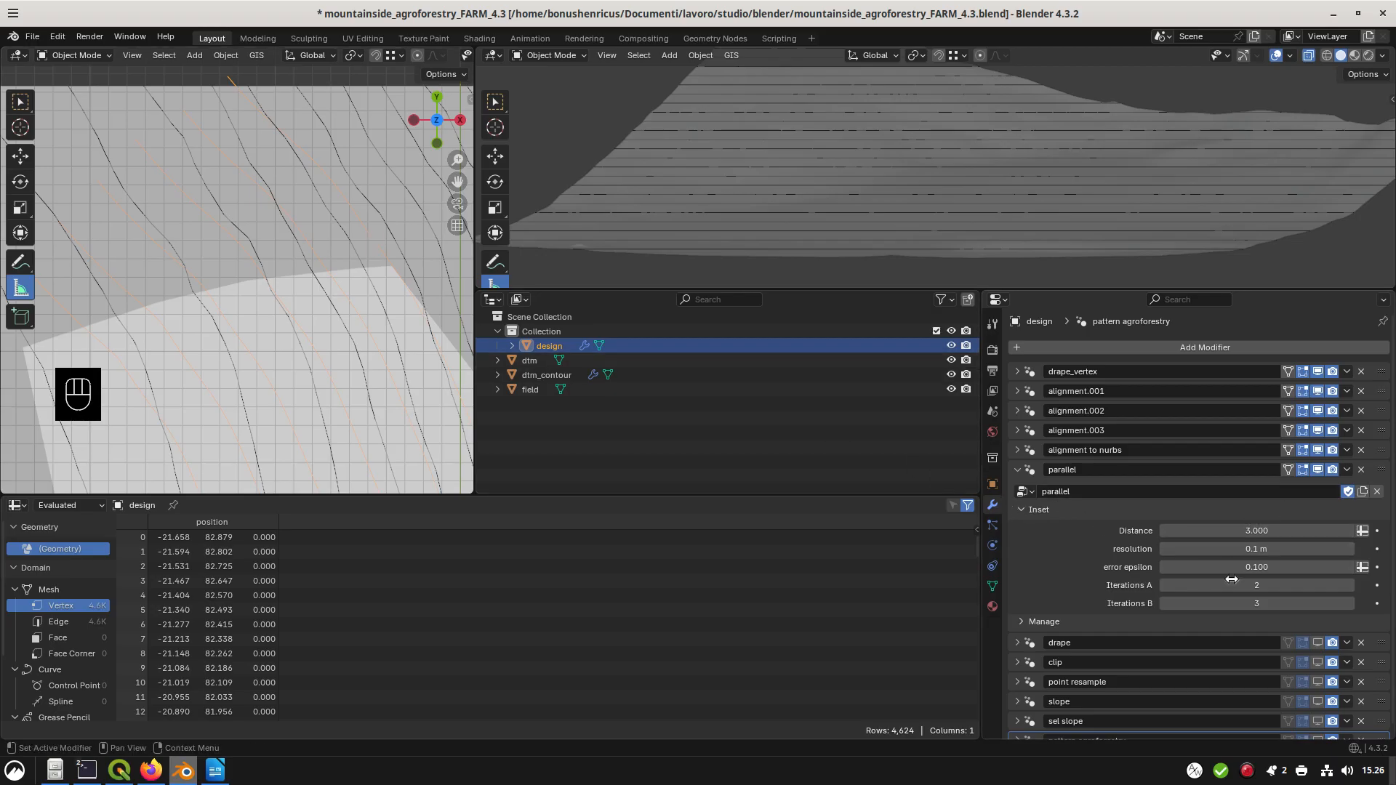
click(1347, 603)
shift+middle_drag(206, 378, 187, 304)
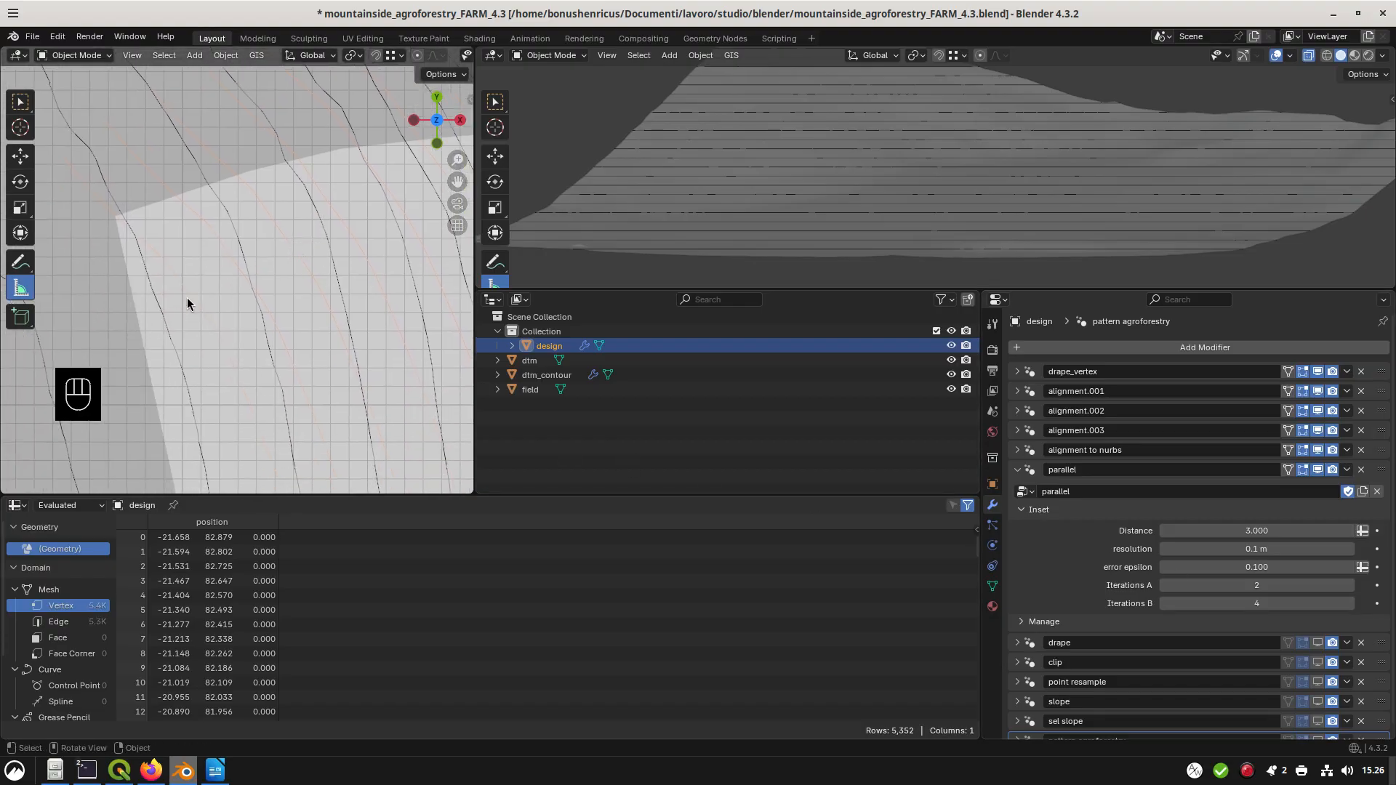
Set the parallel modifier's distance to 5, iterations B to 2 and iterations A to 1
click(1258, 532)
text(5)
key(Return)
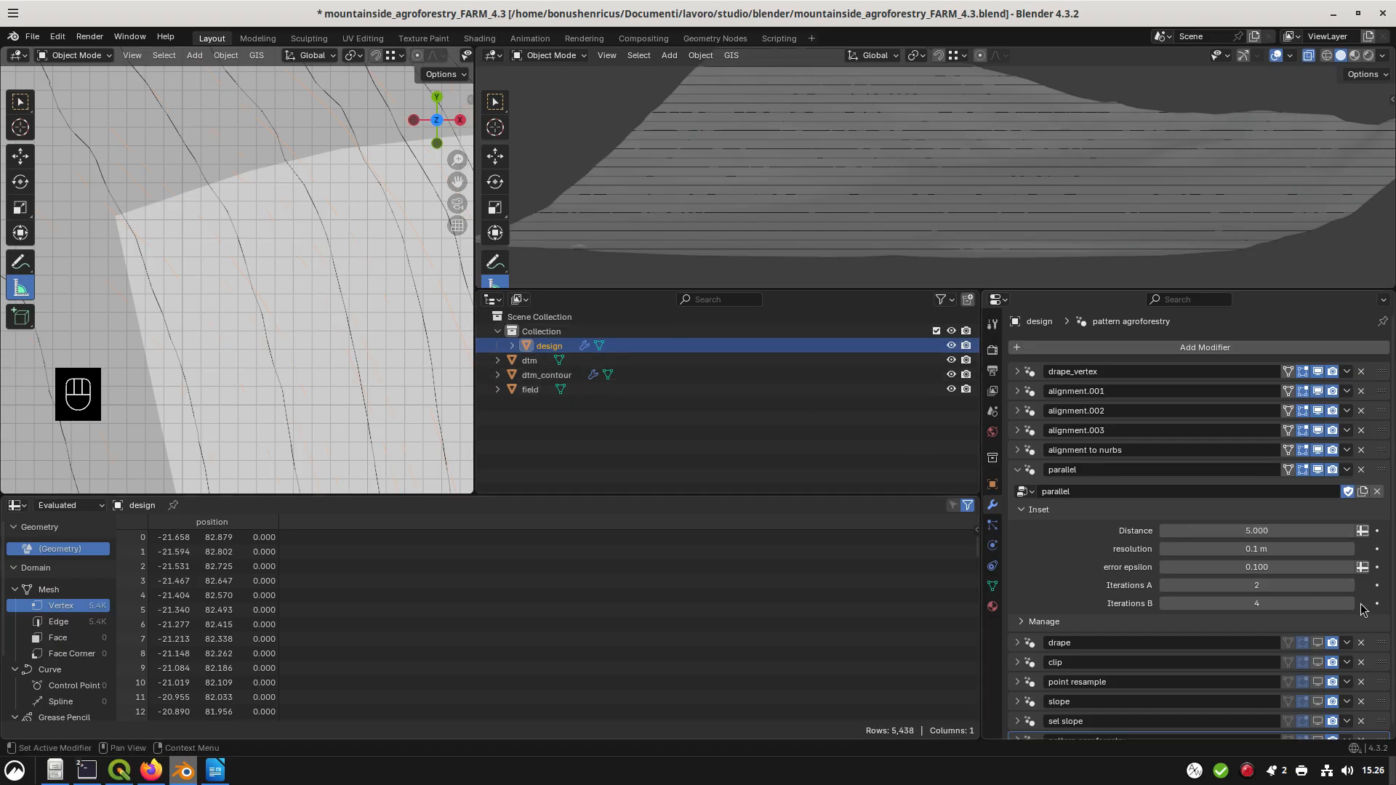
click(1165, 604)
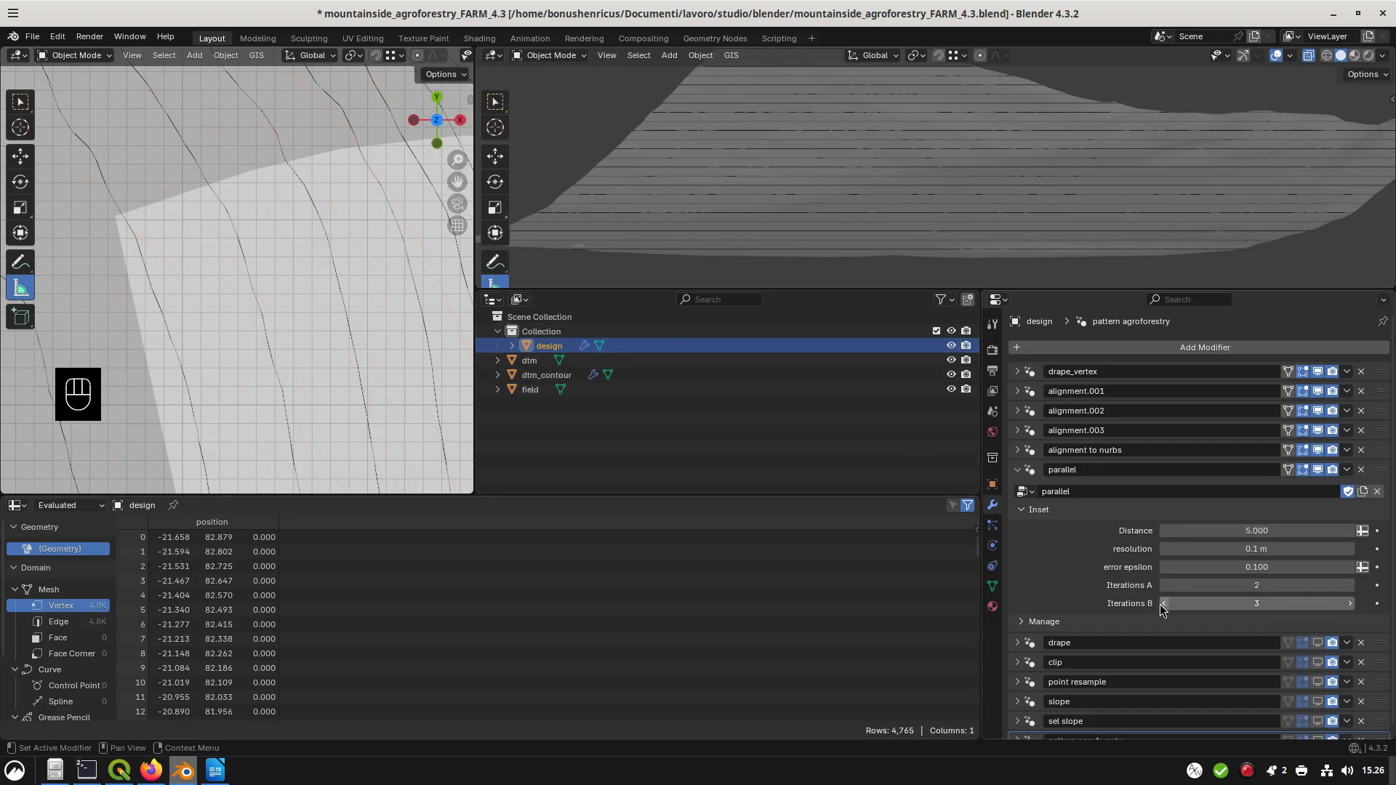
click(1165, 604)
click(1166, 586)
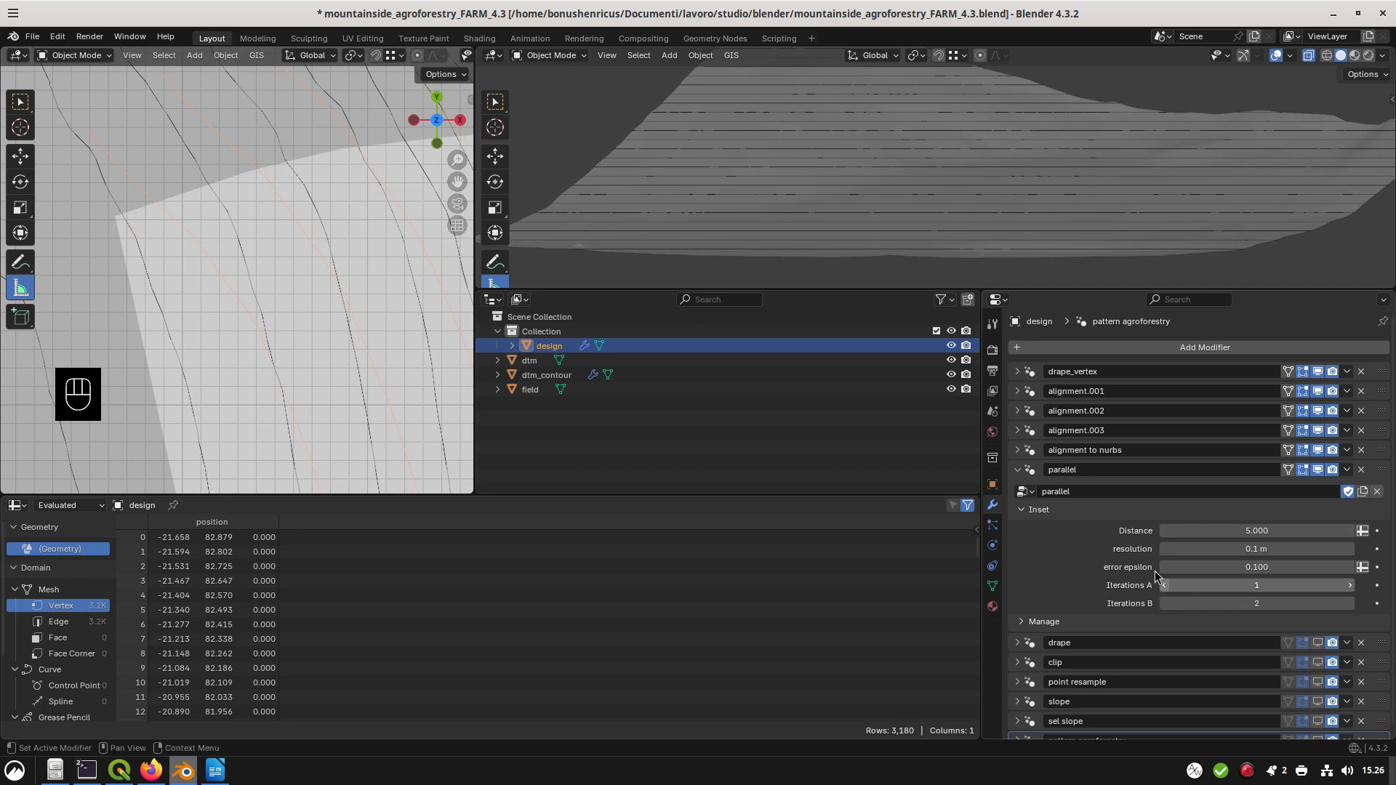
Collapse the parallel settings, expand those of drape and enable that modifier in the viewport
click(1018, 470)
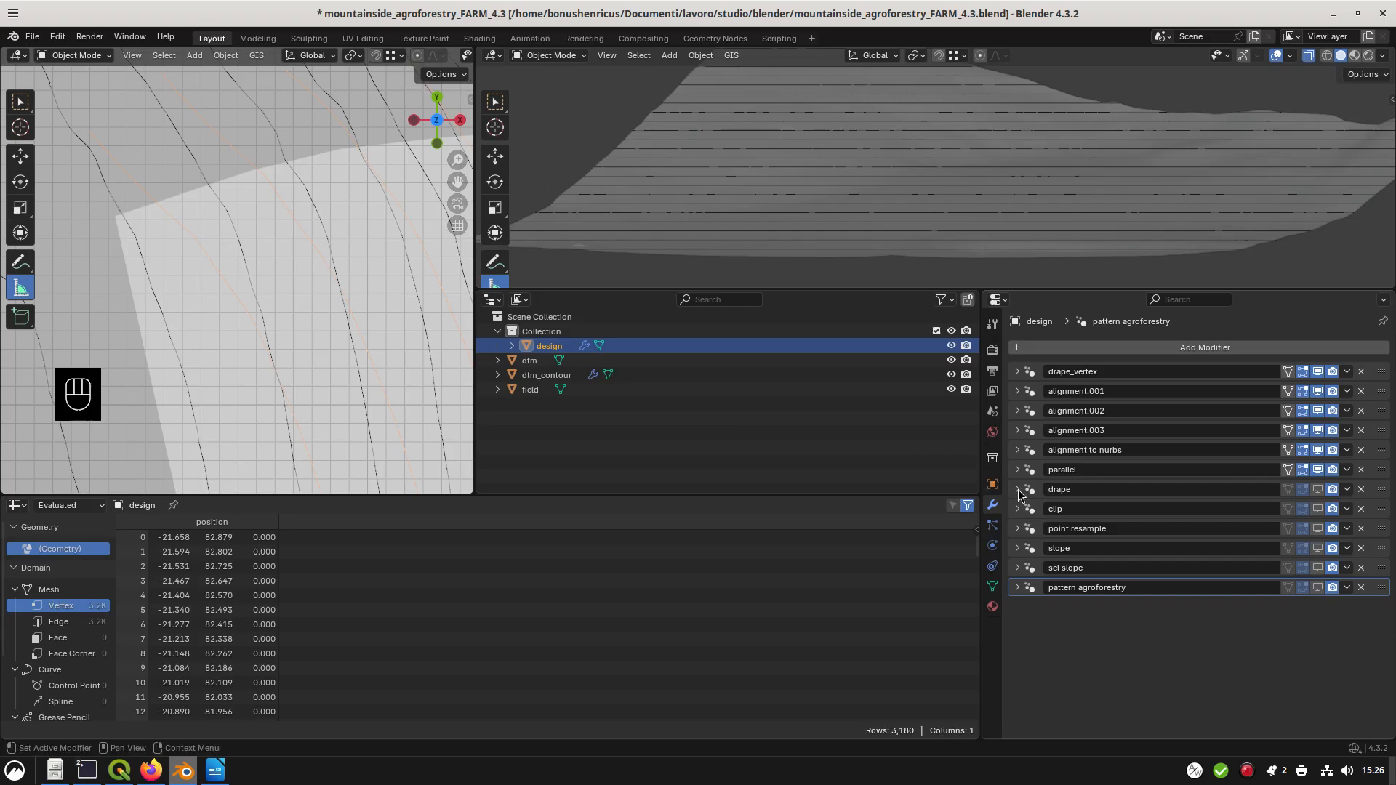
click(1017, 489)
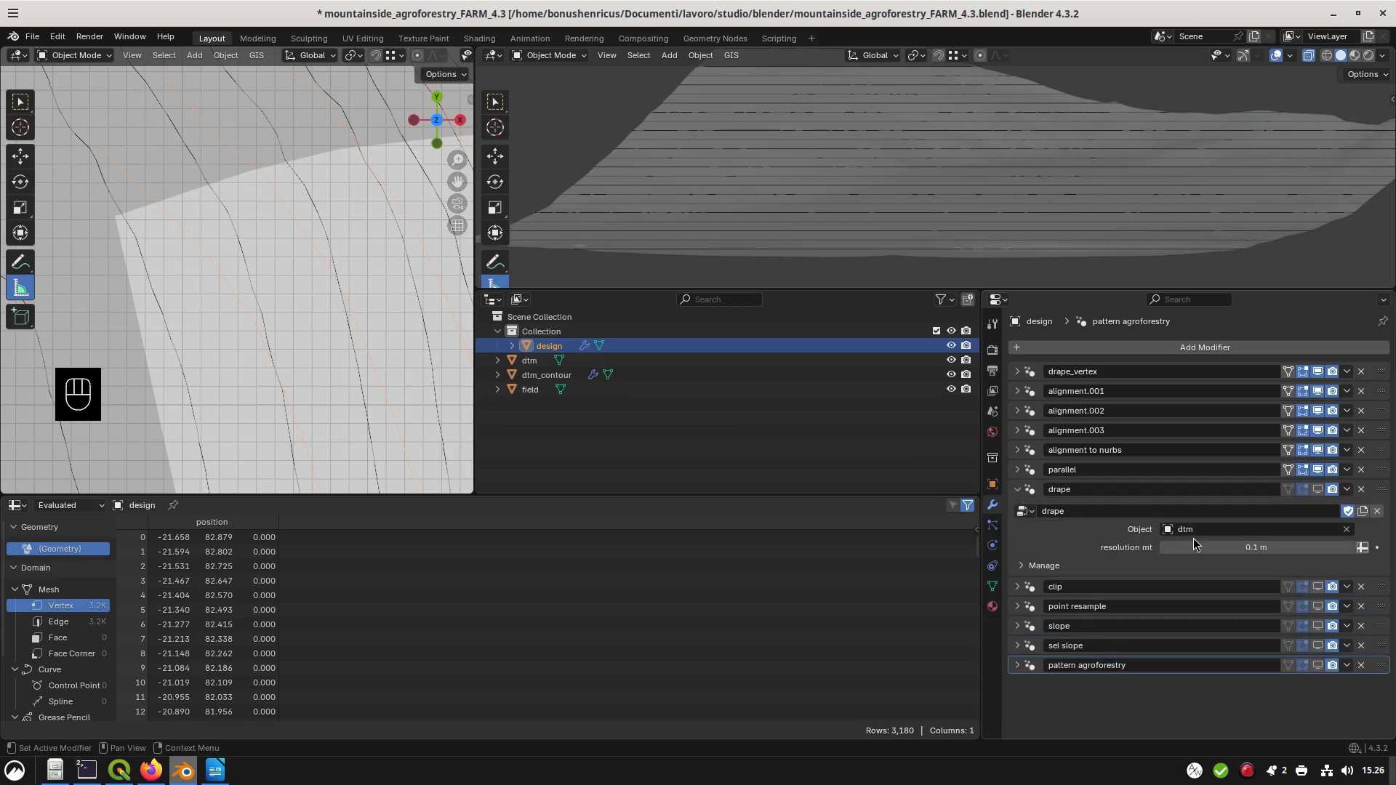
click(1318, 488)
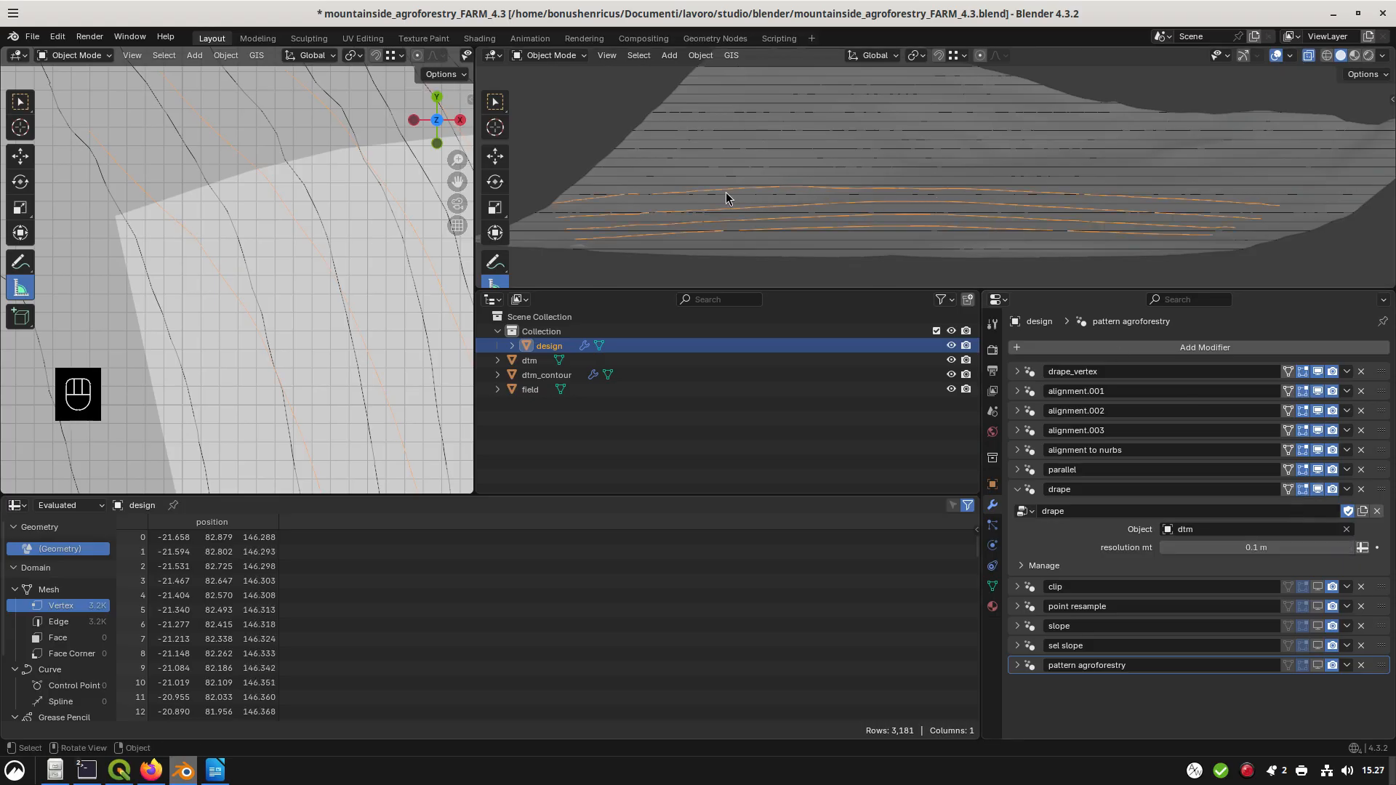
Expand the parallel settings again and try iterations A of 2 with a distance of 3
click(1017, 469)
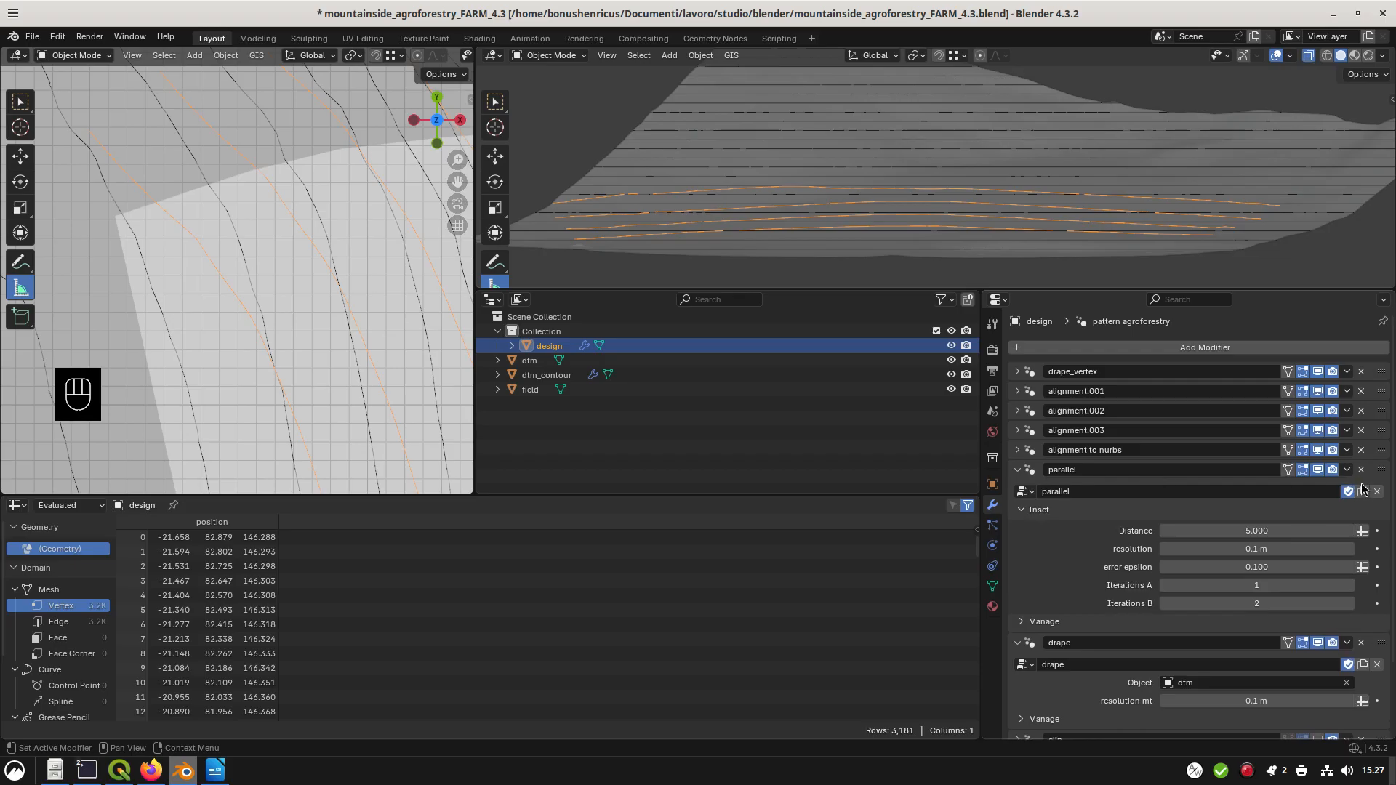
click(1352, 585)
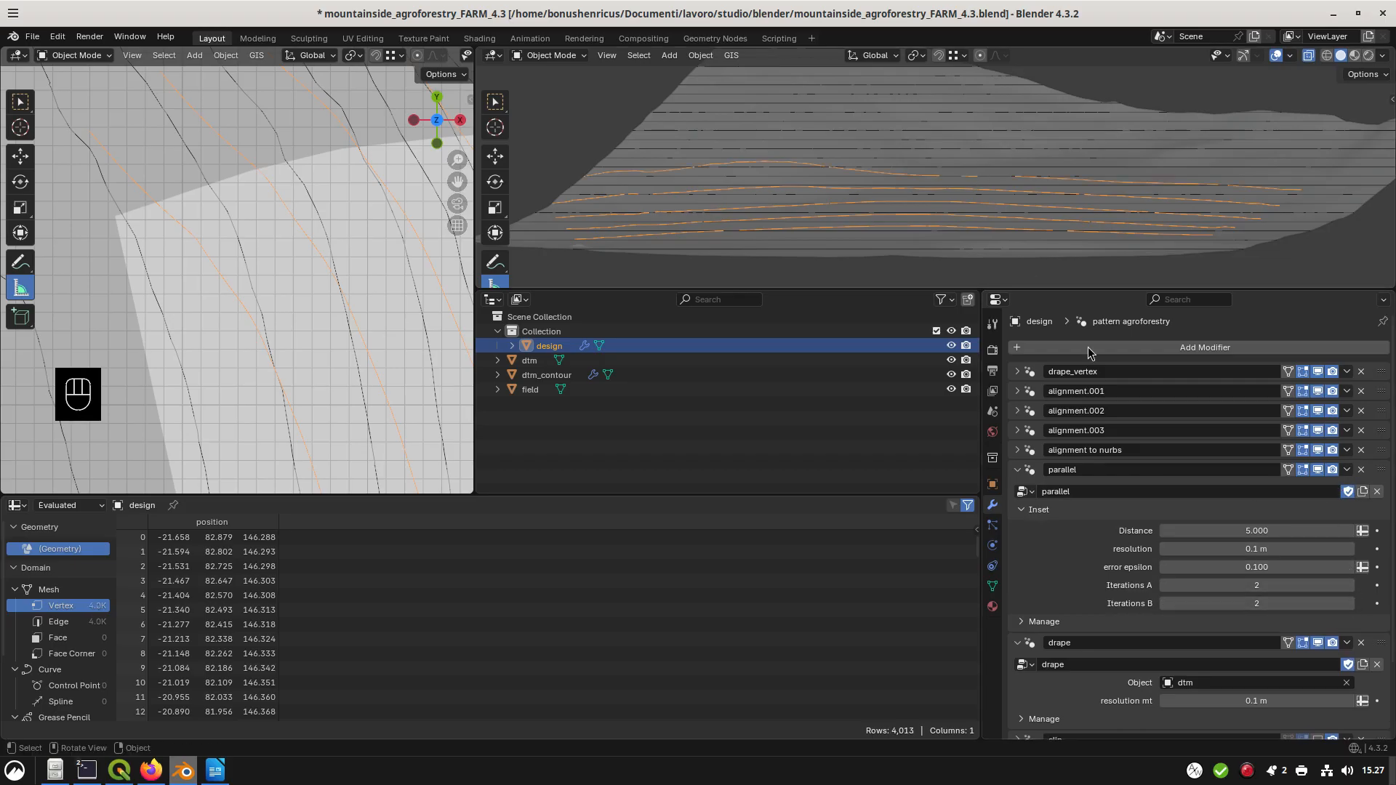
click(1234, 531)
text(3)
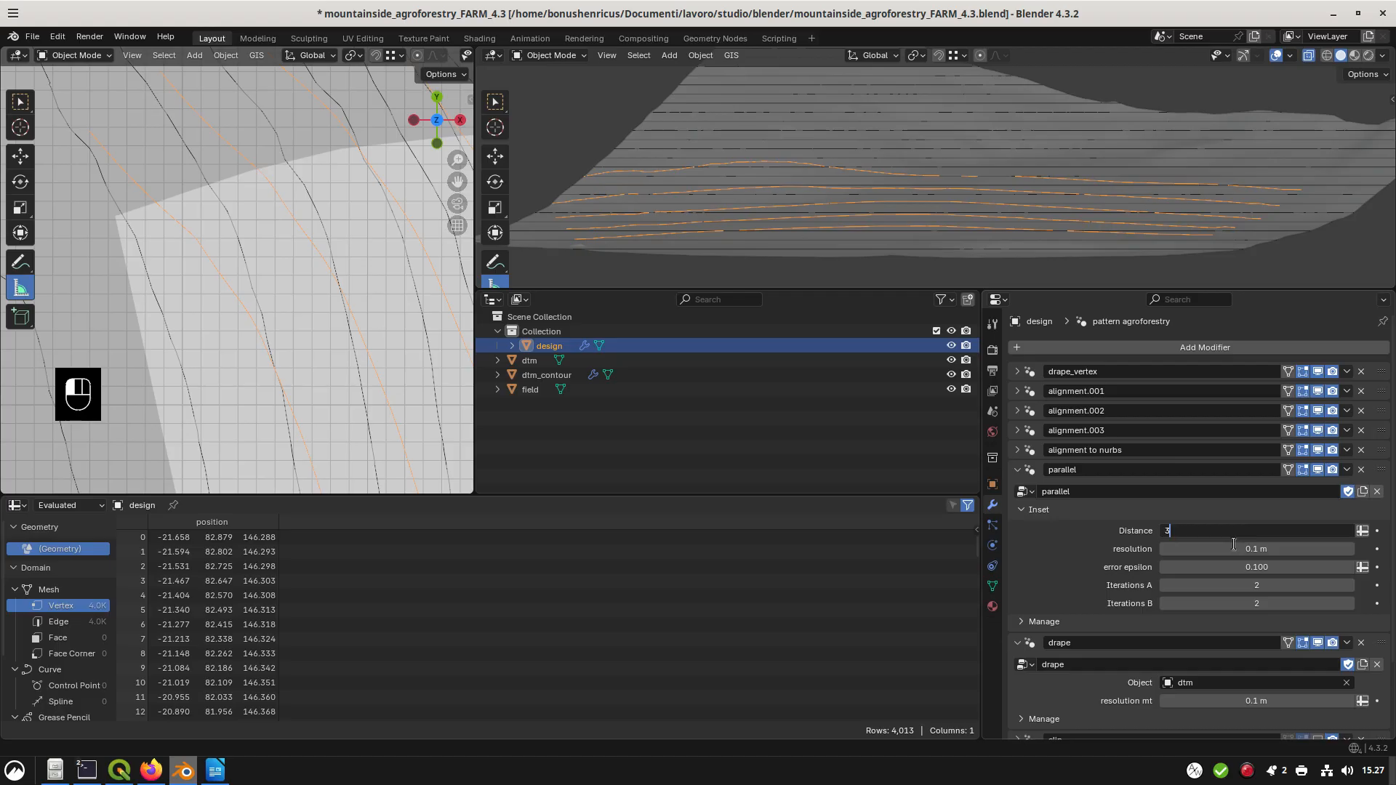
key(Return)
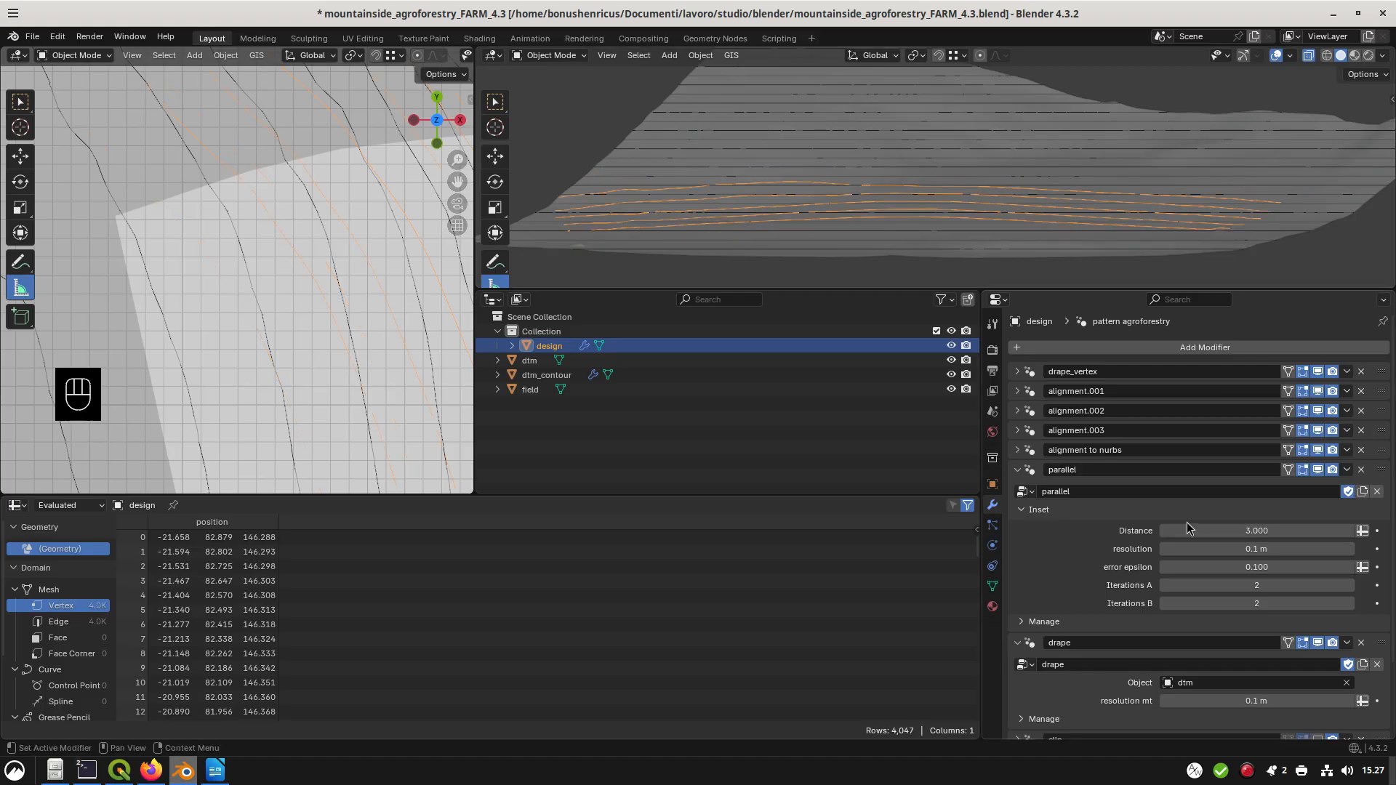
Restore the parallel modifier's distance to 5 and iterations A to 1, and collapse its settings
click(1215, 530)
text(5)
key(Return)
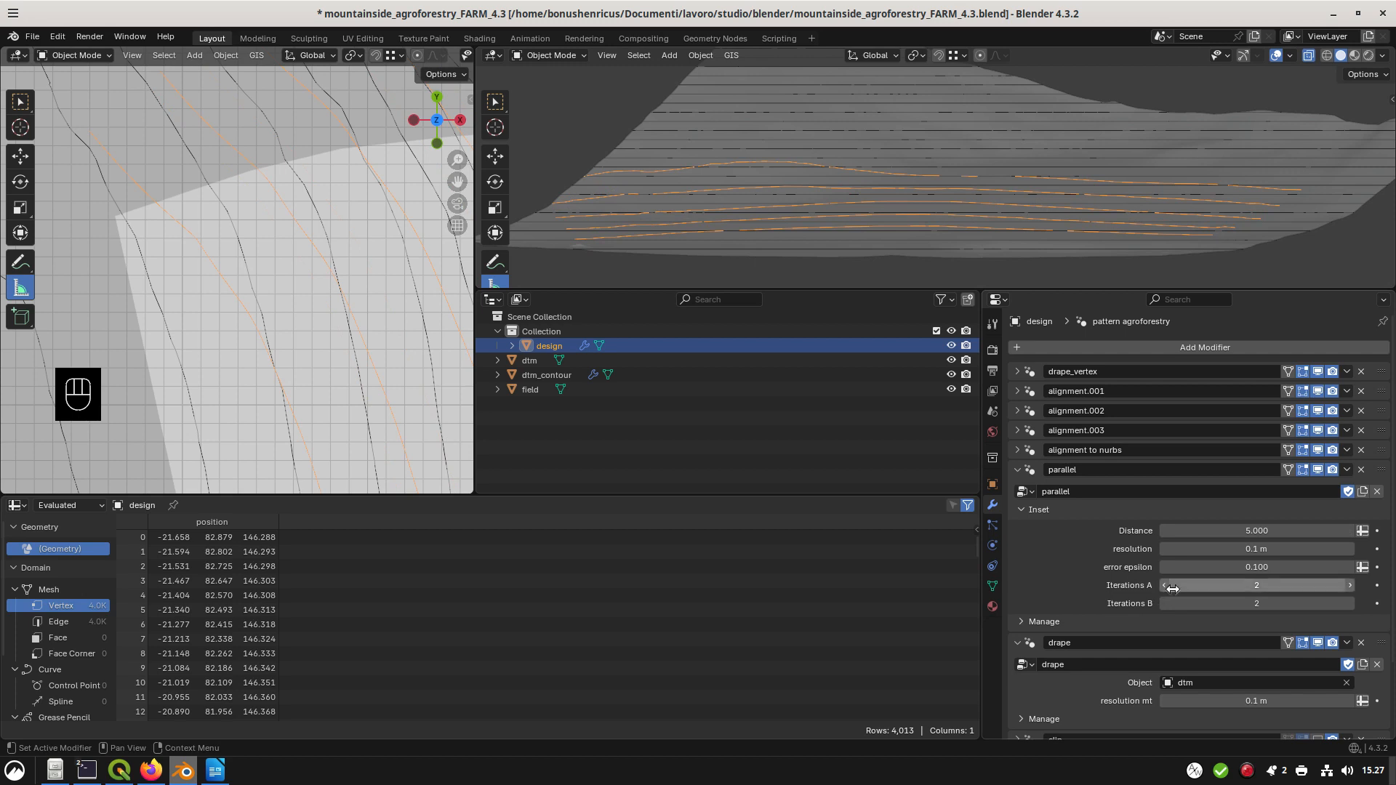
click(1018, 471)
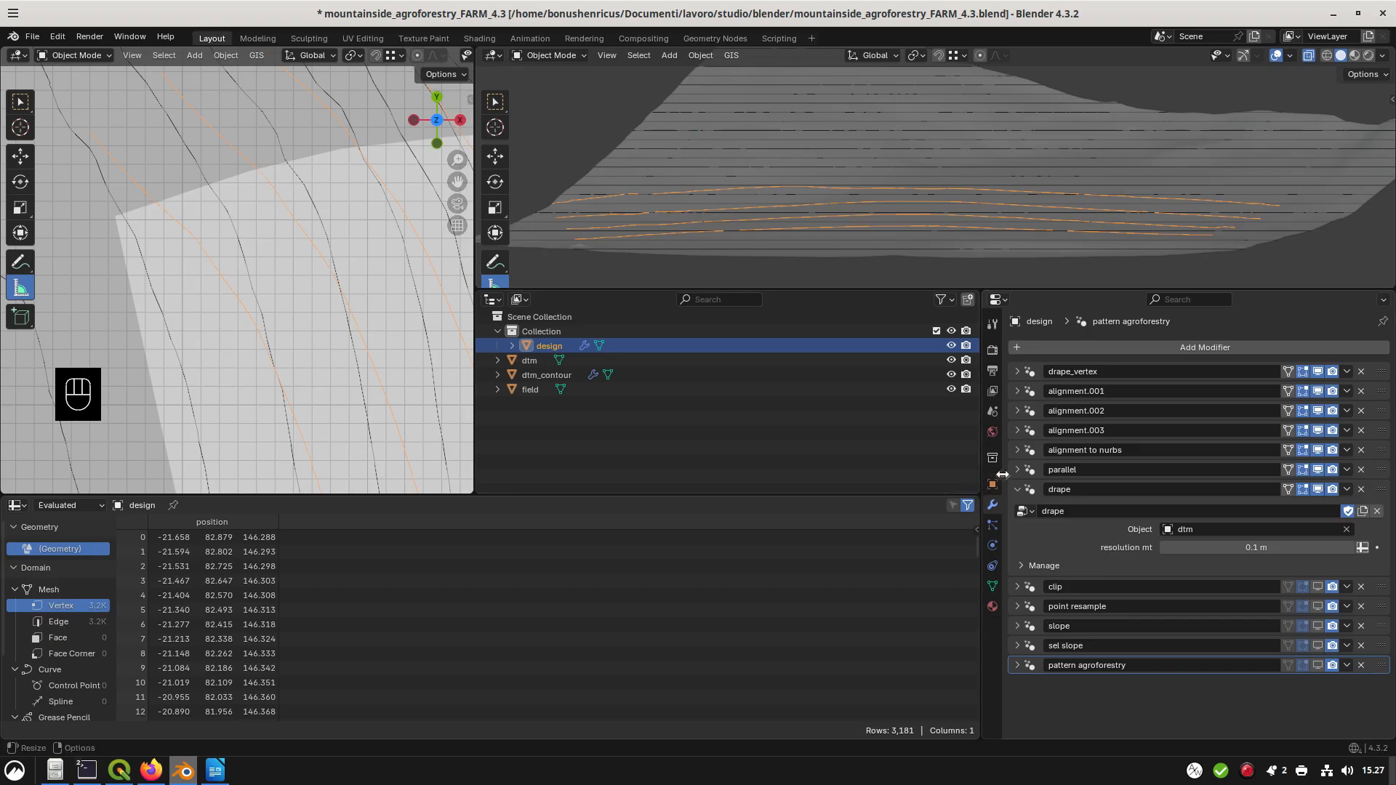
Collapse the drape settings, expand those of clip, enable that modifier in the viewport and collapse it again
click(1017, 489)
click(1018, 509)
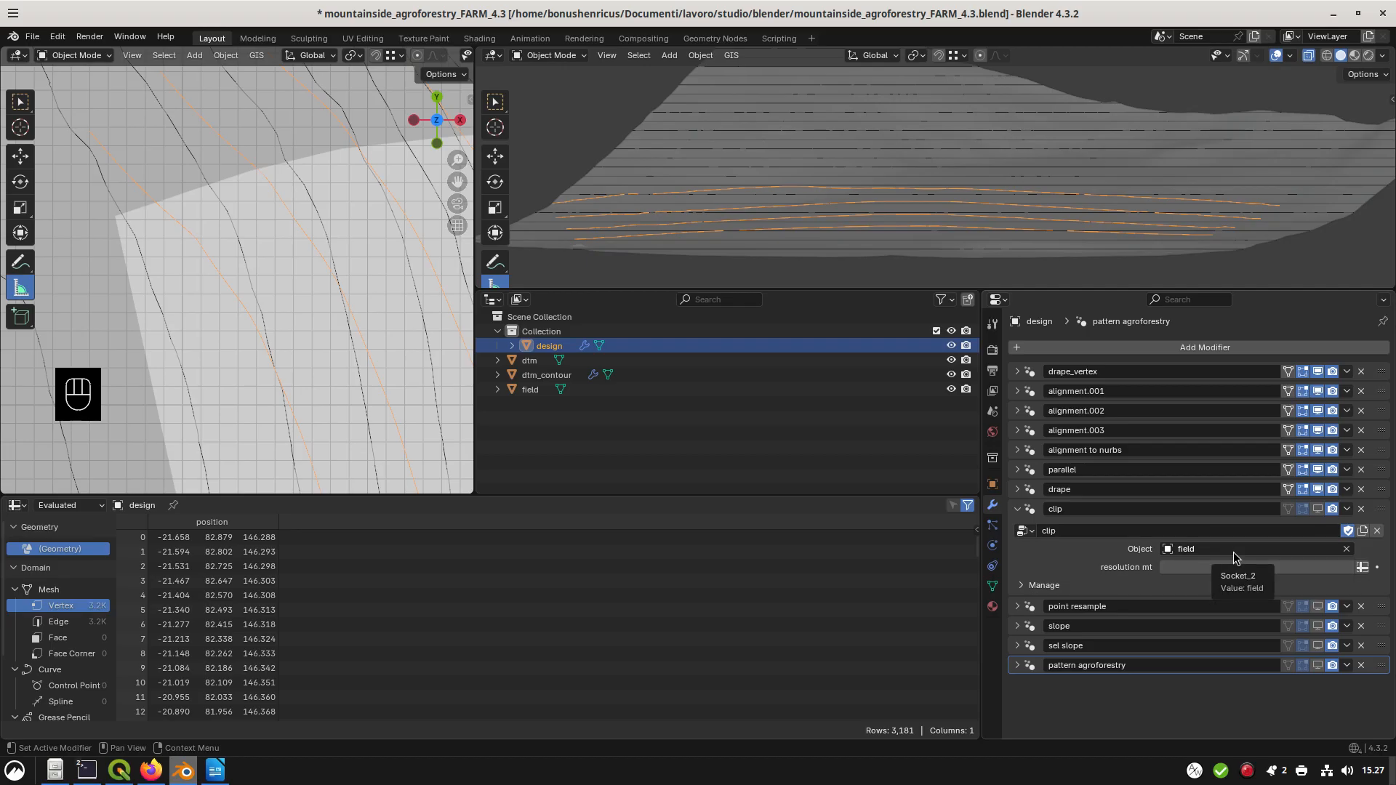
click(1317, 509)
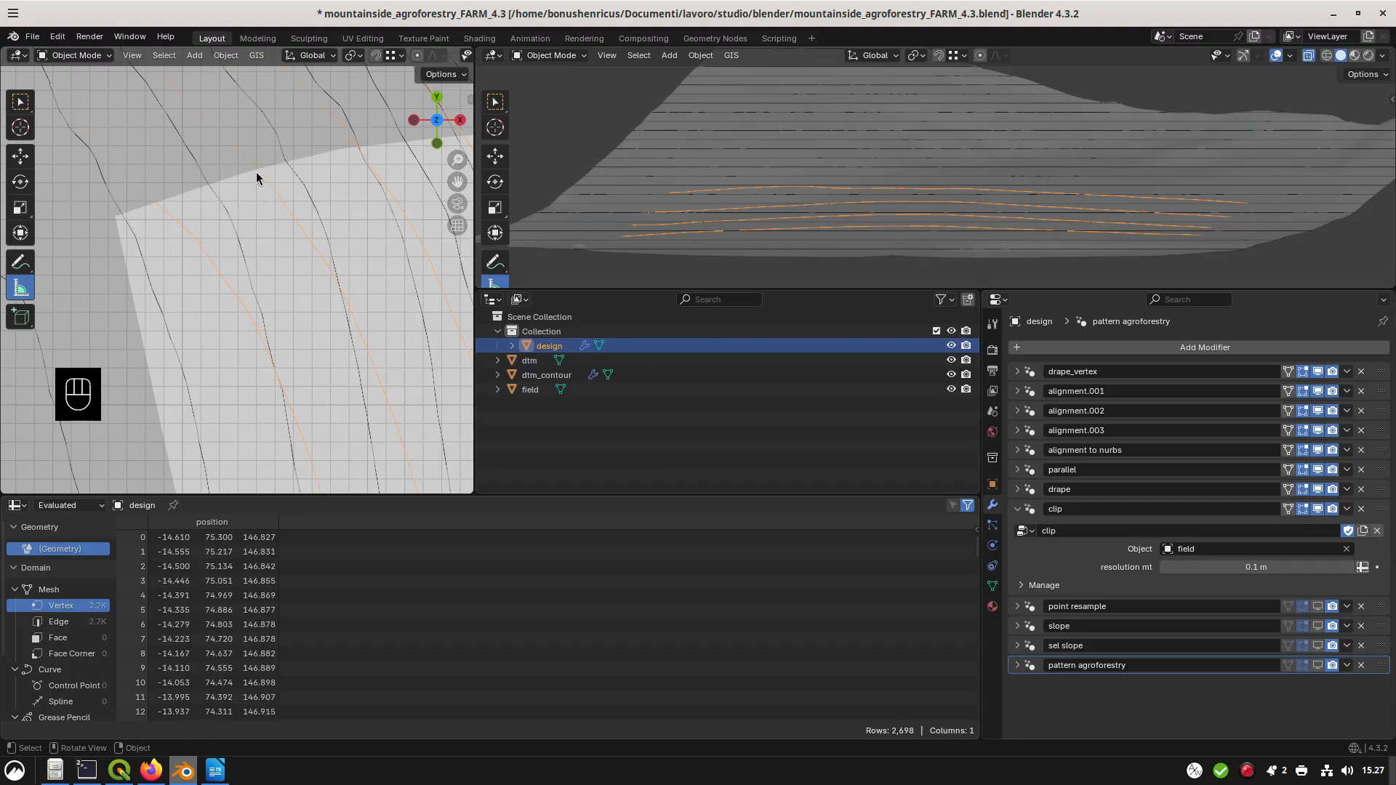
click(1018, 510)
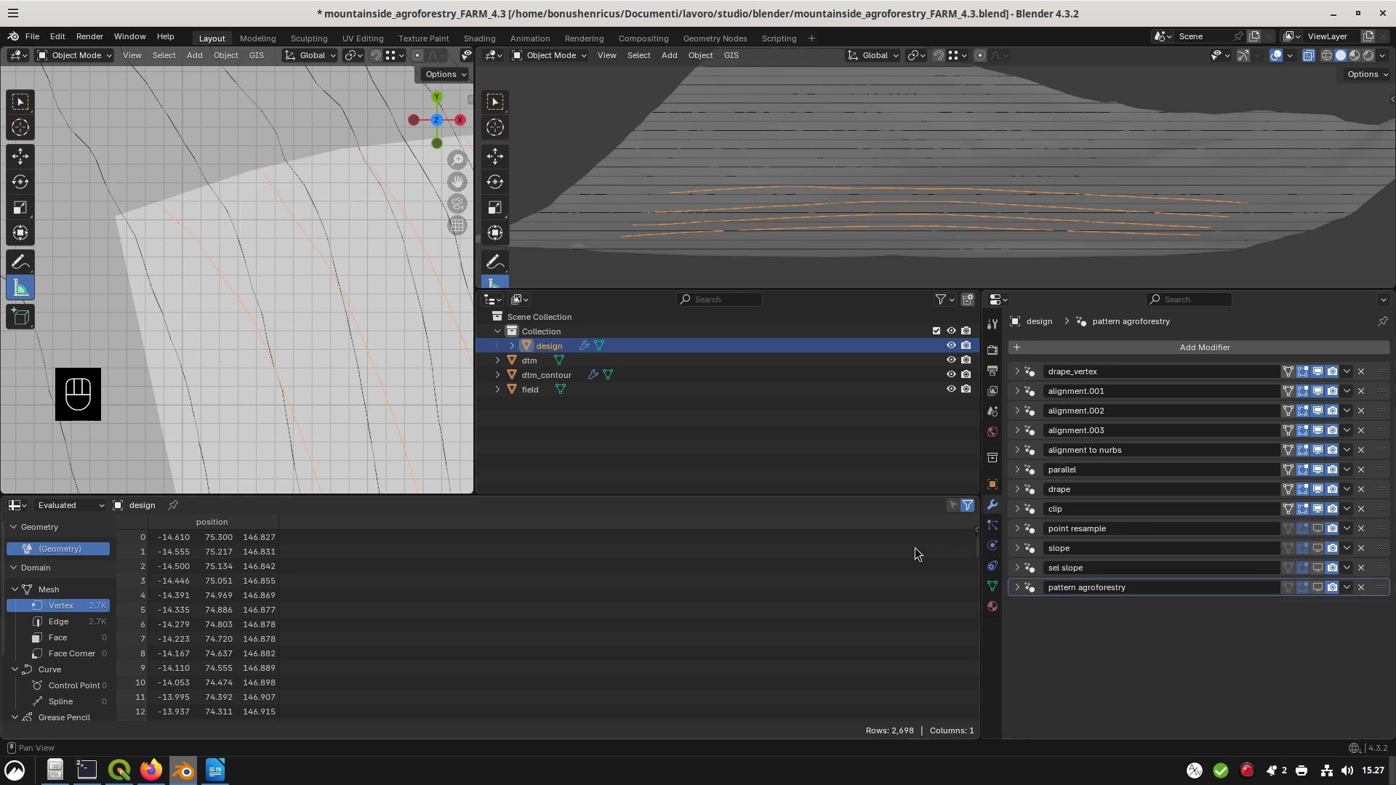
Expand the point resample settings, enable that modifier in the viewport and inspect the length values in the spreadsheet
click(1020, 529)
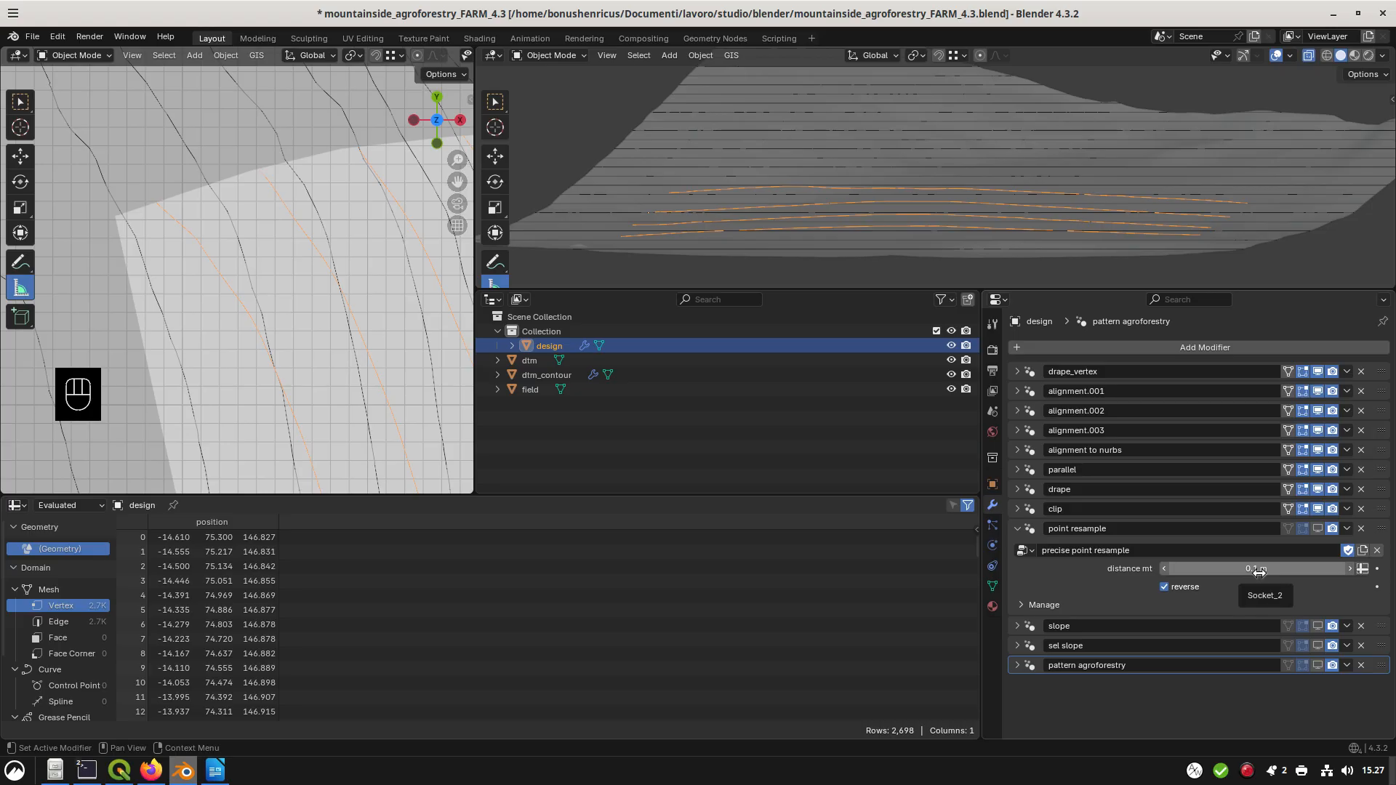
click(1318, 528)
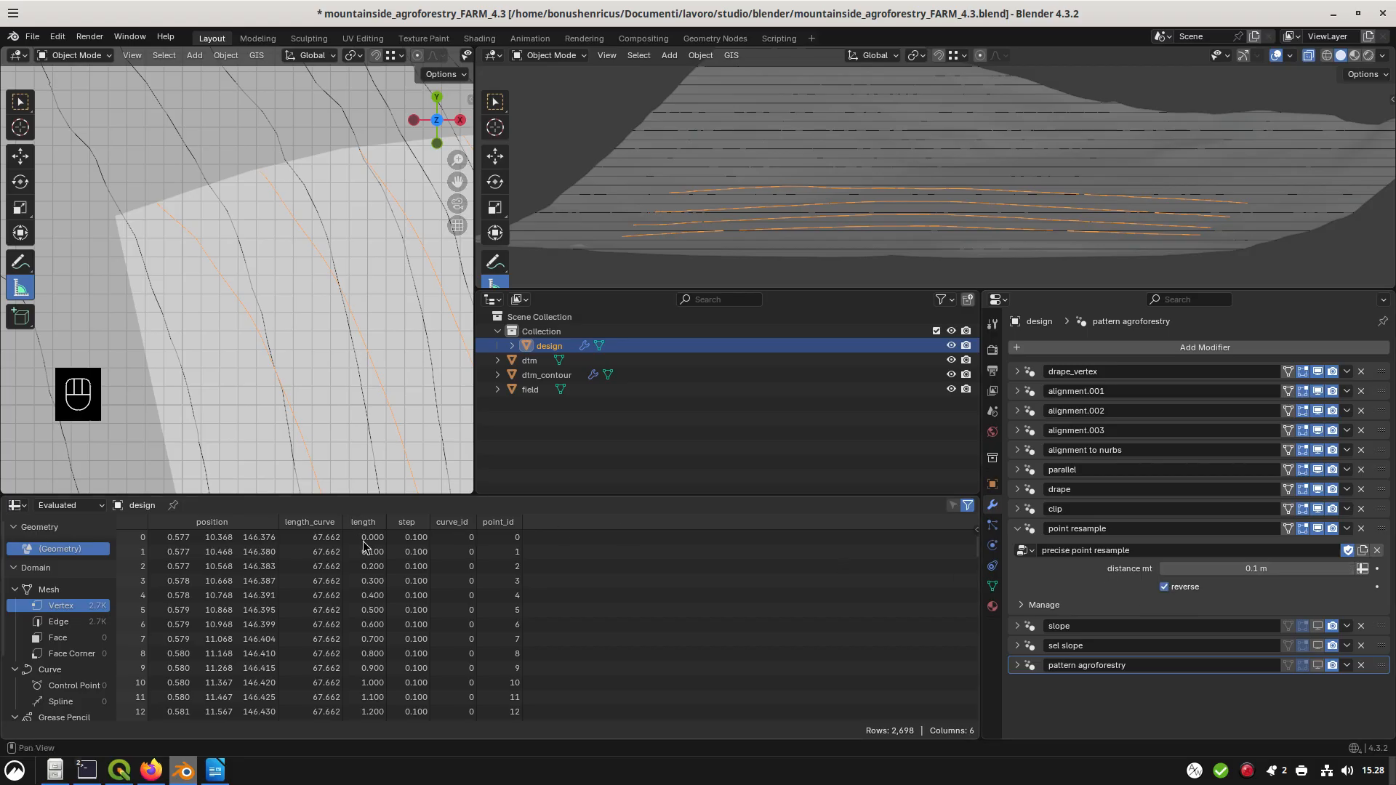
mouse_move(368, 548)
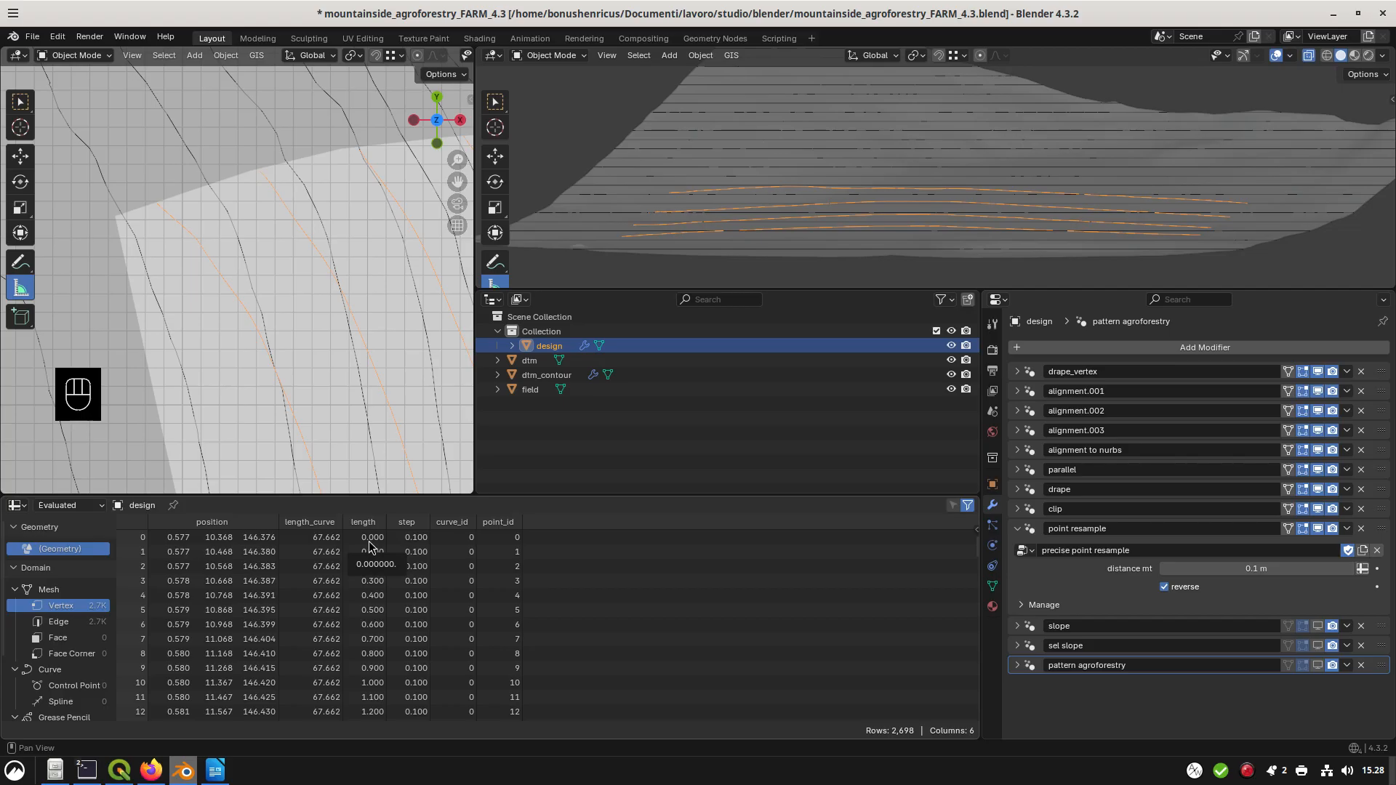
Set the point resample distance to 2 m and check the resampled points in the plan view and spreadsheet
click(1229, 571)
text(2)
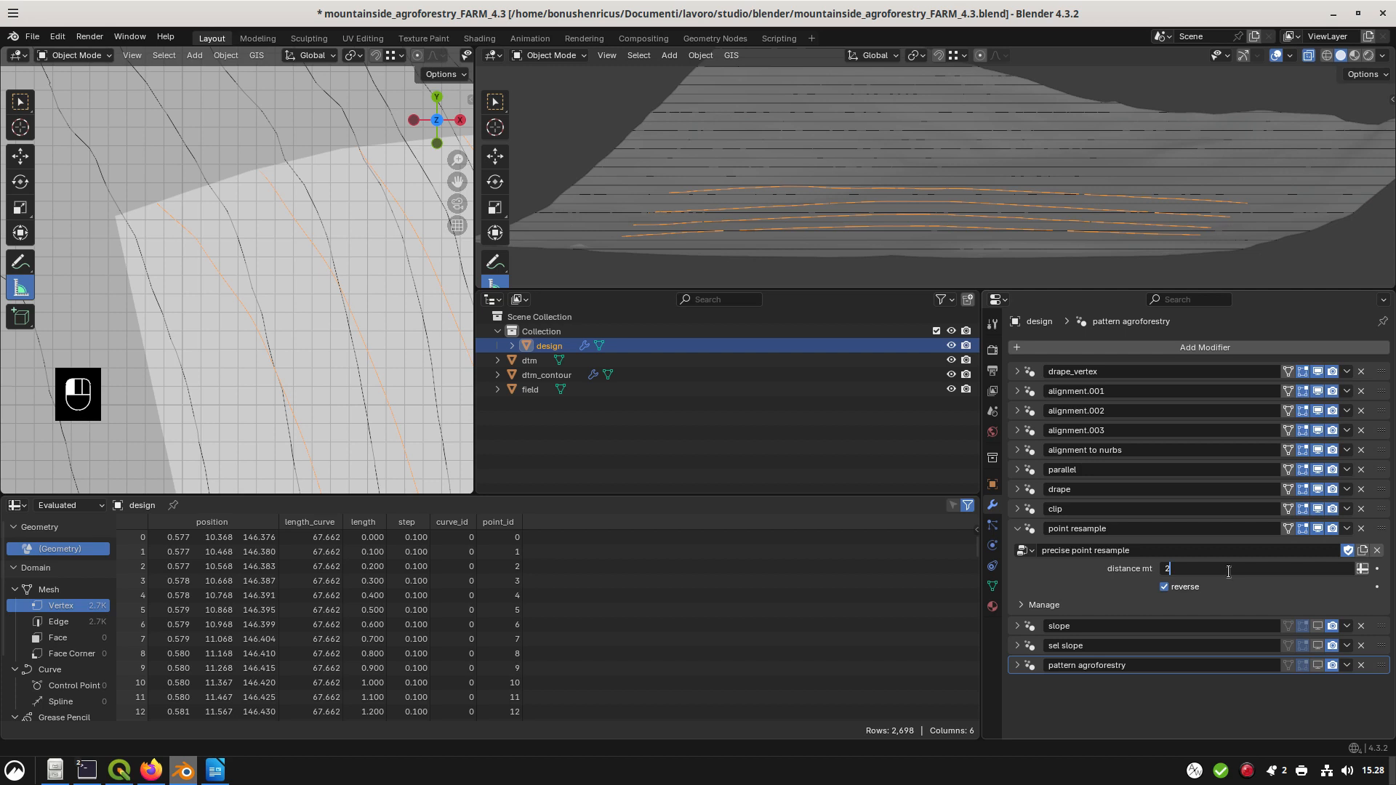
key(Return)
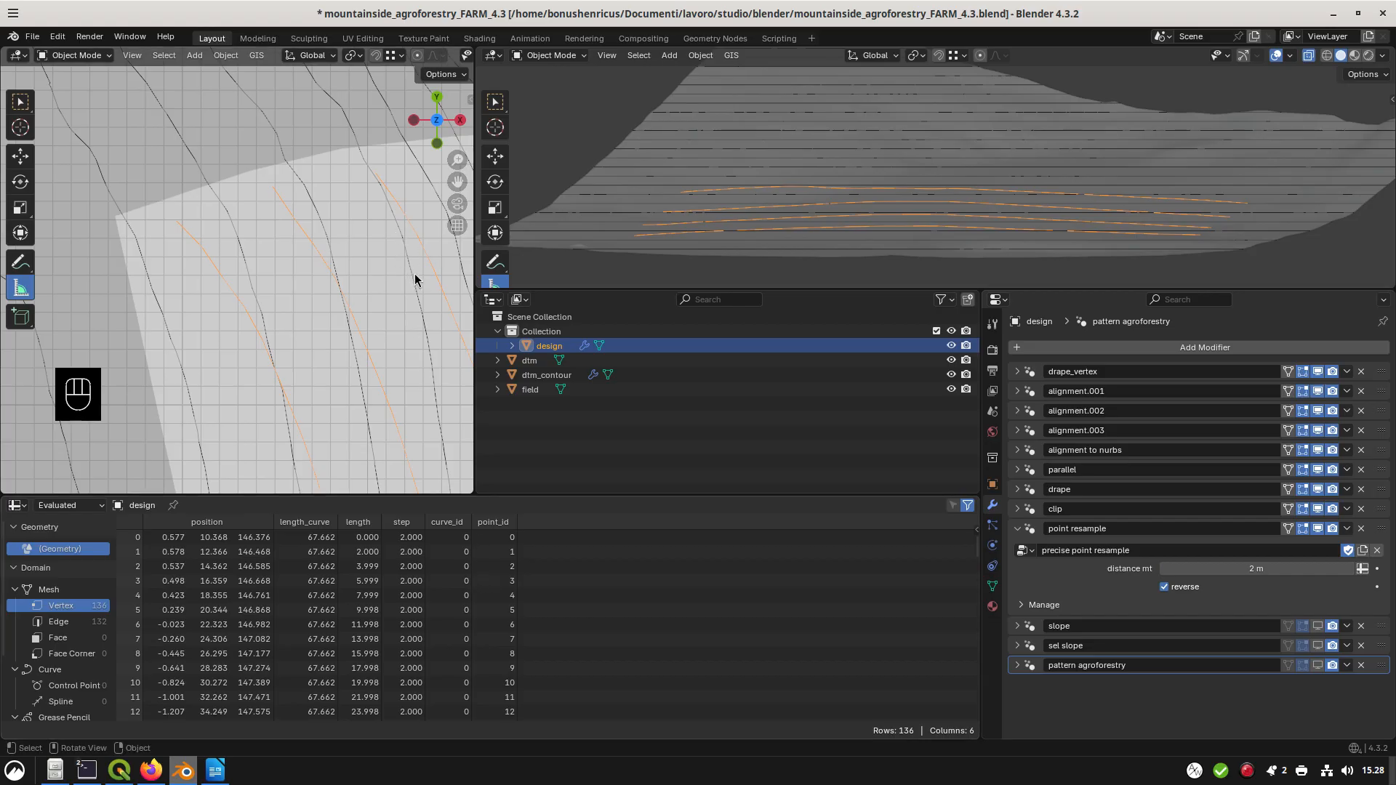
shift+middle_drag(415, 275, 225, 191)
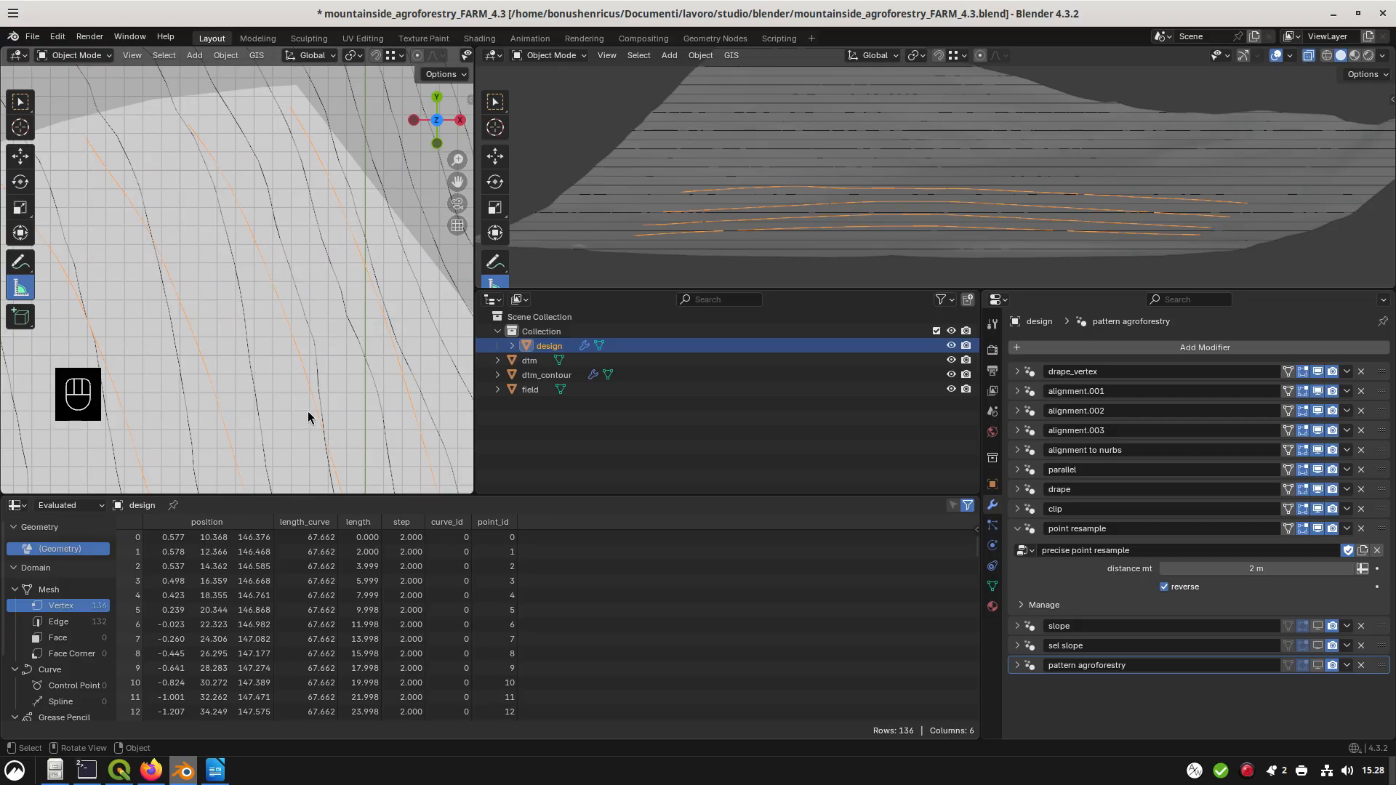
scroll(466, 643, down, 8)
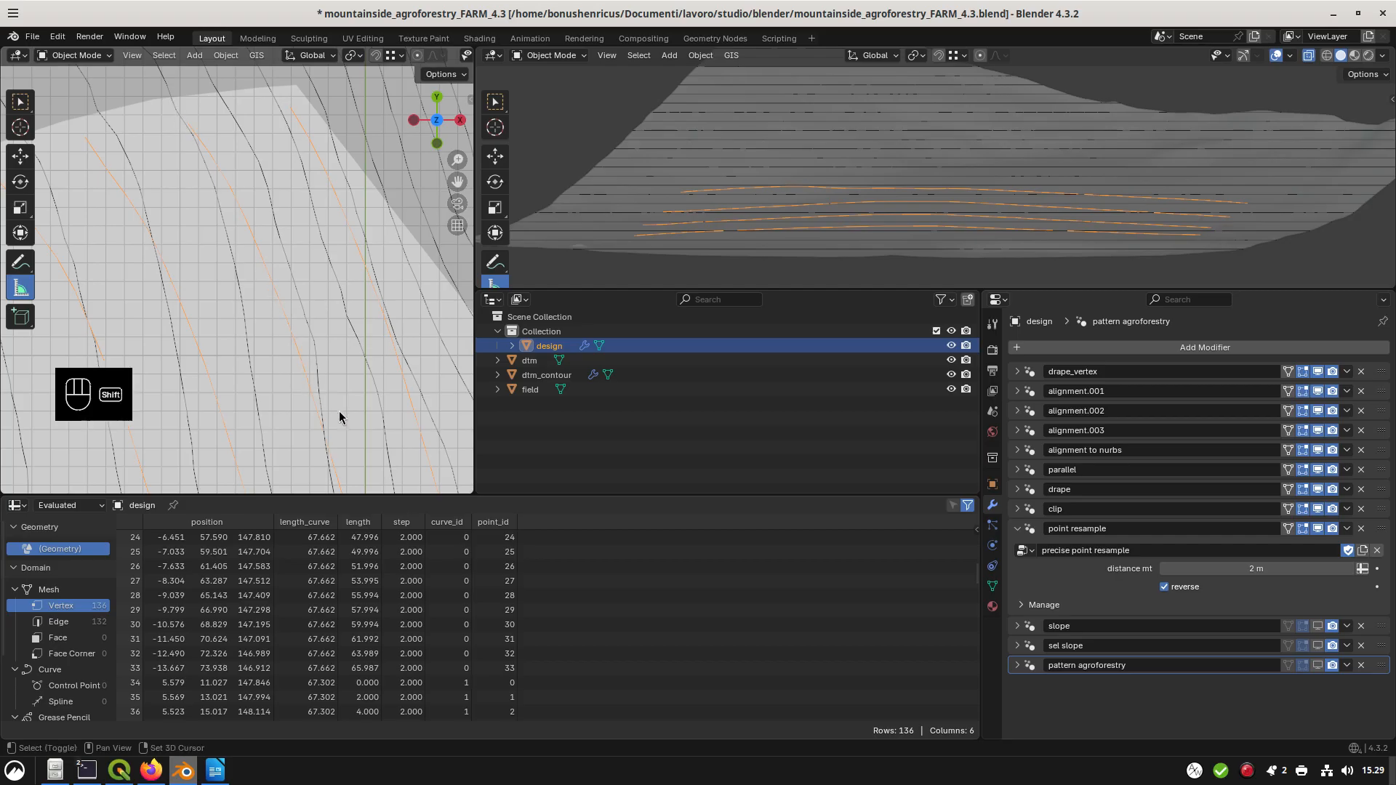
Turn off the reverse option of point resample, comparing where the lines end at both edges of the field
shift+middle_drag(343, 414, 303, 251)
shift+middle_drag(386, 446, 349, 191)
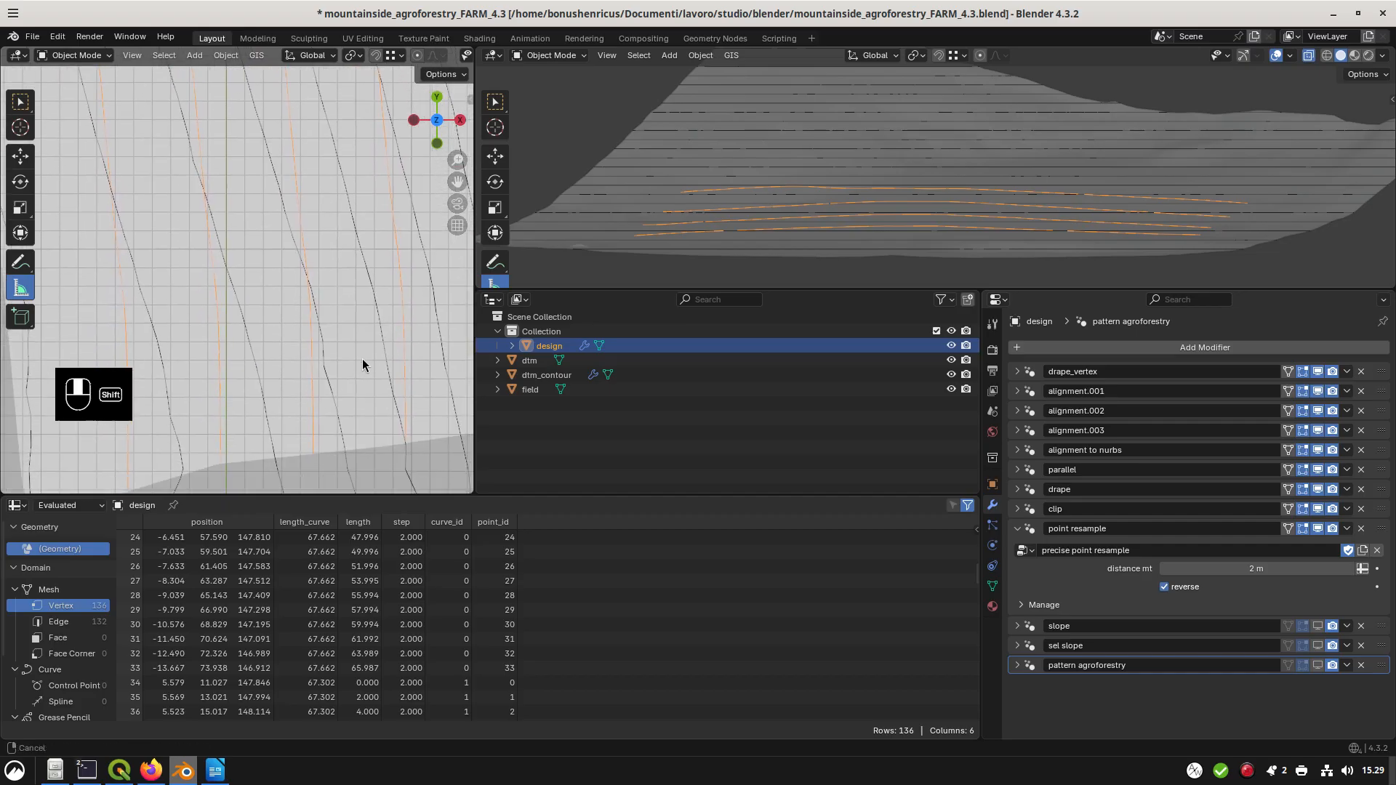
shift+middle_drag(368, 399, 363, 305)
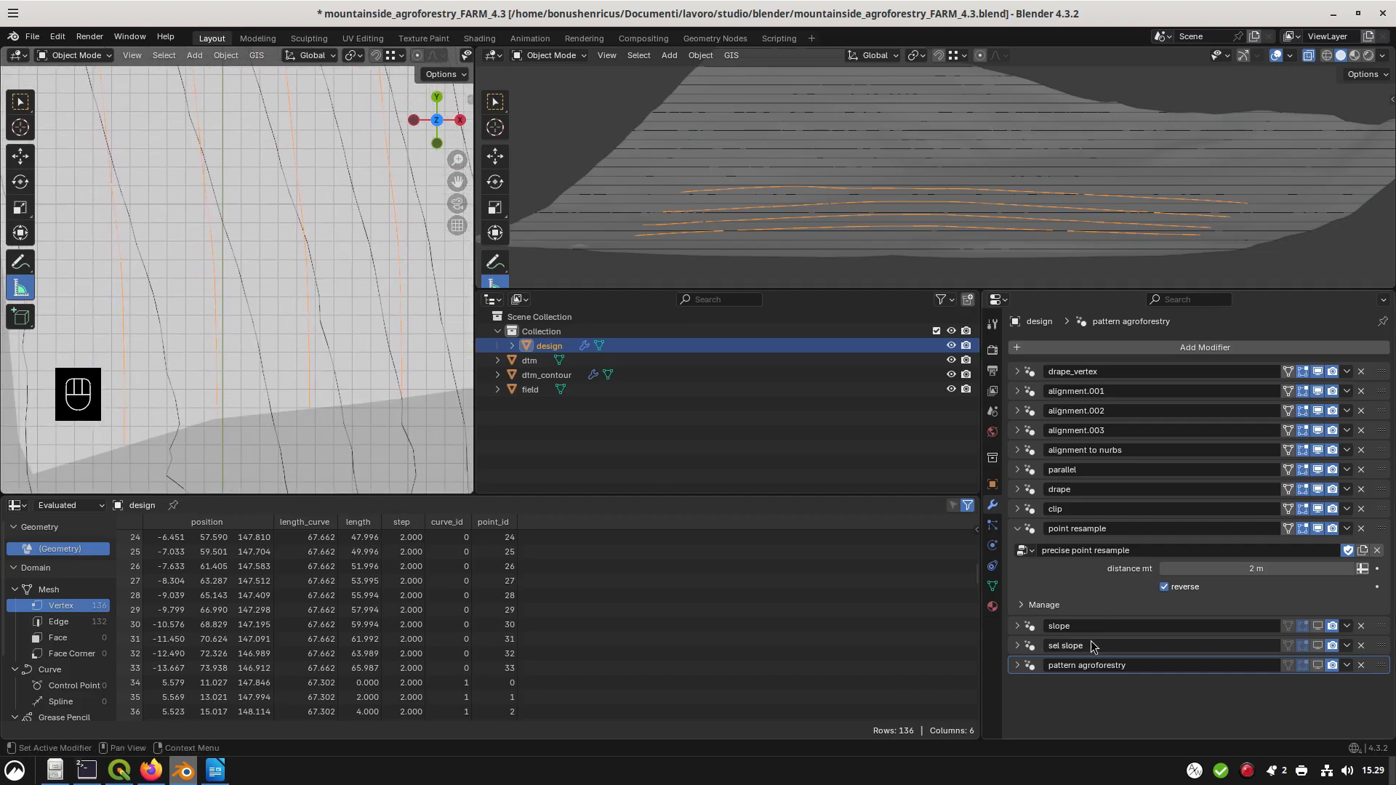
click(1165, 587)
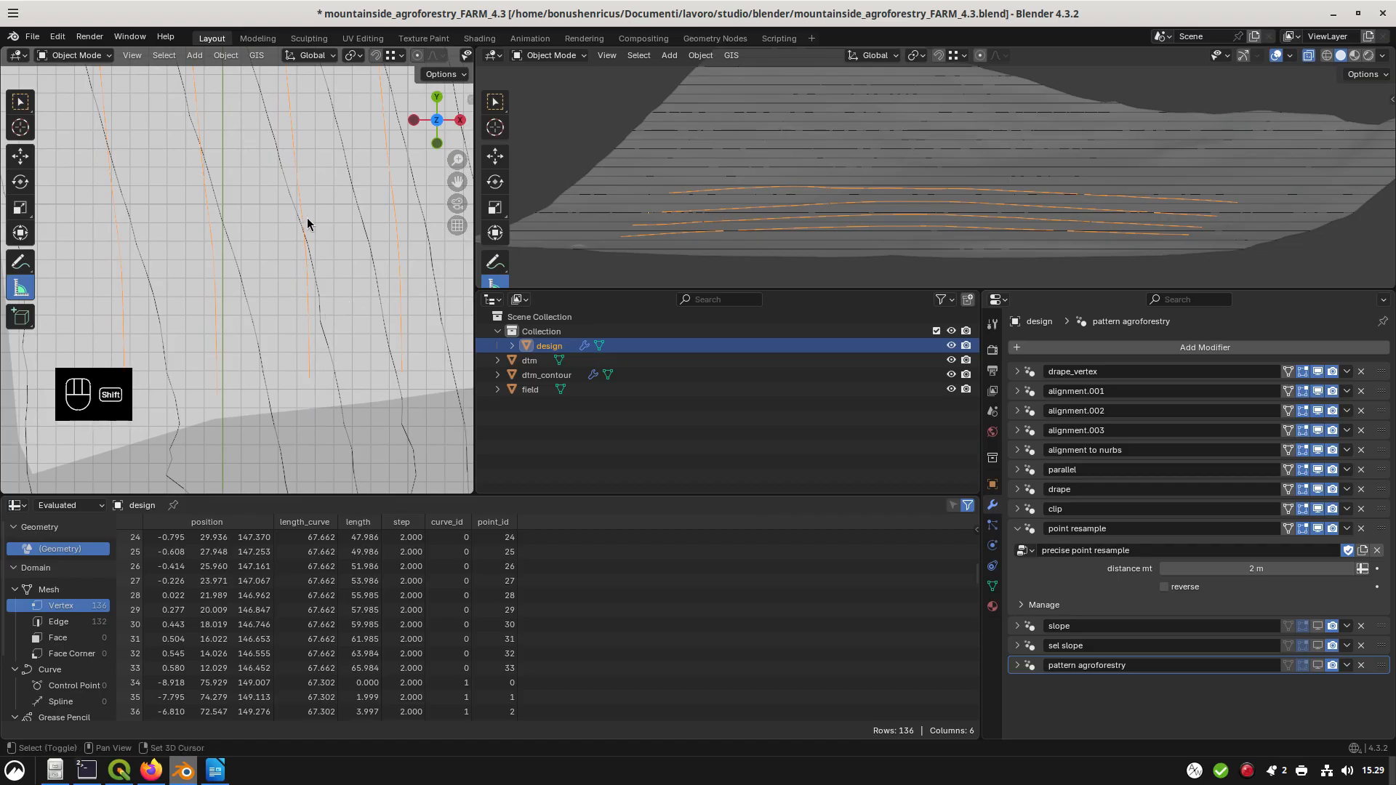
shift+middle_drag(307, 217, 334, 283)
shift+middle_drag(316, 173, 334, 387)
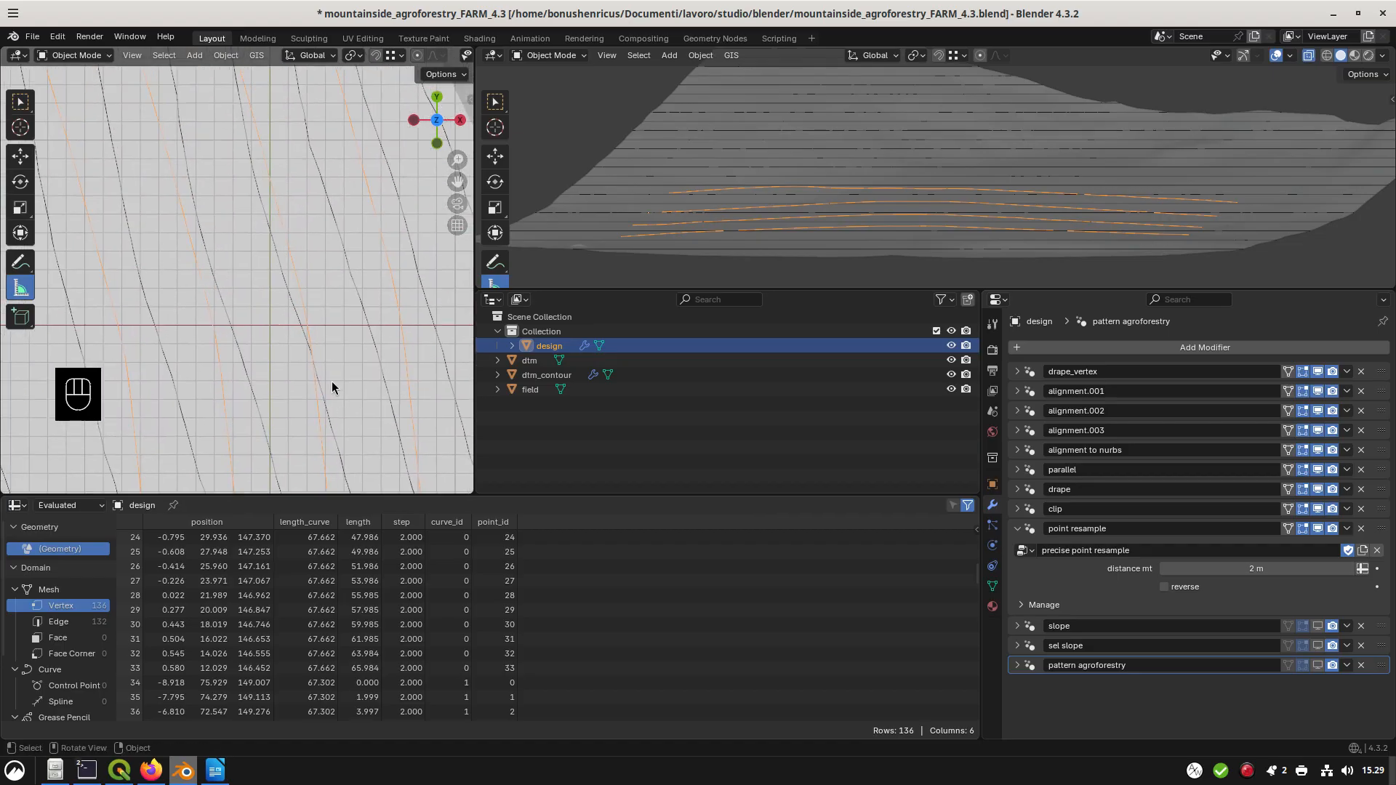
shift+middle_drag(233, 116, 320, 360)
shift+middle_drag(279, 237, 291, 331)
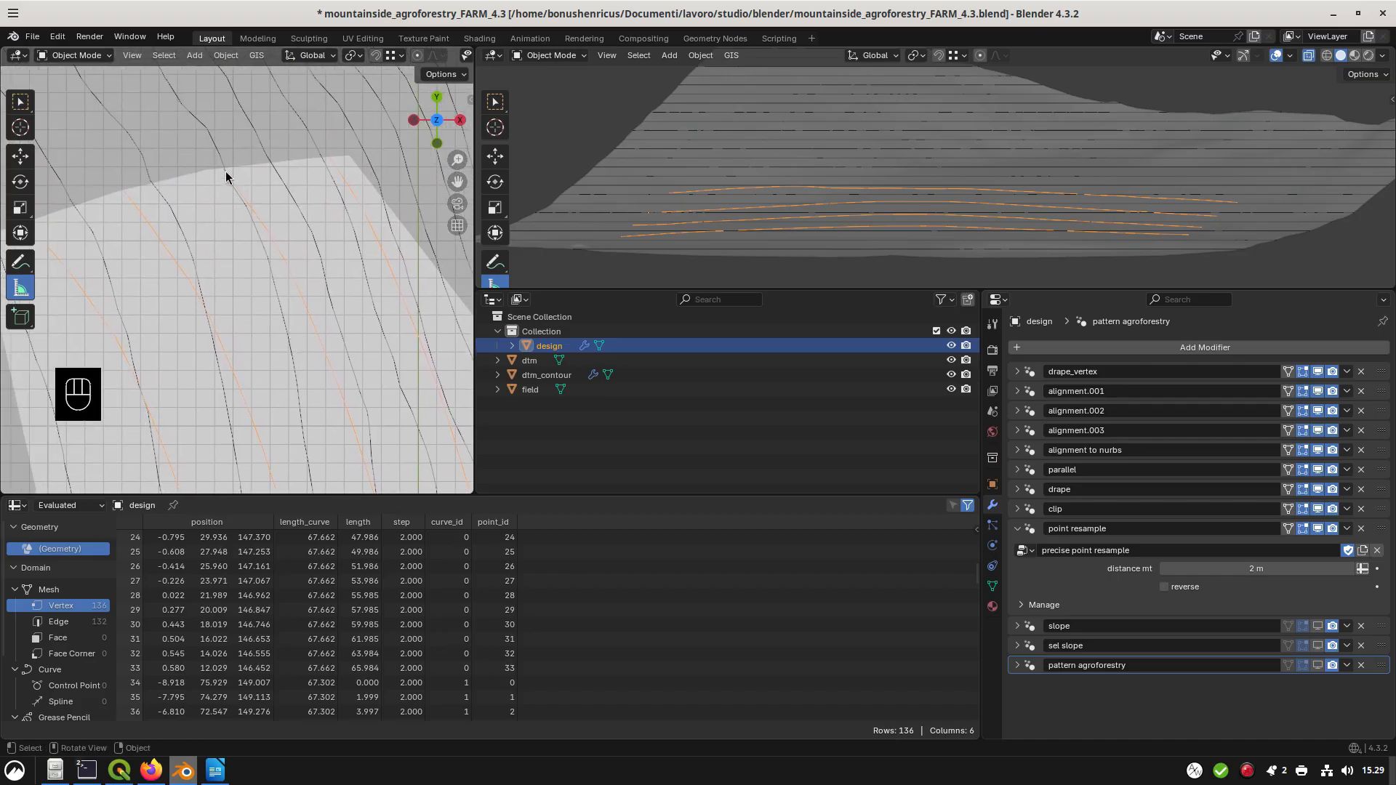
Collapse the point resample settings, expand those of slope, enable that modifier and return the spreadsheet to its first rows
click(1018, 529)
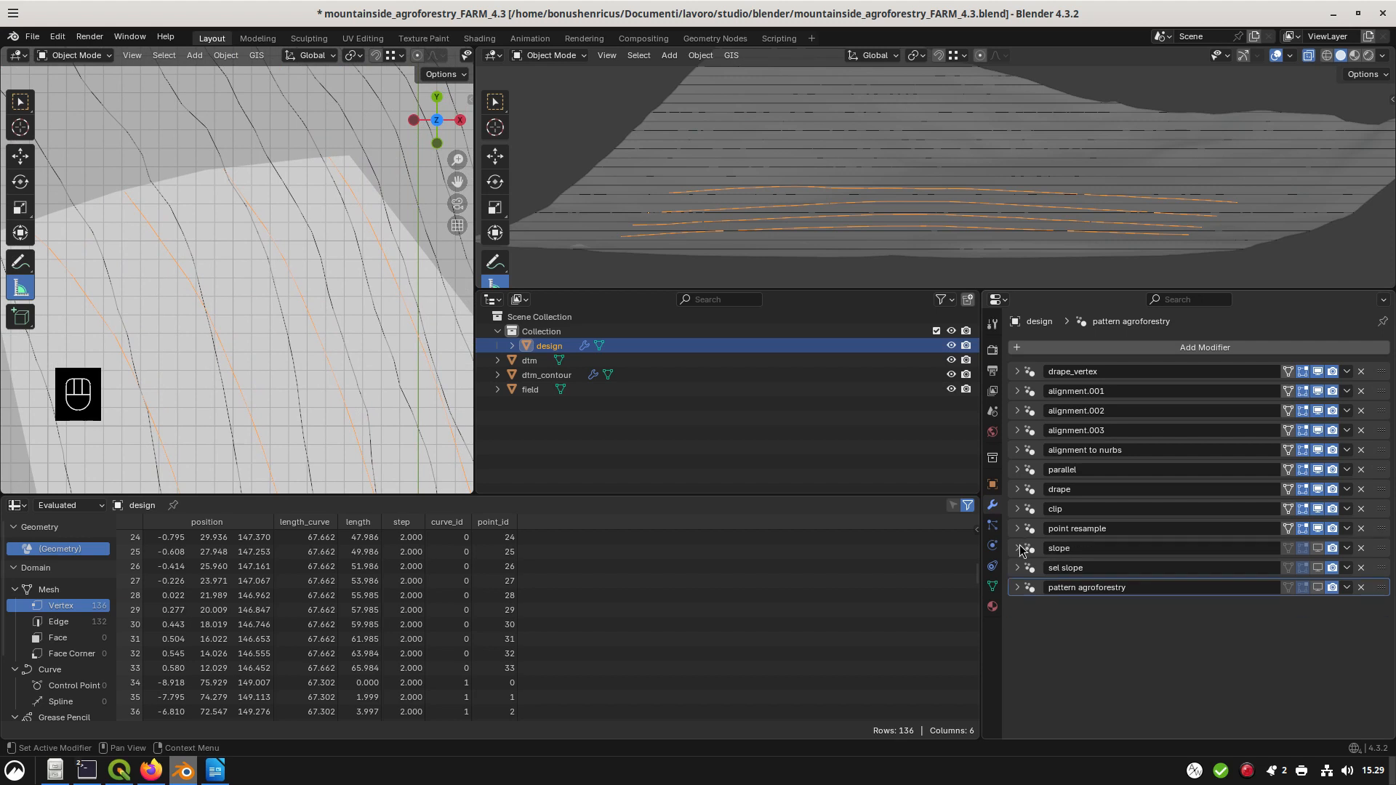
click(1018, 549)
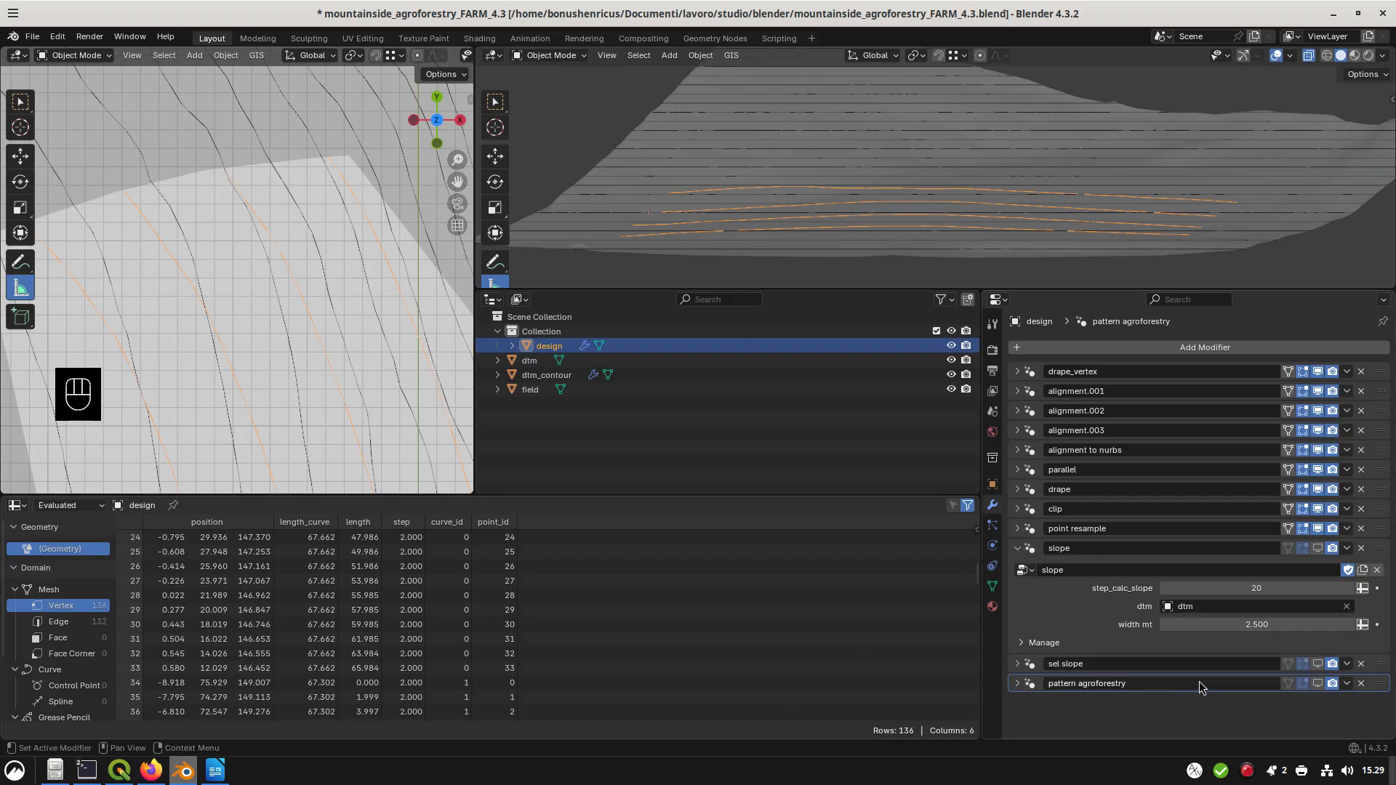
click(1317, 549)
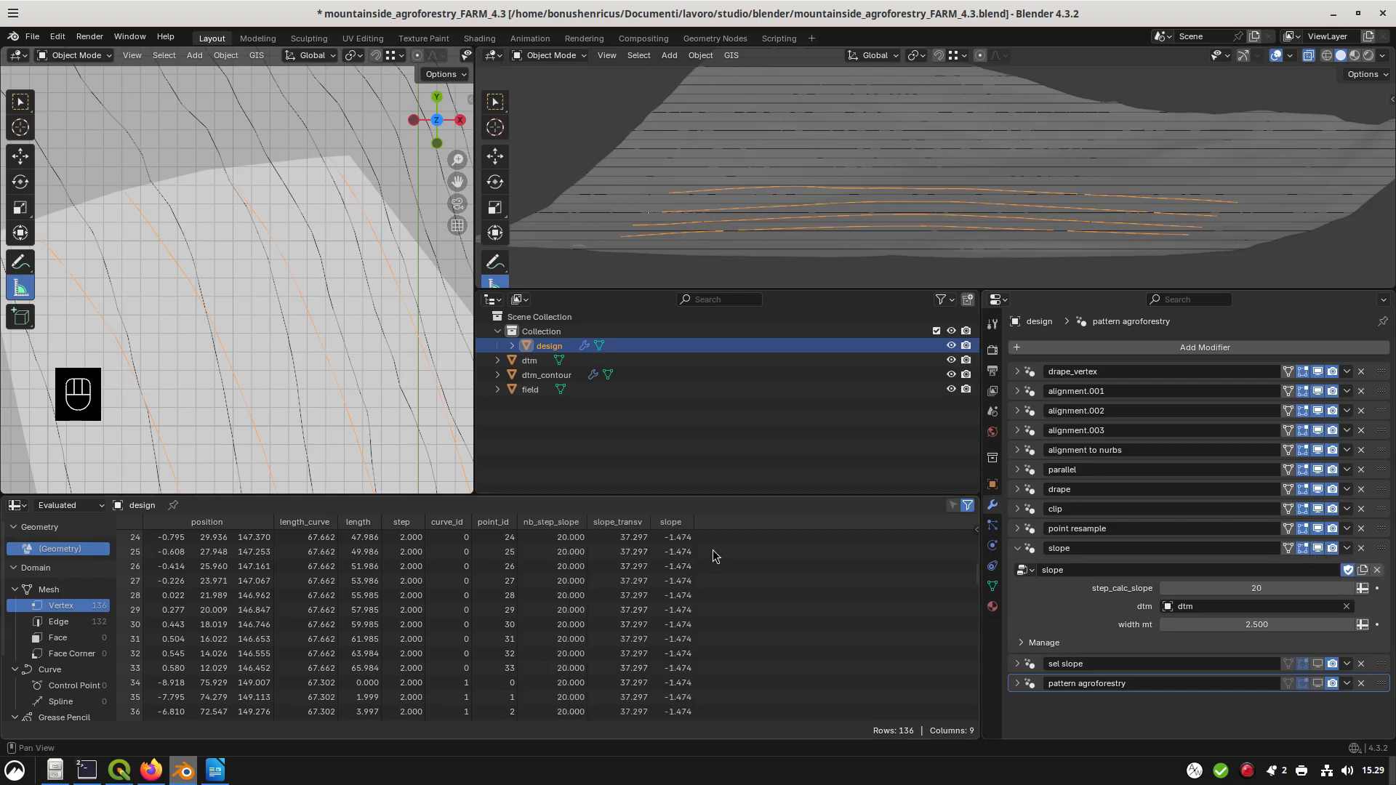
mouse_move(676, 546)
drag(975, 576, 969, 505)
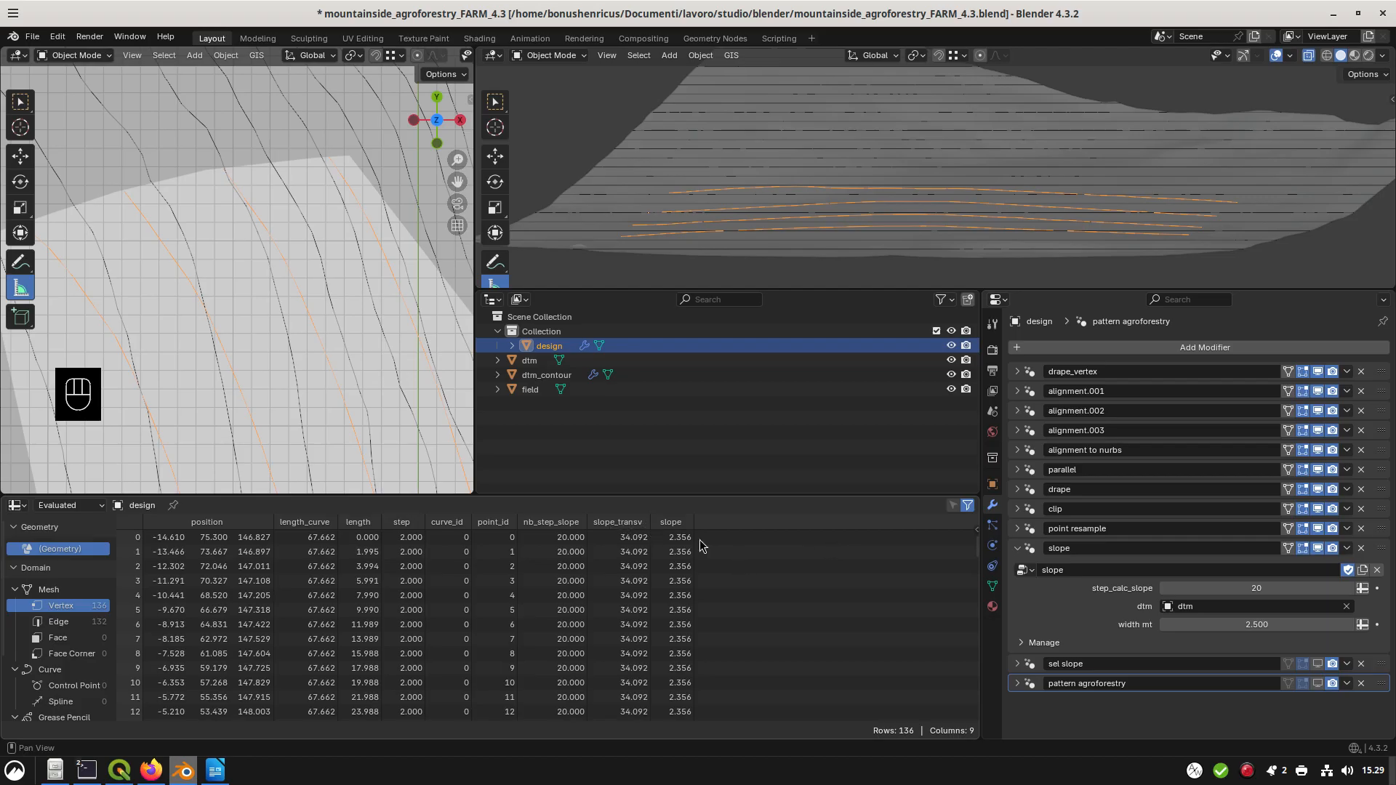
Try a width of 4 in the slope modifier, compare the slope_transv values, and restore the width to 2.5
click(1259, 627)
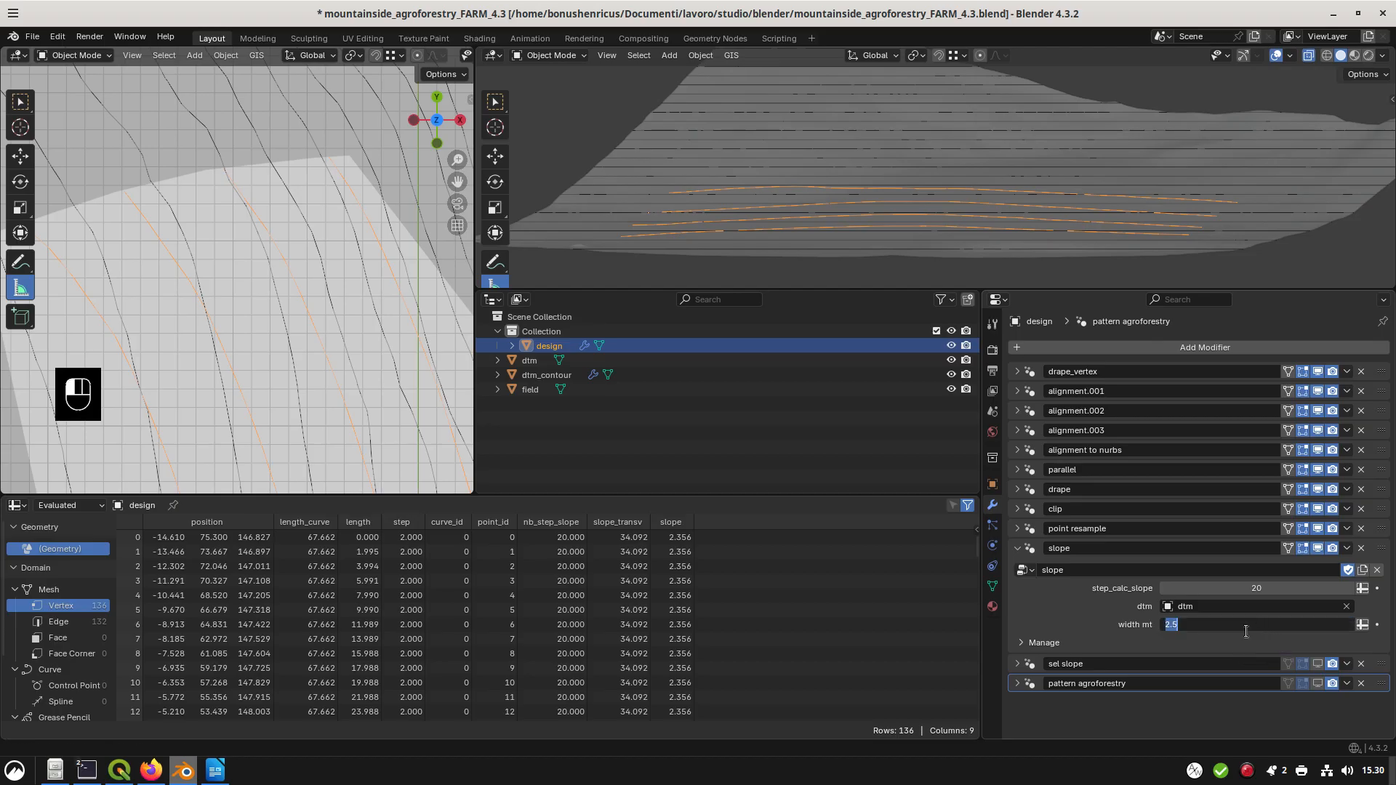
text(4)
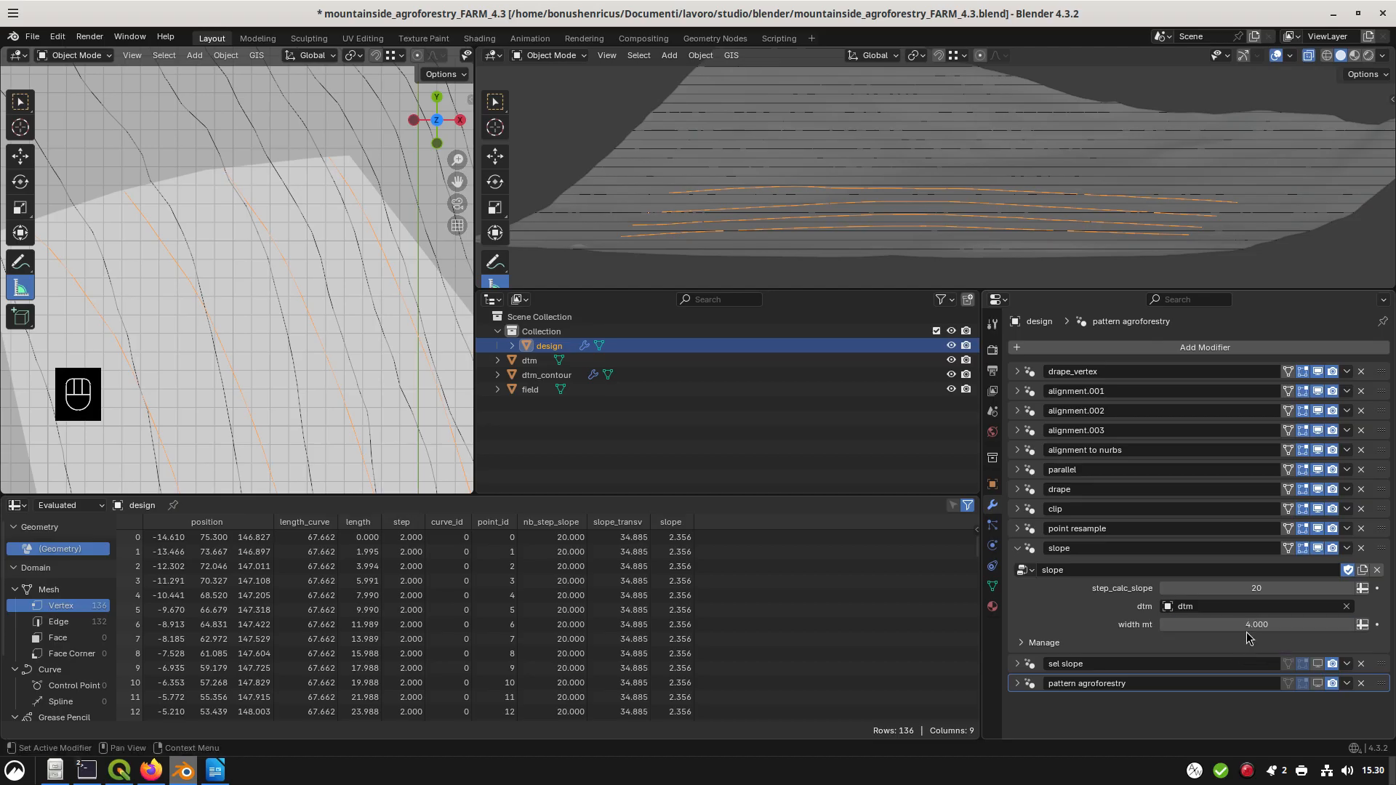
key(Return)
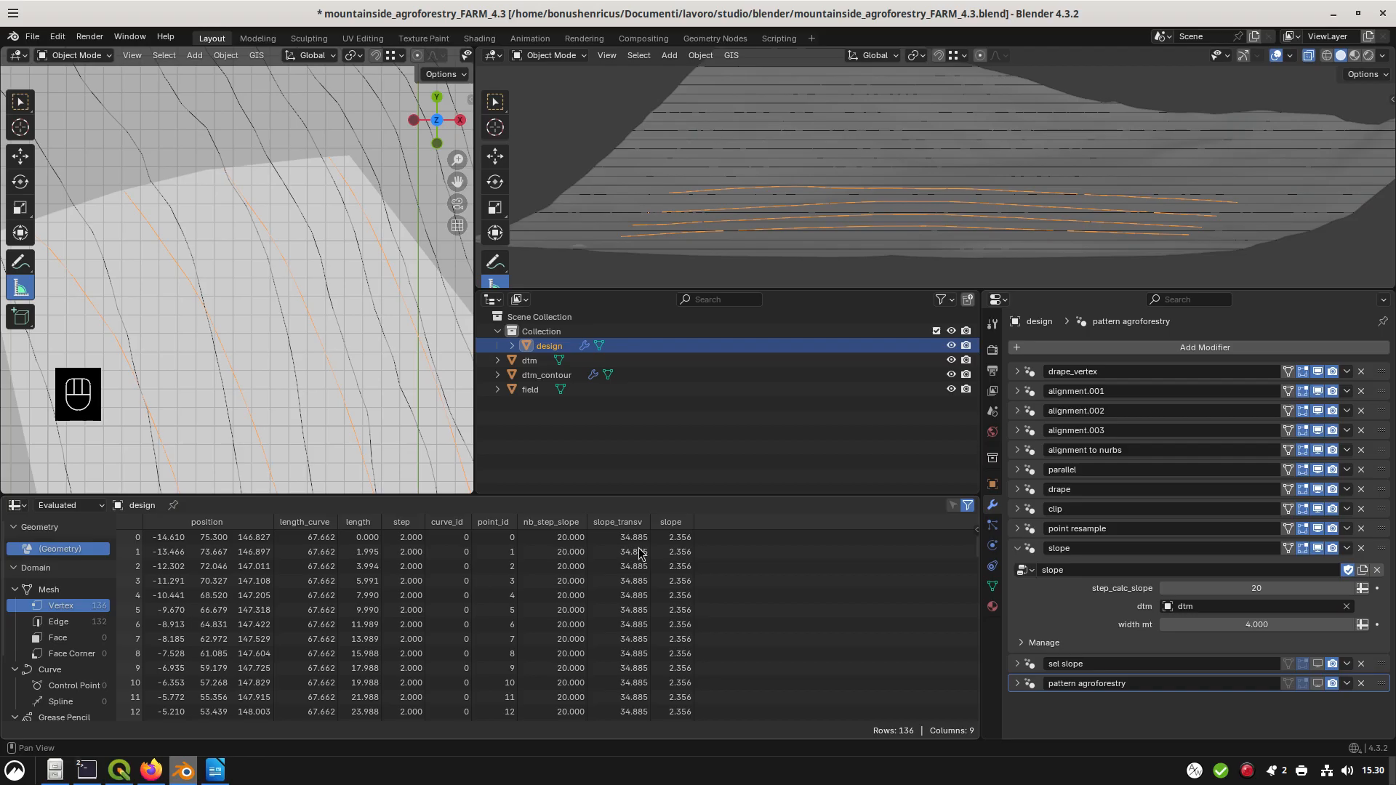
click(1249, 624)
text(2.5)
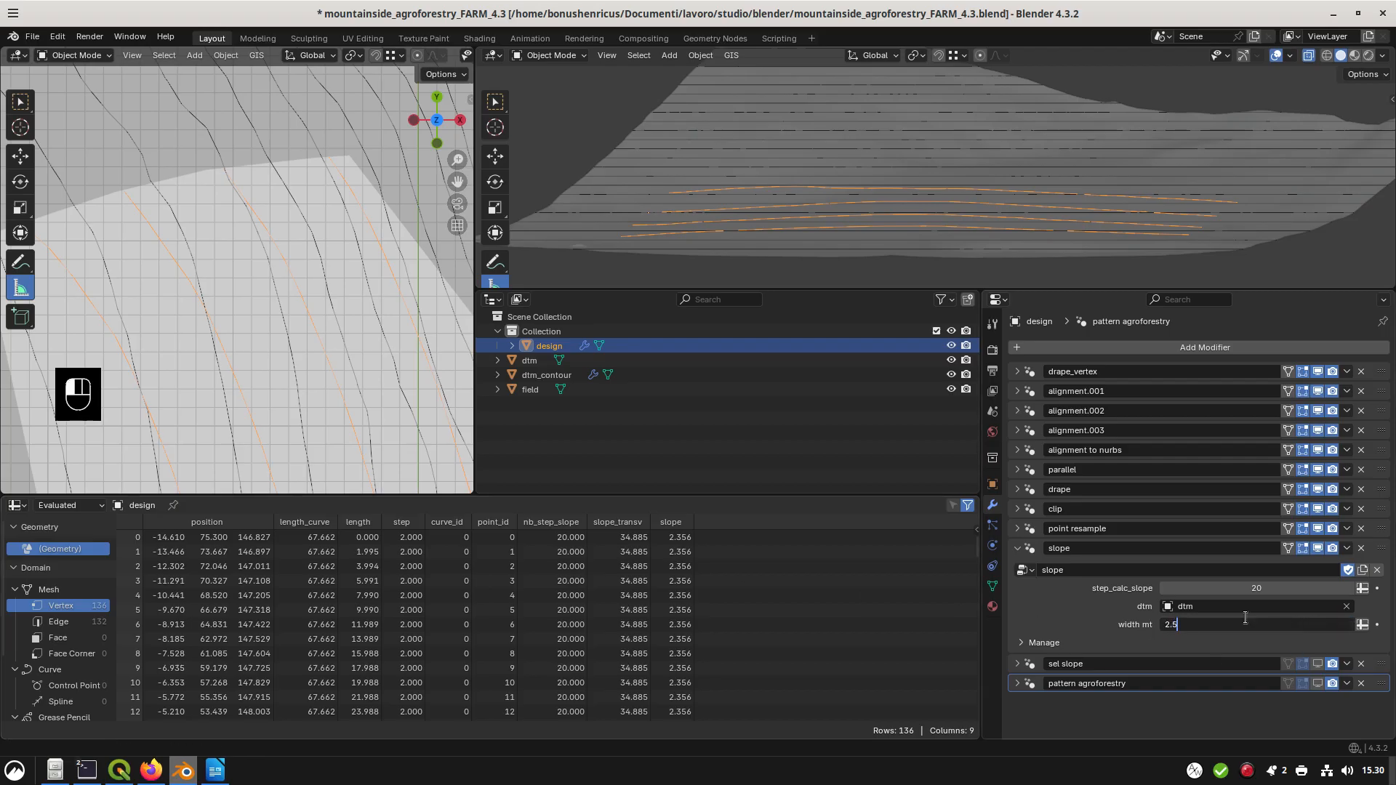
key(Return)
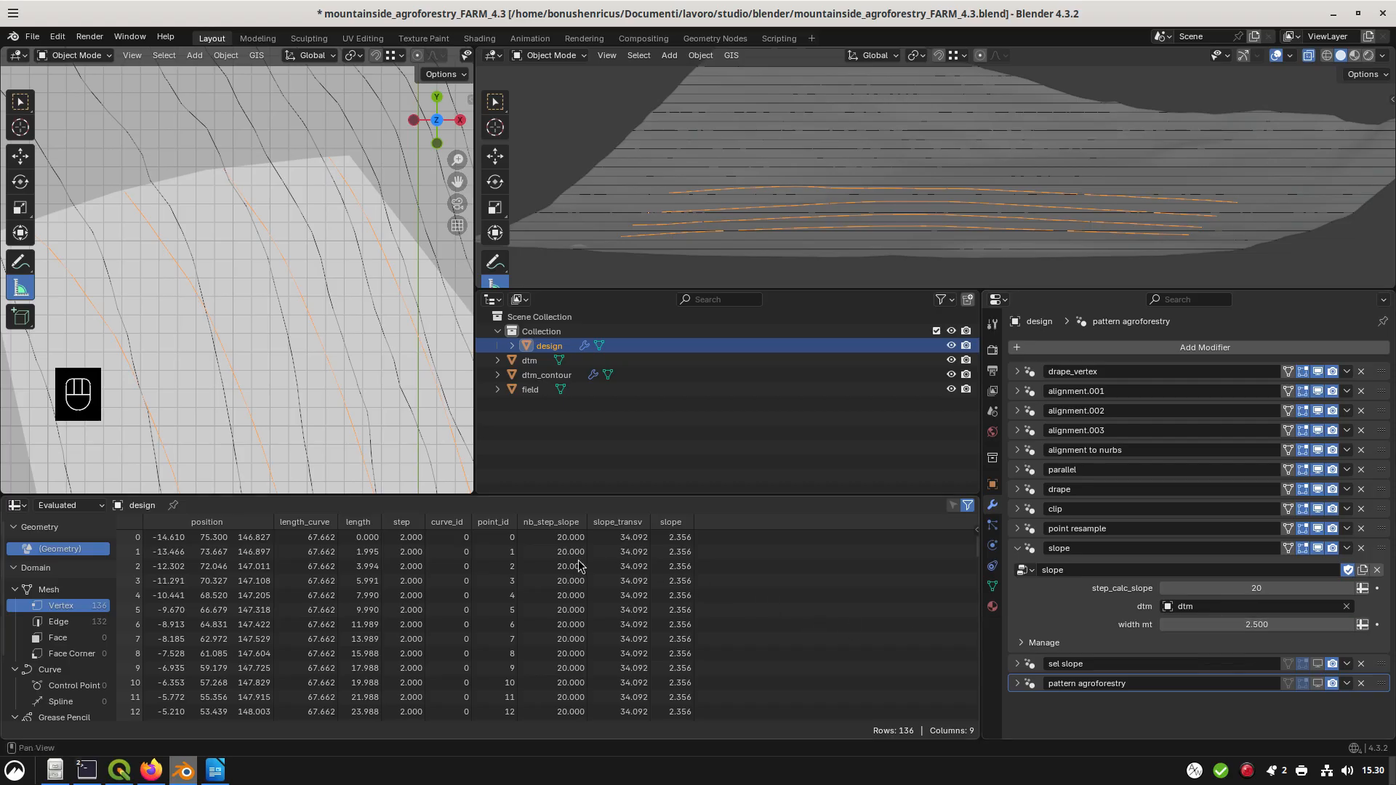
mouse_move(572, 555)
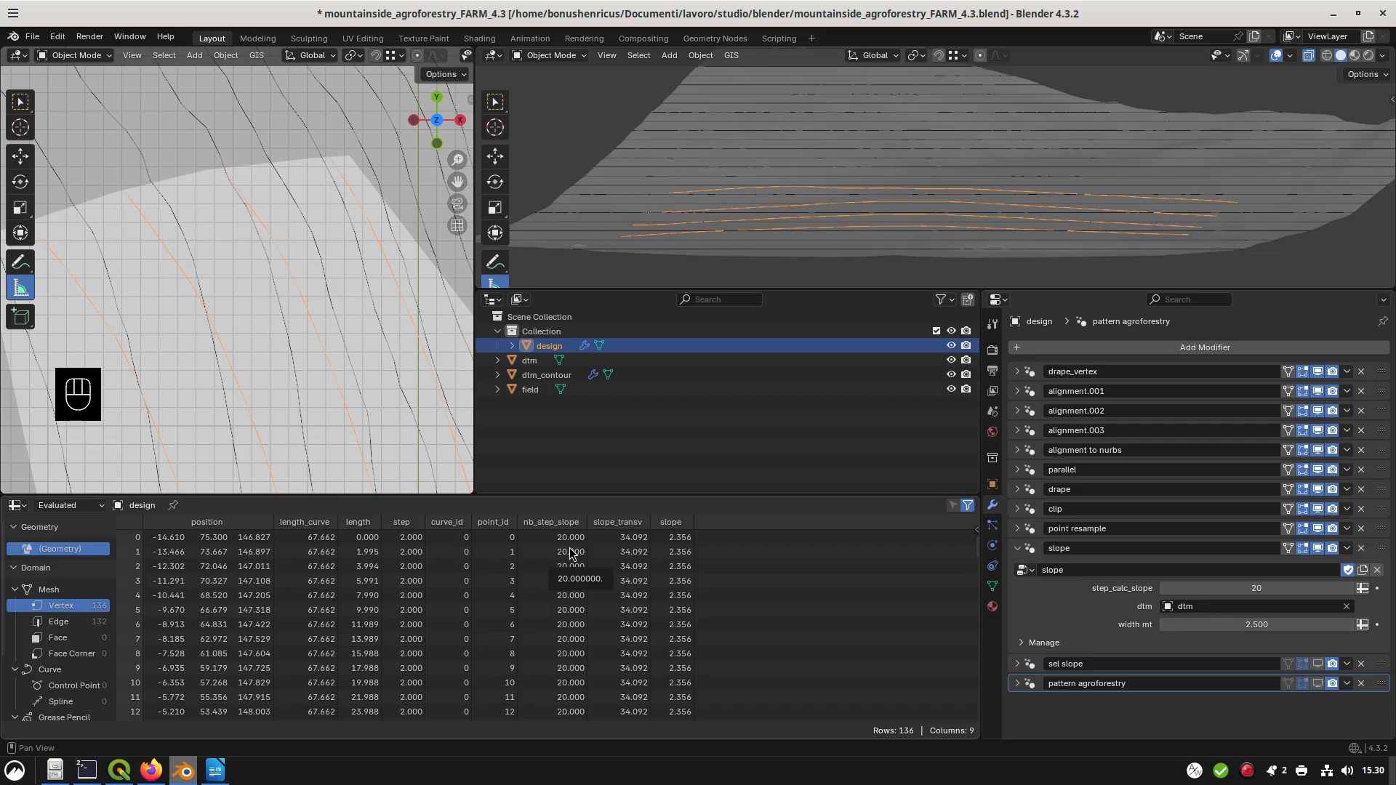
Expand the point resample settings, set the distance to 0.1 m and collapse them again
click(1017, 529)
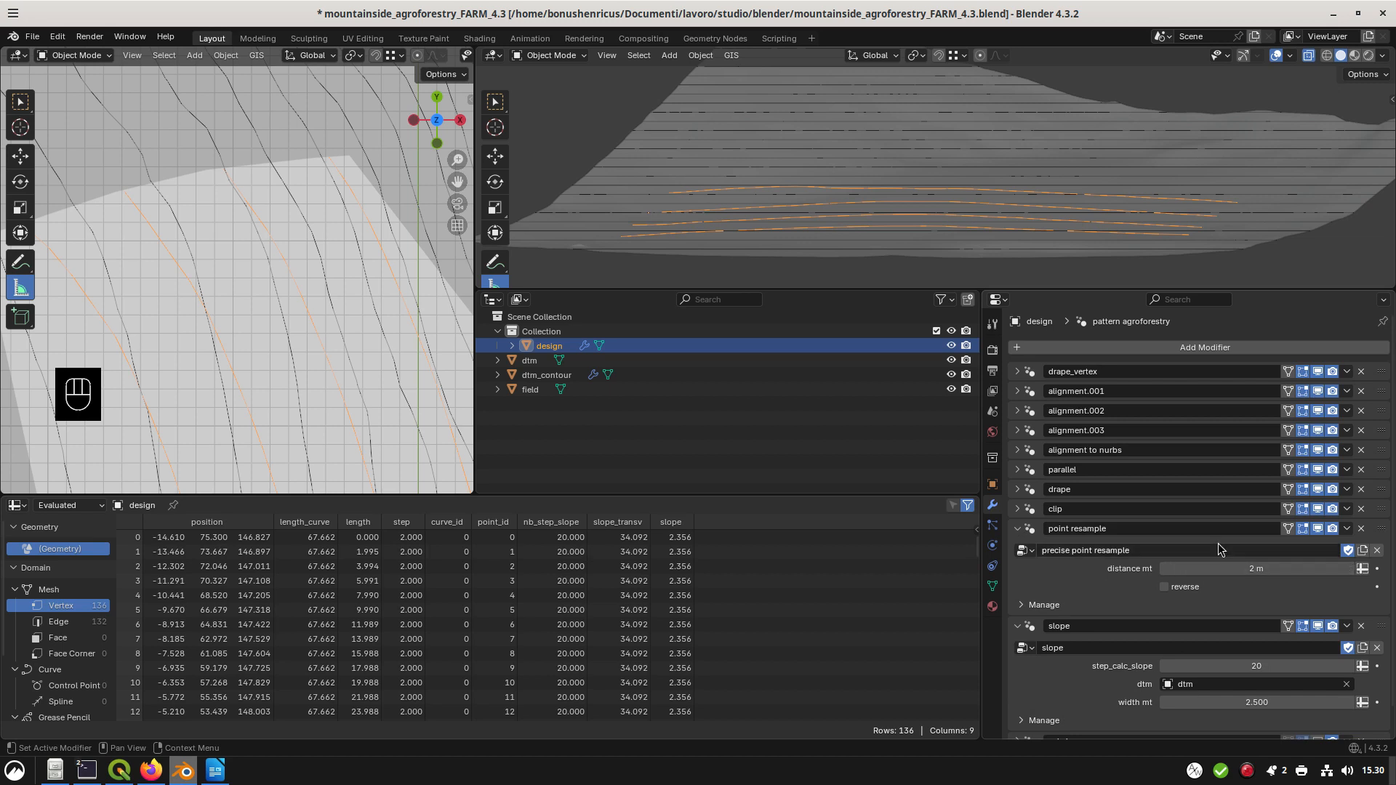
click(1209, 573)
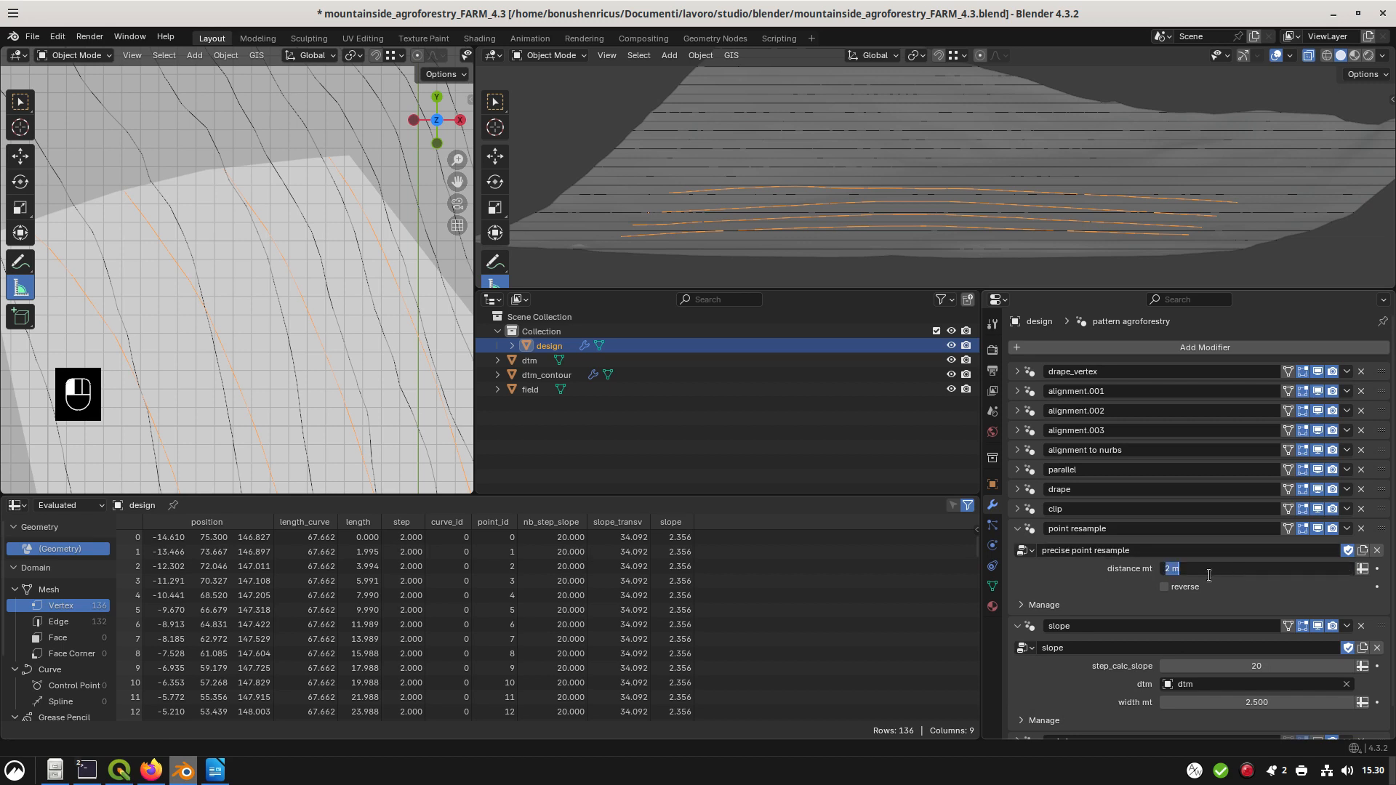
text(0.1)
key(Return)
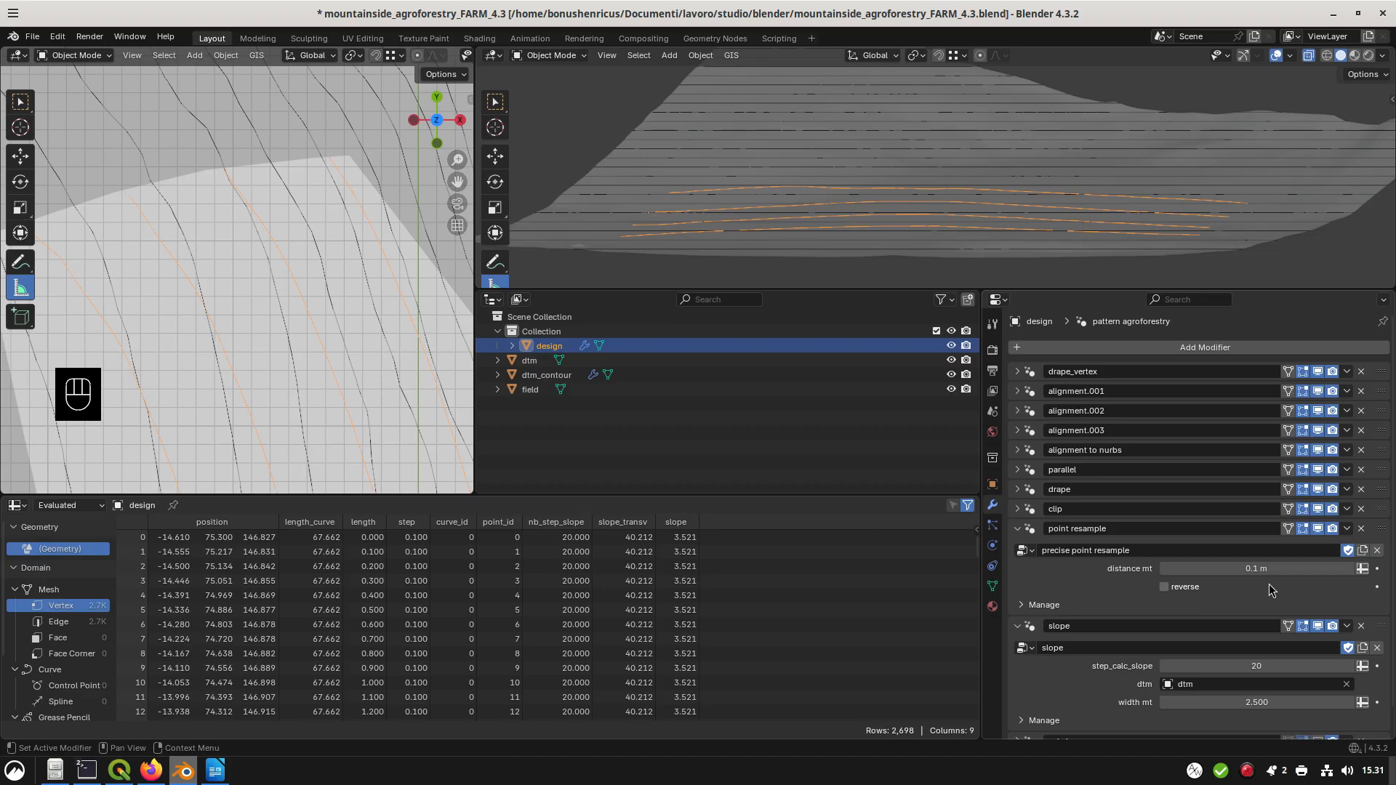
click(1018, 529)
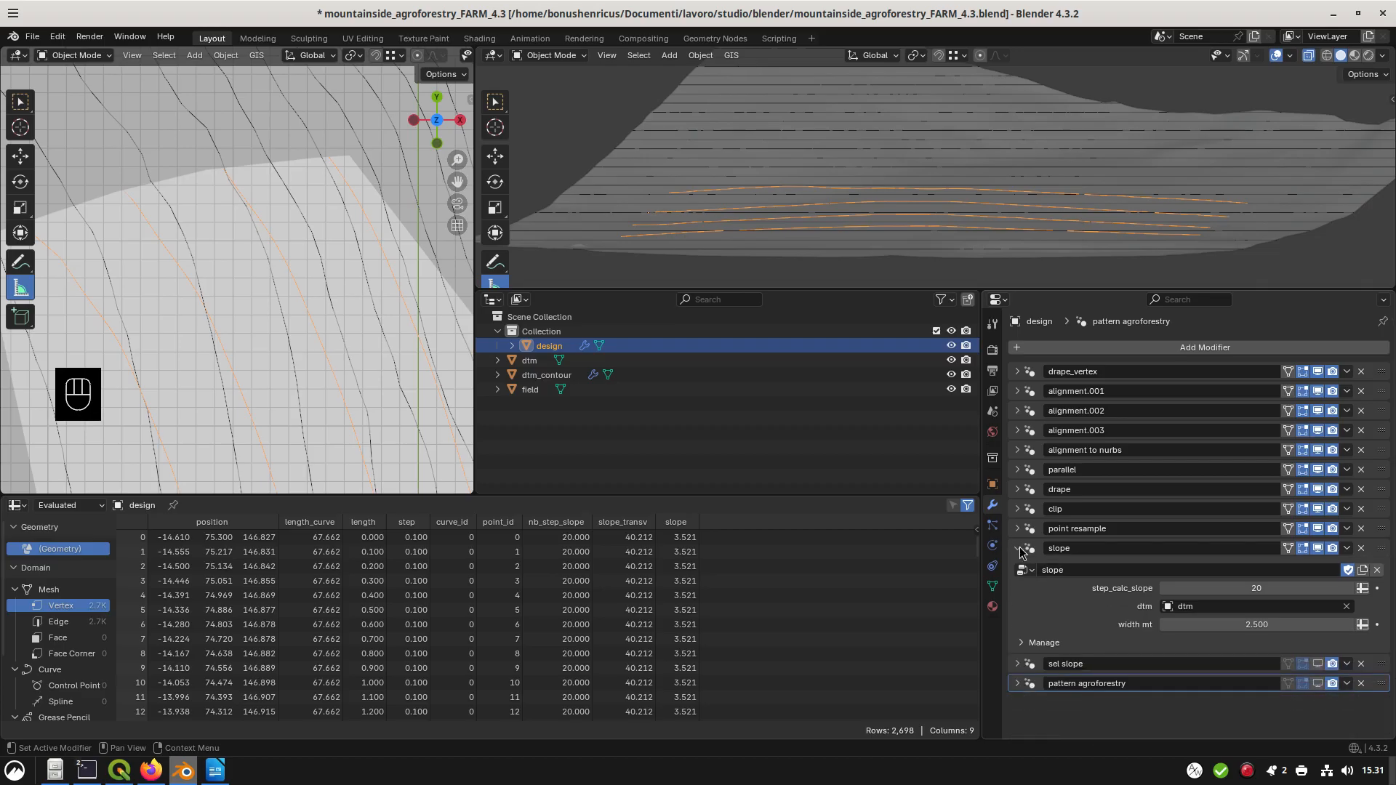
Collapse the slope settings, expand those of sel slope and enable that modifier in the viewport
click(1019, 550)
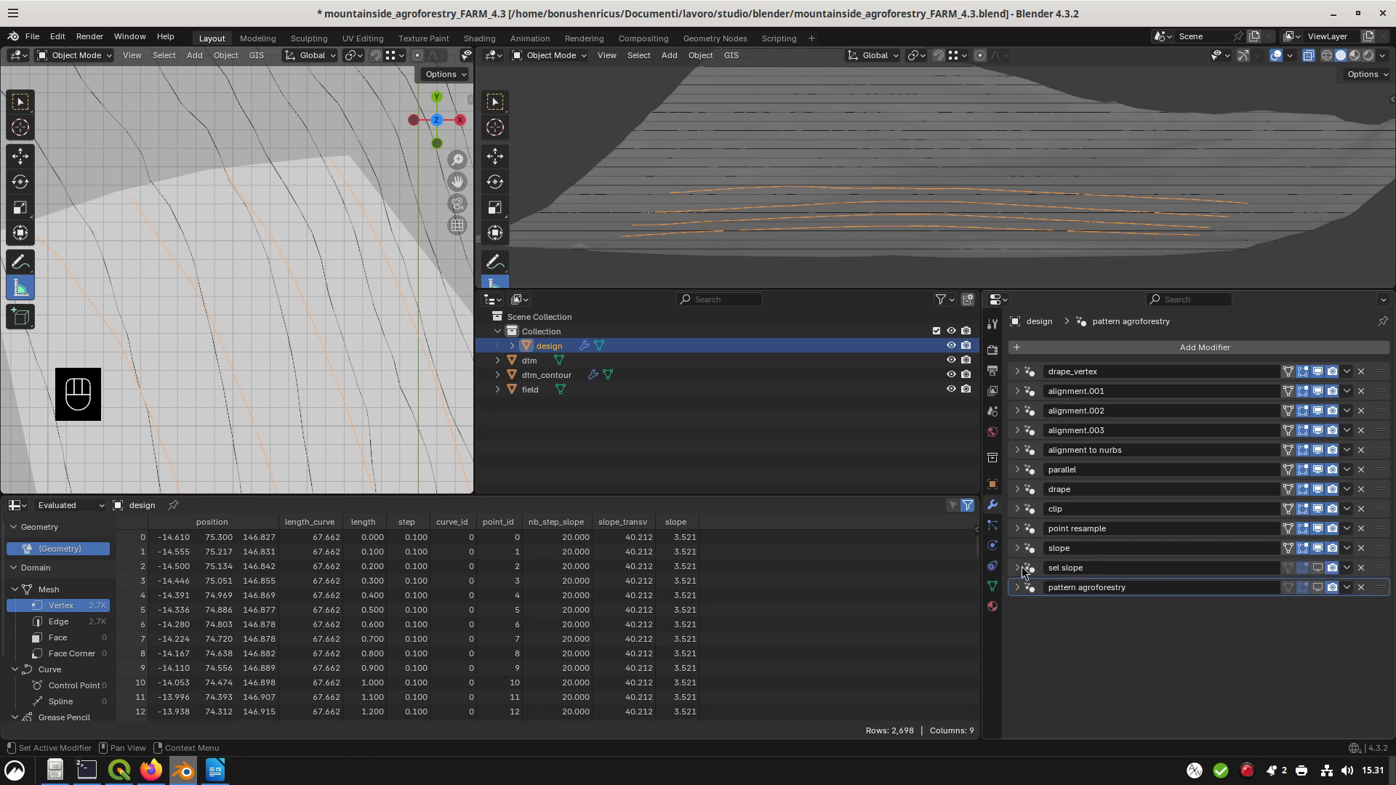
click(1018, 569)
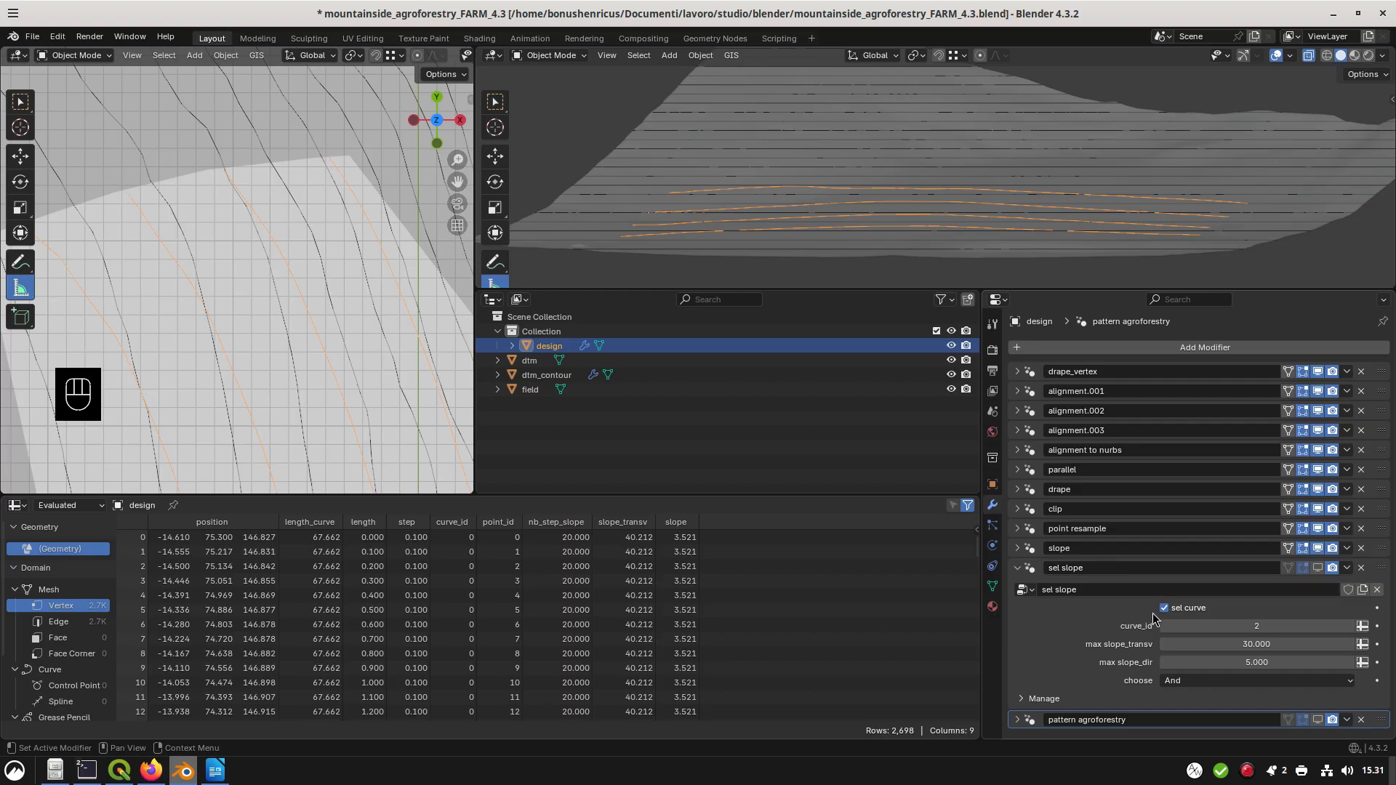
click(1318, 568)
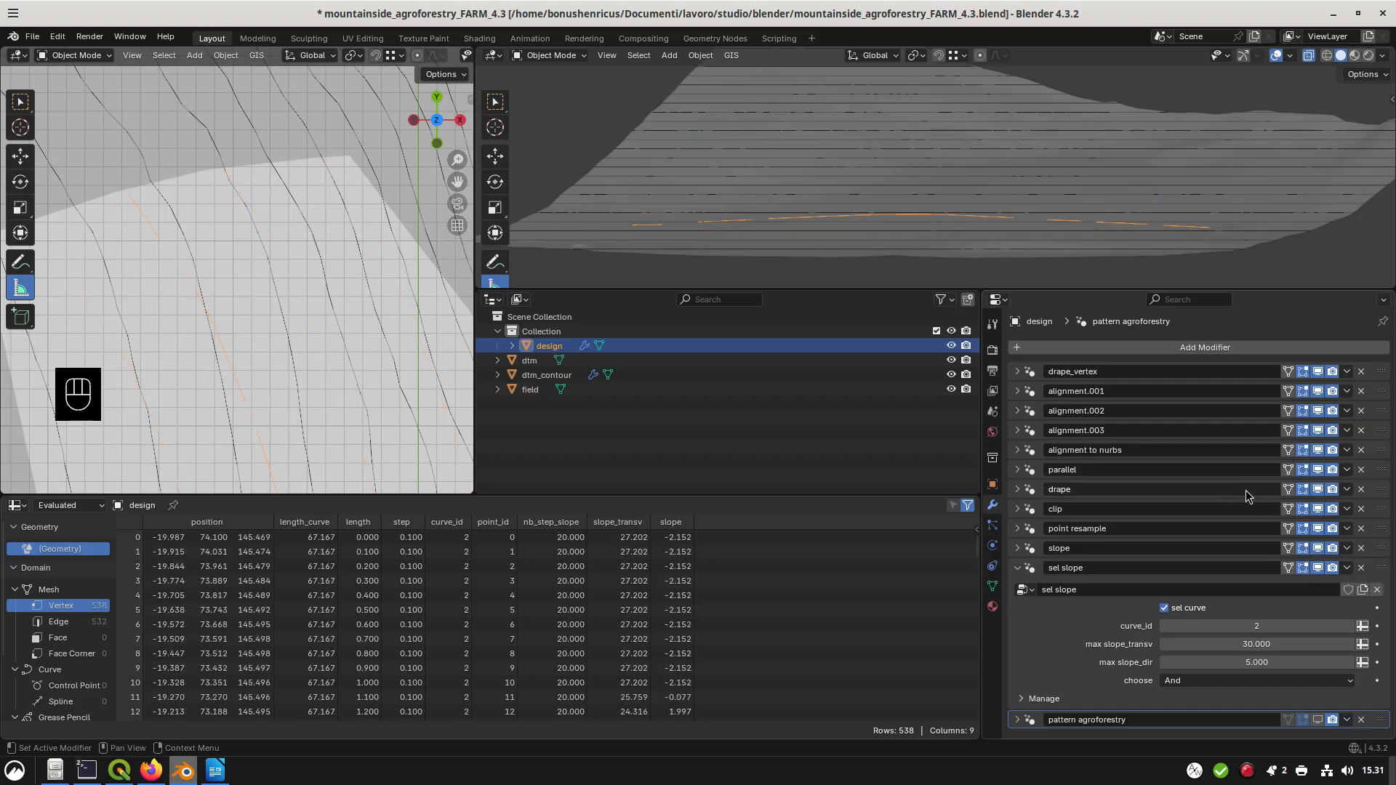
Turn off sel curve in the sel slope modifier, set its choose option to Or, and turn sel curve back on
click(1165, 609)
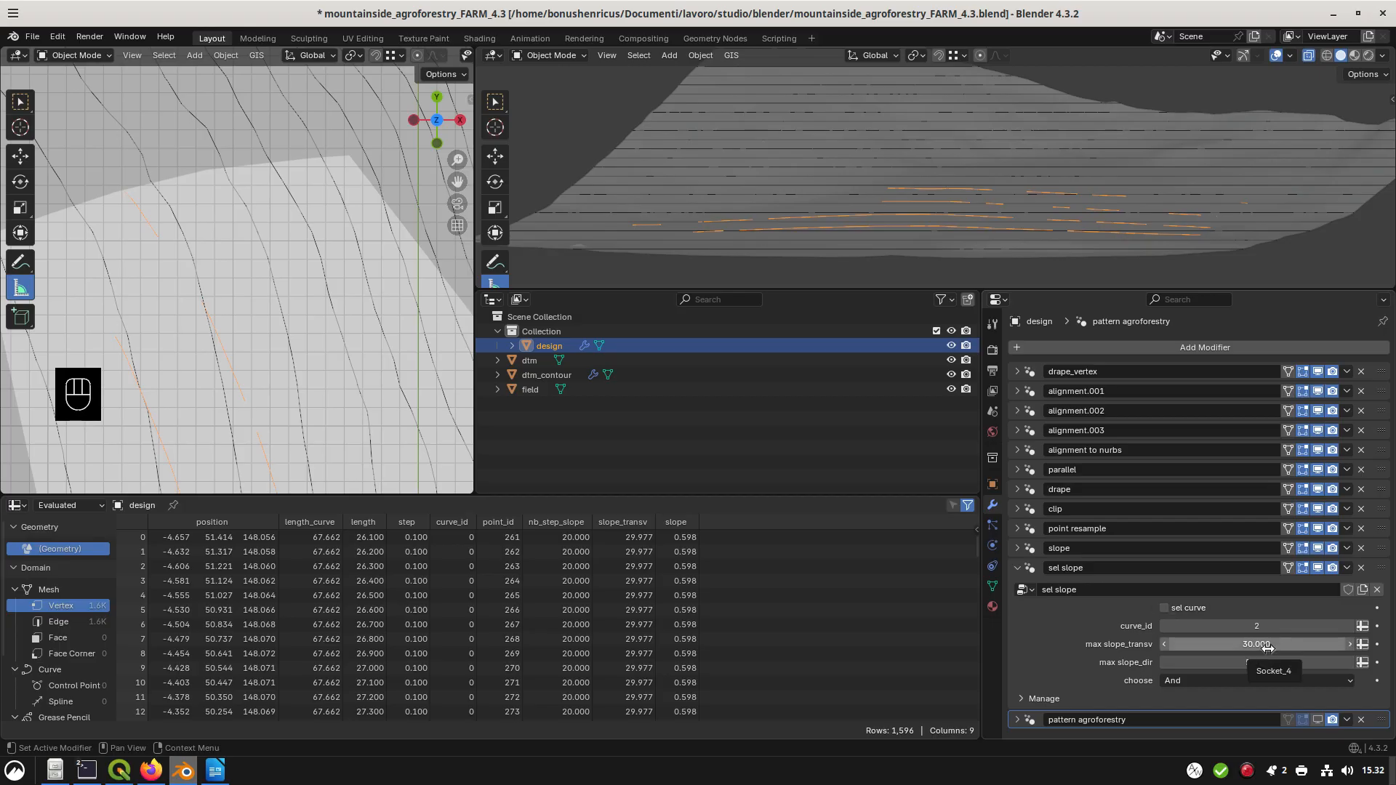
click(1241, 678)
click(1221, 696)
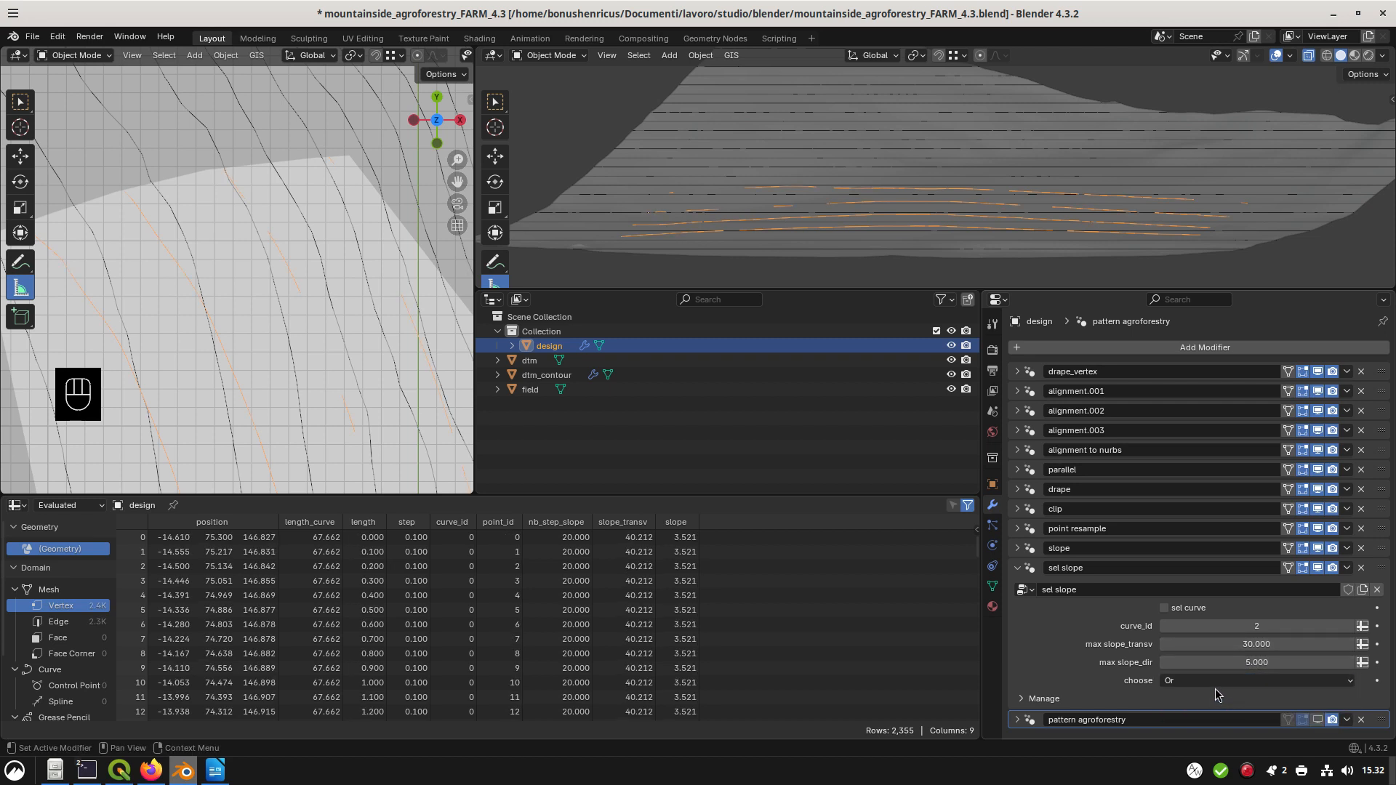
click(1166, 610)
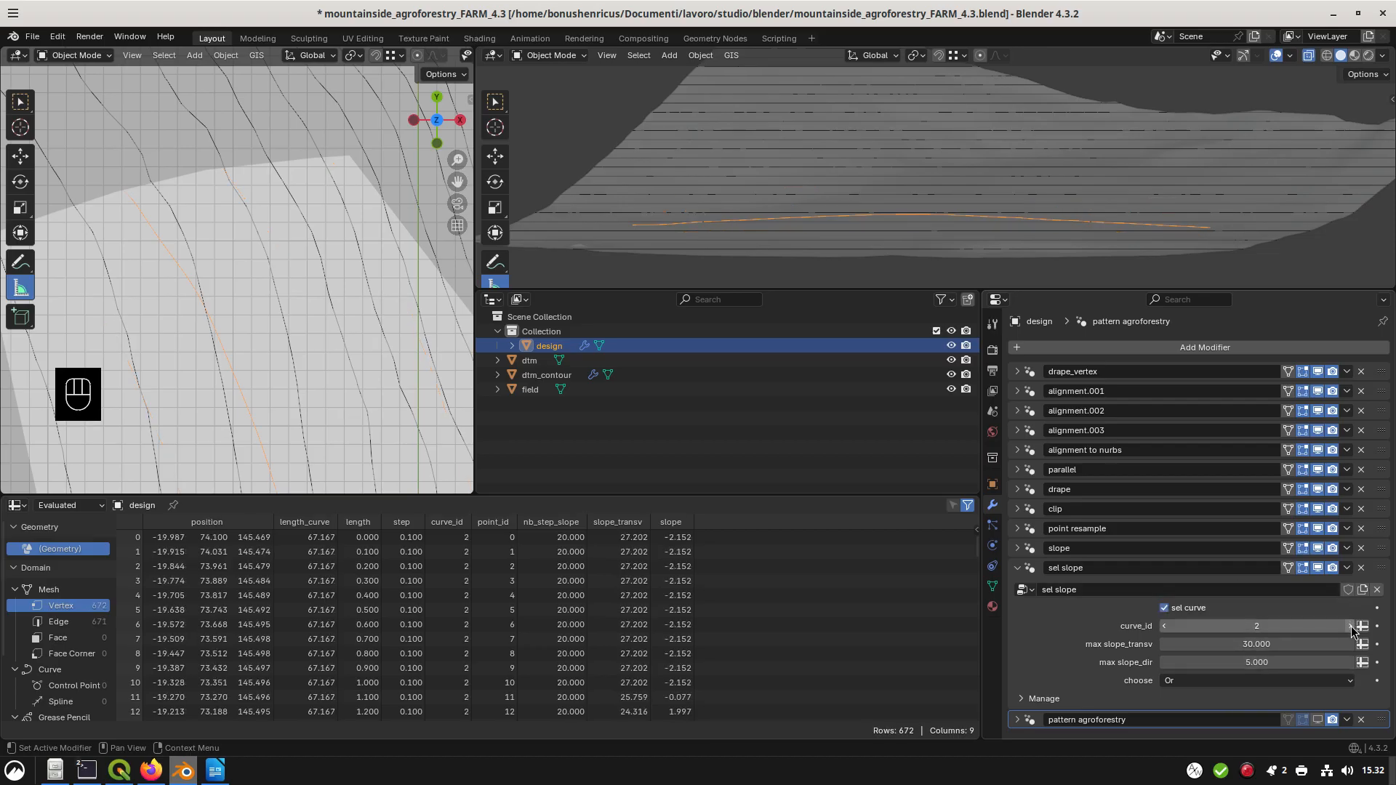
Set curve_id to 0 in the sel slope modifier, then collapse it and disable it in the viewport
click(1164, 627)
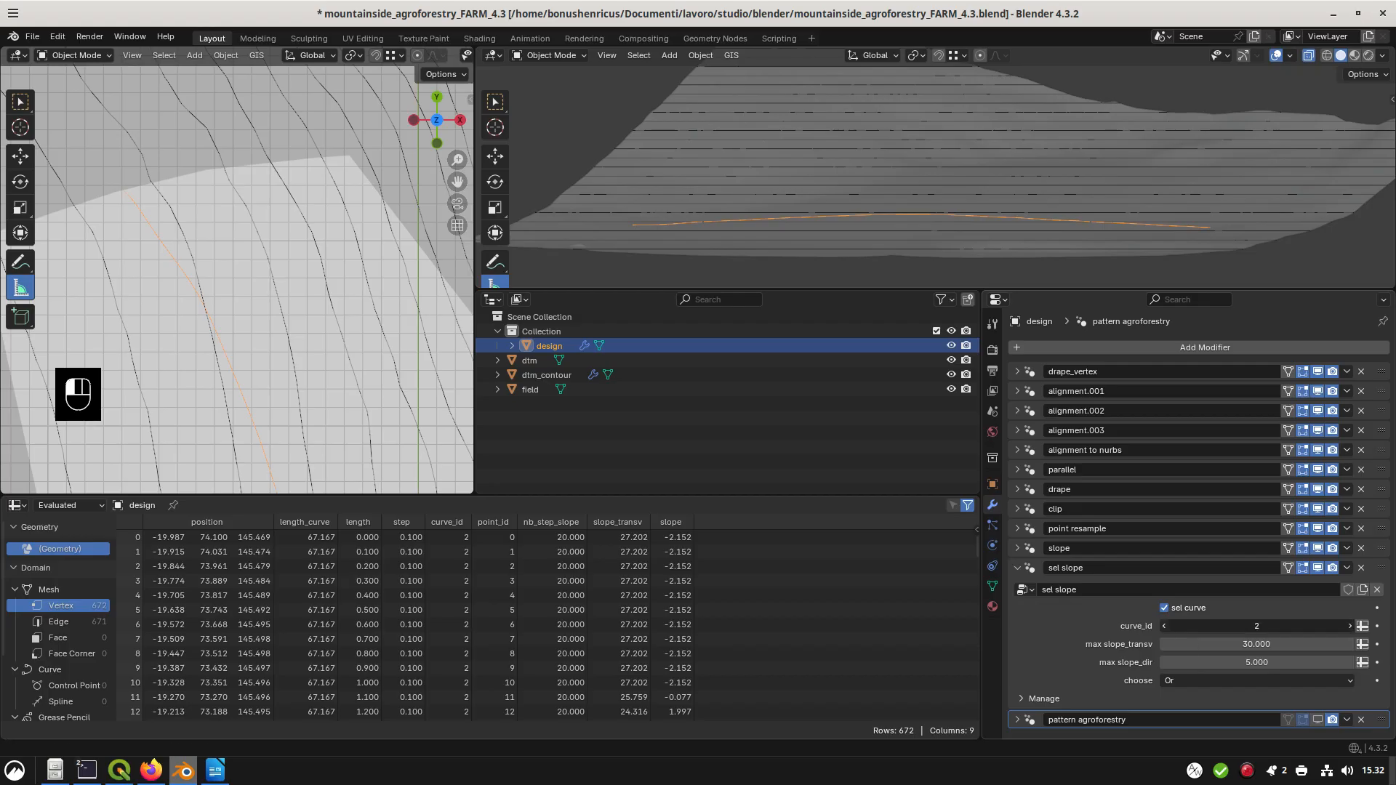
click(1164, 627)
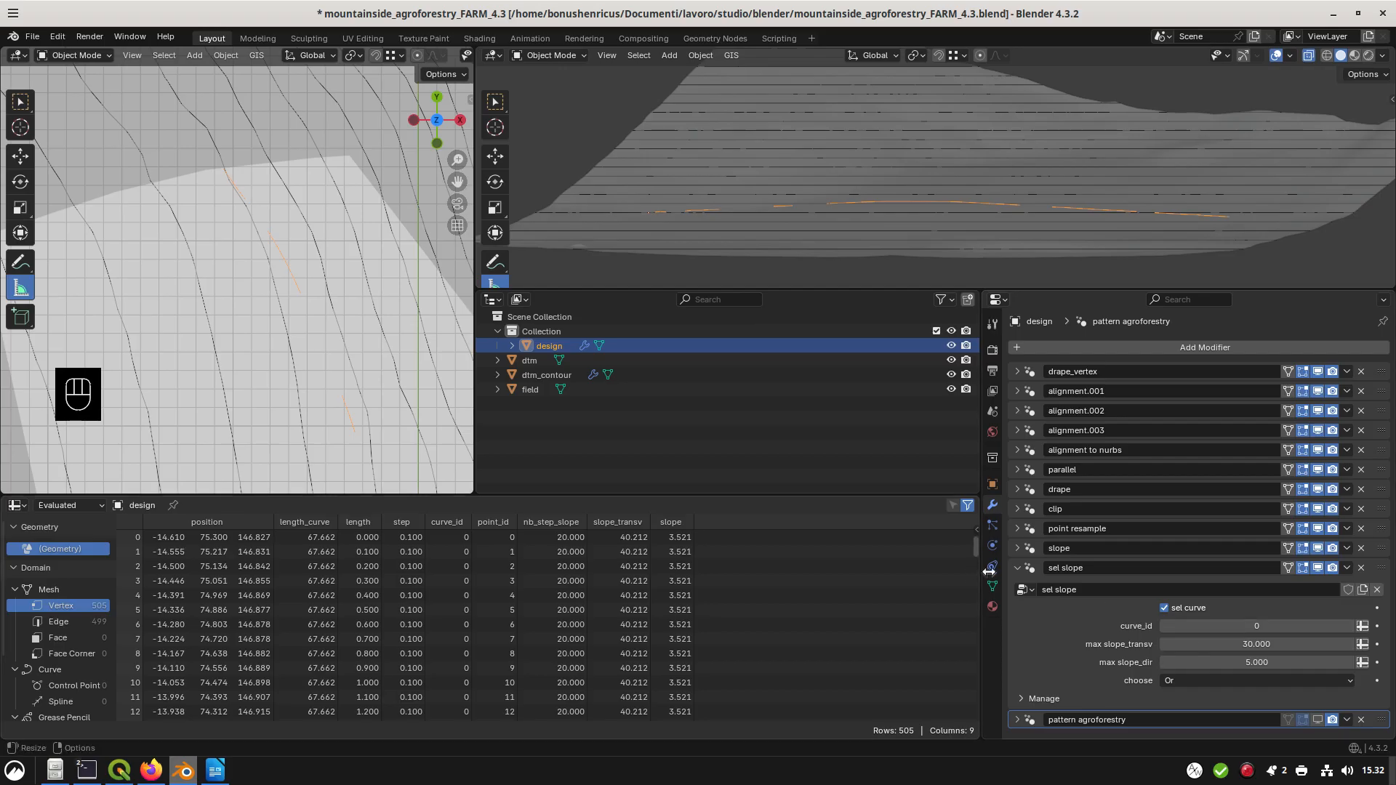
click(1018, 569)
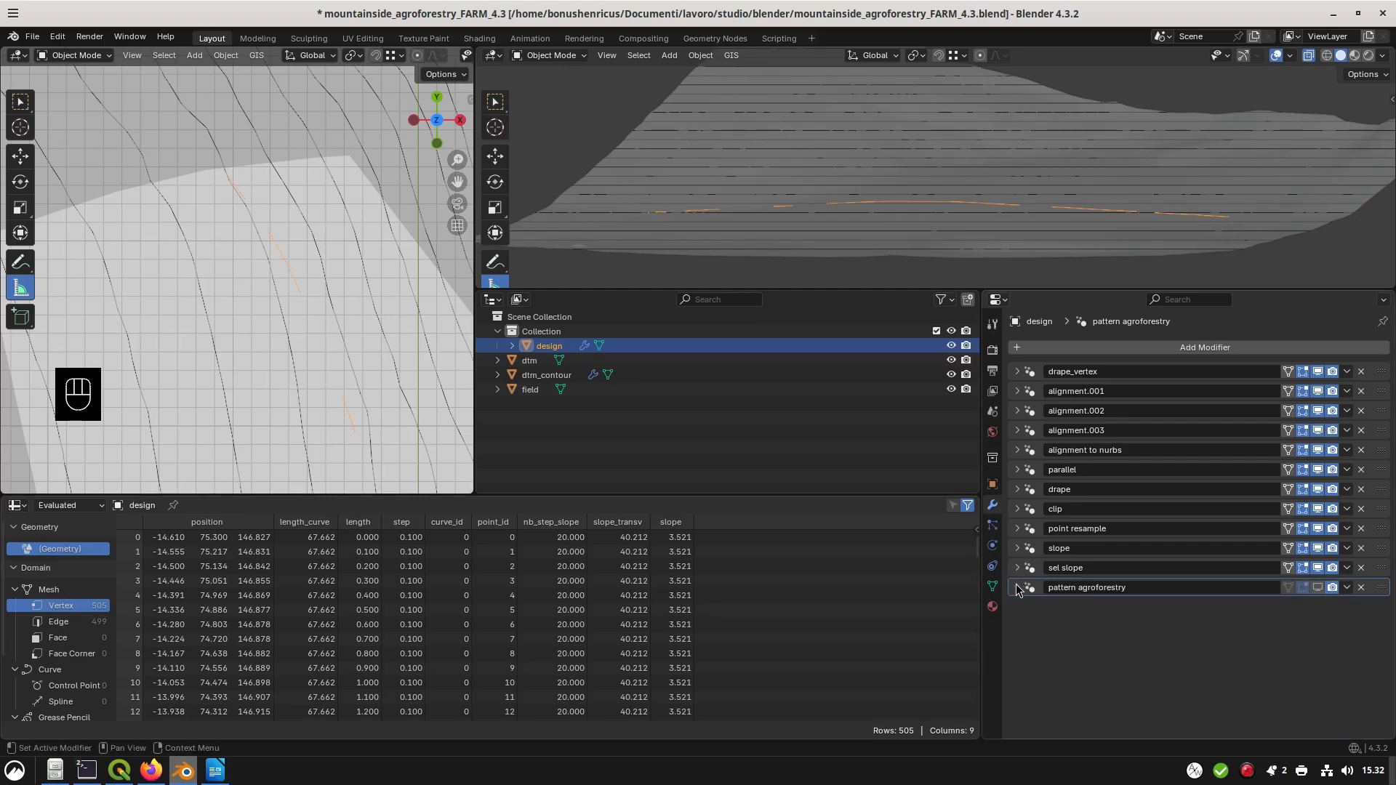
click(1318, 570)
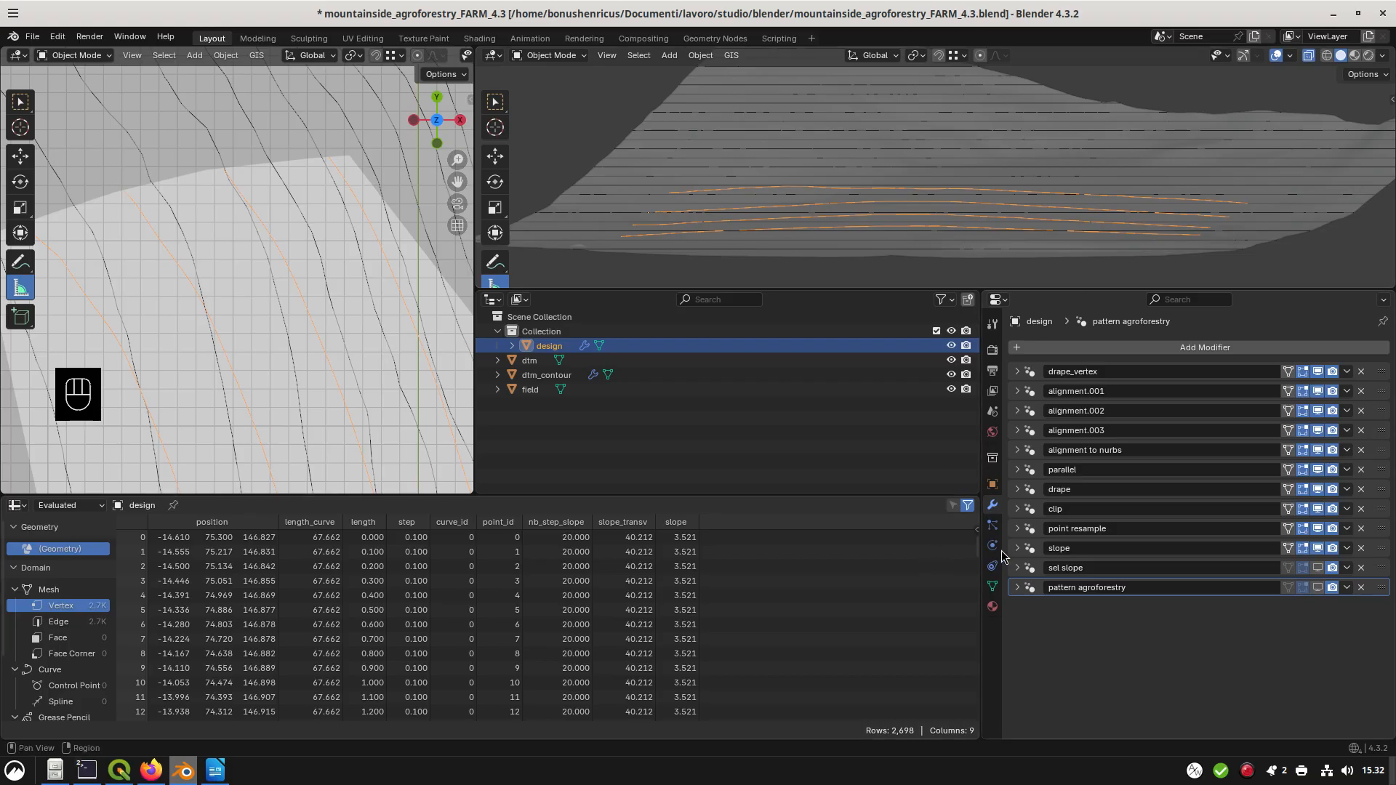
Preview the pattern agroforestry modifier in the viewport and review its nb and dist parameters, then disable and collapse it again
click(1018, 587)
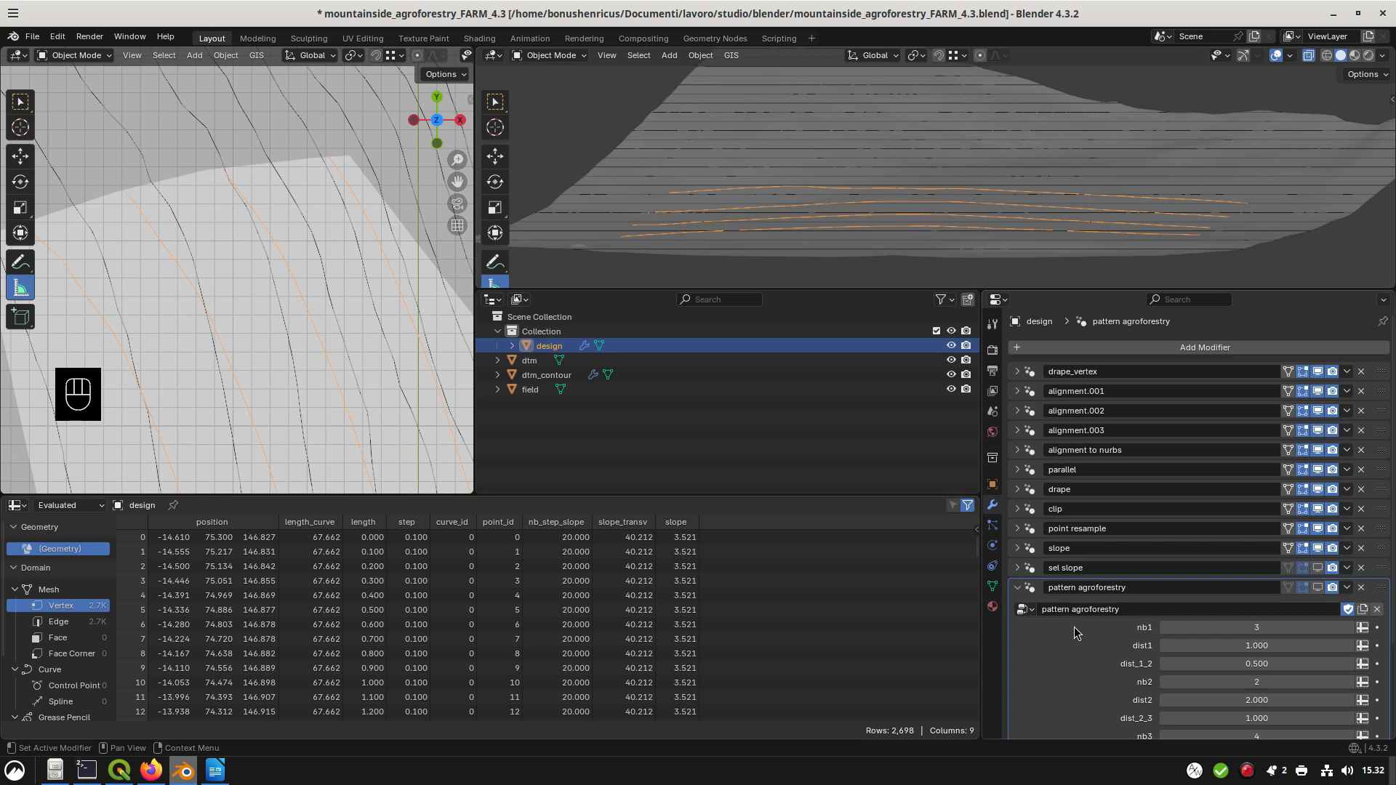
click(1317, 595)
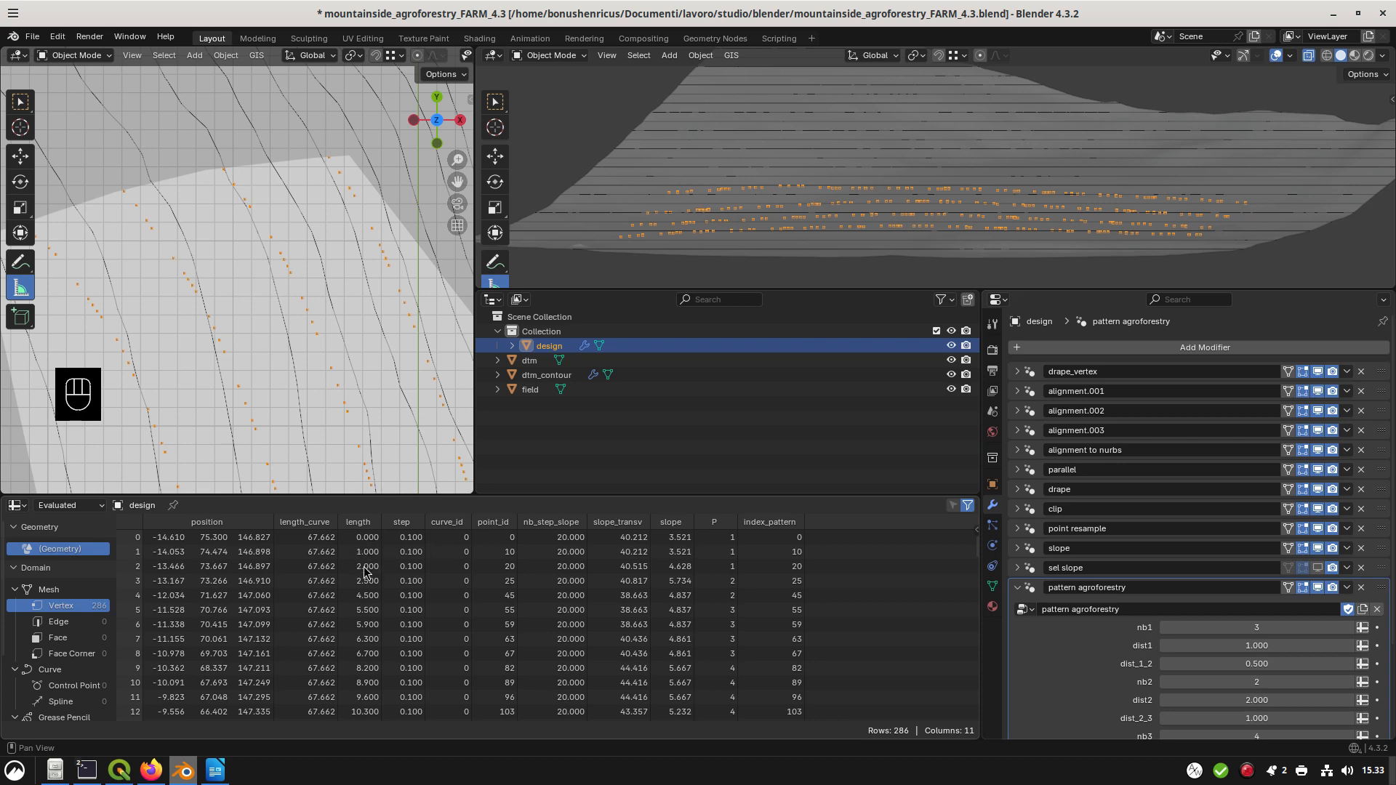
mouse_move(366, 572)
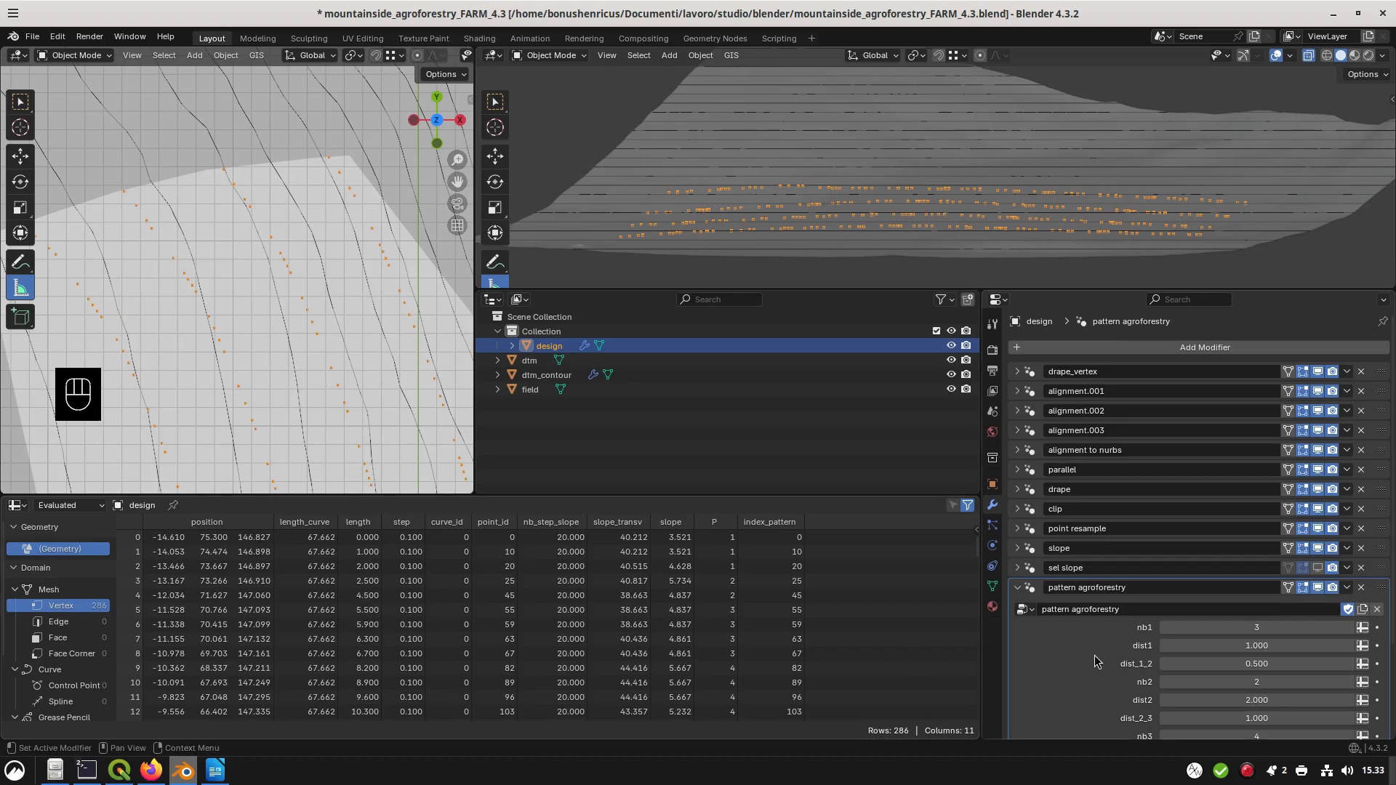
scroll(1088, 654, down, 3)
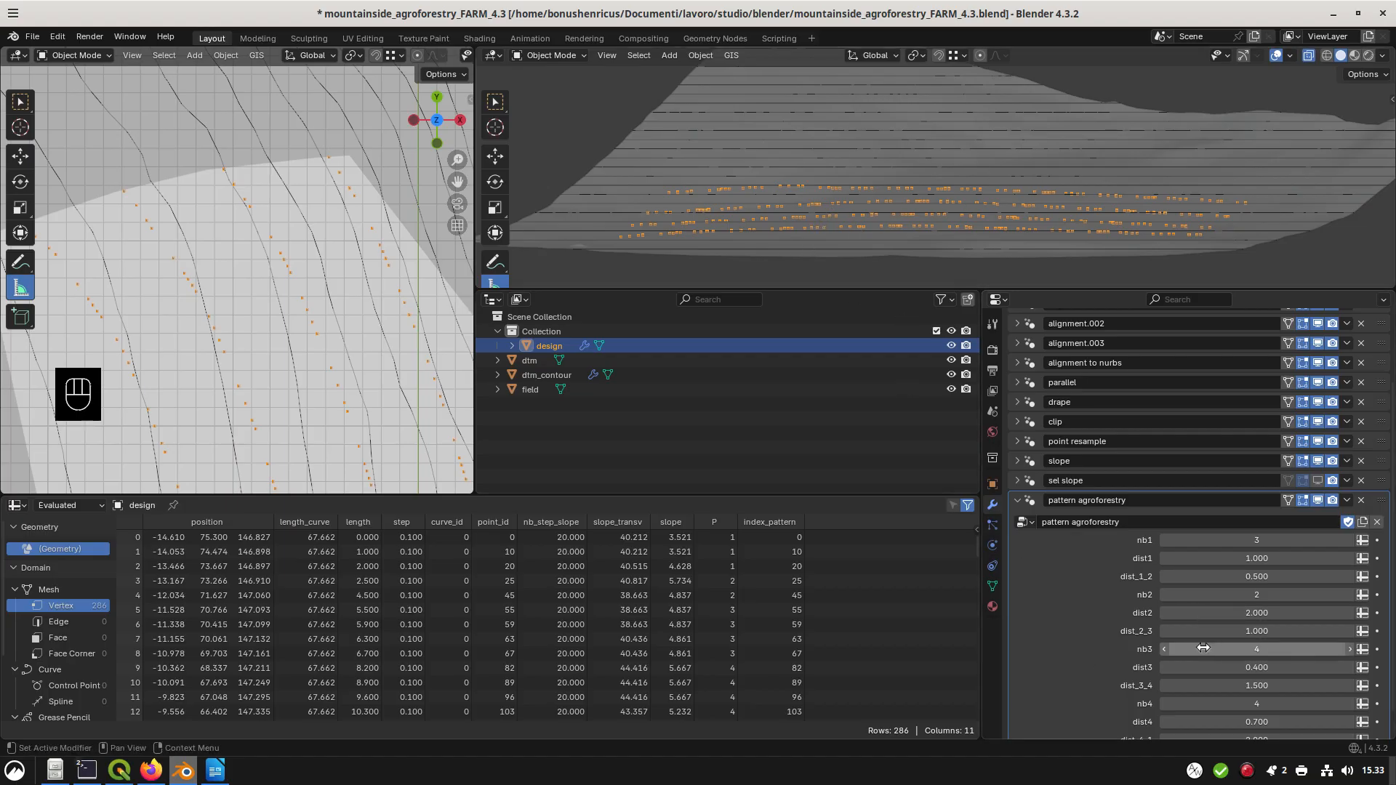
scroll(1126, 664, down, 1)
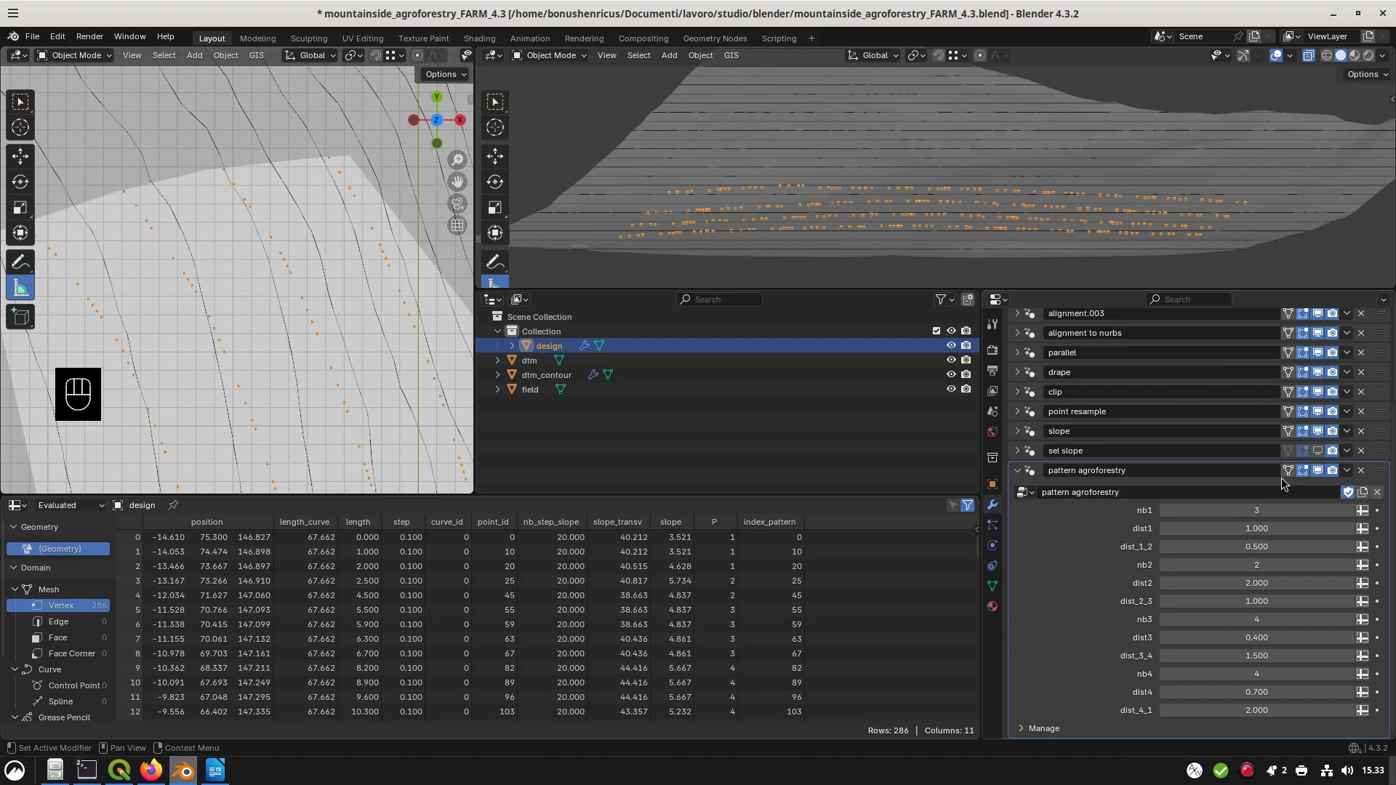
click(1318, 471)
click(1016, 471)
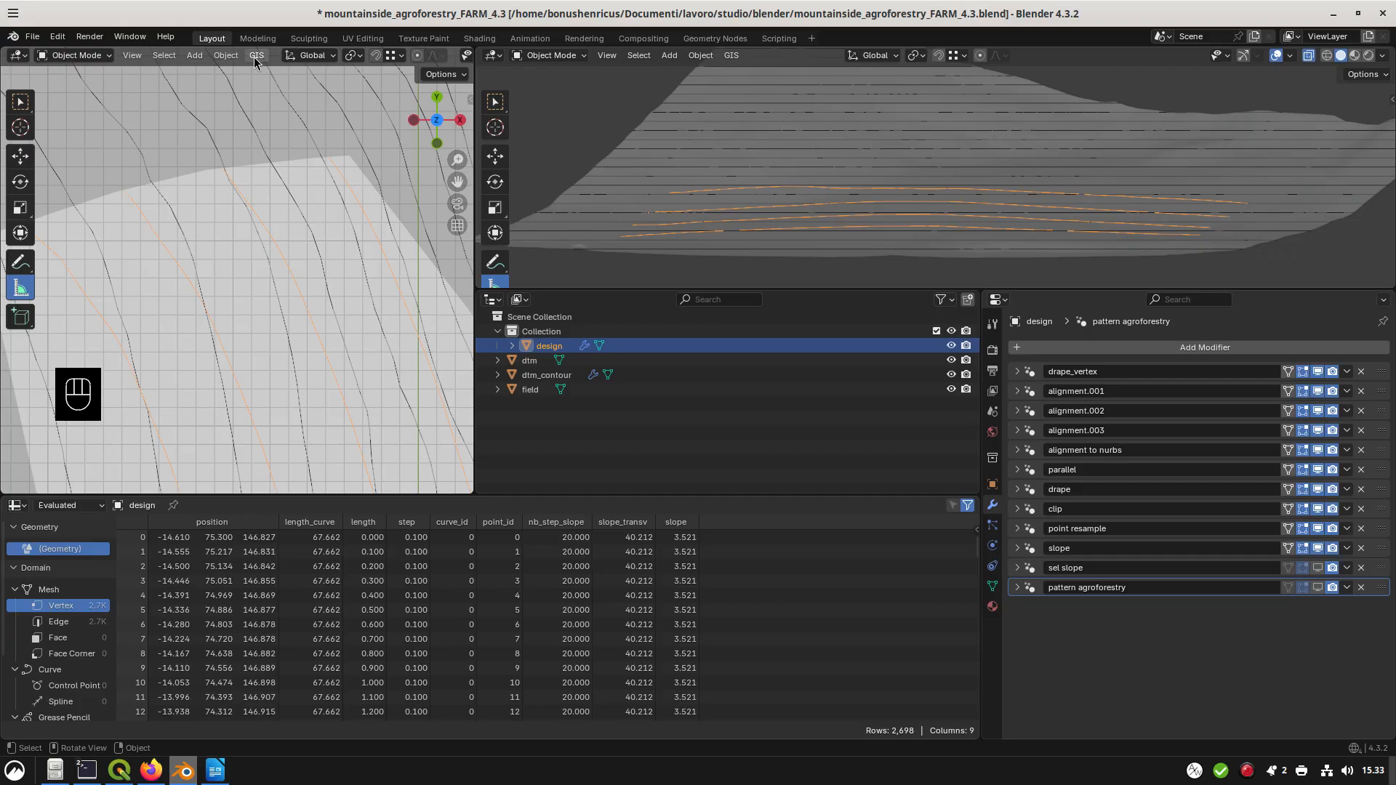
Switch to Firefox and read the Gumroad modifier instructions down to the pattern agroforestry and shapefile export notes
key(alt+Tab)
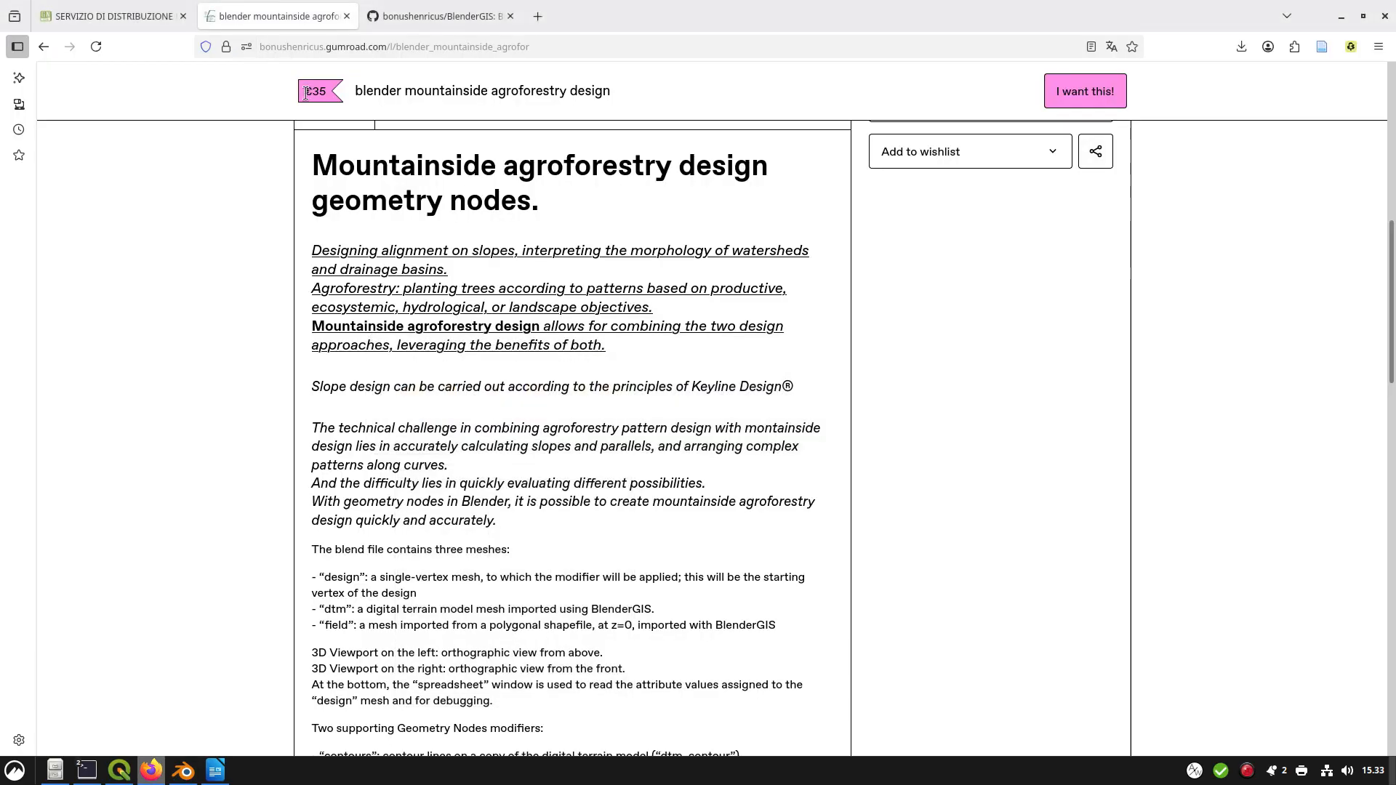
scroll(436, 305, down, 12)
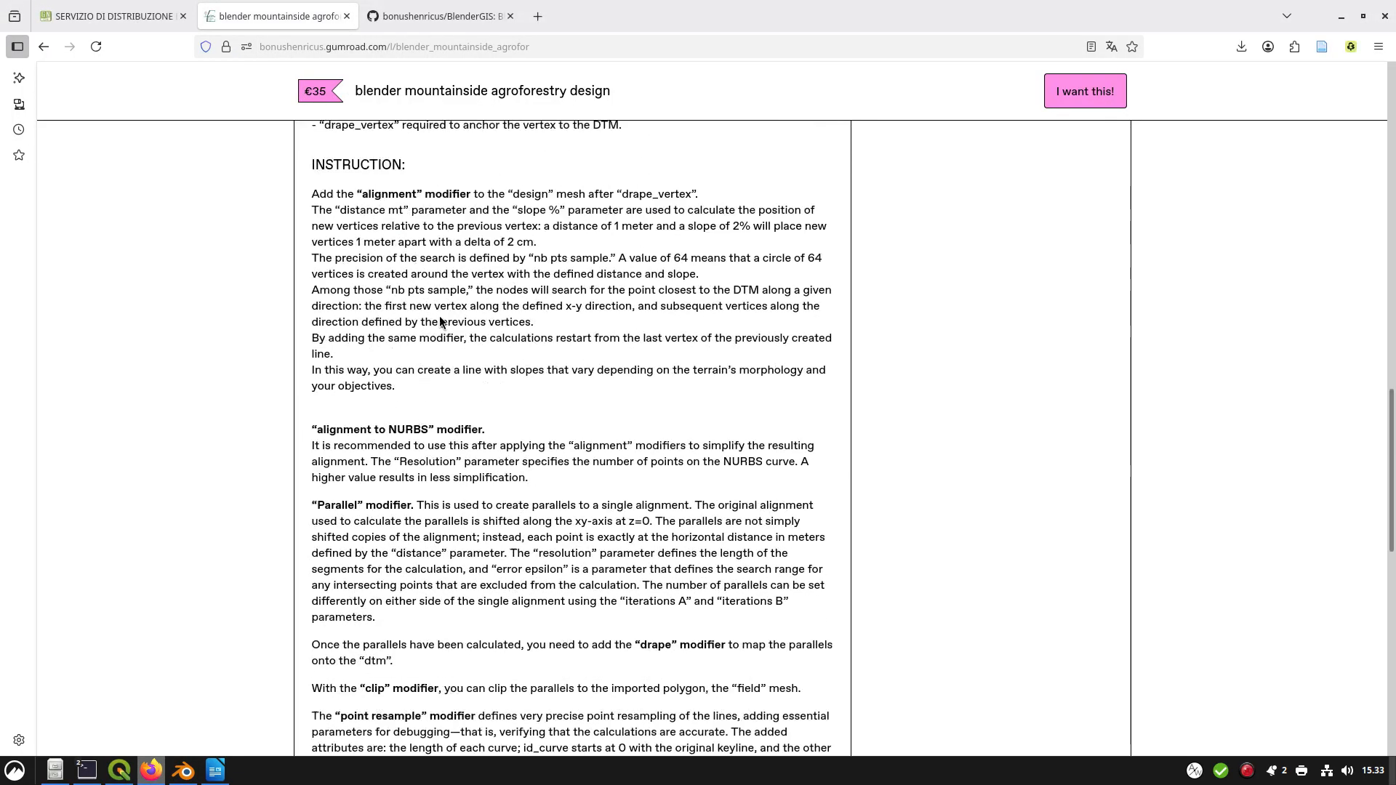
scroll(469, 335, down, 8)
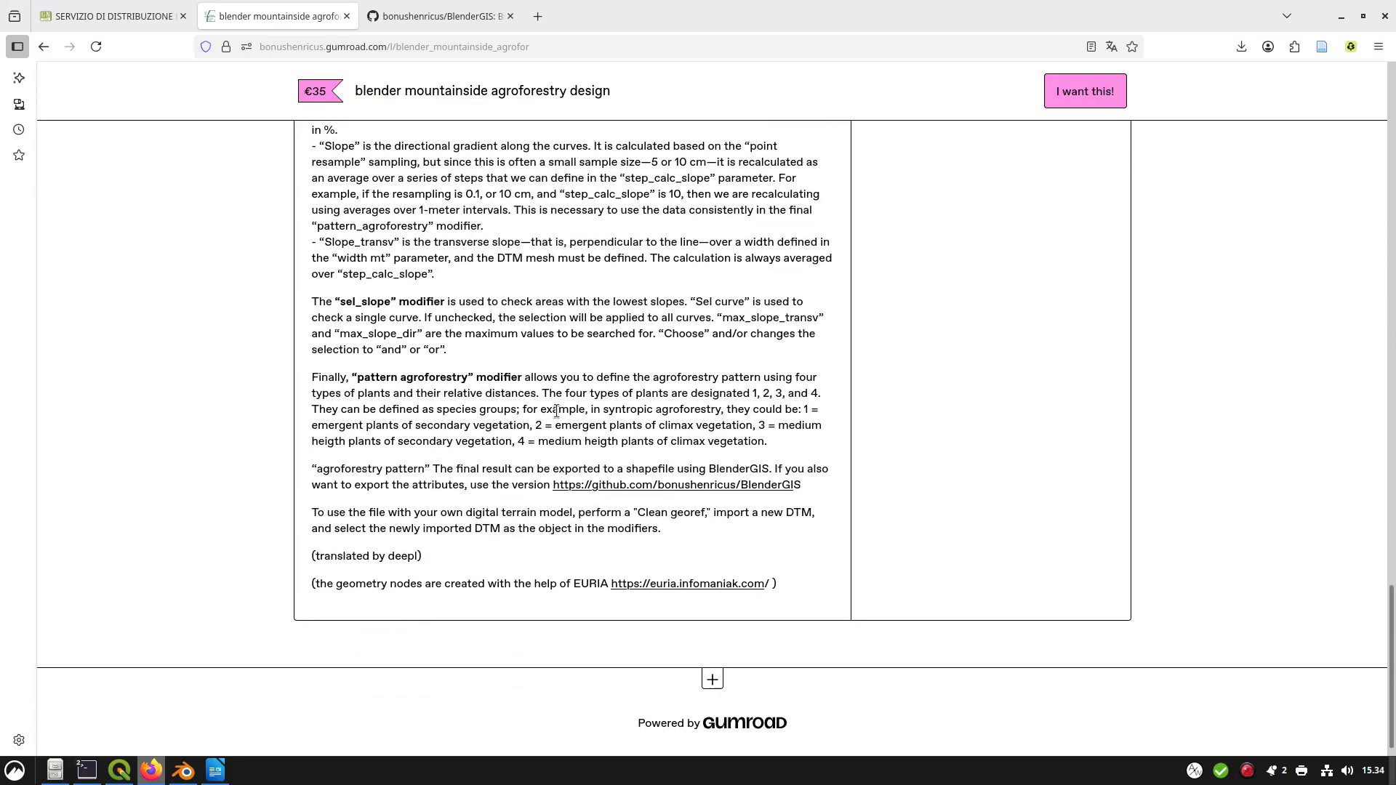
Follow the product page's link to the BlenderGIS fork on GitHub, skim its README and return to Blender
click(635, 486)
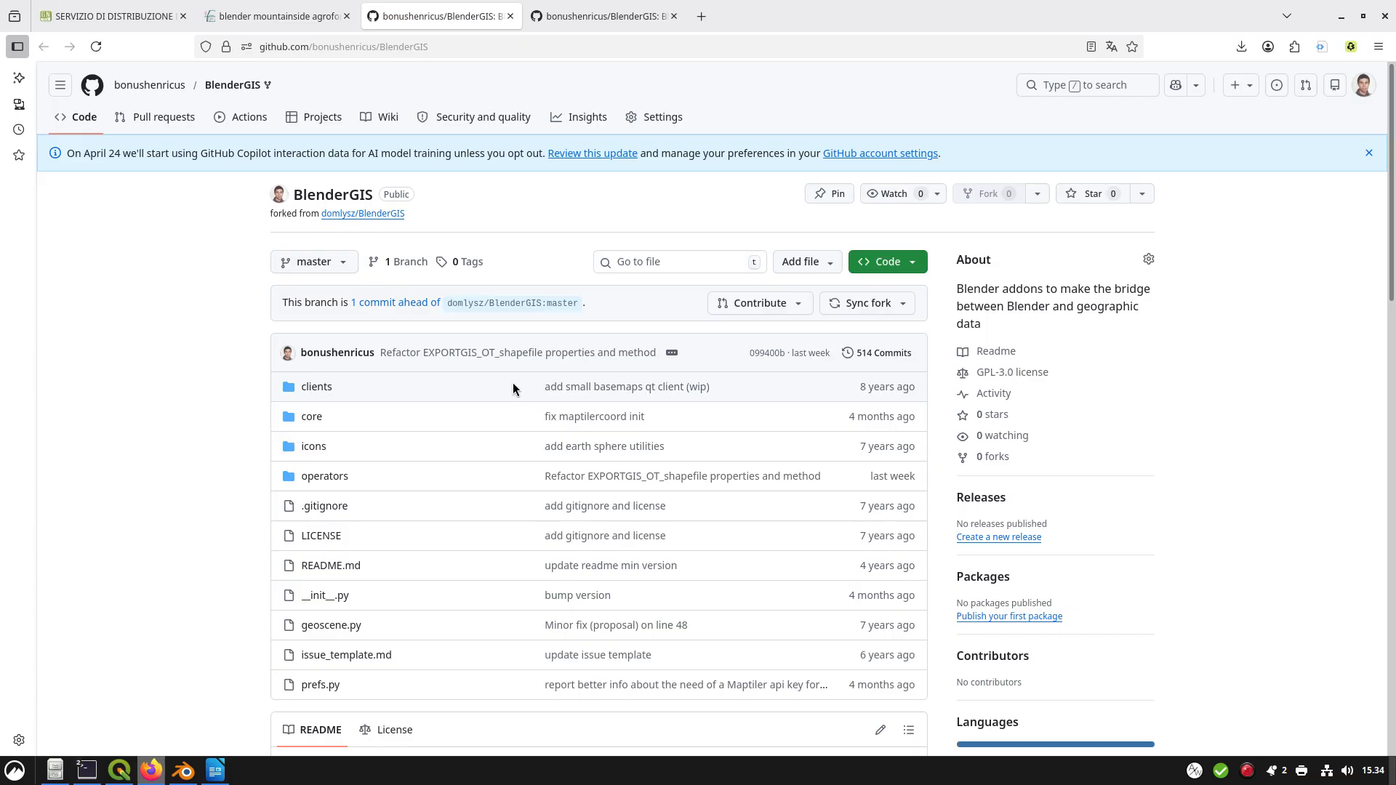
scroll(513, 389, down, 9)
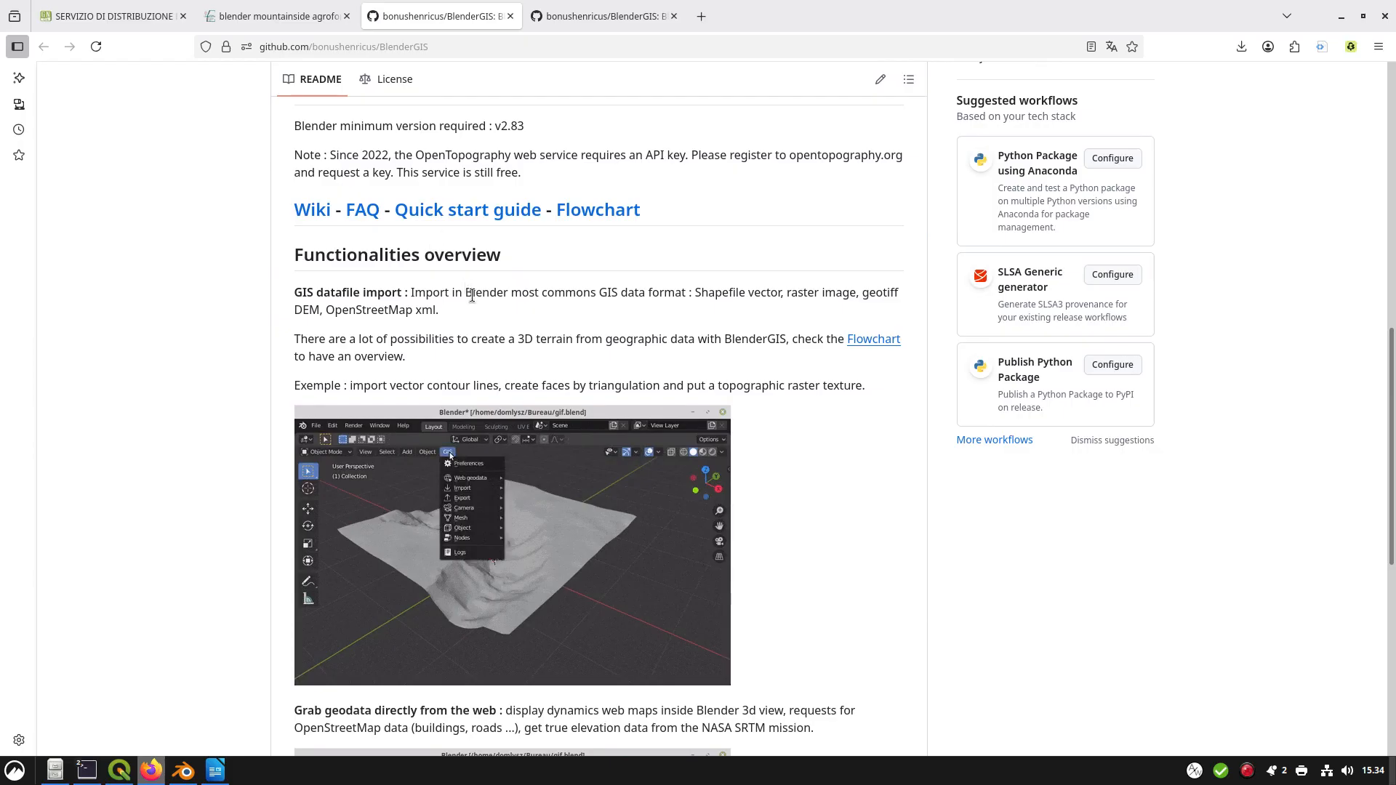
scroll(823, 365, down, 3)
scroll(823, 366, up, 4)
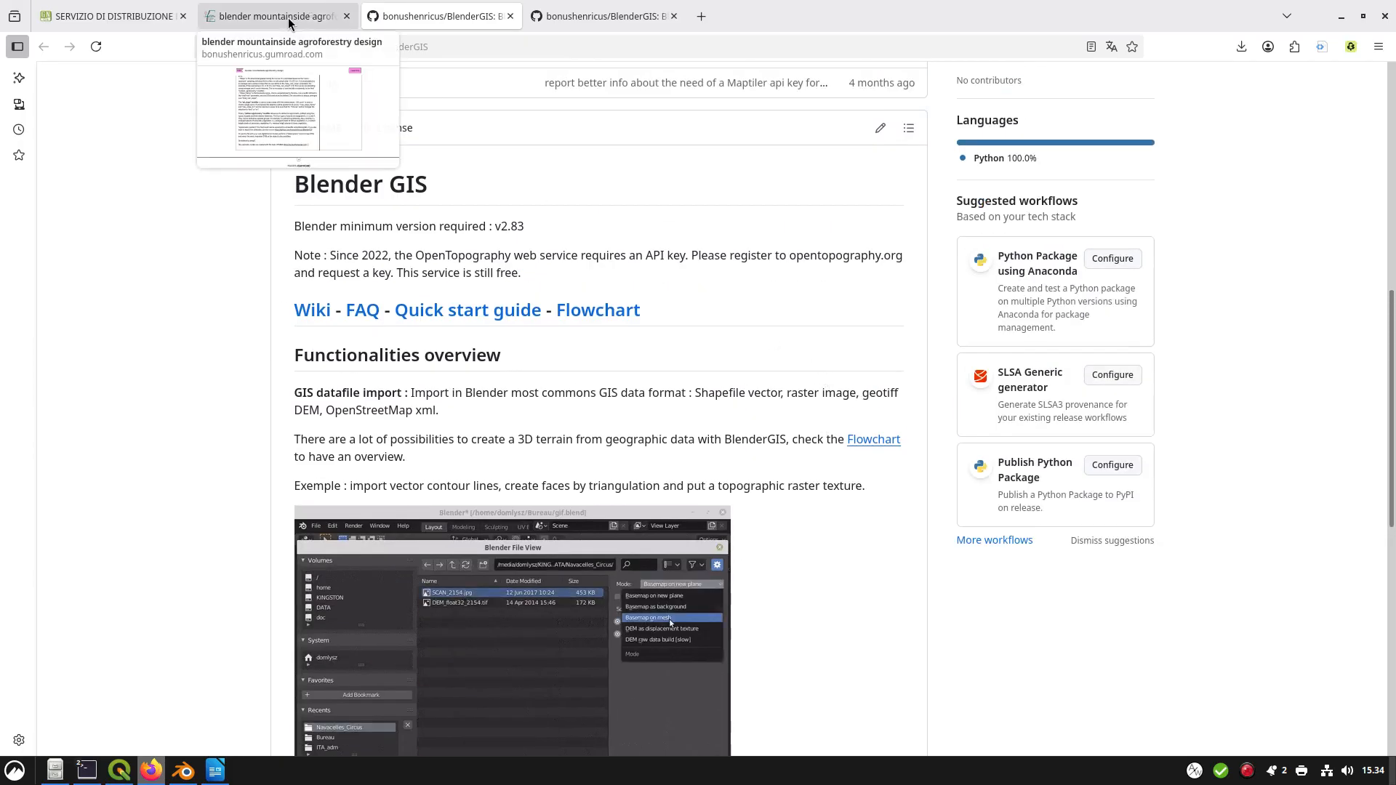
key(alt+Tab)
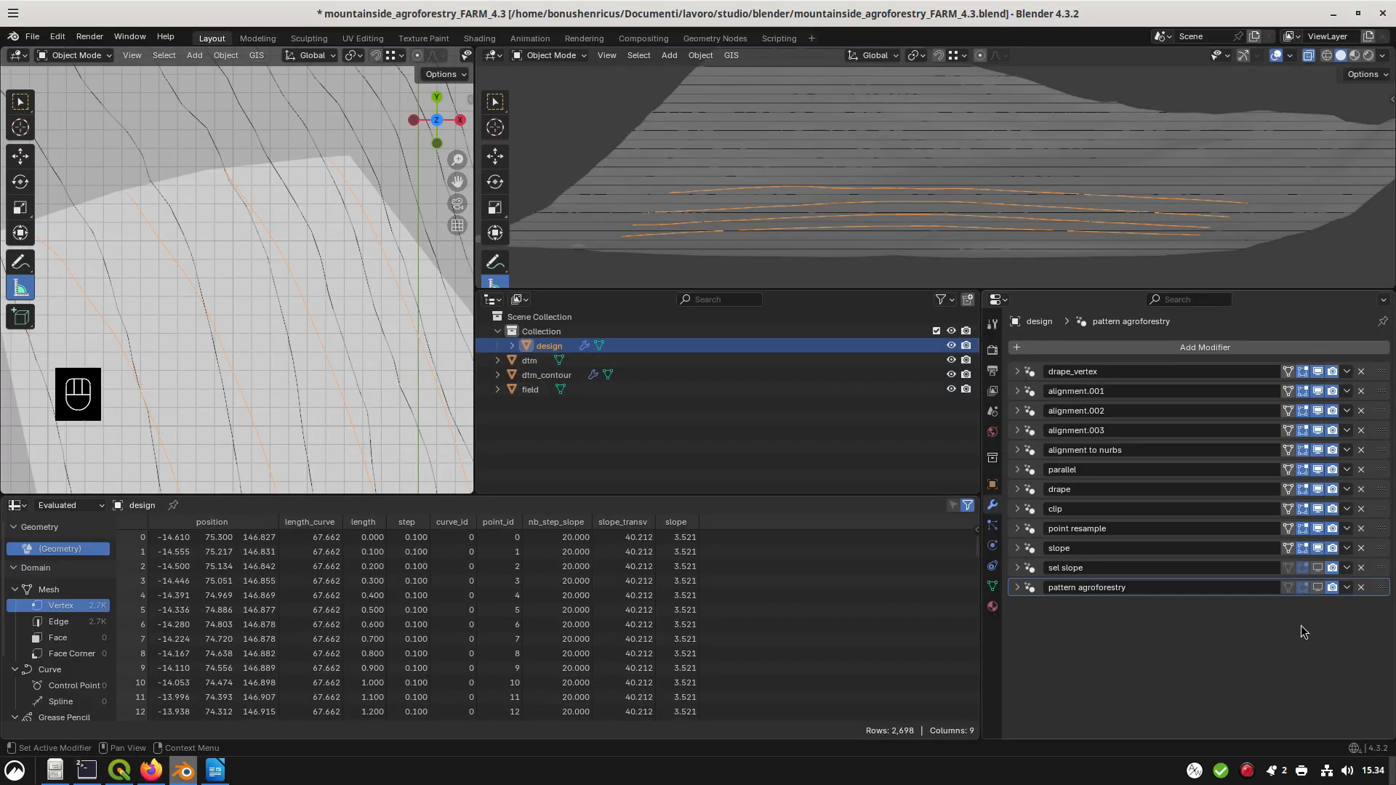
Enable pattern agroforestry in the viewport and export the design mesh as separate point features over the existing mountainside_agroforestry_FARM_4.3.shp with BlenderGIS
click(1319, 589)
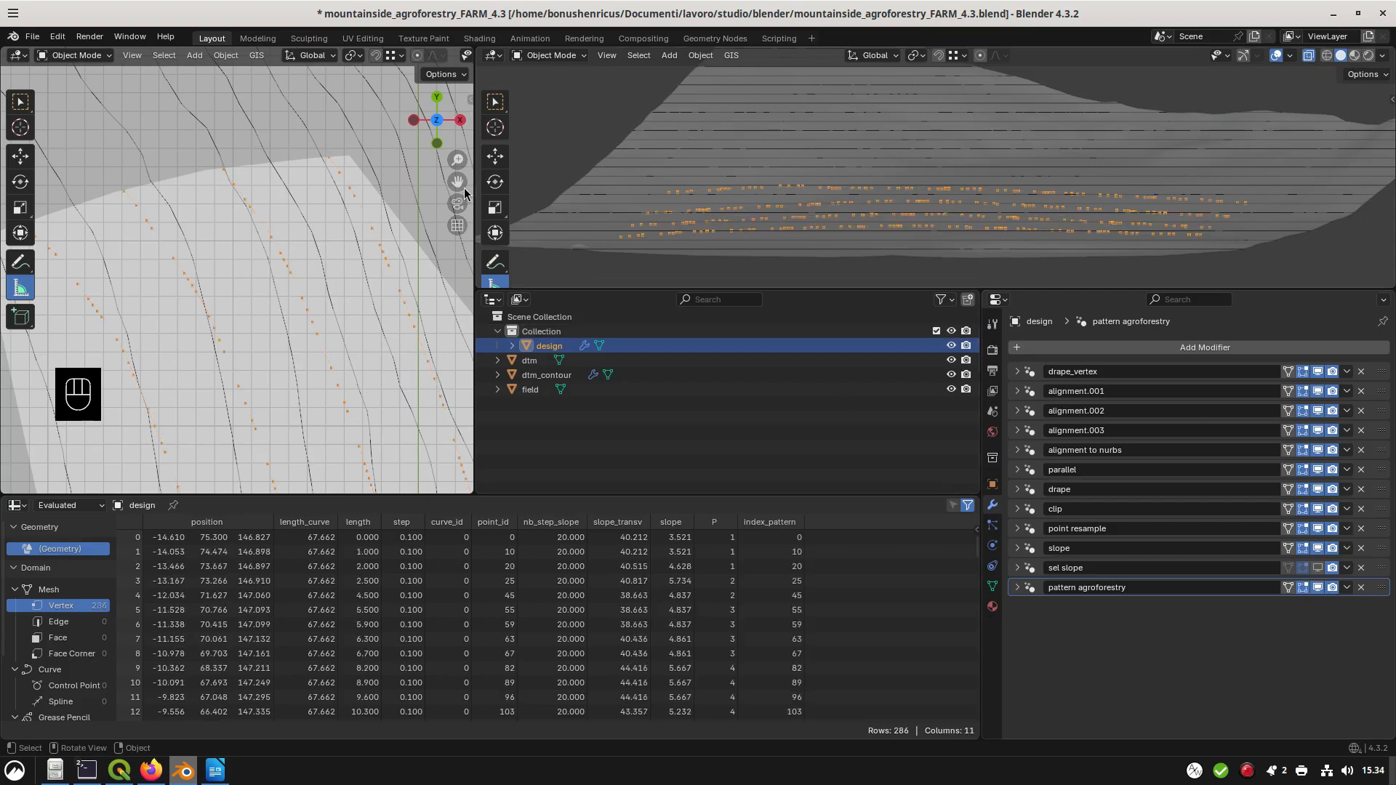
click(251, 56)
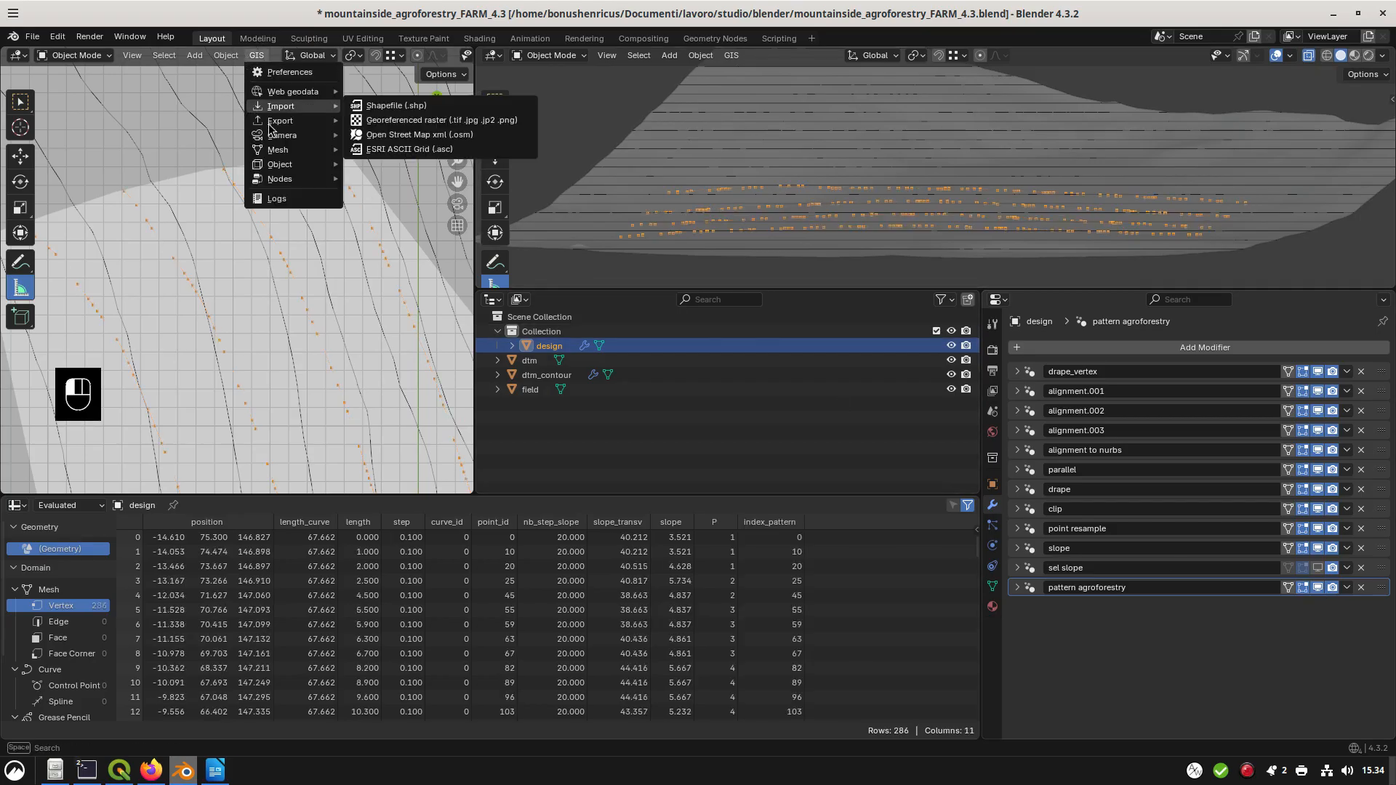
mouse_move(304, 122)
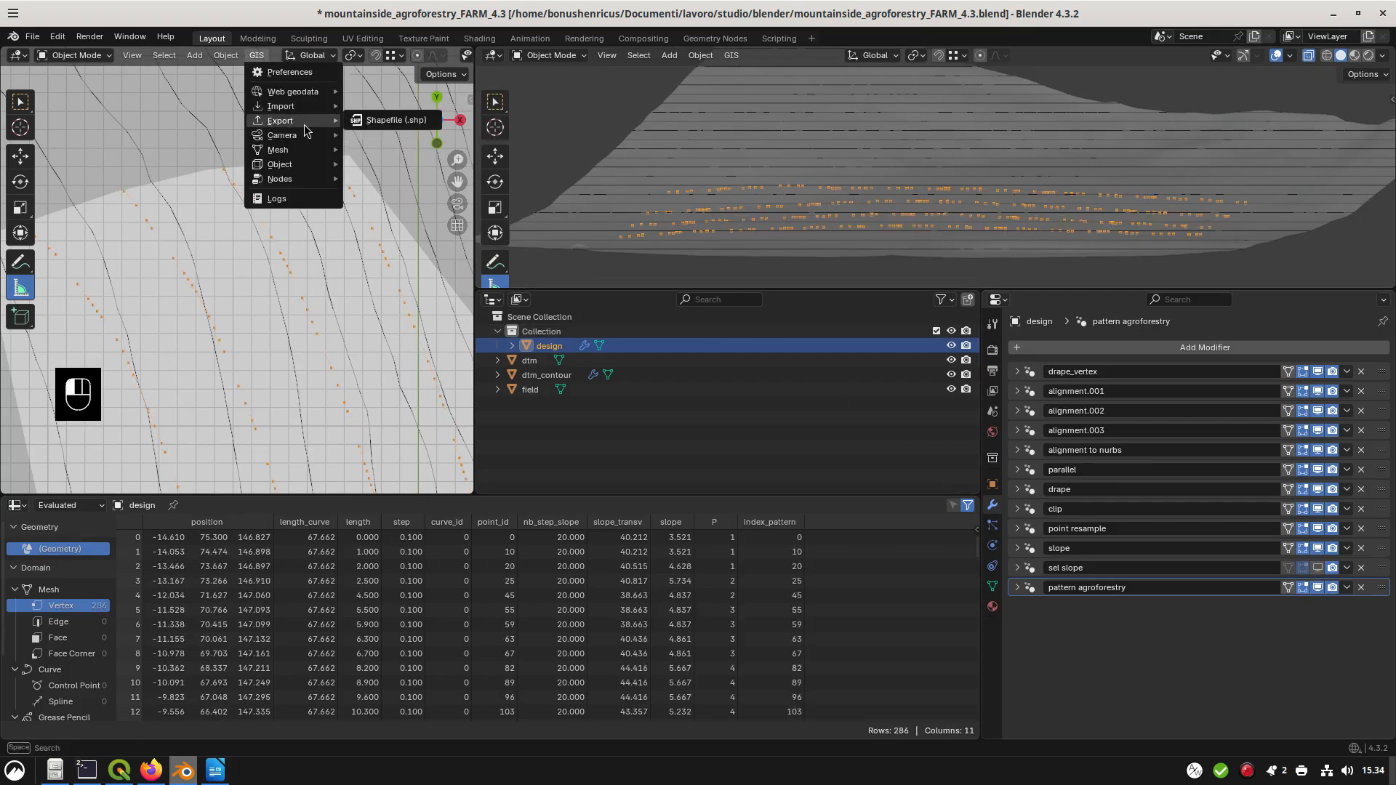
click(380, 125)
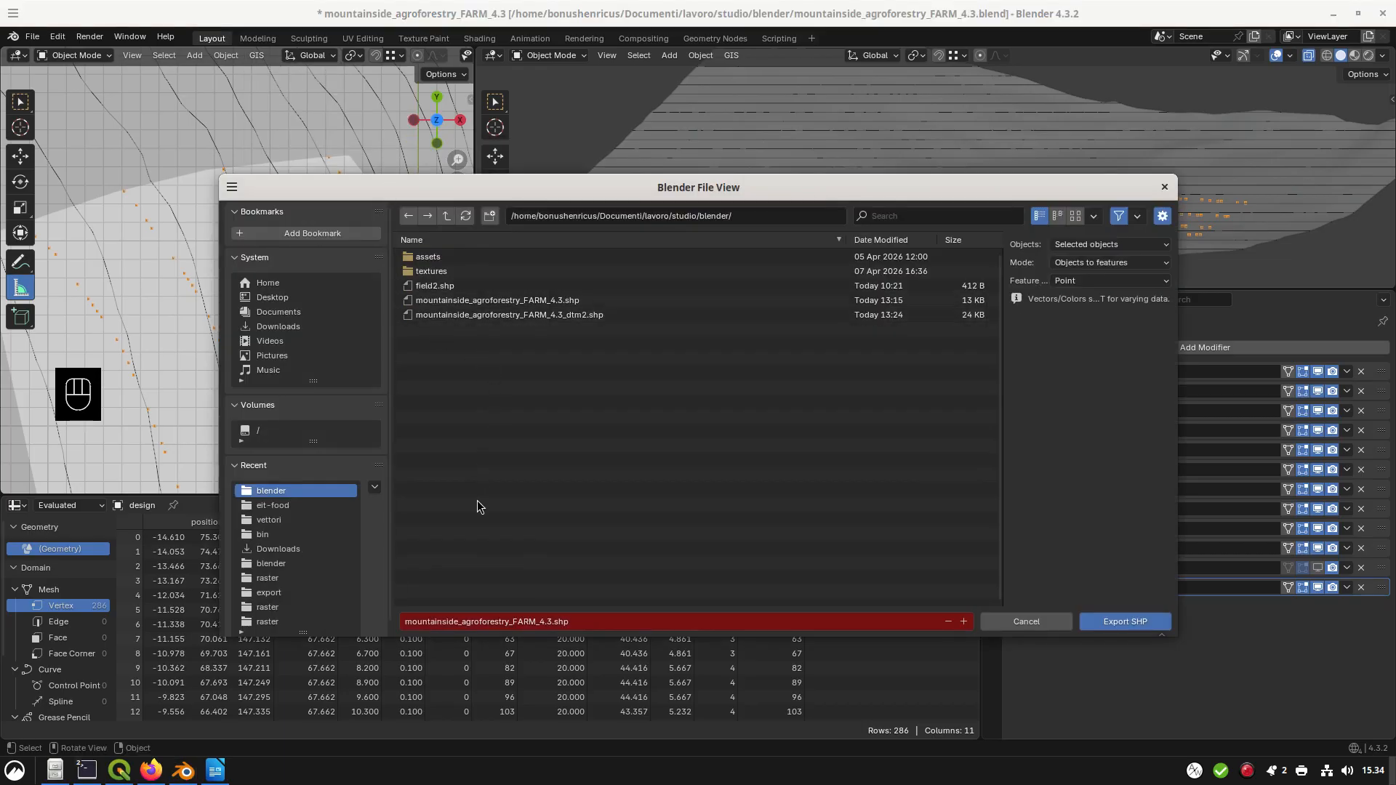
click(506, 300)
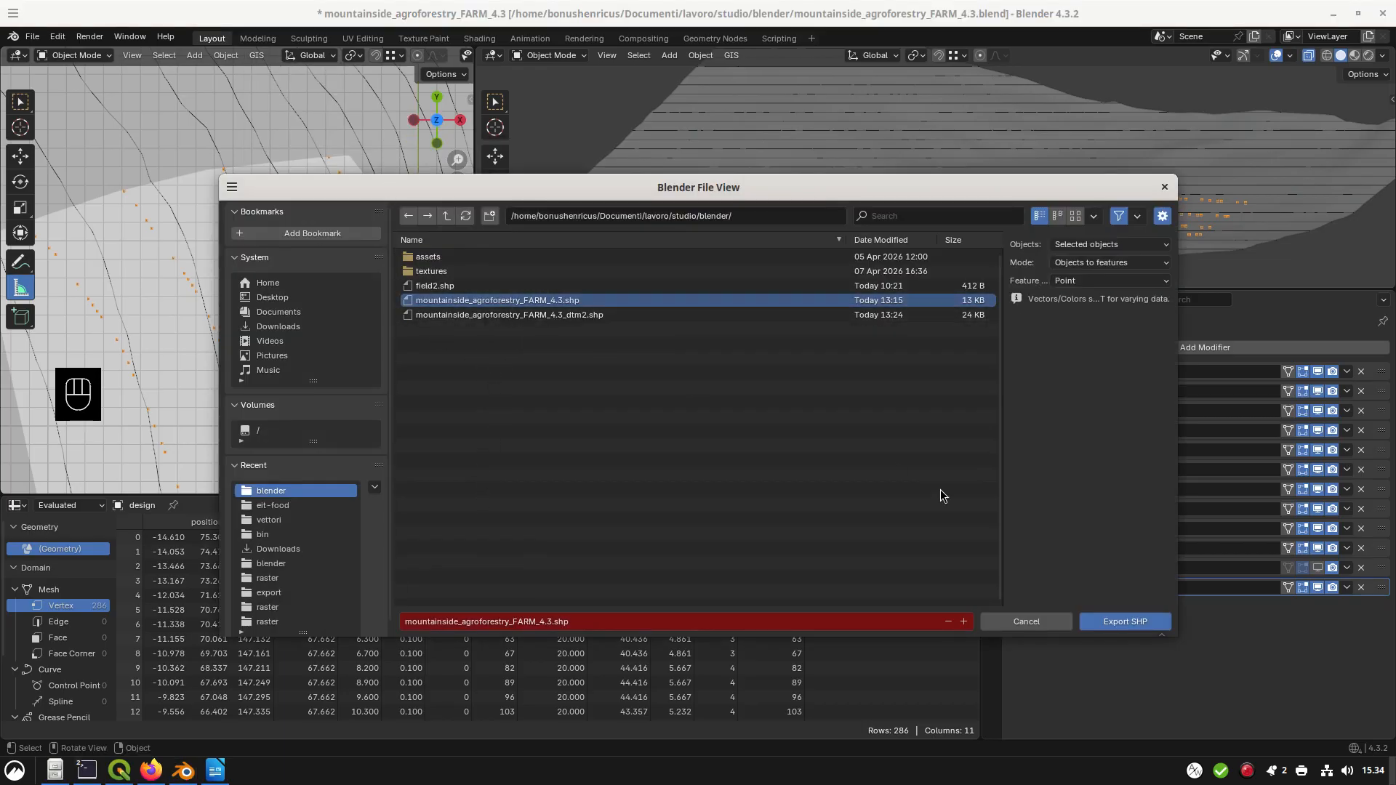
click(1075, 263)
click(1084, 298)
click(1111, 619)
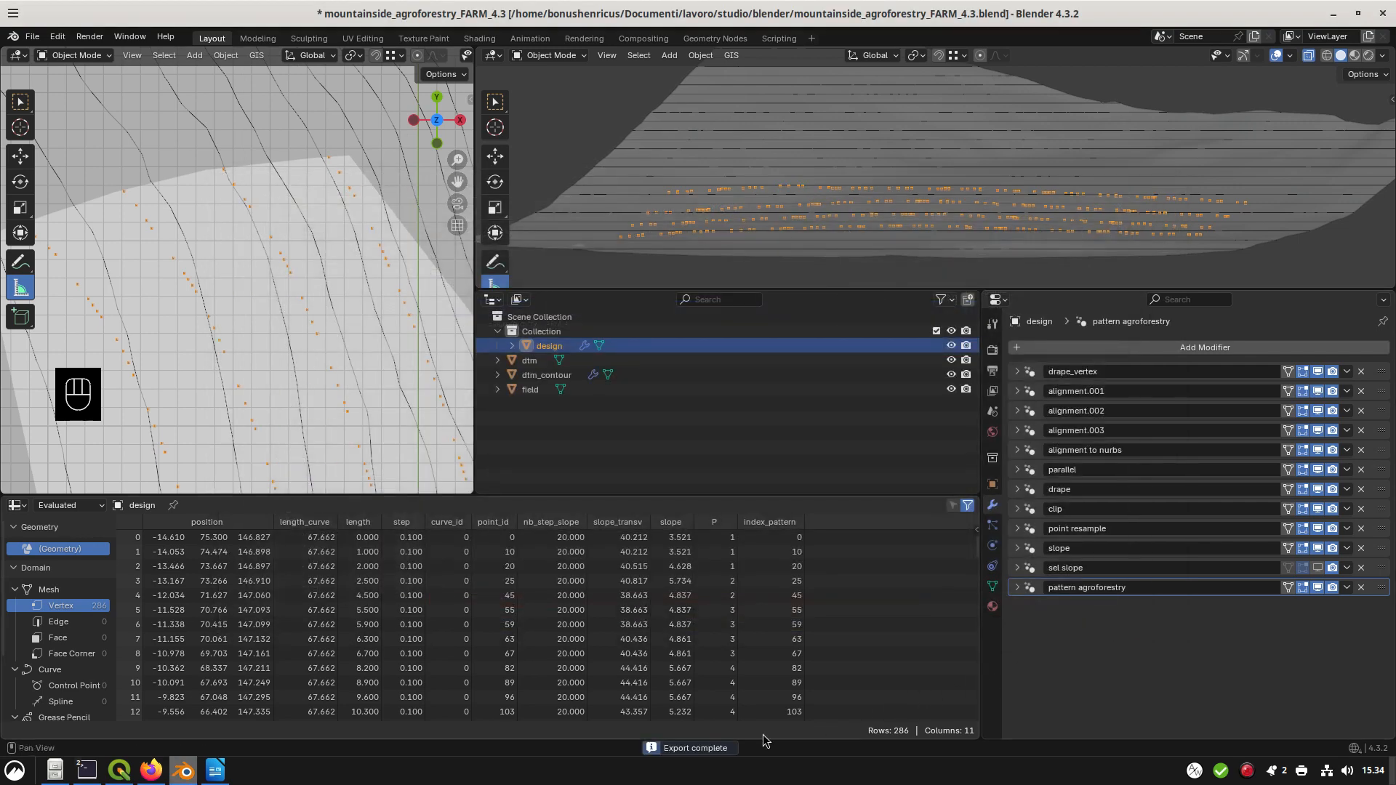
Find mountainside_agroforestry_FARM_4.3.shp in the file manager's blender folder and add it as a layer to the QGIS project
click(54, 769)
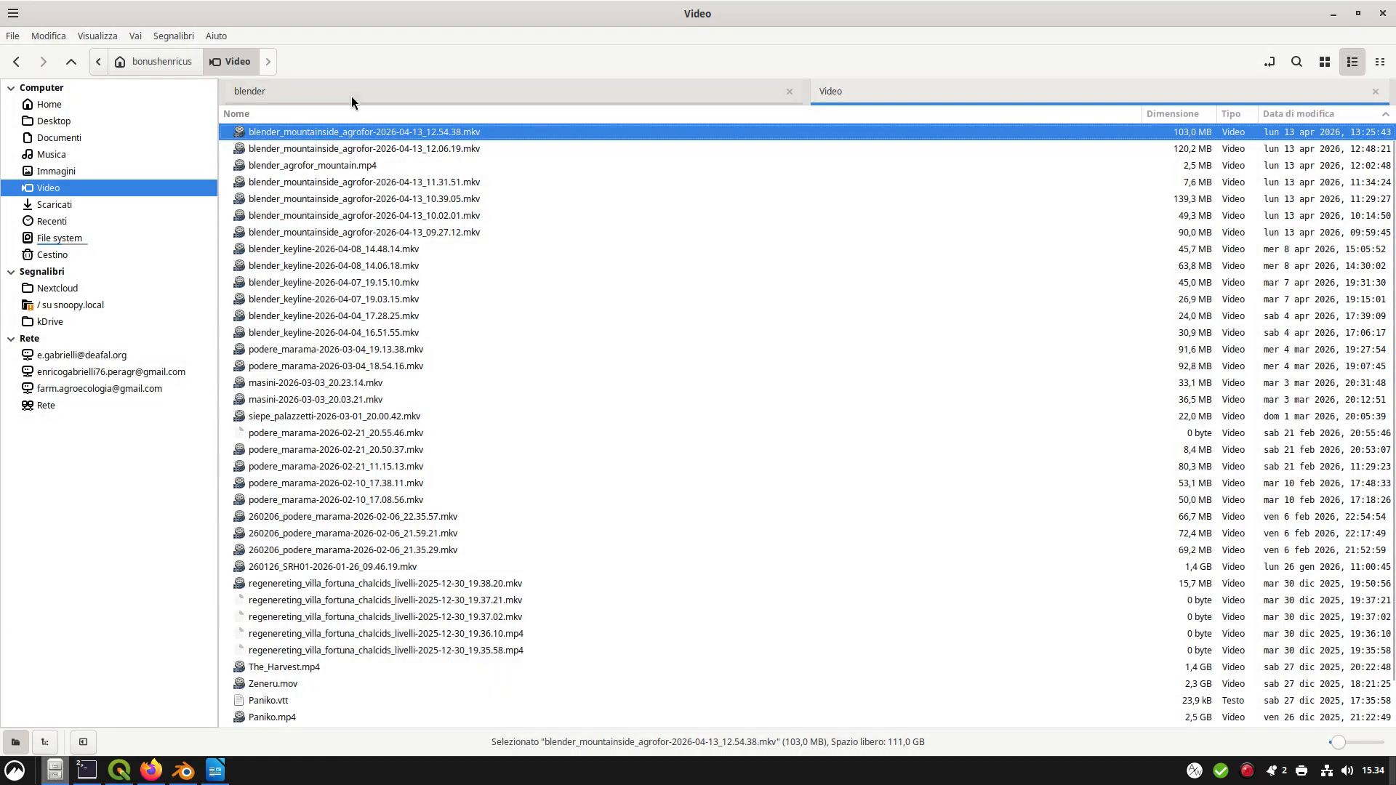
click(352, 93)
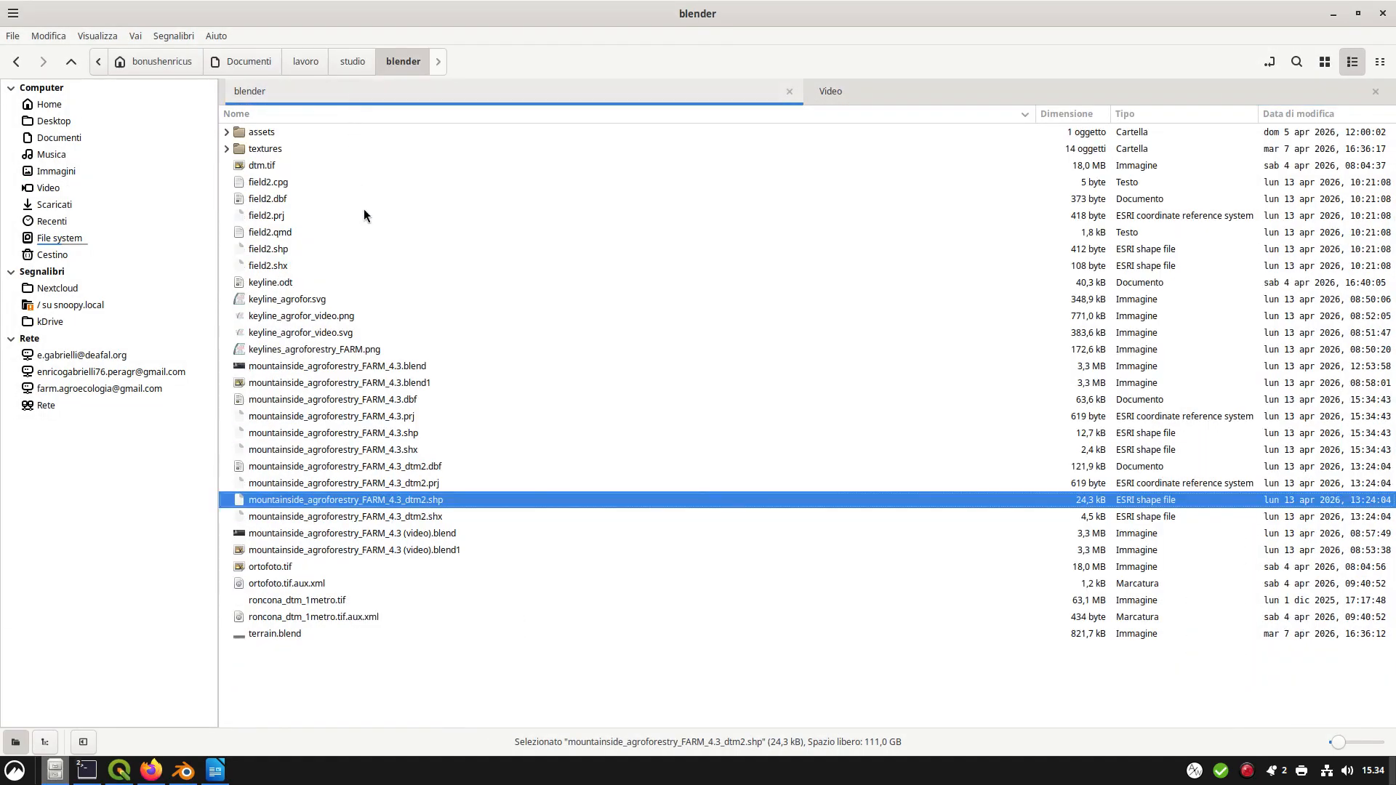
click(385, 433)
key(alt+Tab)
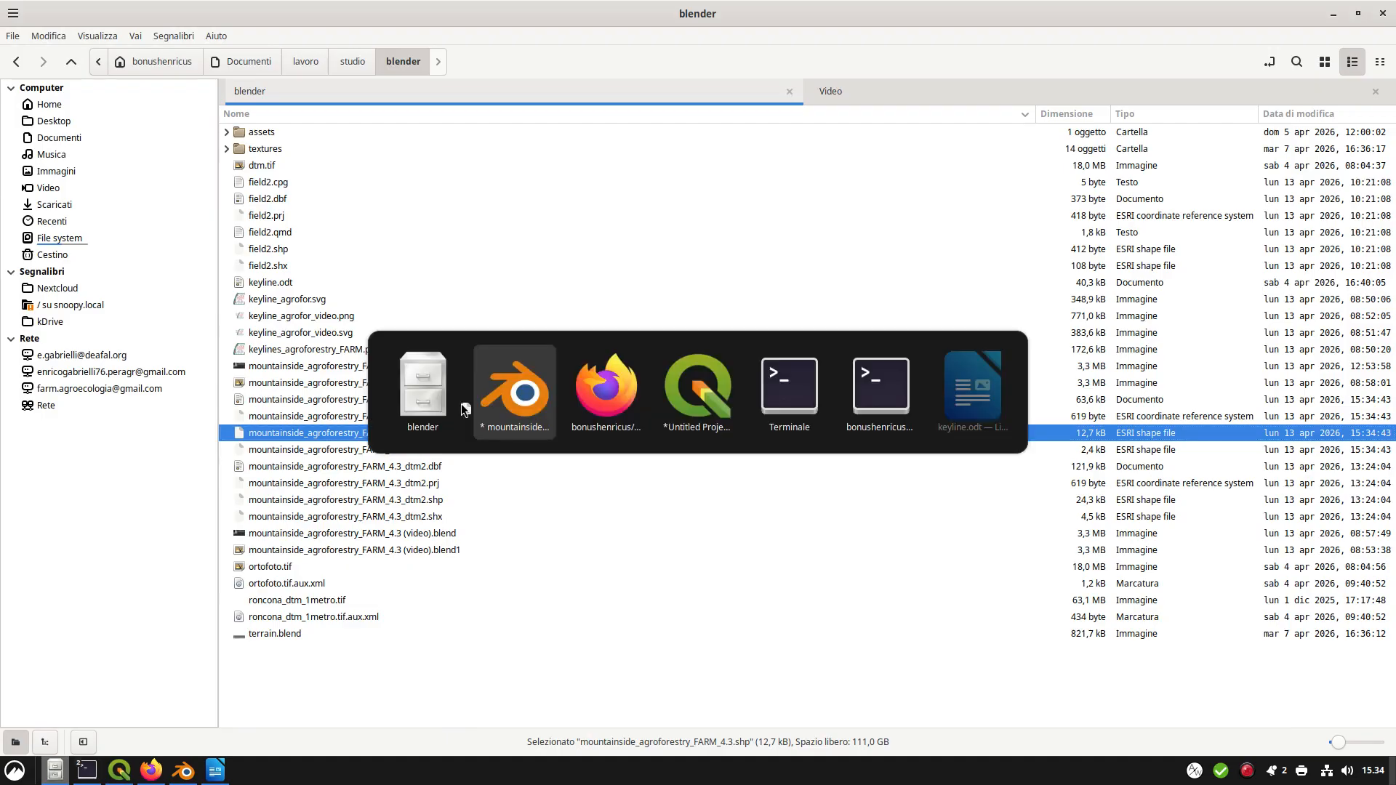
key(alt+Tab)
key(alt+Tab)
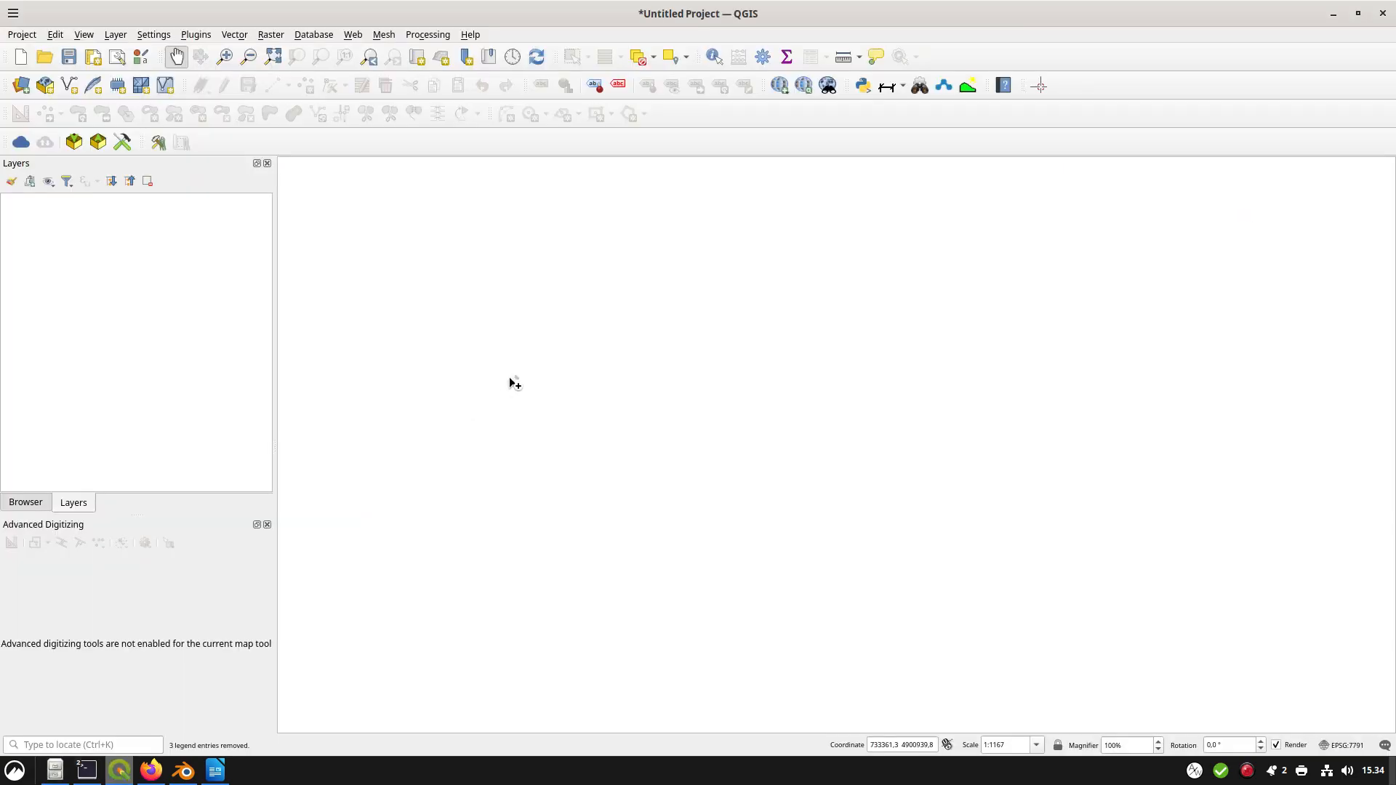
drag(513, 383, 510, 378)
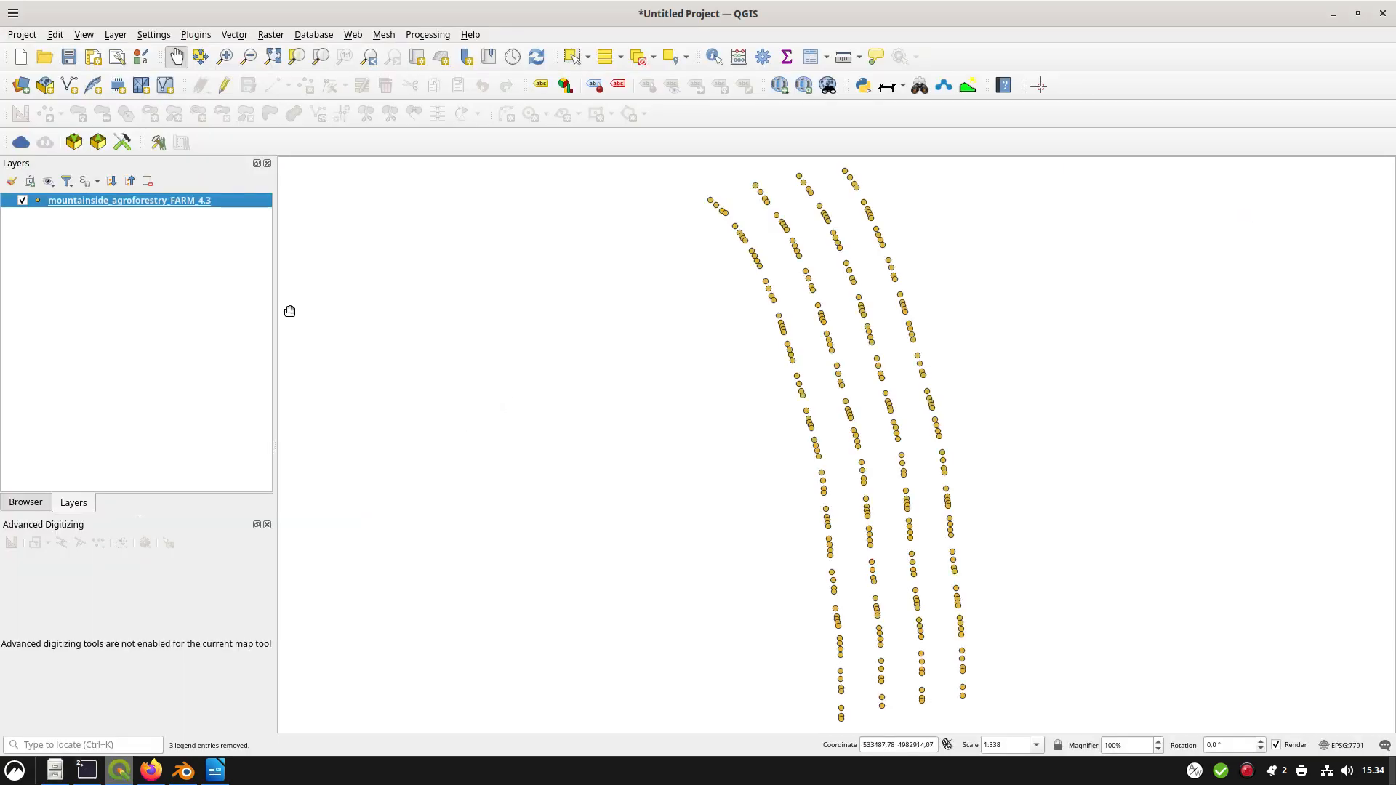
Open the attribute table of the mountainside_agroforestry_FARM_4.3 layer, review the exported attributes and close it
right_click(187, 200)
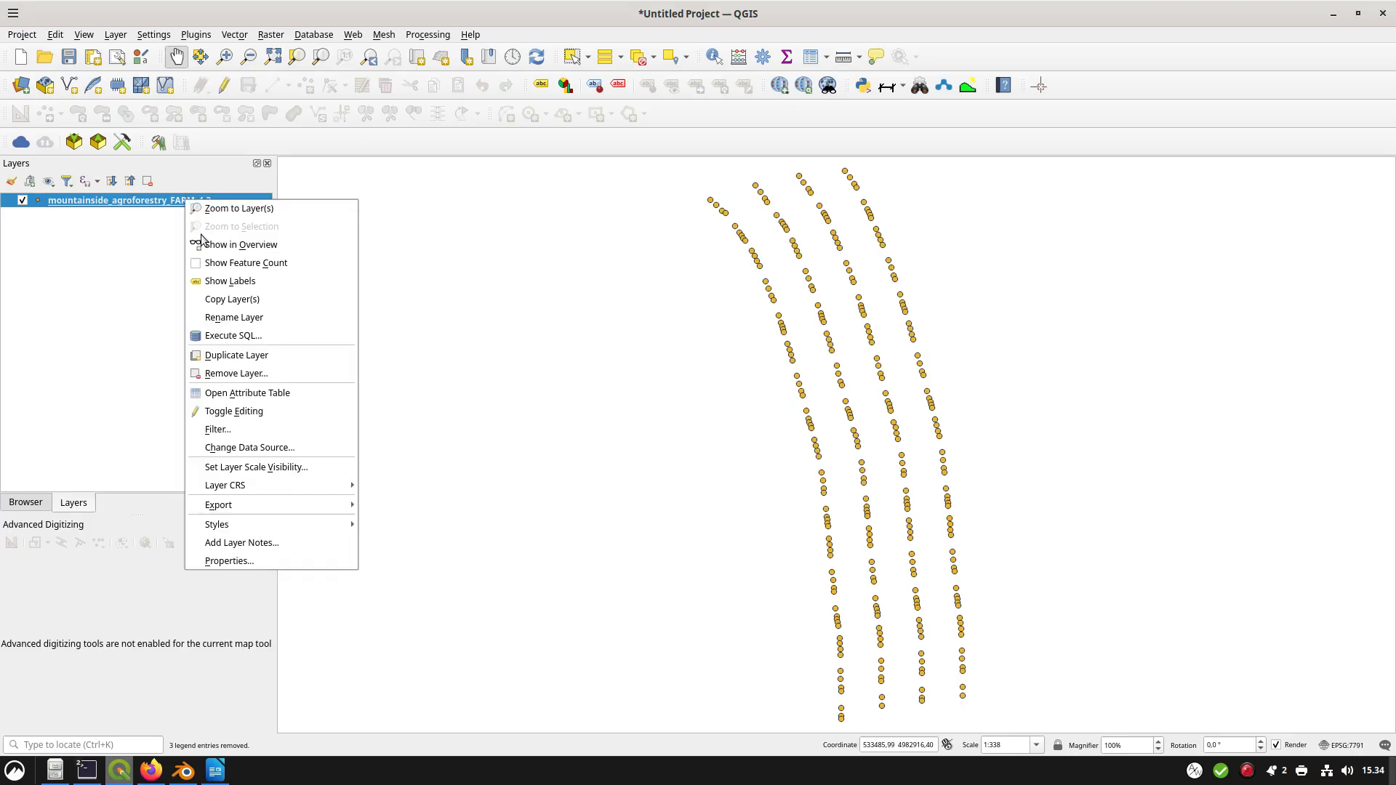
click(270, 403)
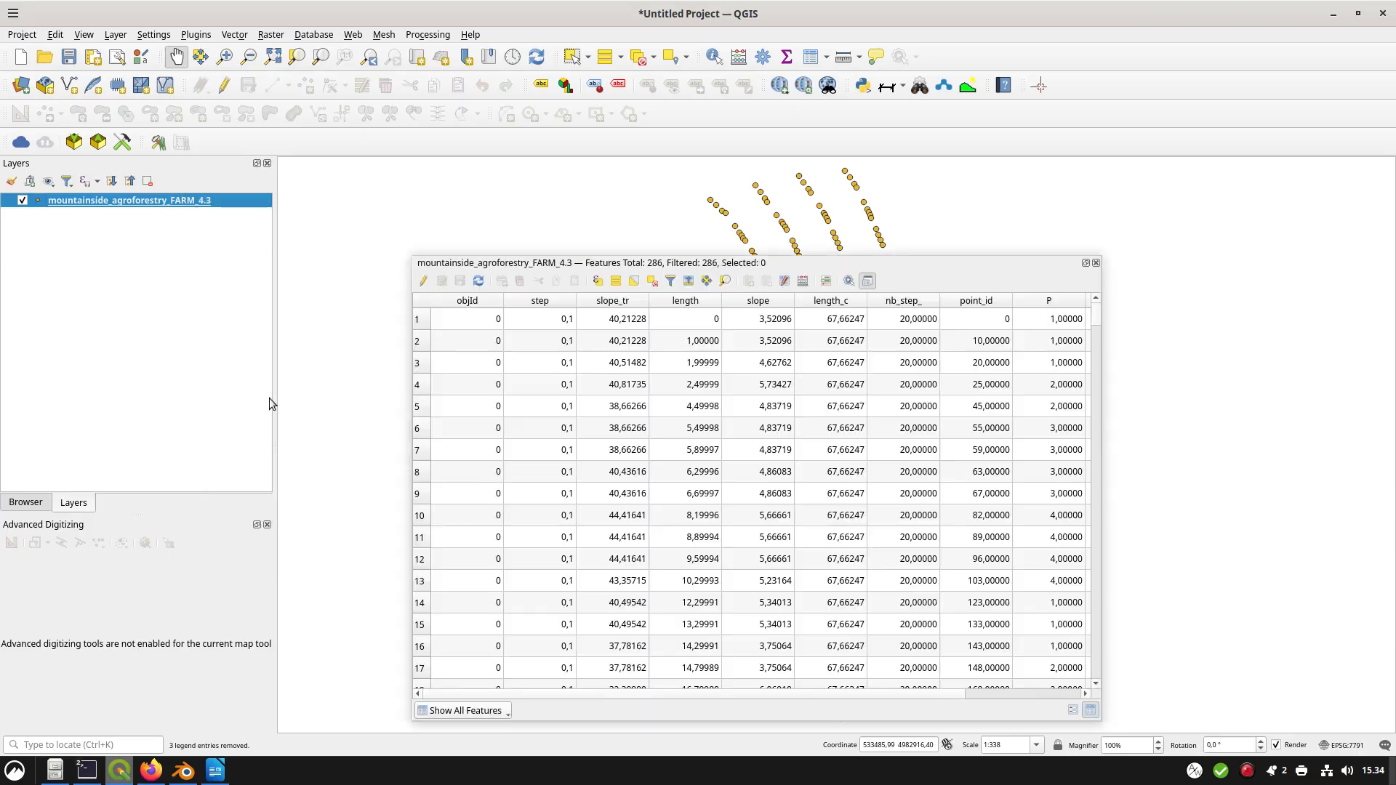
click(1097, 264)
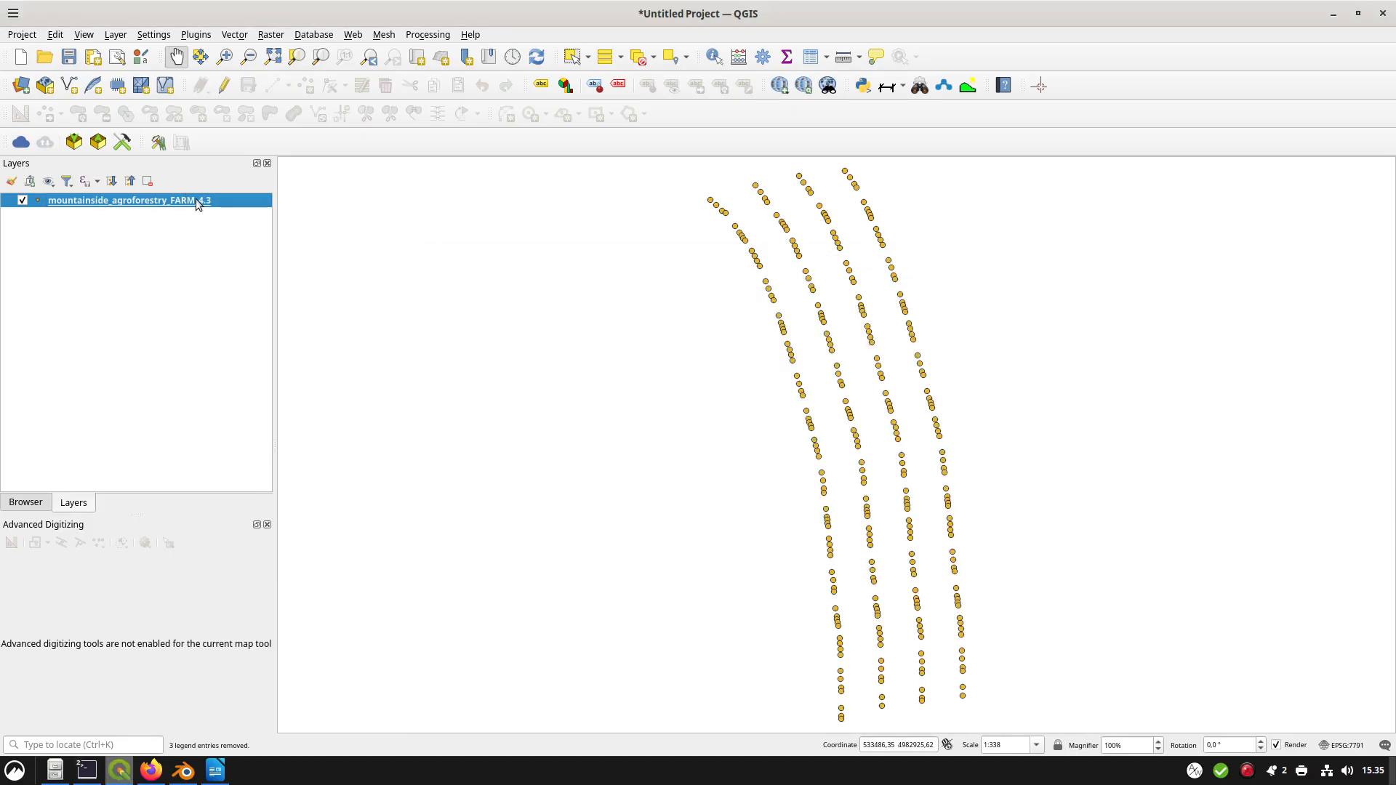
Give the mountainside_agroforestry_FARM_4.3 layer Categorized symbology by the P field, classify the values with random colors and apply the style
double_click(198, 202)
click(826, 147)
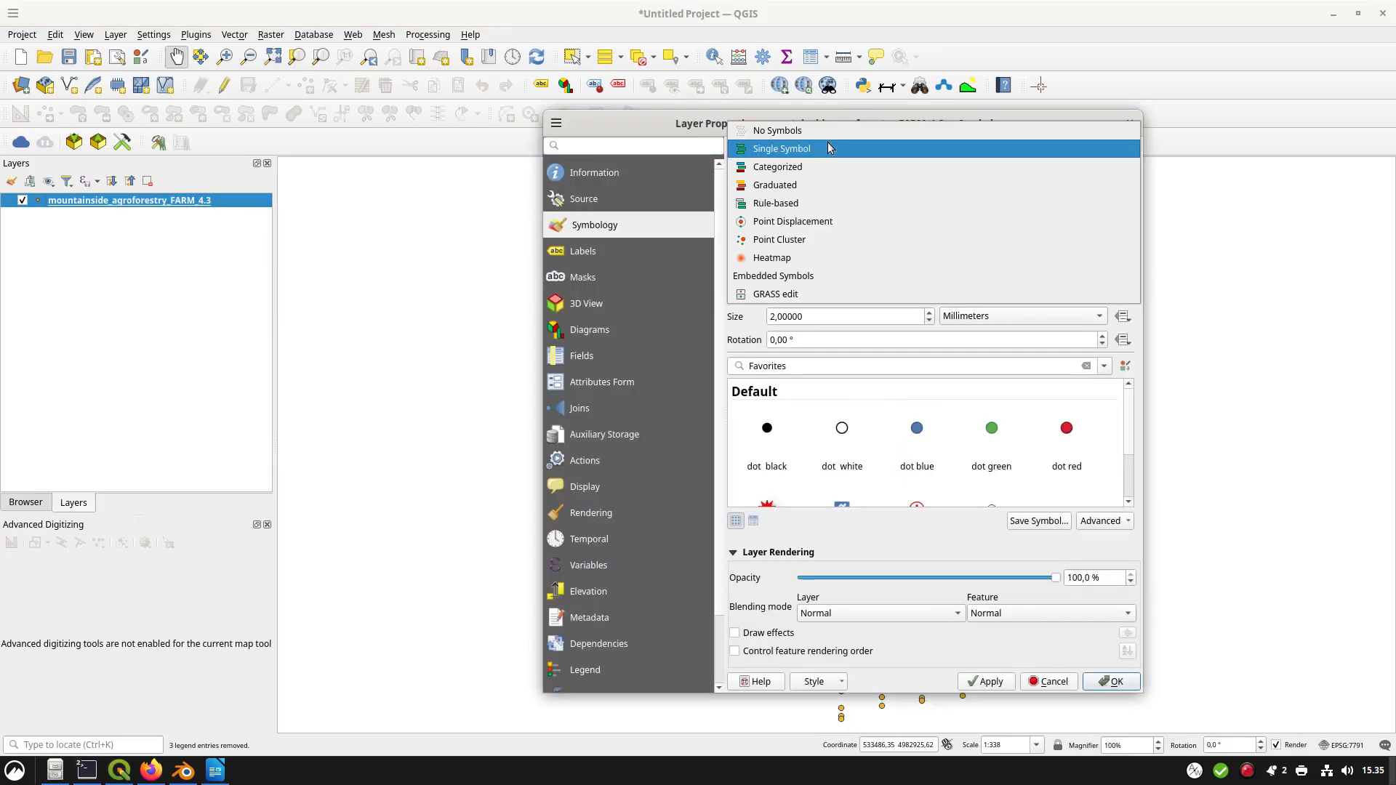
click(817, 165)
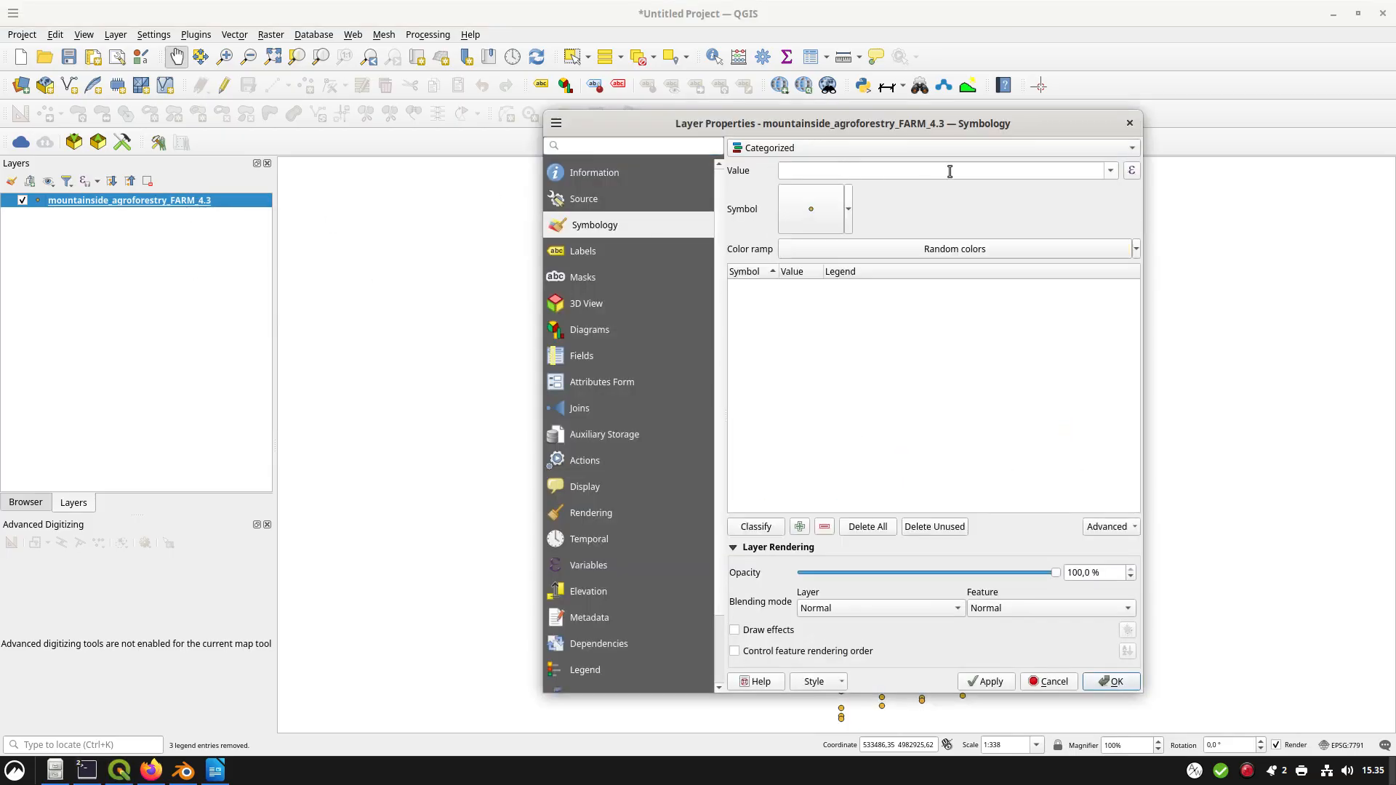
click(1110, 170)
click(853, 328)
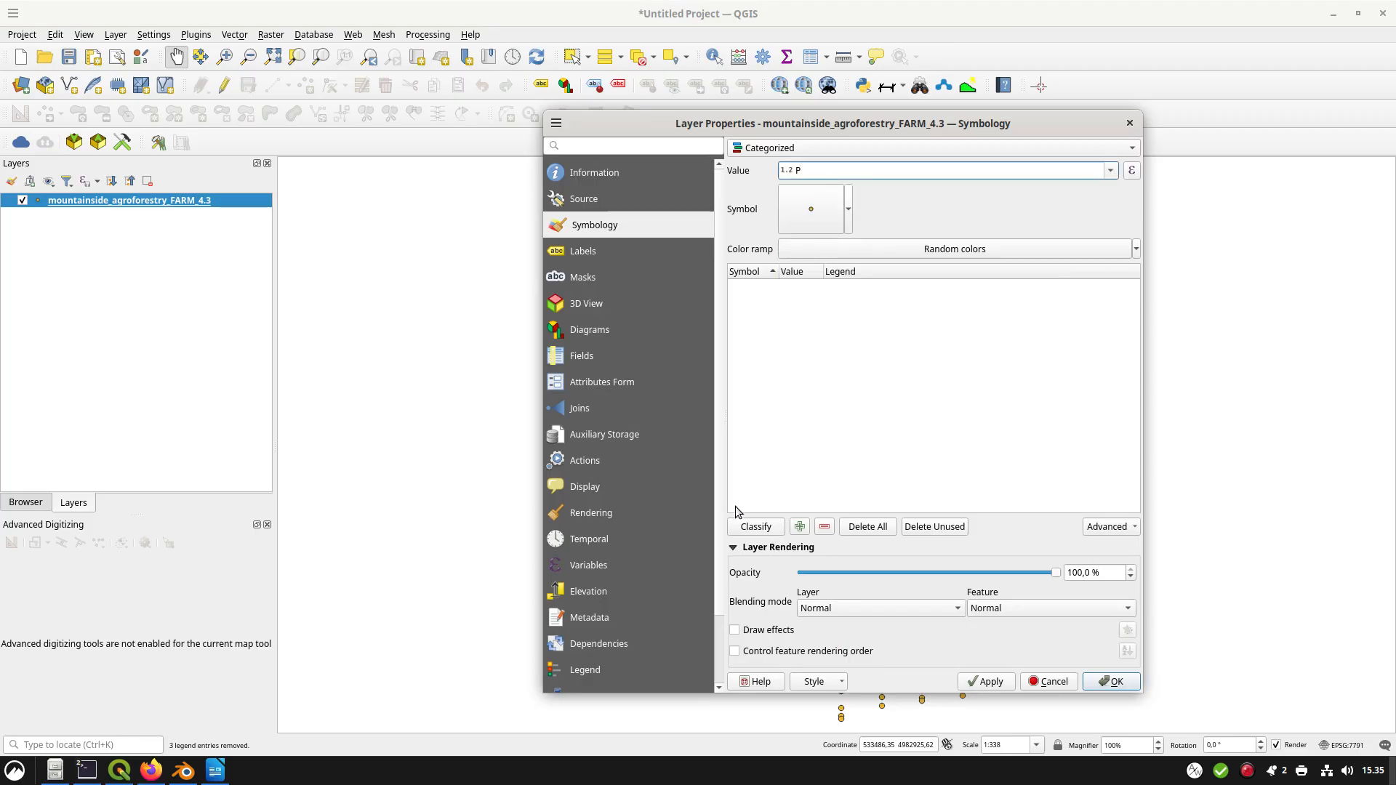
click(749, 527)
click(1107, 684)
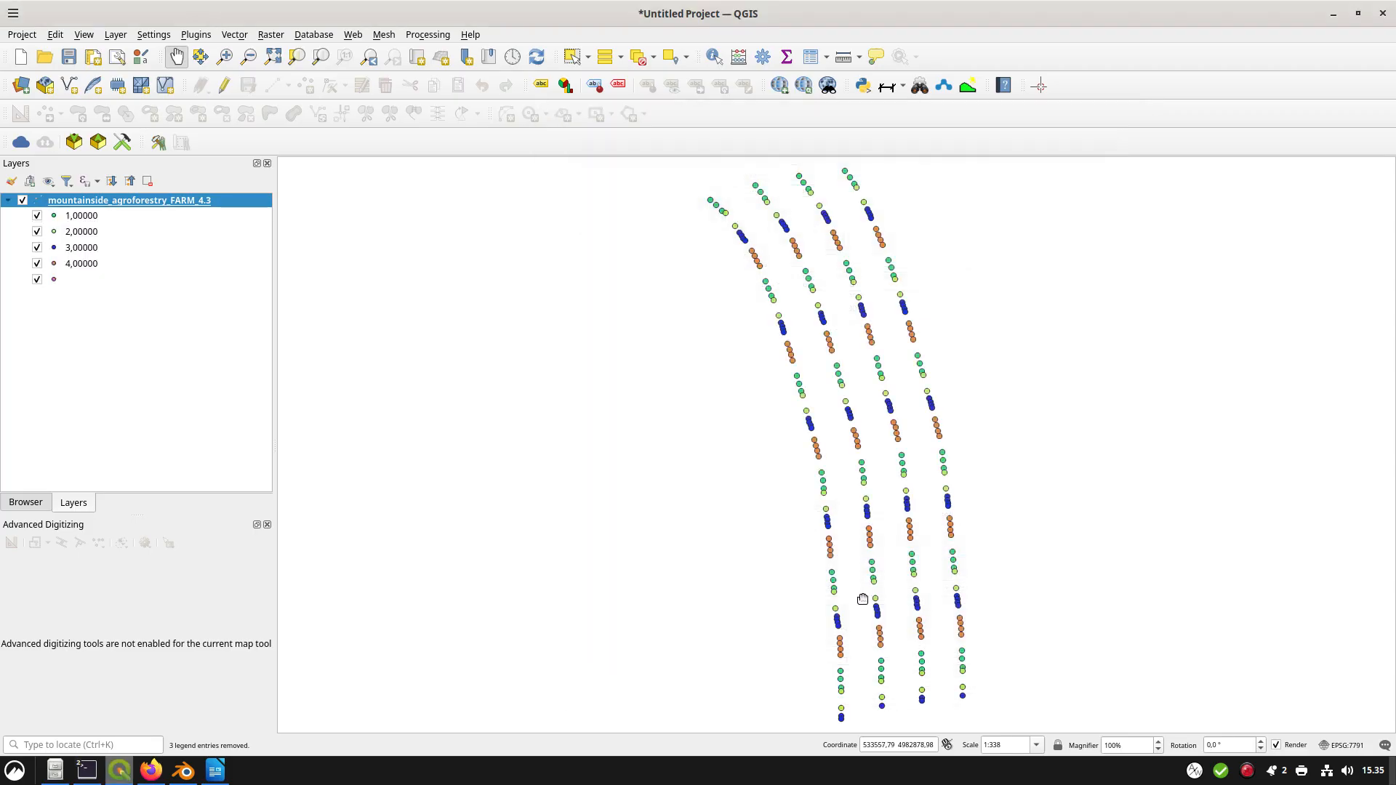
Add the Google Hybrid basemap from QuickMapServices beneath the agroforestry points to check their location on satellite imagery
click(355, 35)
mouse_move(399, 70)
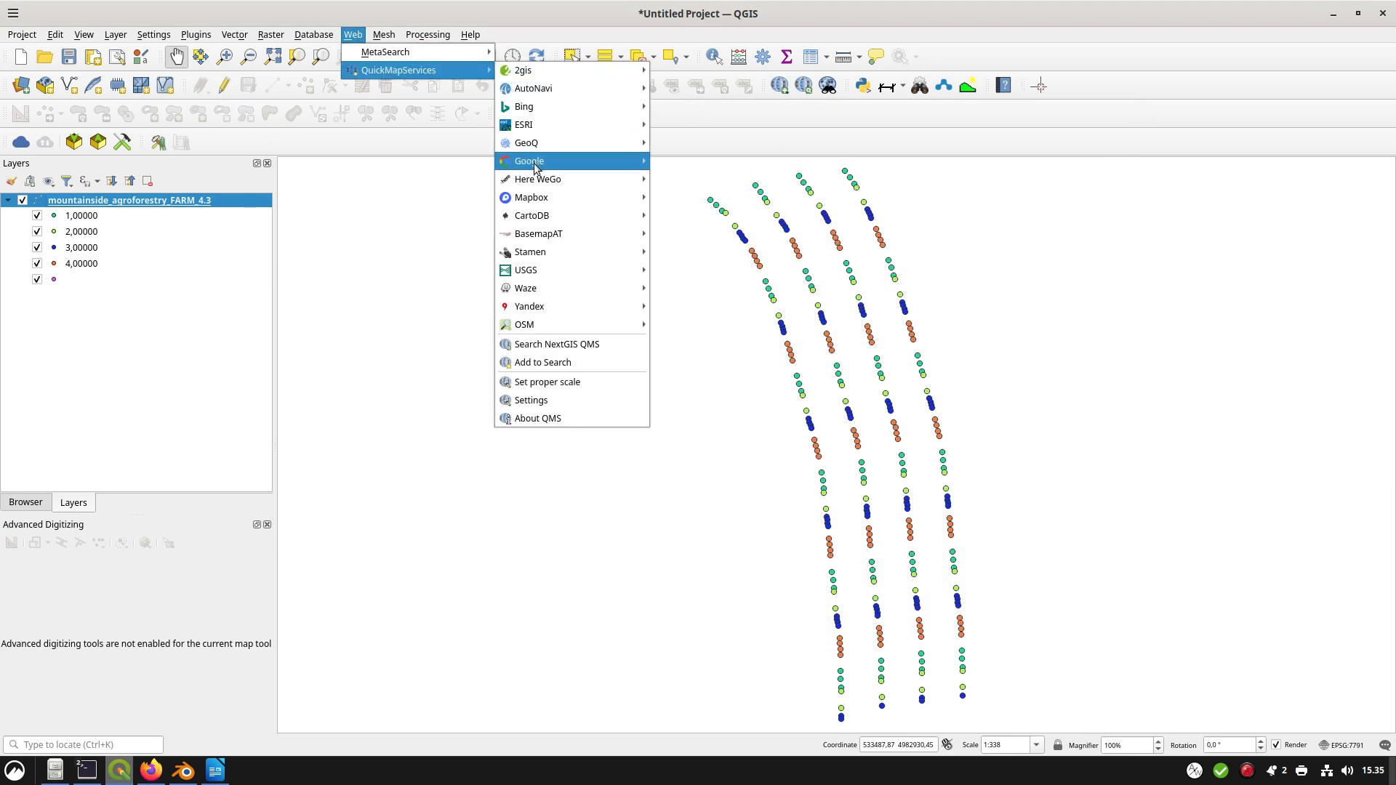
mouse_move(536, 168)
click(712, 166)
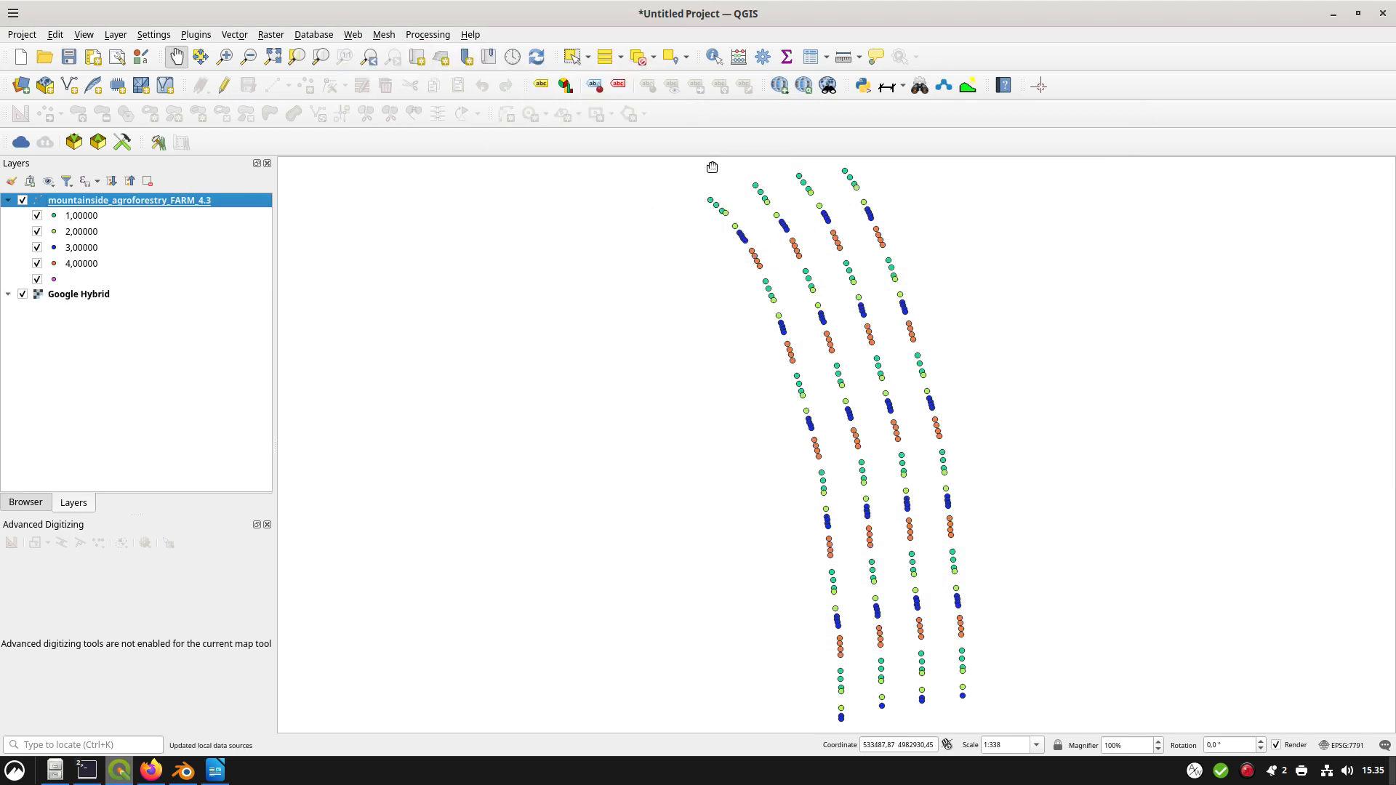
scroll(792, 421, down, 2)
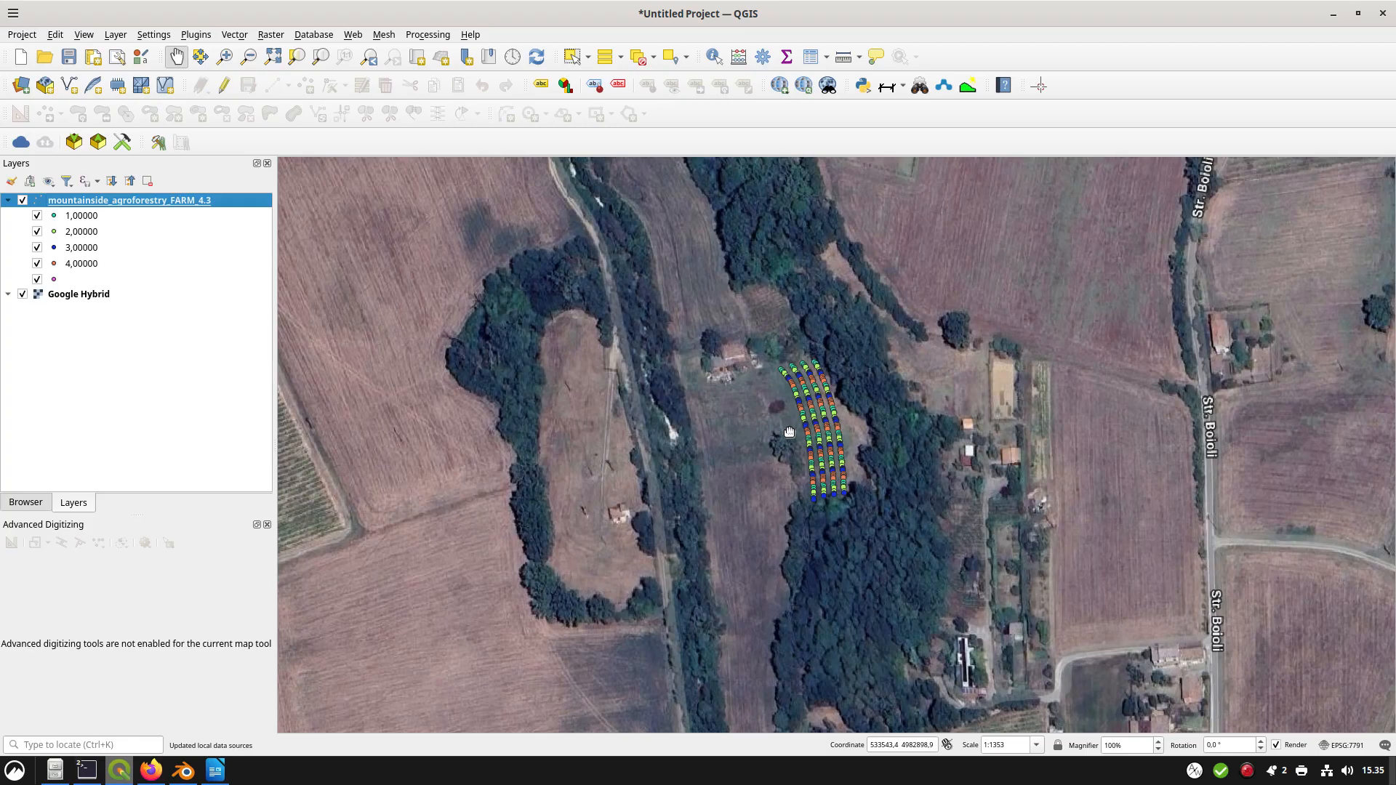
Switch back to Blender and clear the scene's georeferencing in the Geoscene settings
key(alt+Tab)
key(alt+Tab)
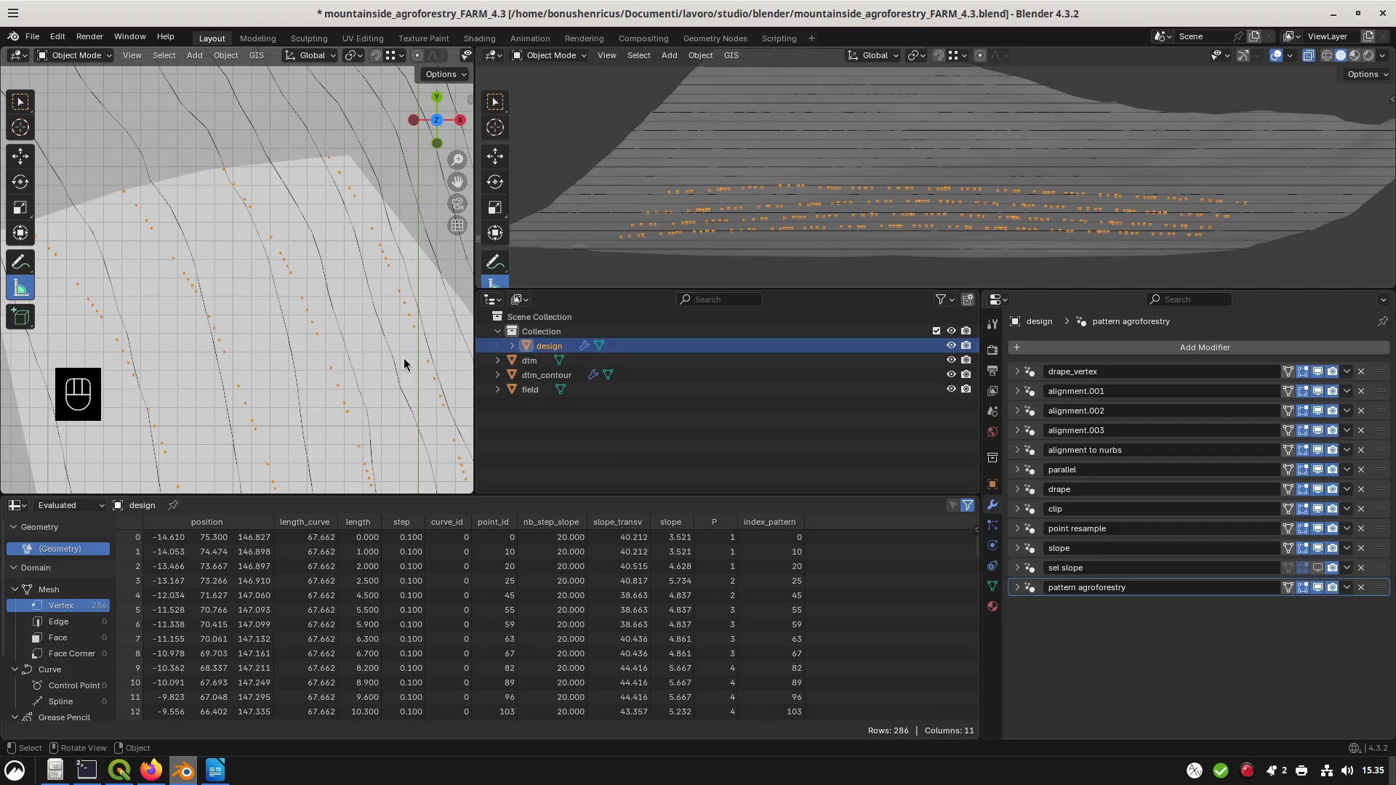
key(n)
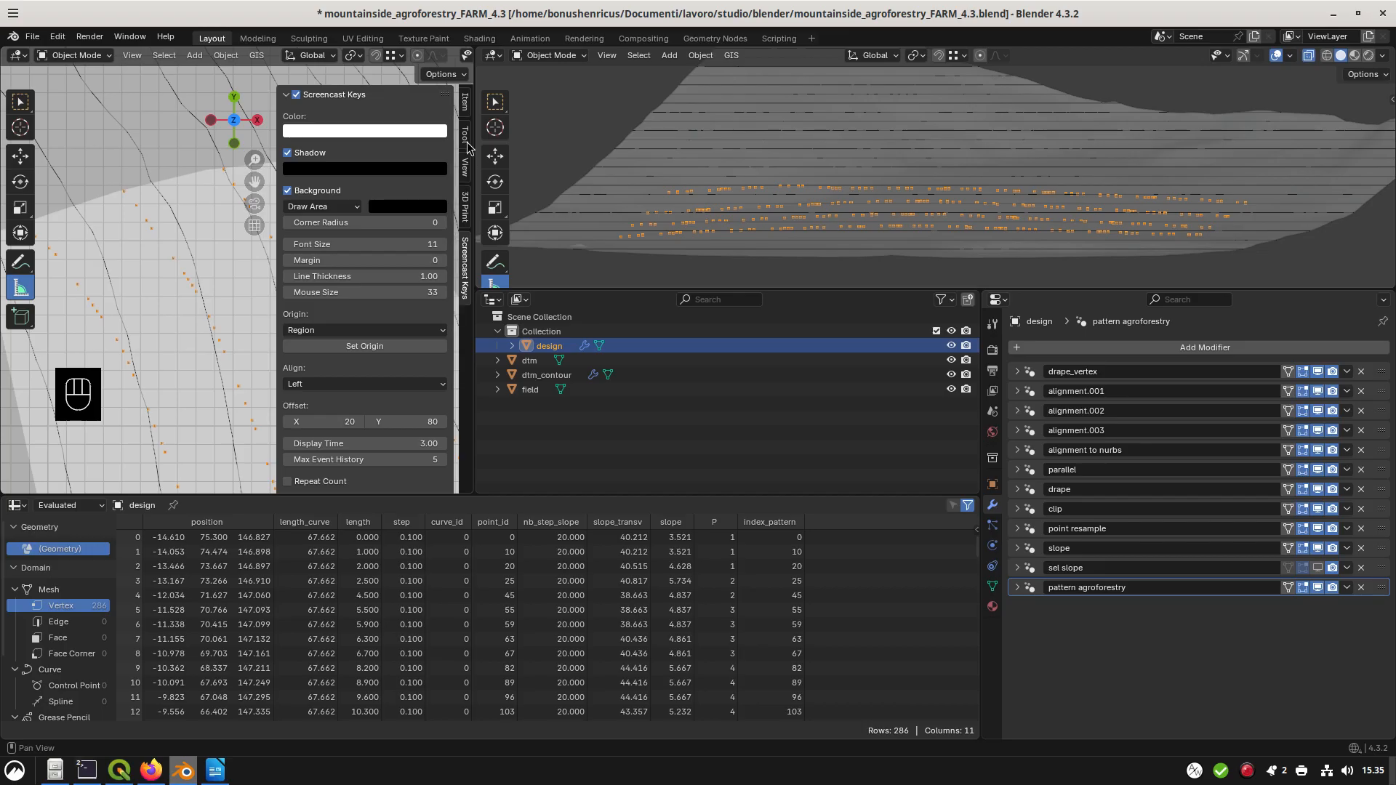
click(467, 170)
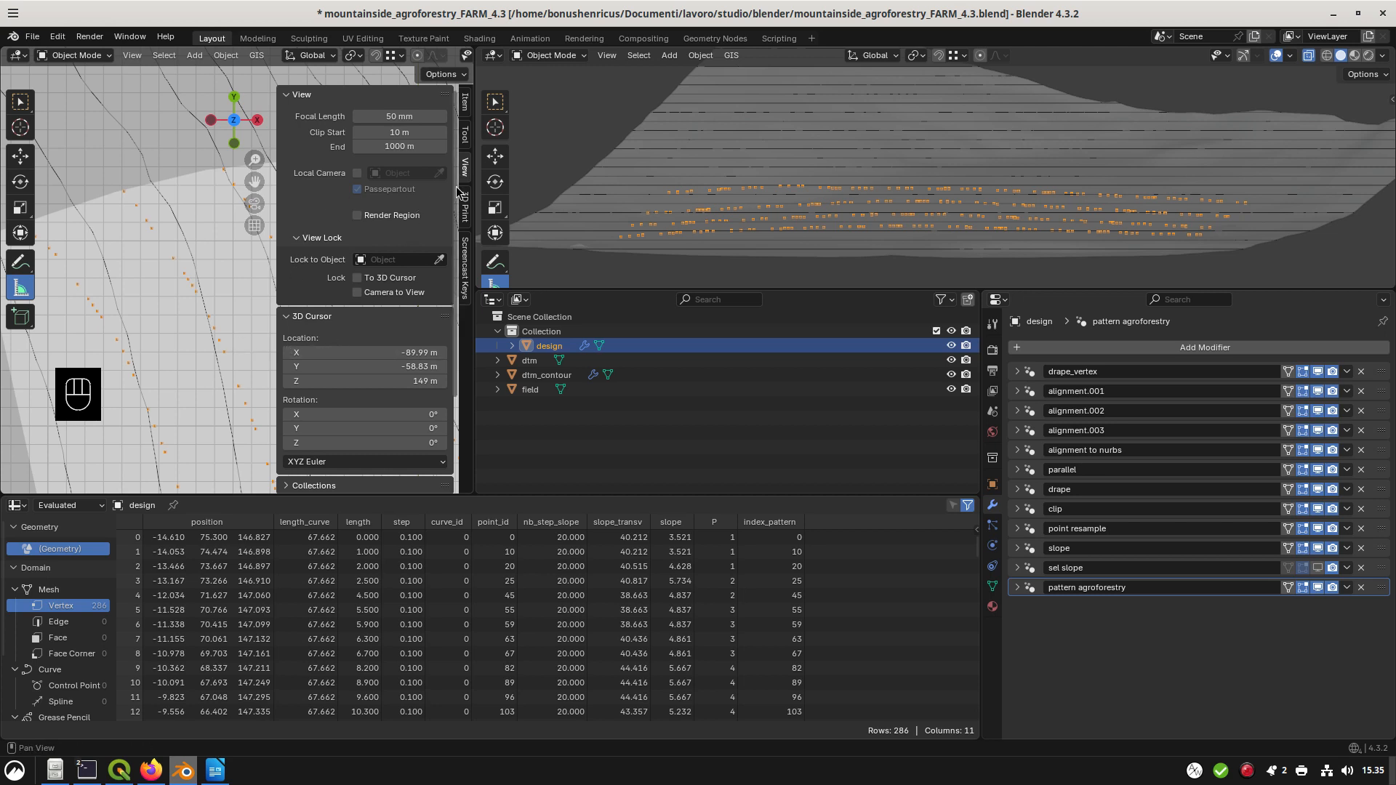
scroll(407, 334, down, 5)
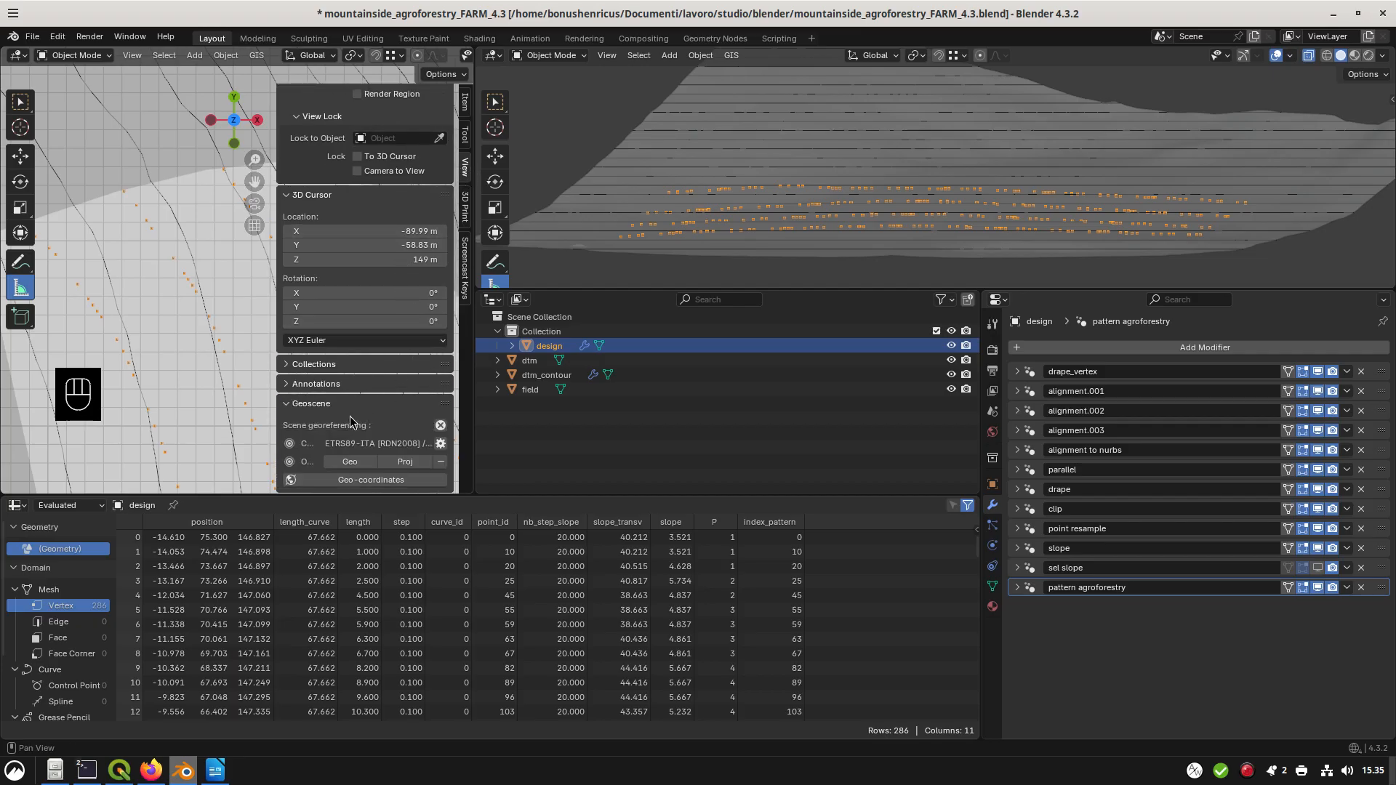
click(441, 426)
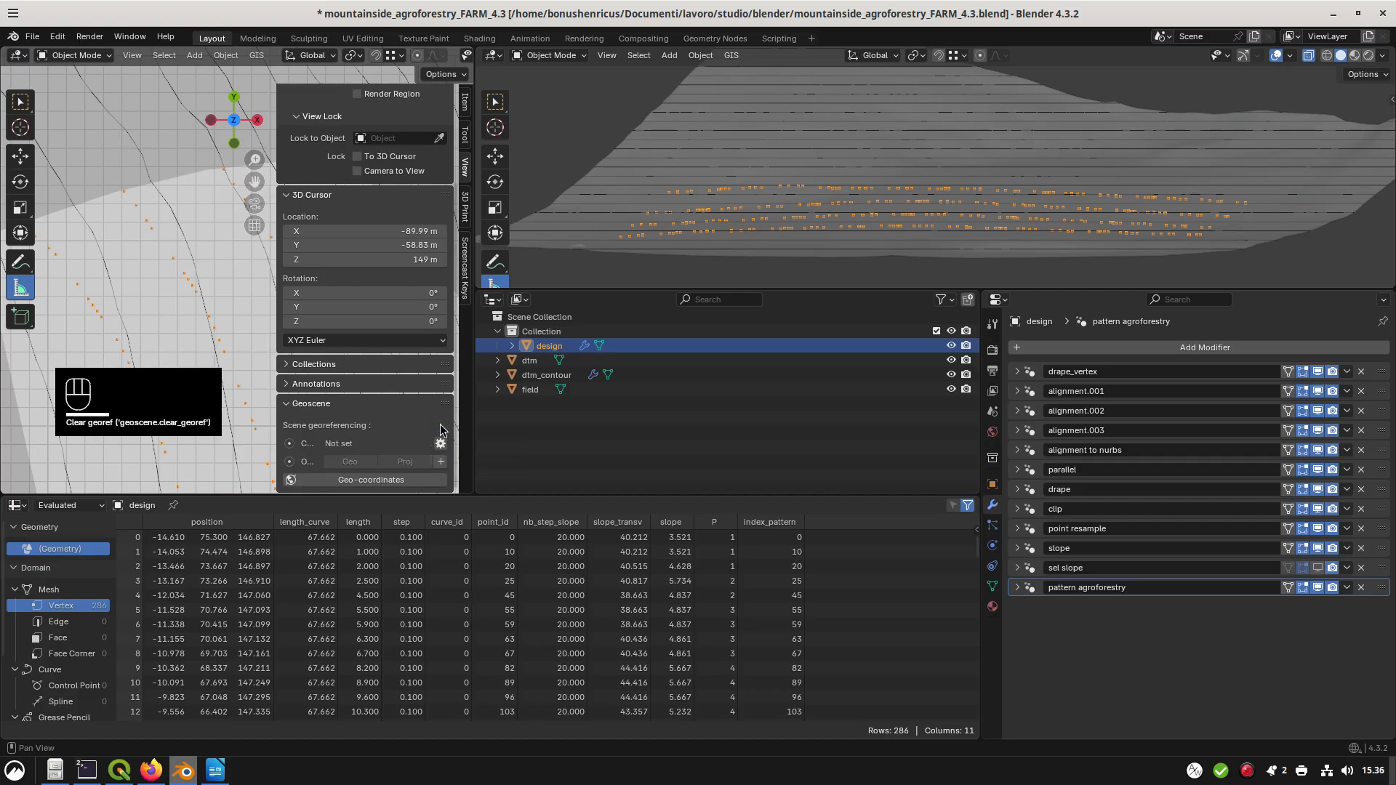
Delete the dtm, dtm_contour and field objects from the scene
click(539, 363)
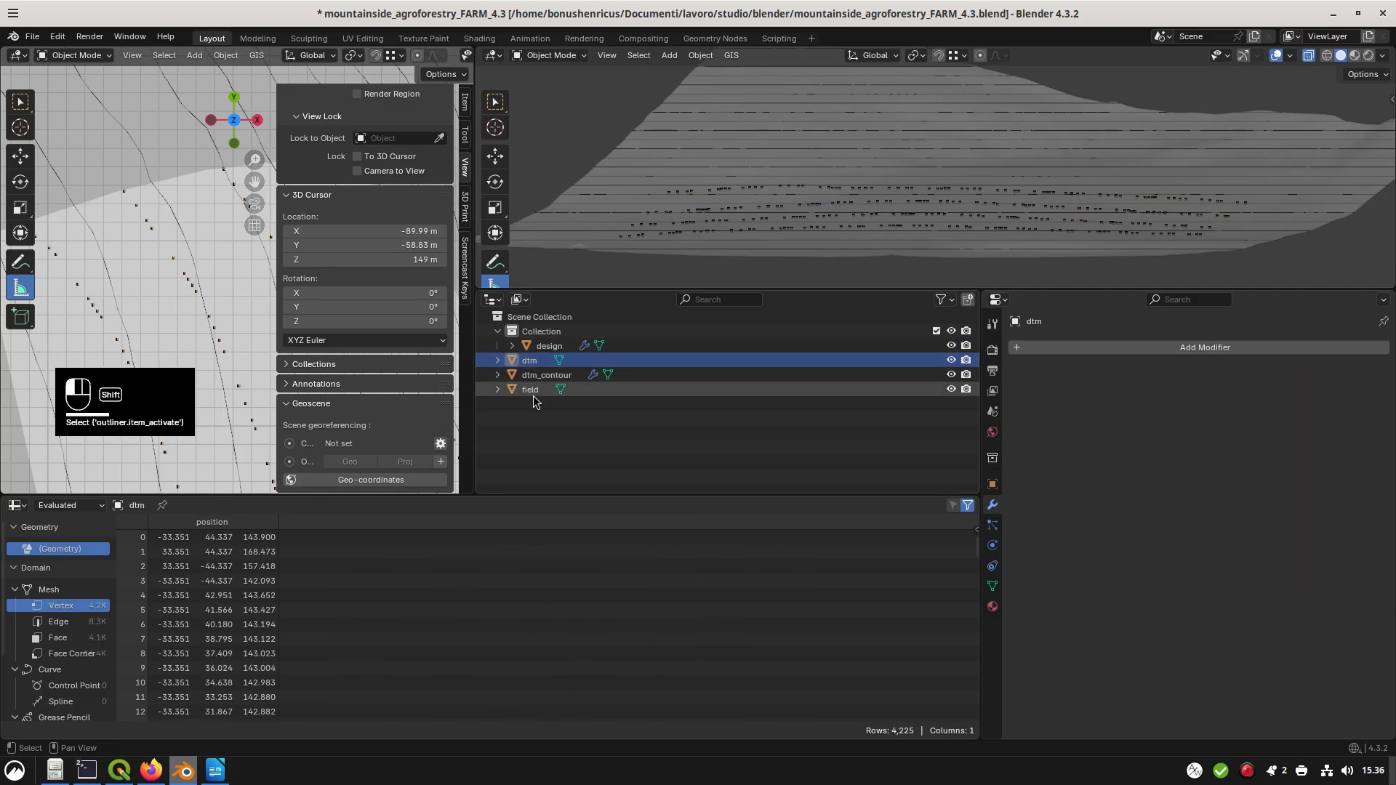
shift+click(534, 393)
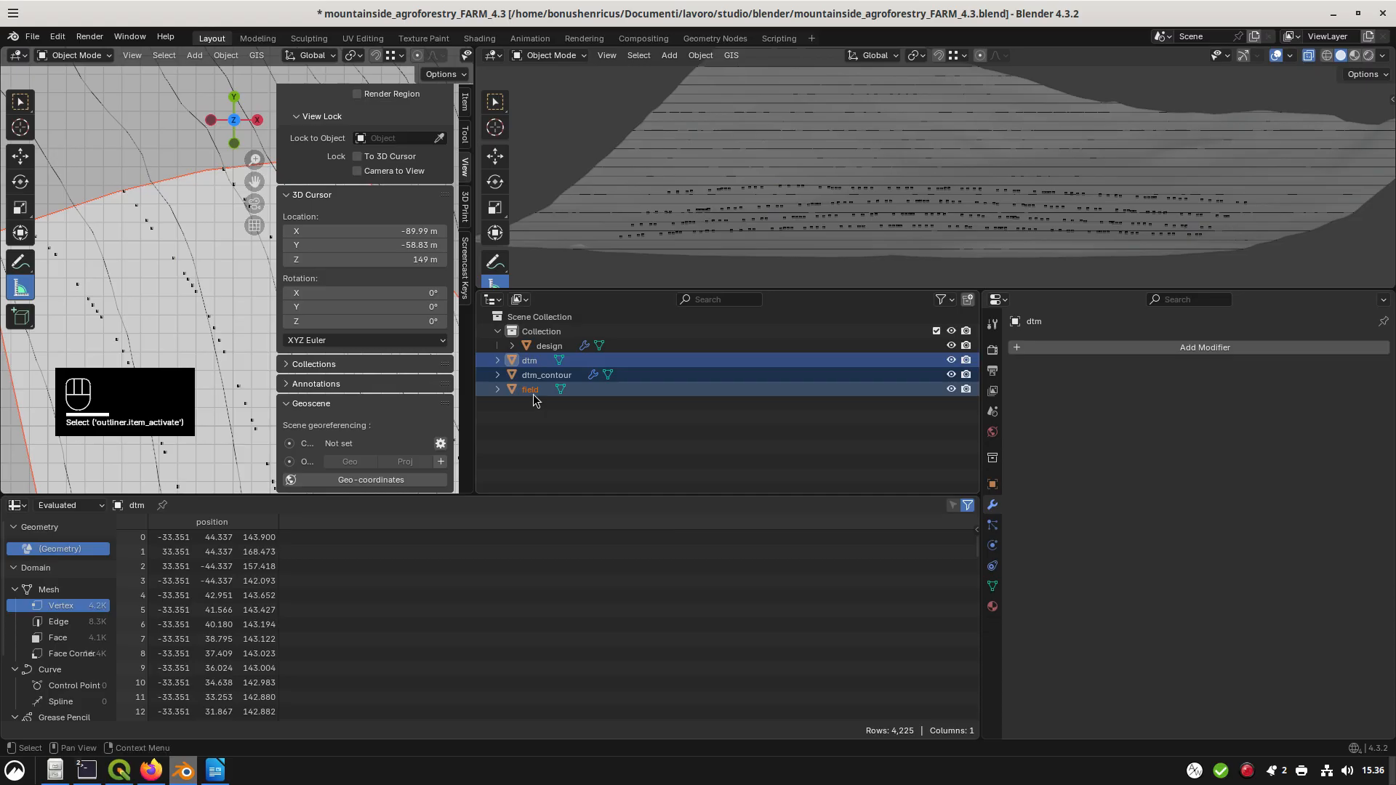
key(Delete)
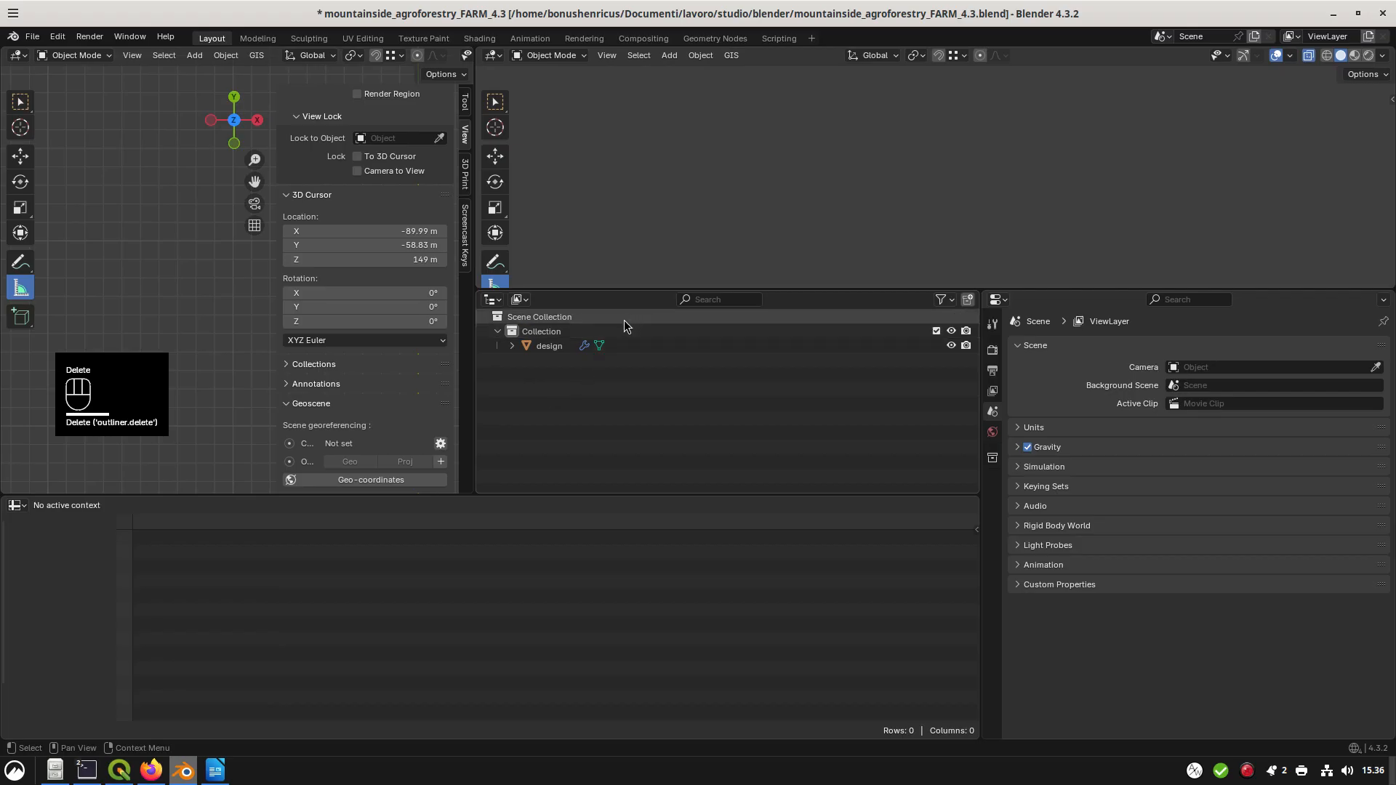
Turn off viewport display for all of the design object's active modifiers, from pattern agroforestry back up to drape_vertex
click(553, 351)
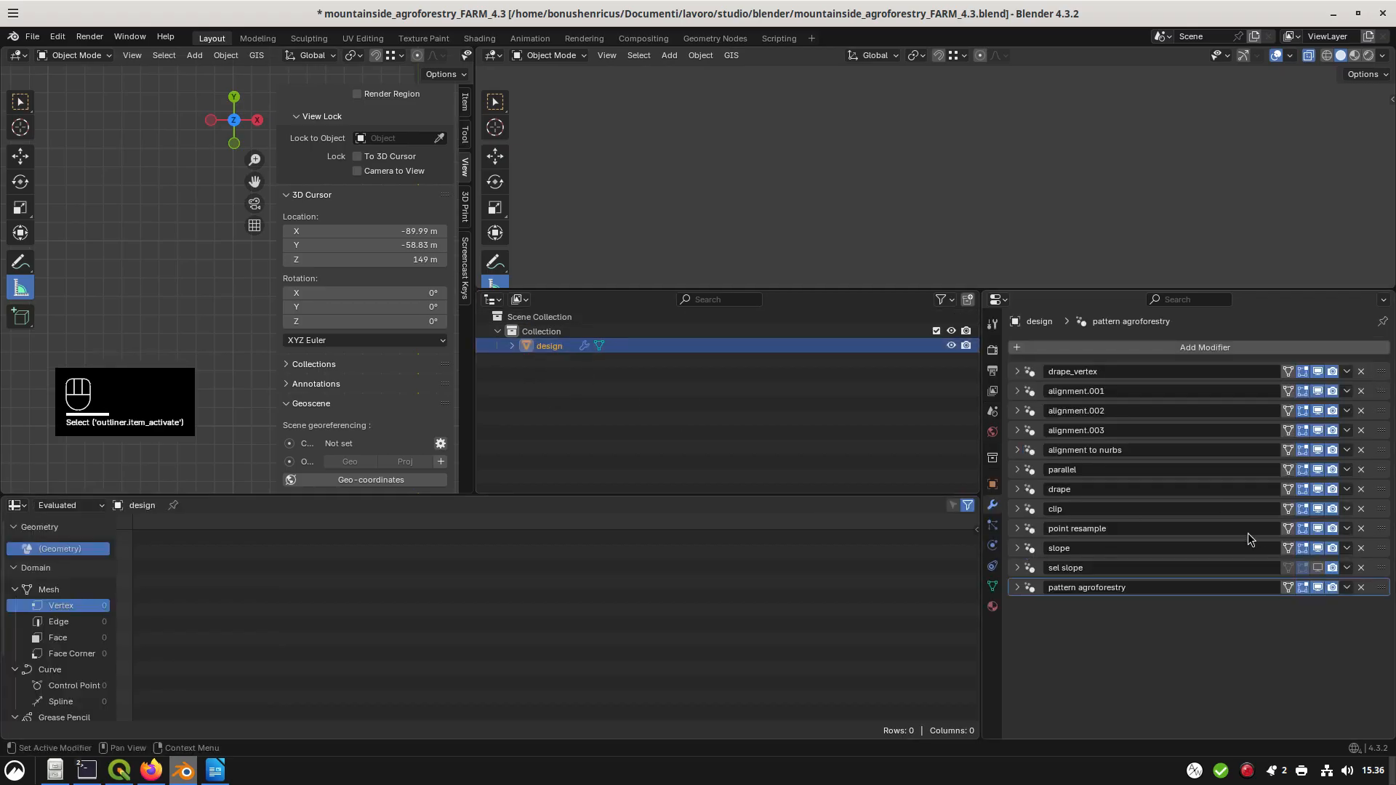
click(1319, 548)
click(1319, 493)
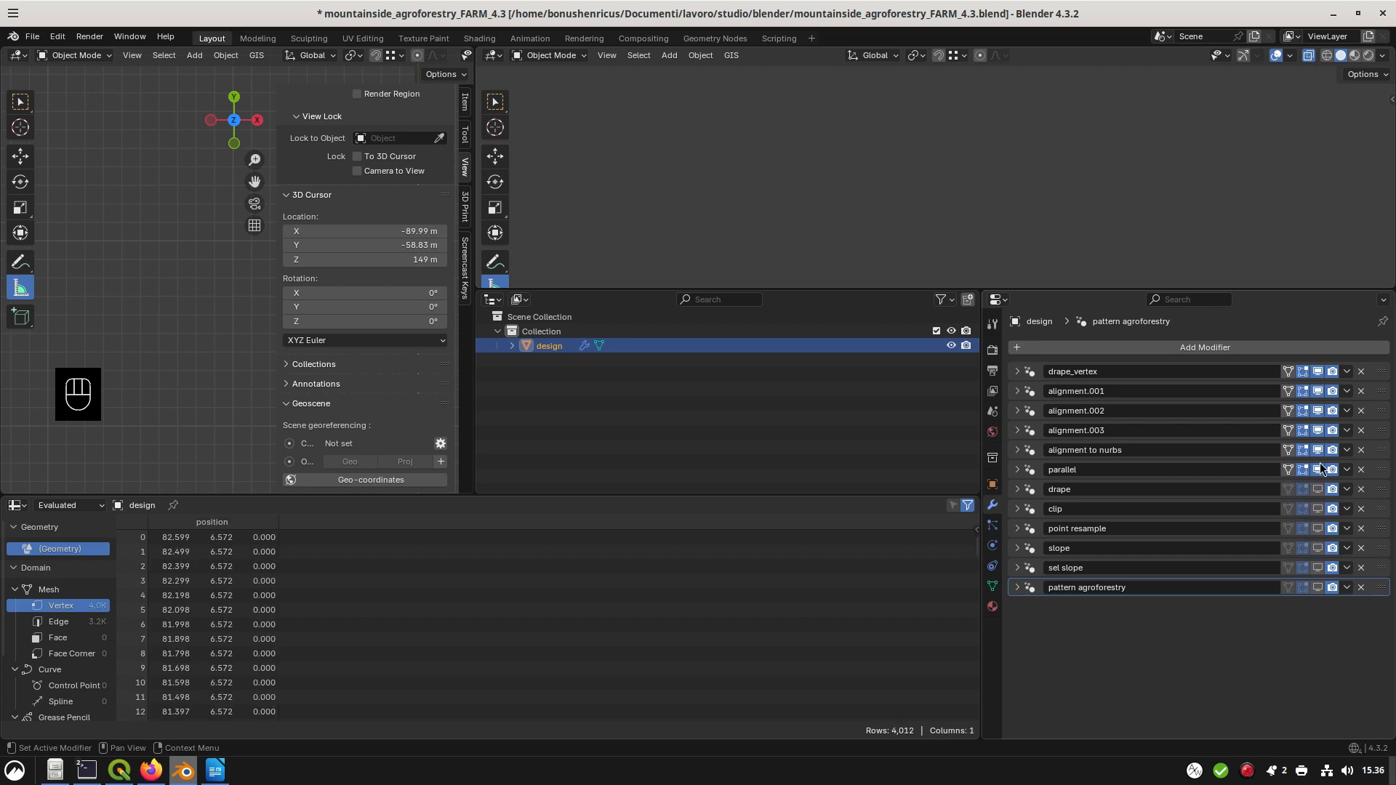
click(1319, 461)
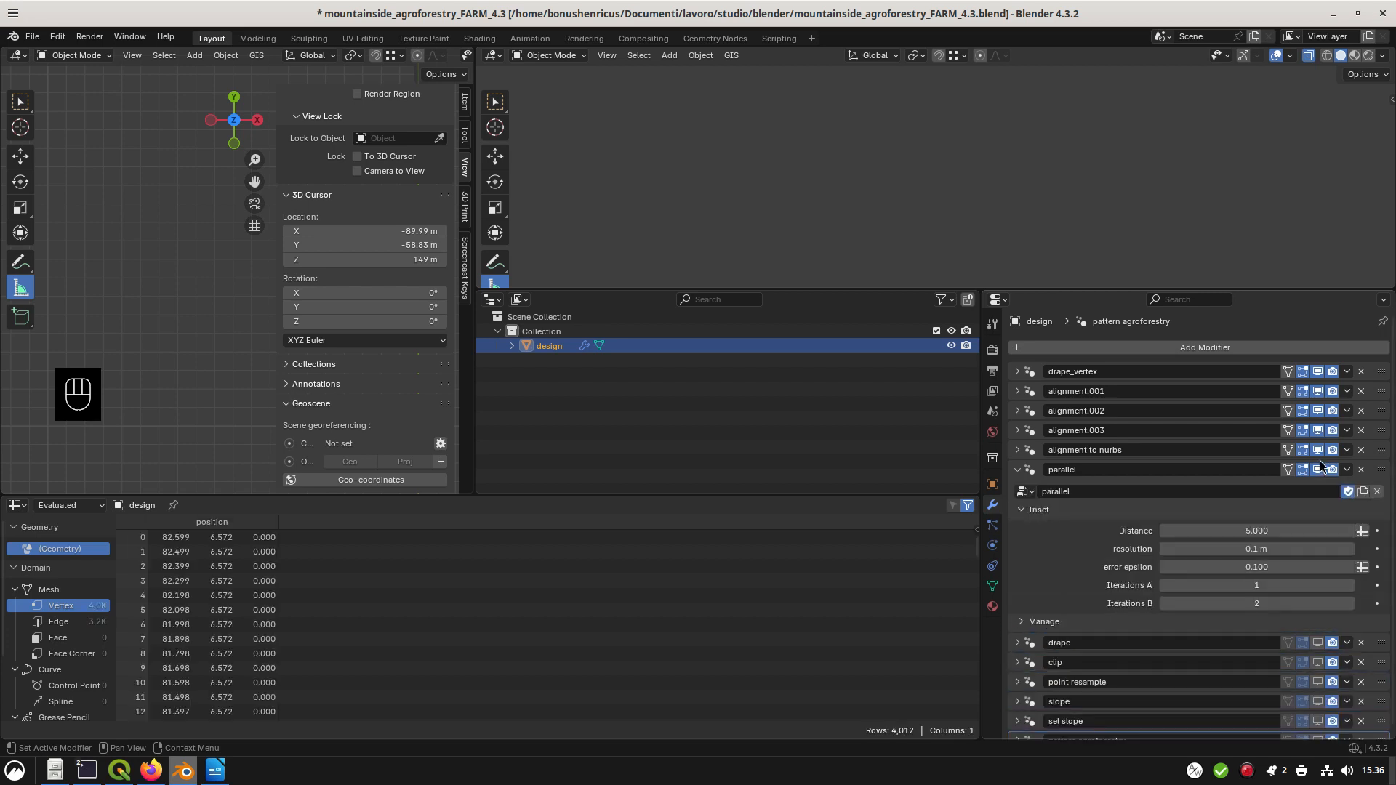
click(1318, 469)
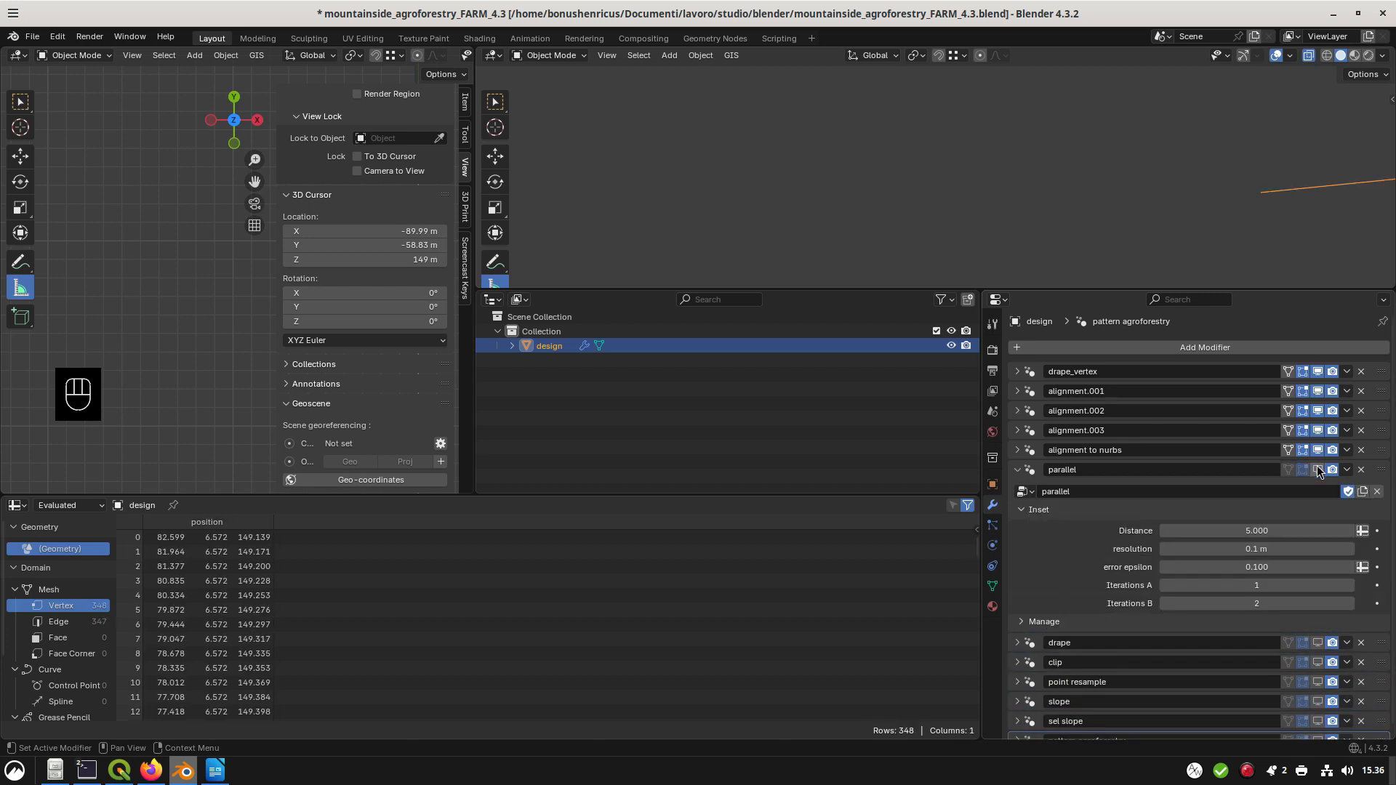
drag(1320, 454, 1317, 373)
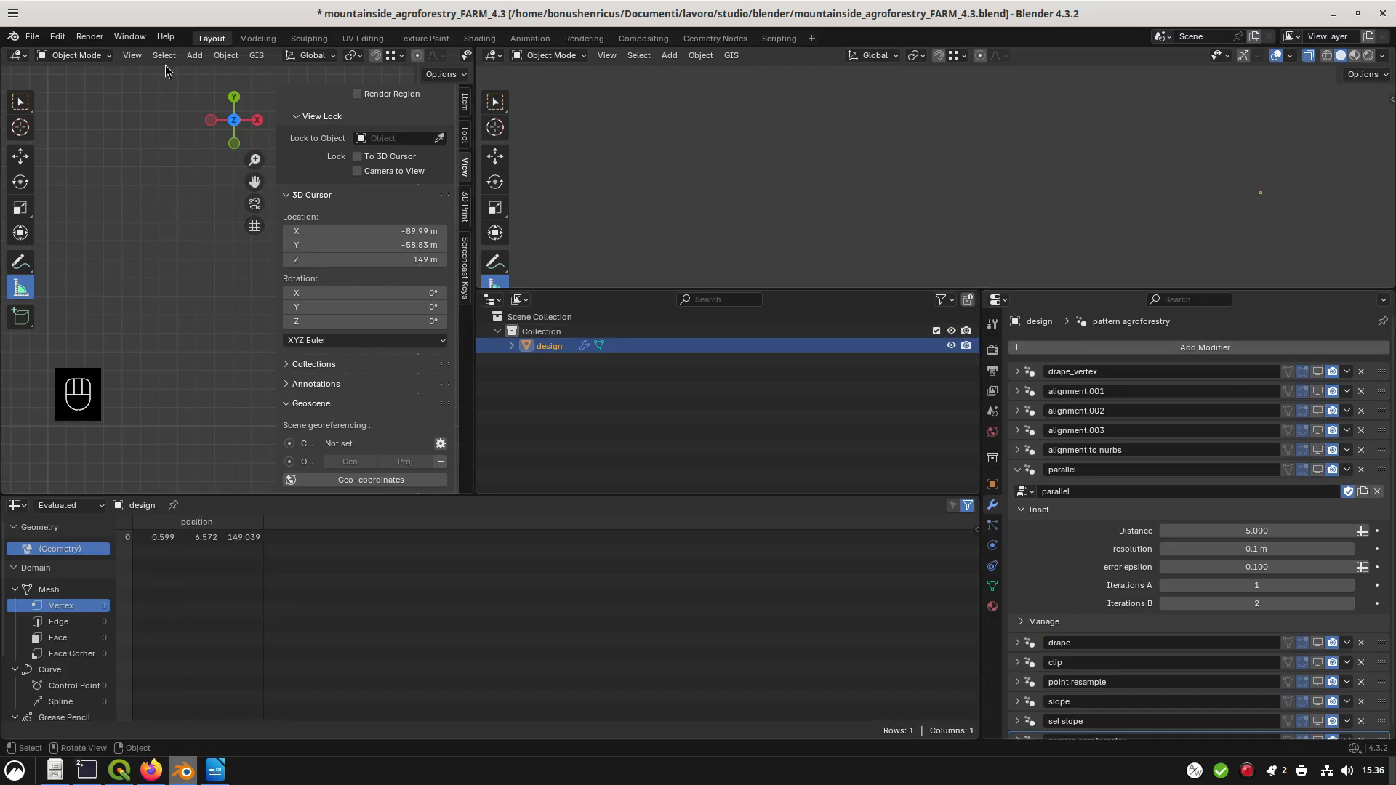
Set up a BlenderGIS georaster import in DEM as displacement texture mode with the ETRS89-ITA [RDN2008] CRS
click(256, 56)
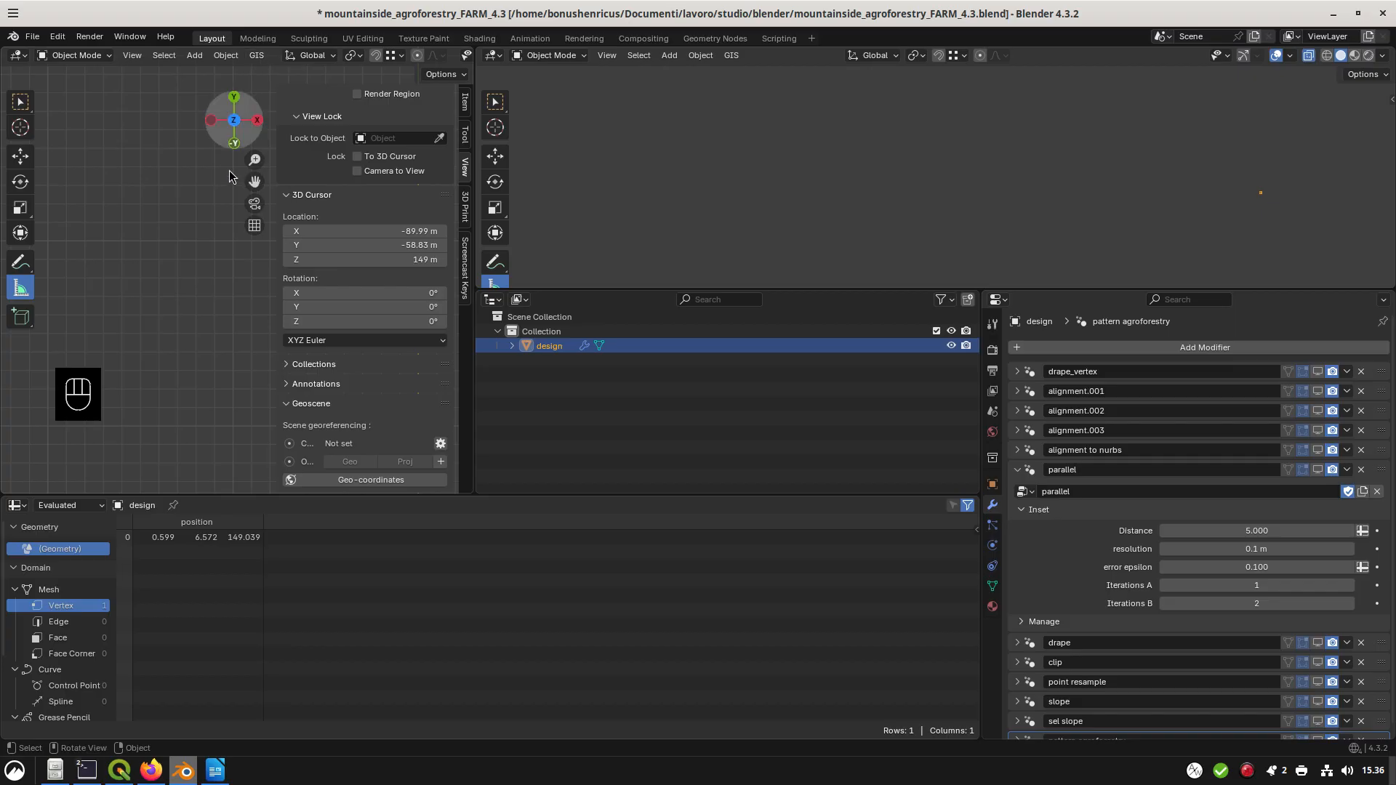
key(n)
click(256, 56)
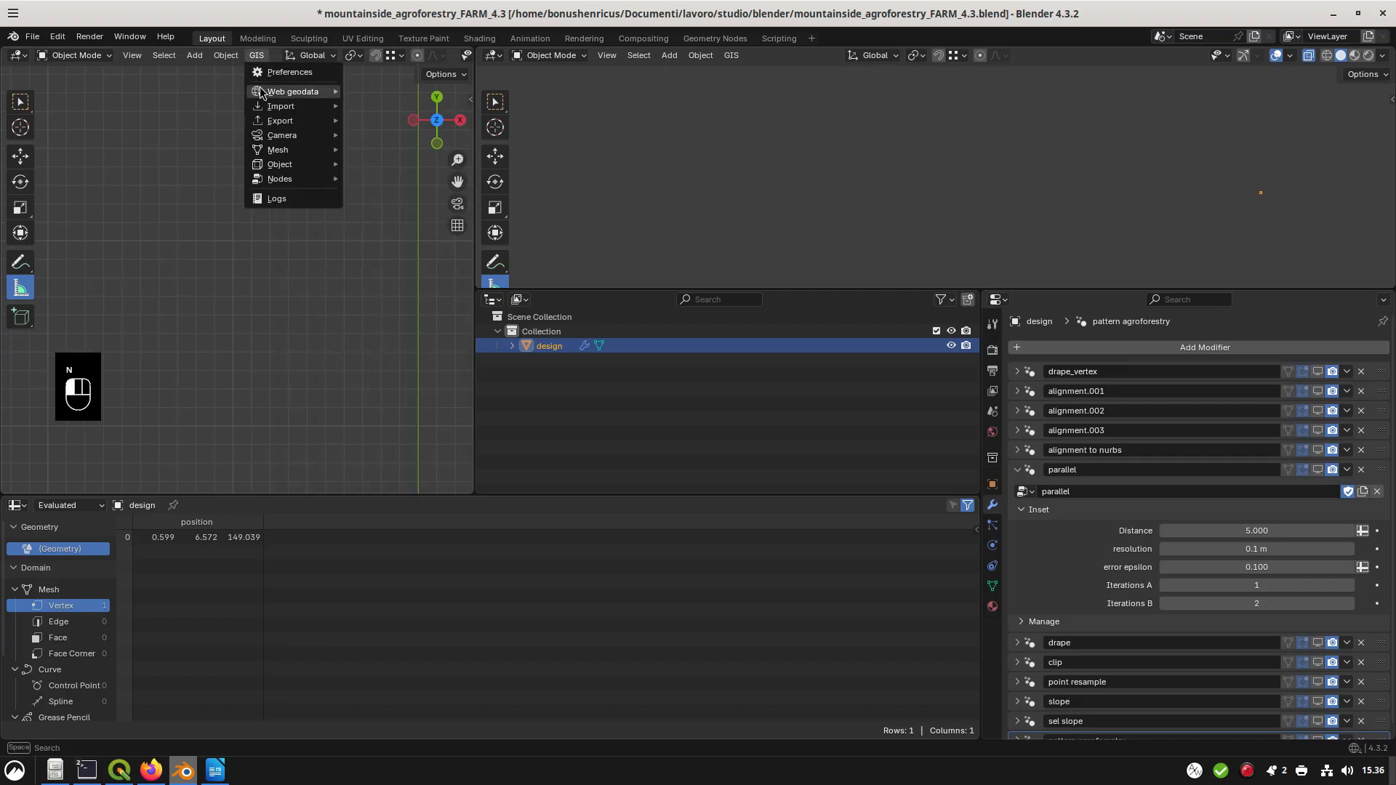
mouse_move(316, 109)
click(422, 120)
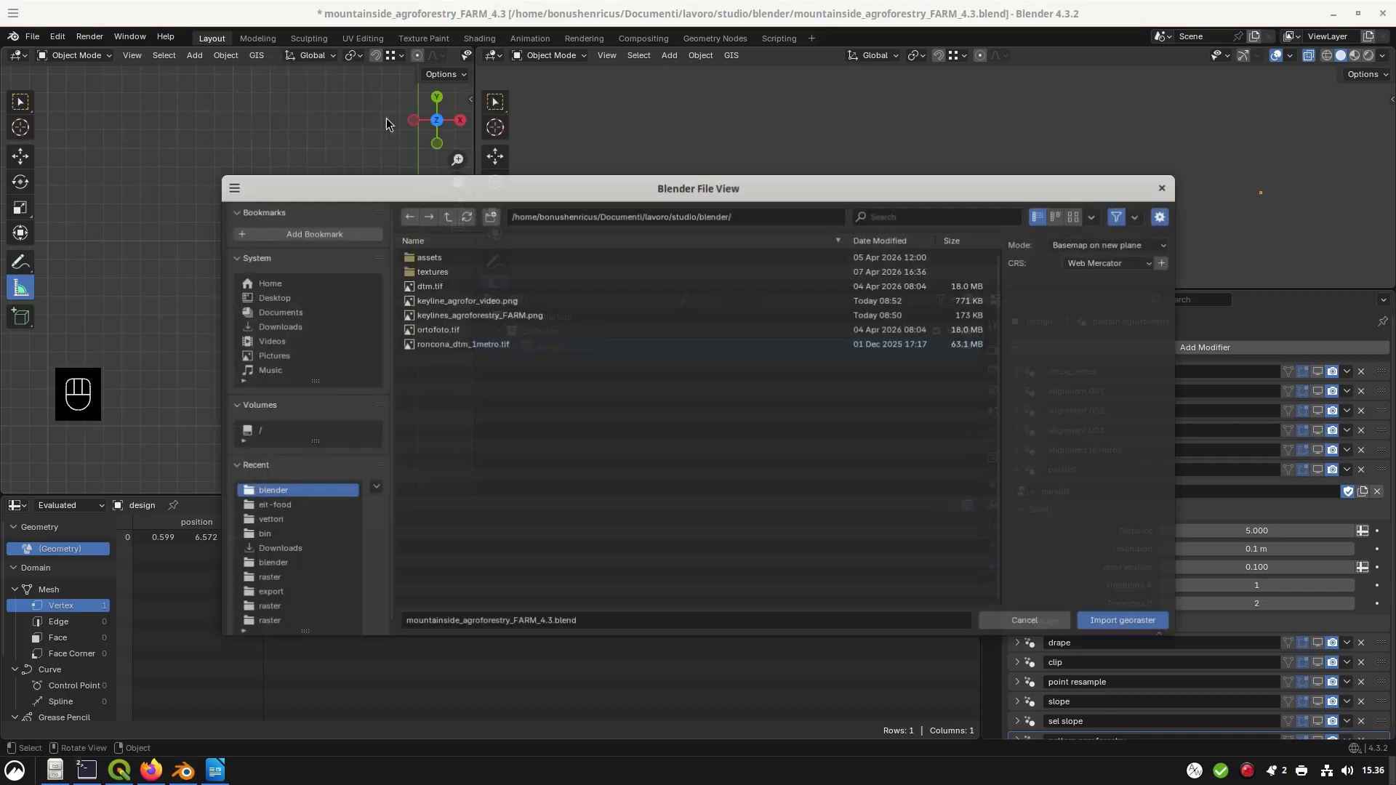
click(1117, 245)
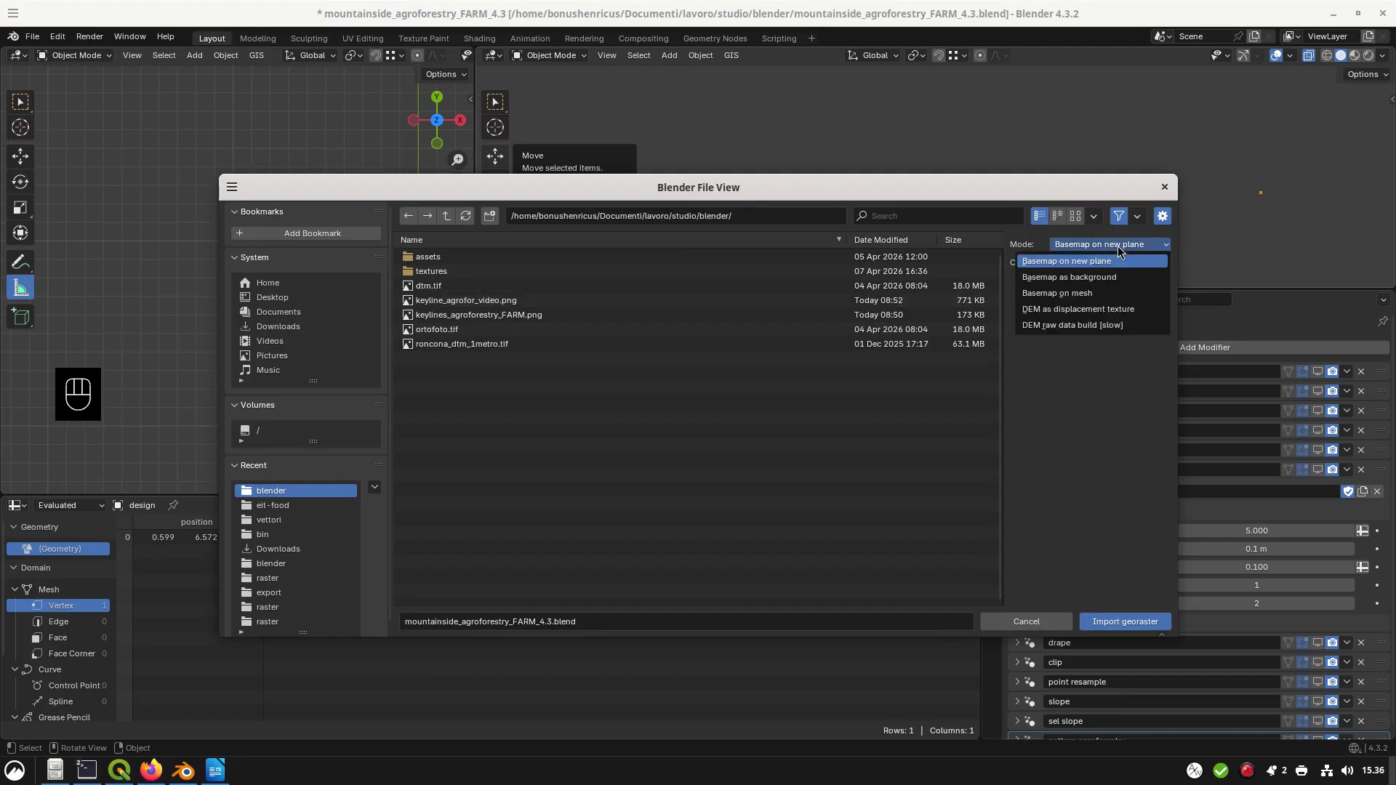
click(1098, 311)
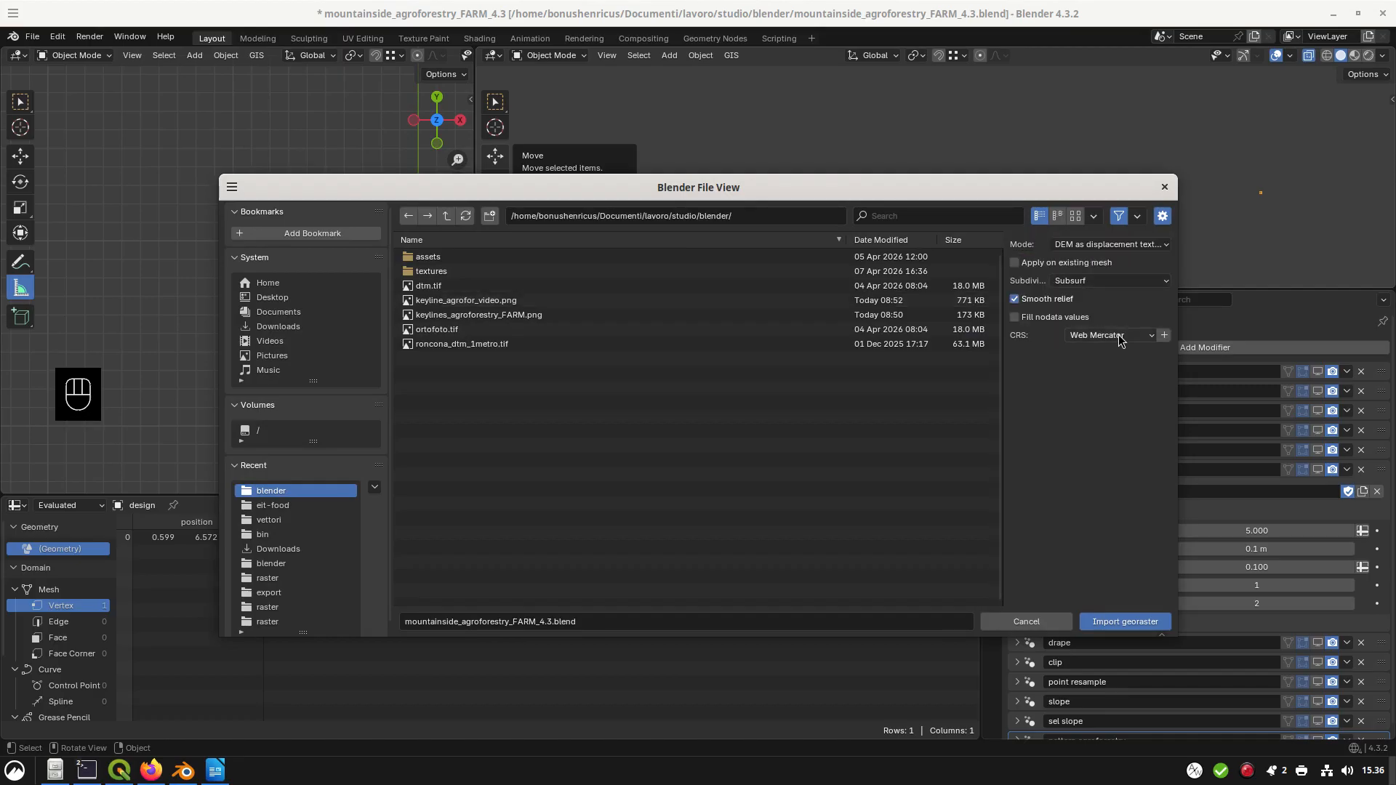
click(1113, 336)
click(1079, 384)
Use Subsurf subdivision for the terrain and import roncona_dtm_1metro.tif from the blender folder
click(1091, 288)
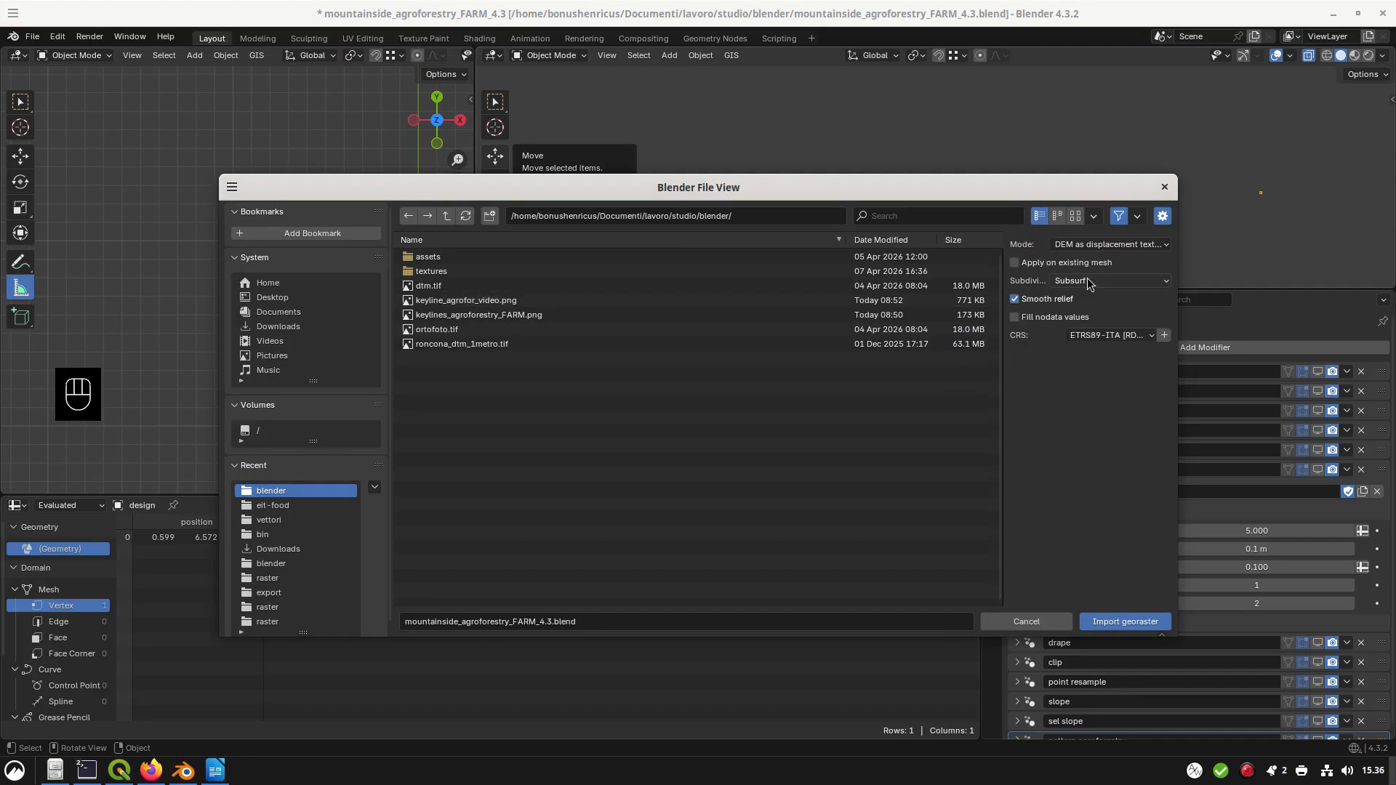
click(1088, 339)
click(1098, 281)
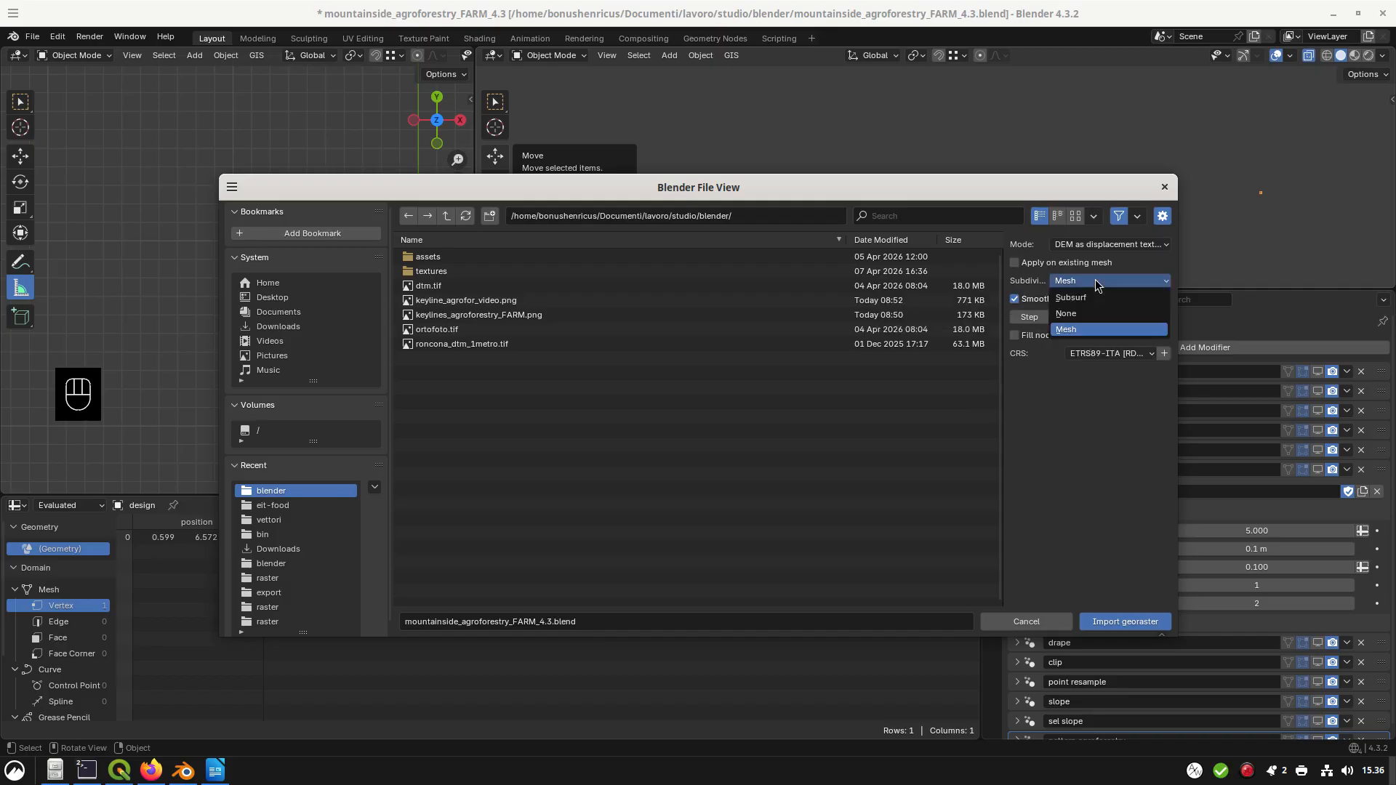
click(1089, 287)
click(465, 344)
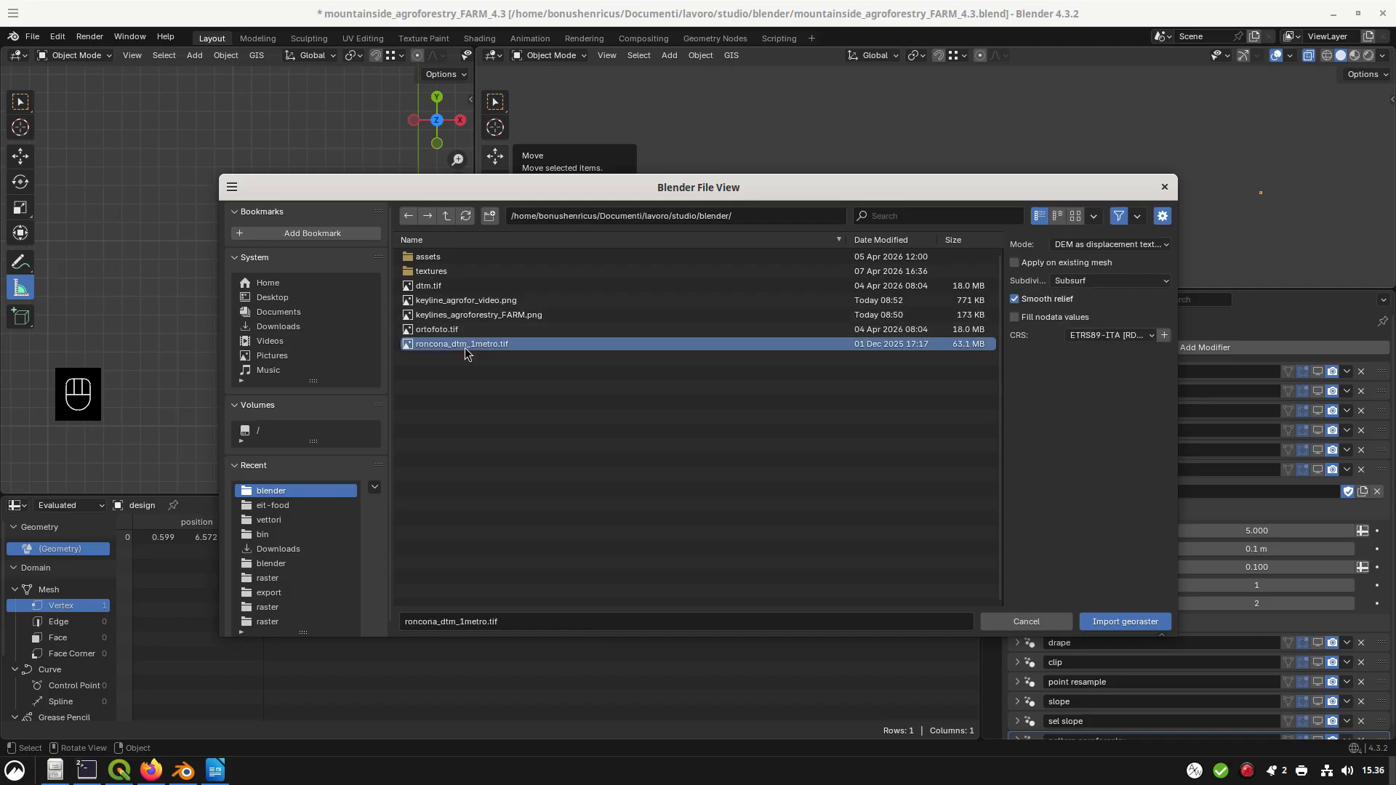
click(1098, 623)
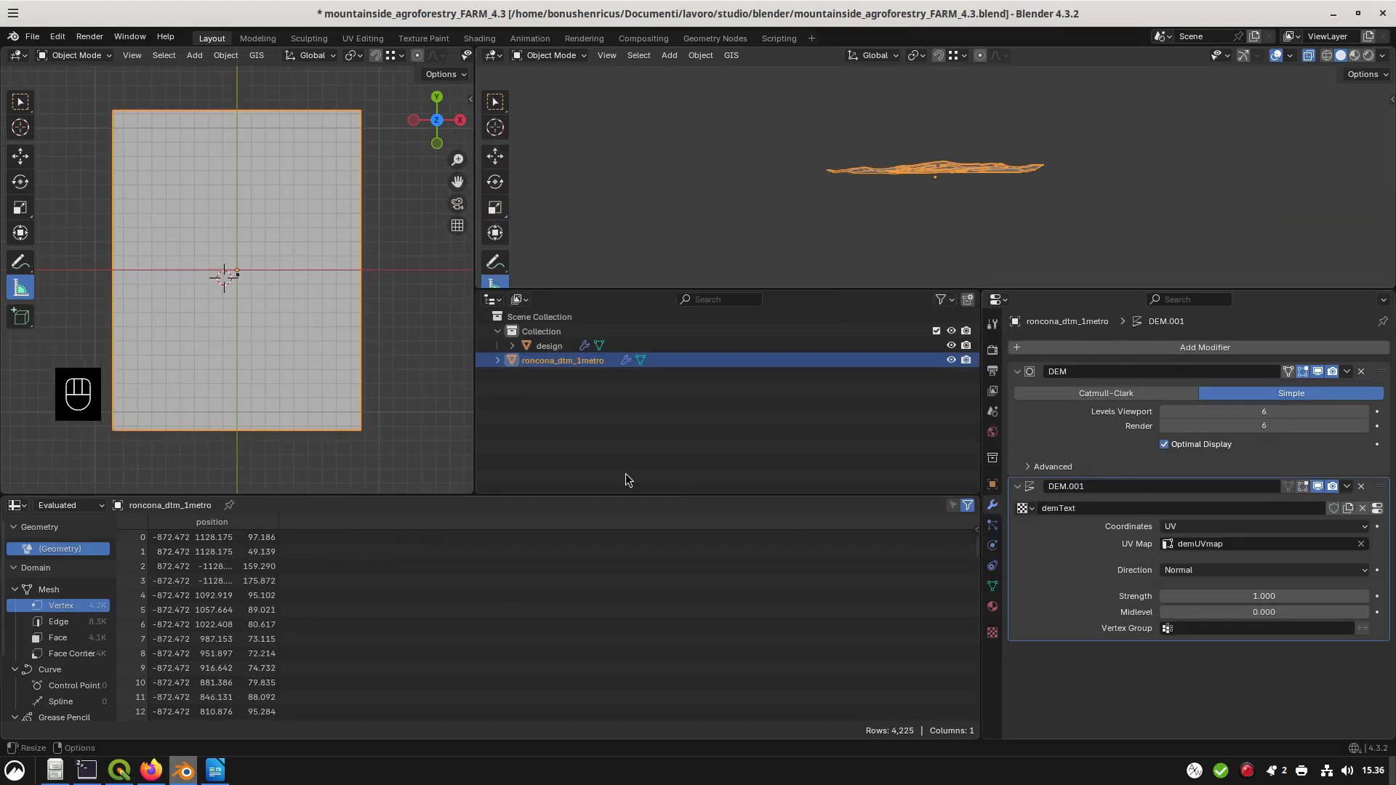
Import the field2.shp shapefile with BlenderGIS, using Geometry as elevation source and the scene's georeferencing
click(257, 56)
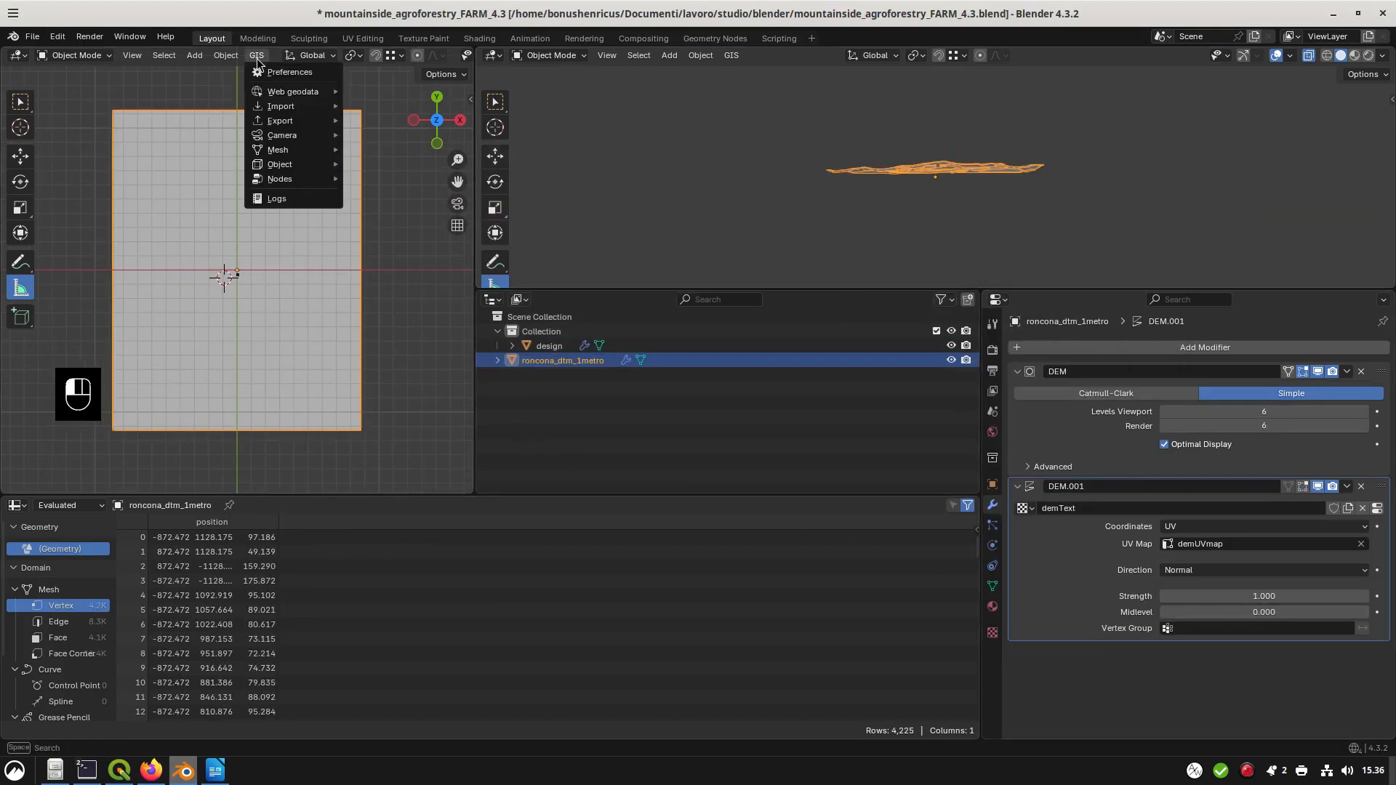
mouse_move(298, 106)
click(392, 106)
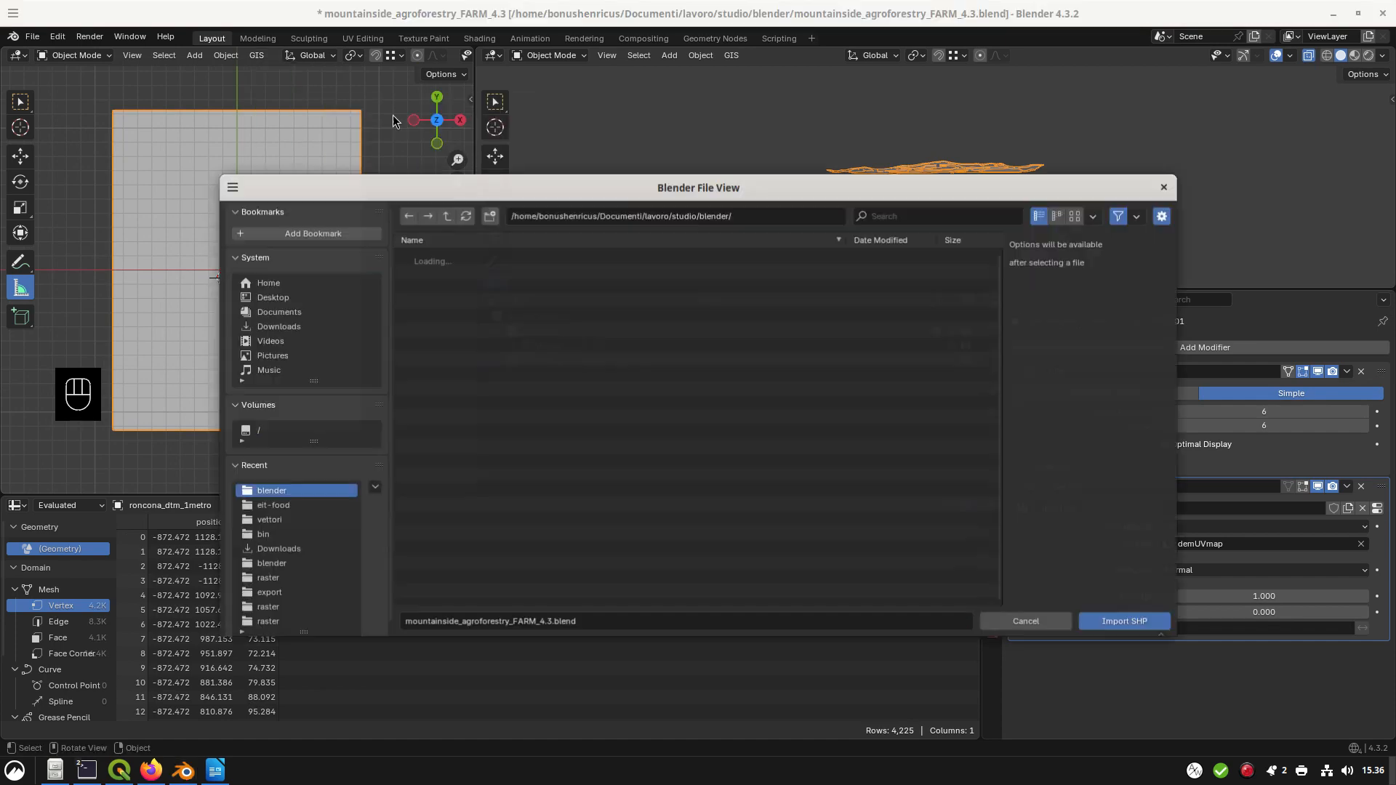
click(436, 286)
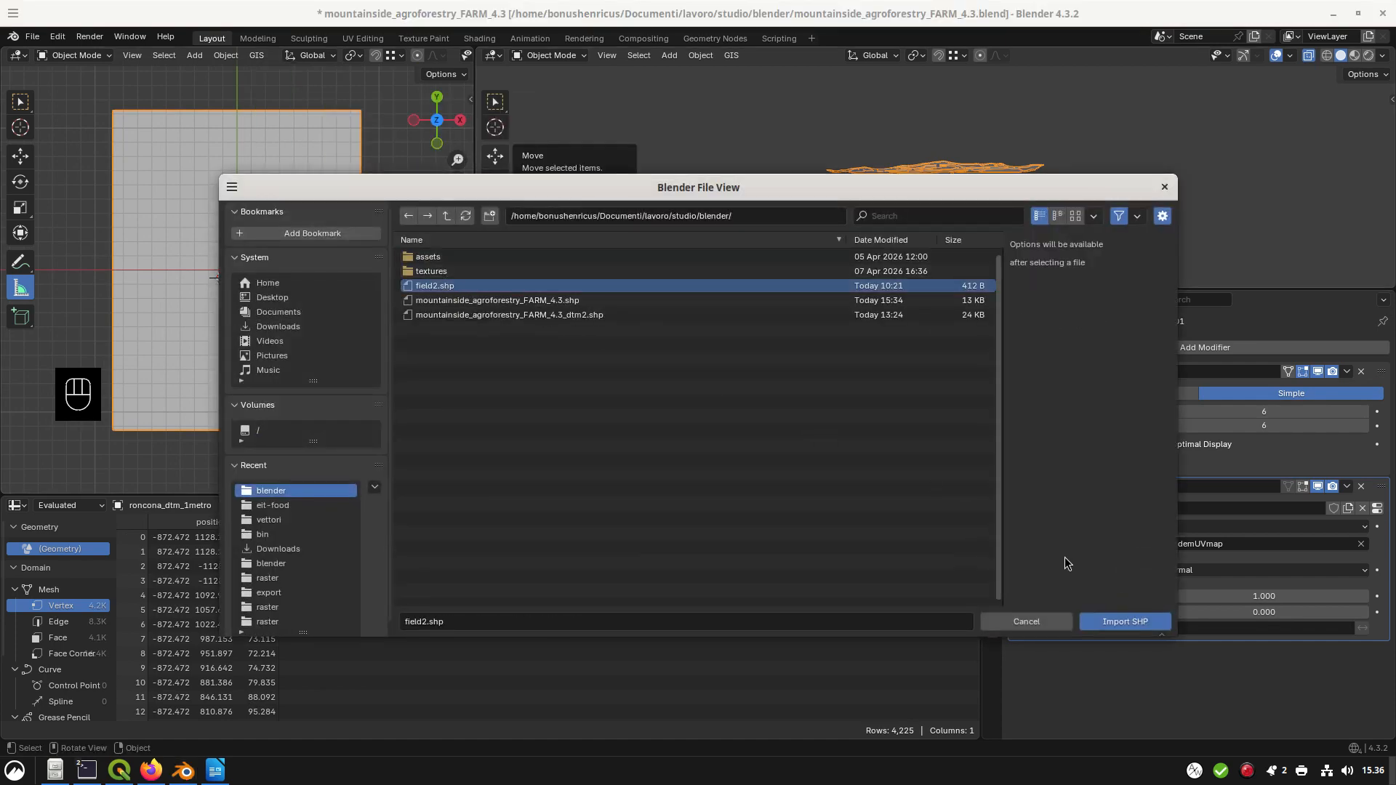
click(1139, 623)
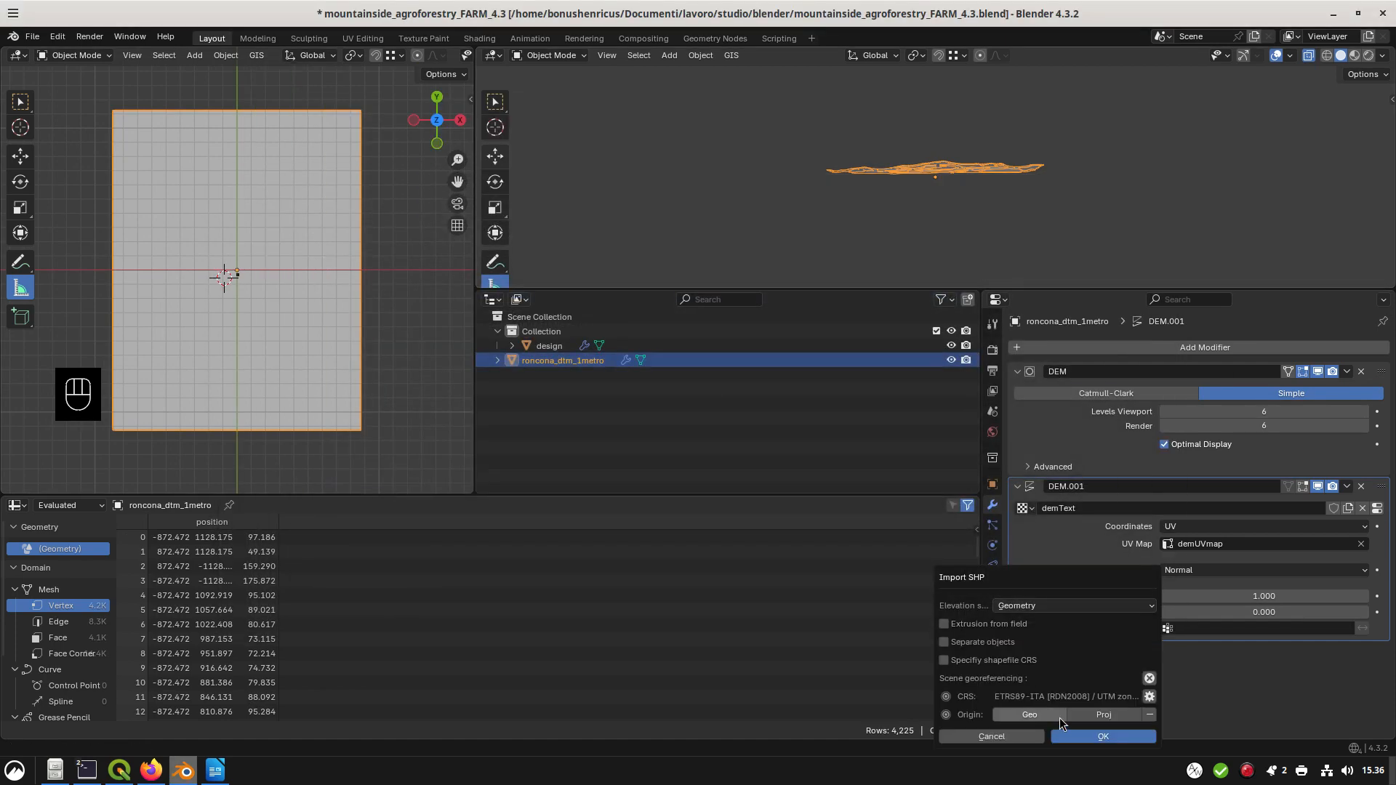
click(1103, 737)
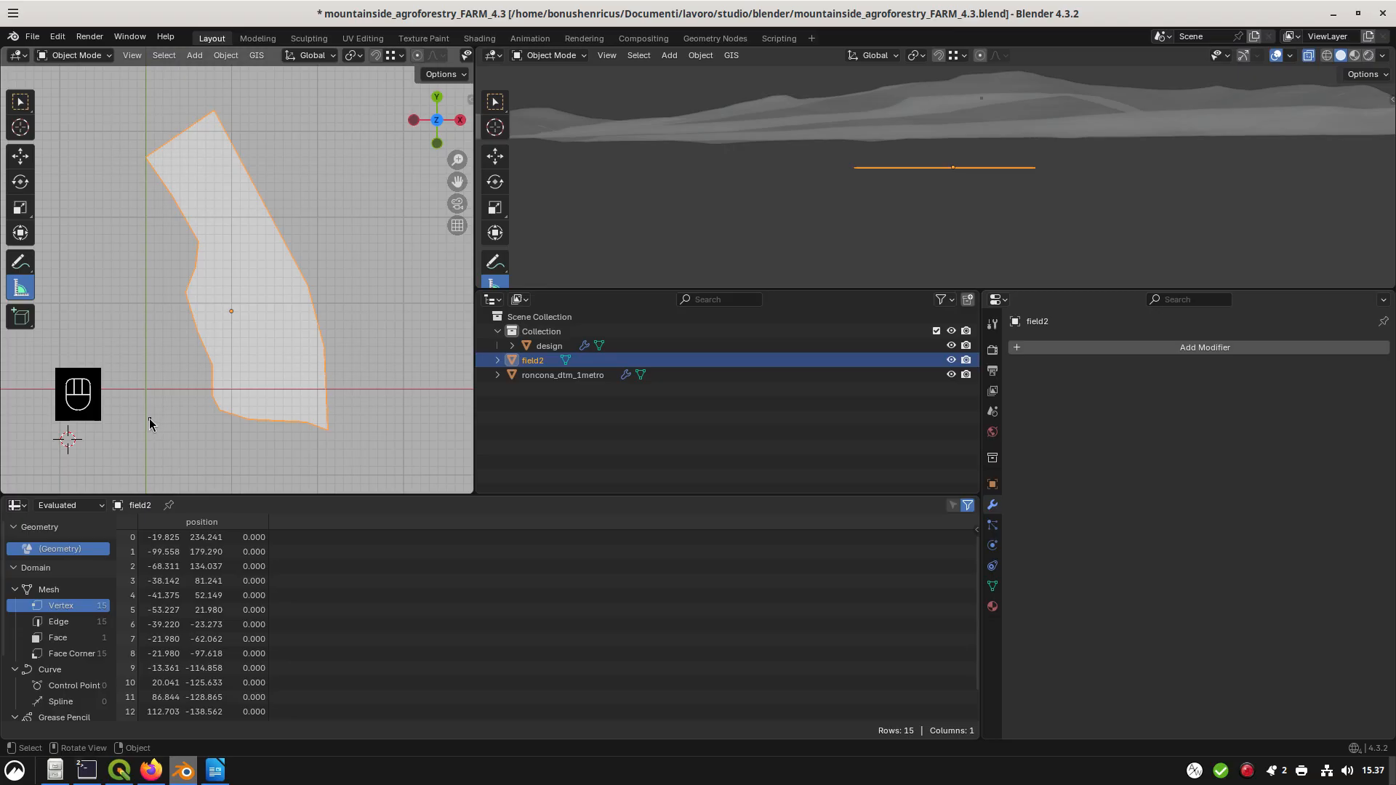
Move the design object inside the field2 outline, about 136 m along X and 107 m along Y
click(544, 347)
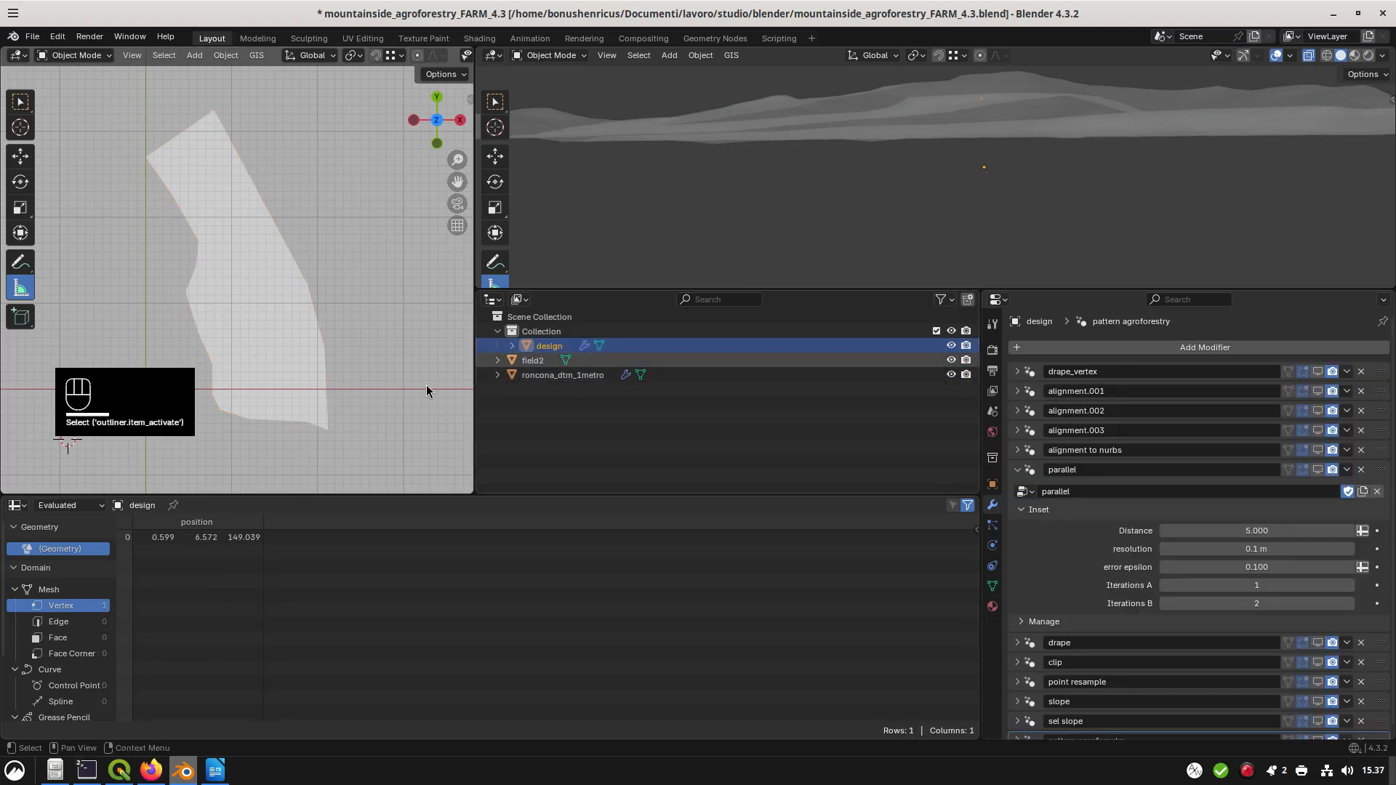
key(g)
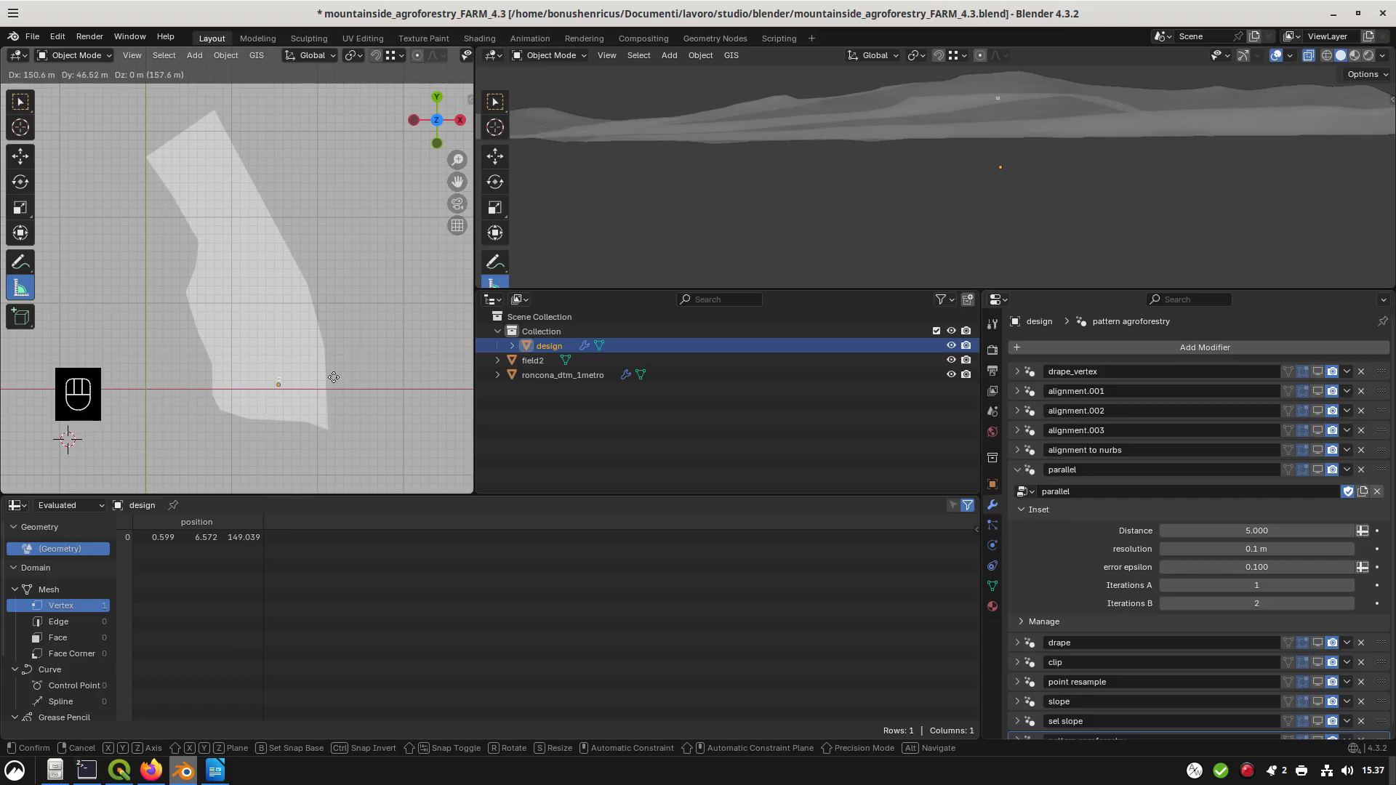
click(323, 335)
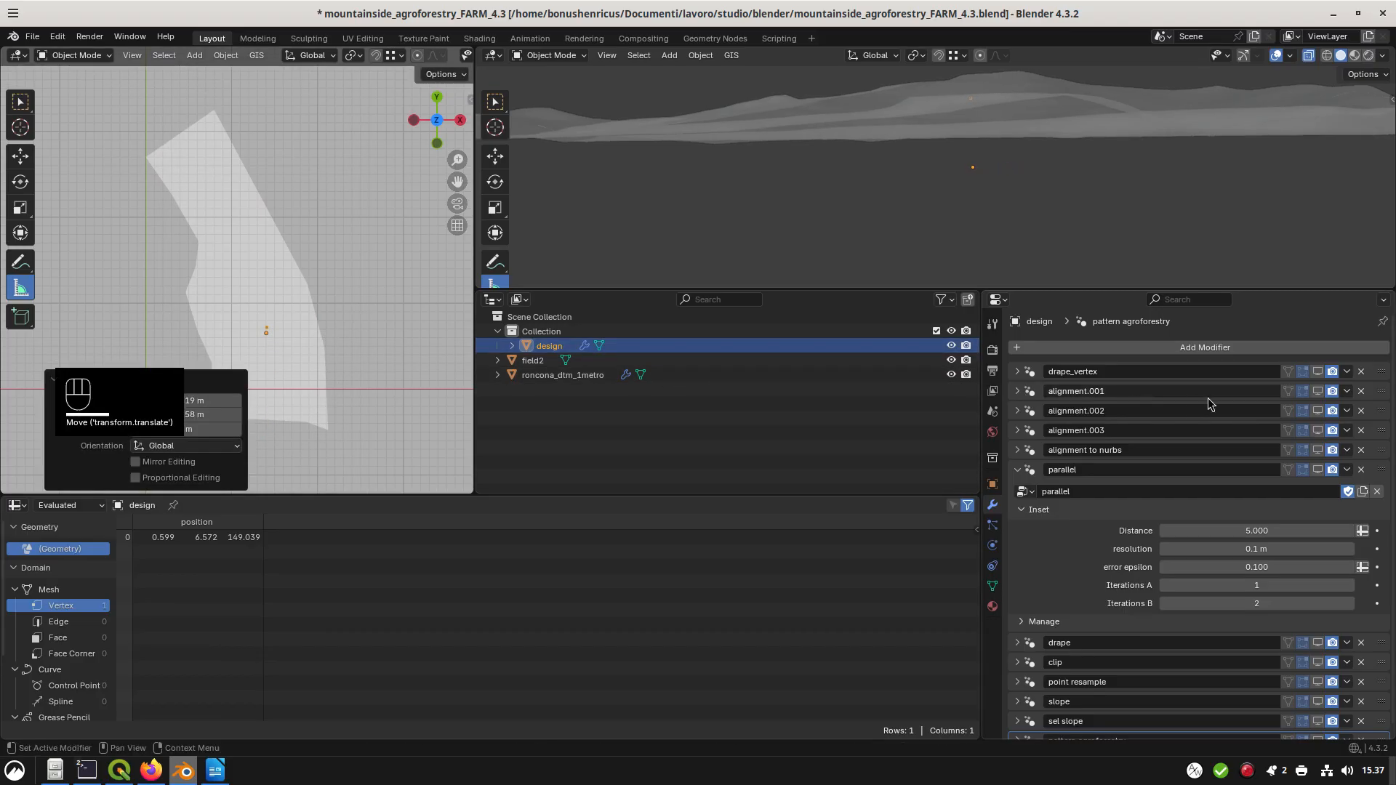
Assign roncona_dtm_1metro as the drape_vertex modifier's object and enable that modifier in the viewport
click(1017, 372)
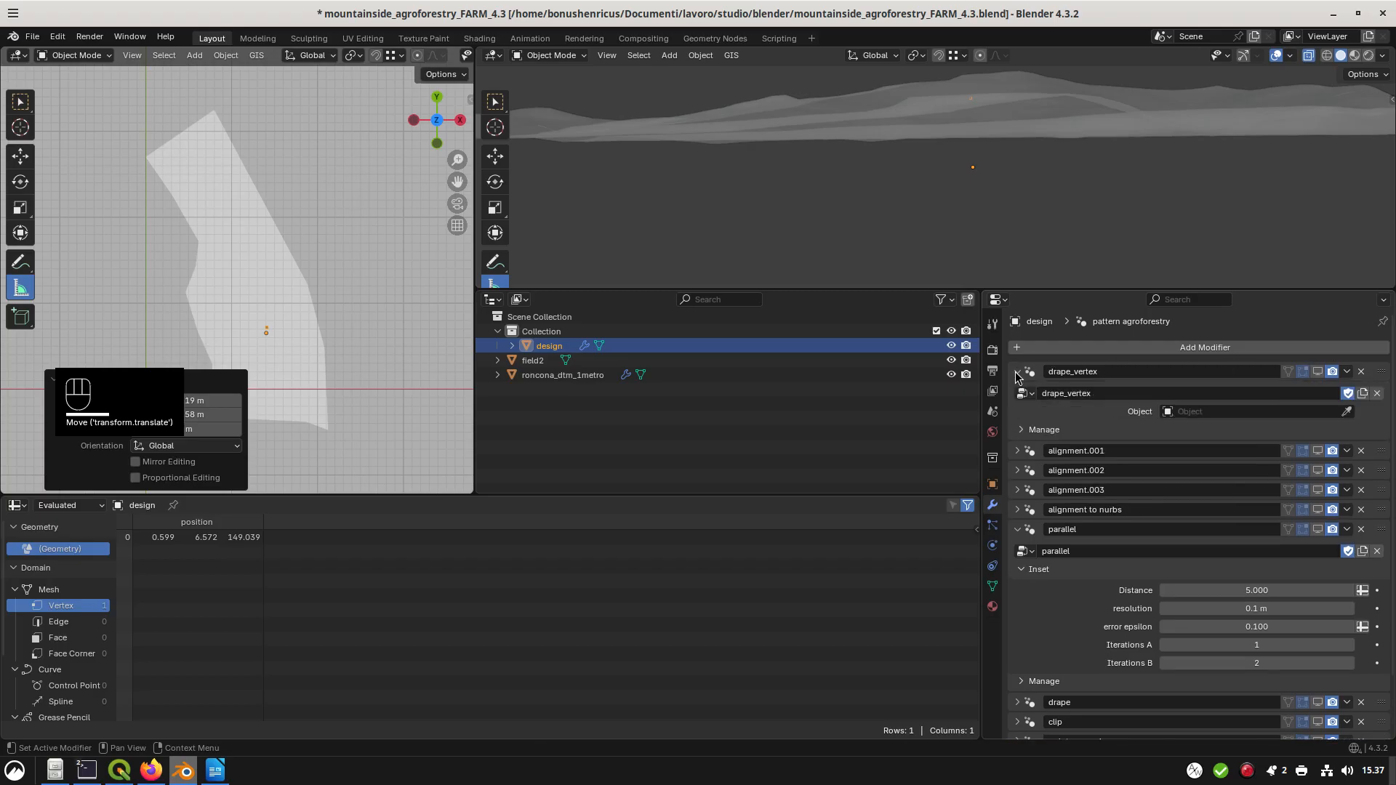
click(1346, 412)
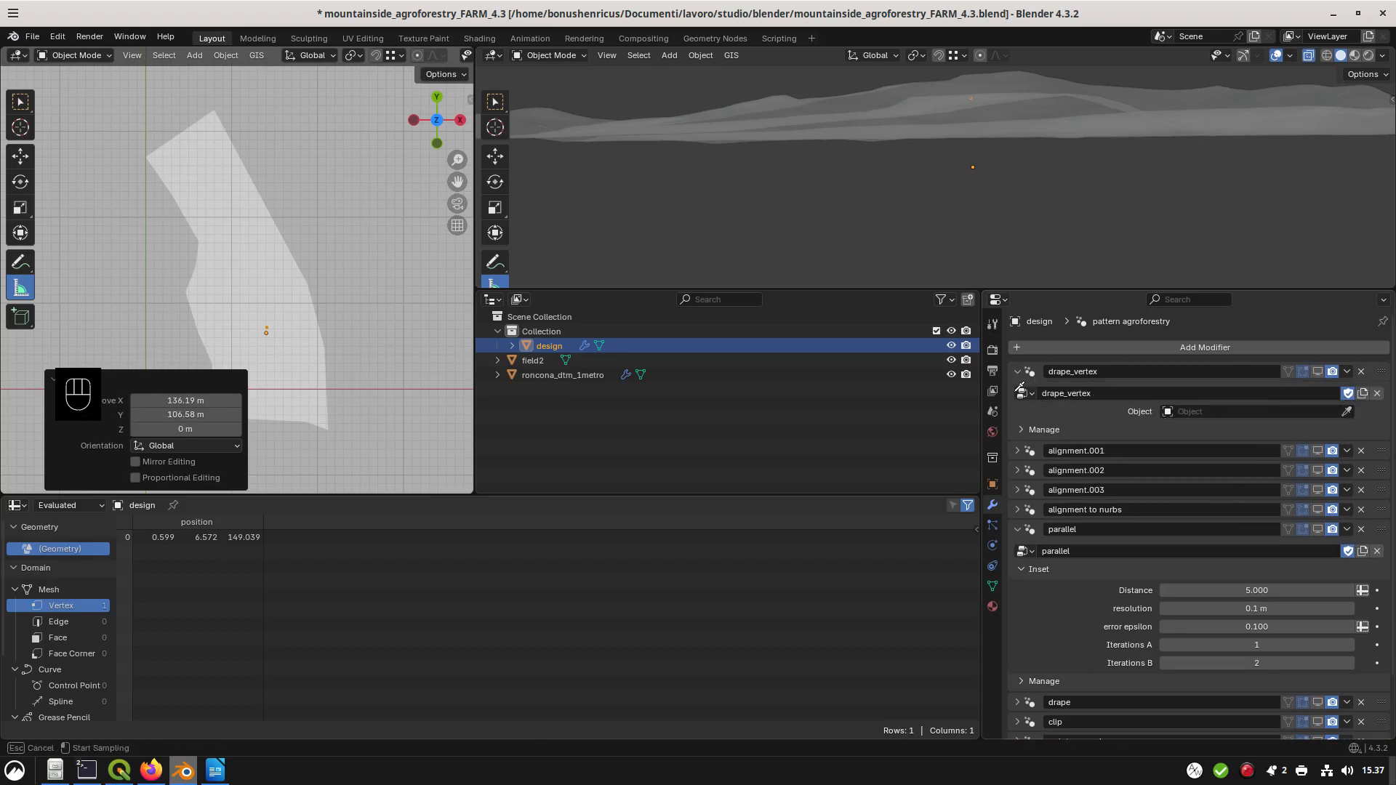
click(659, 374)
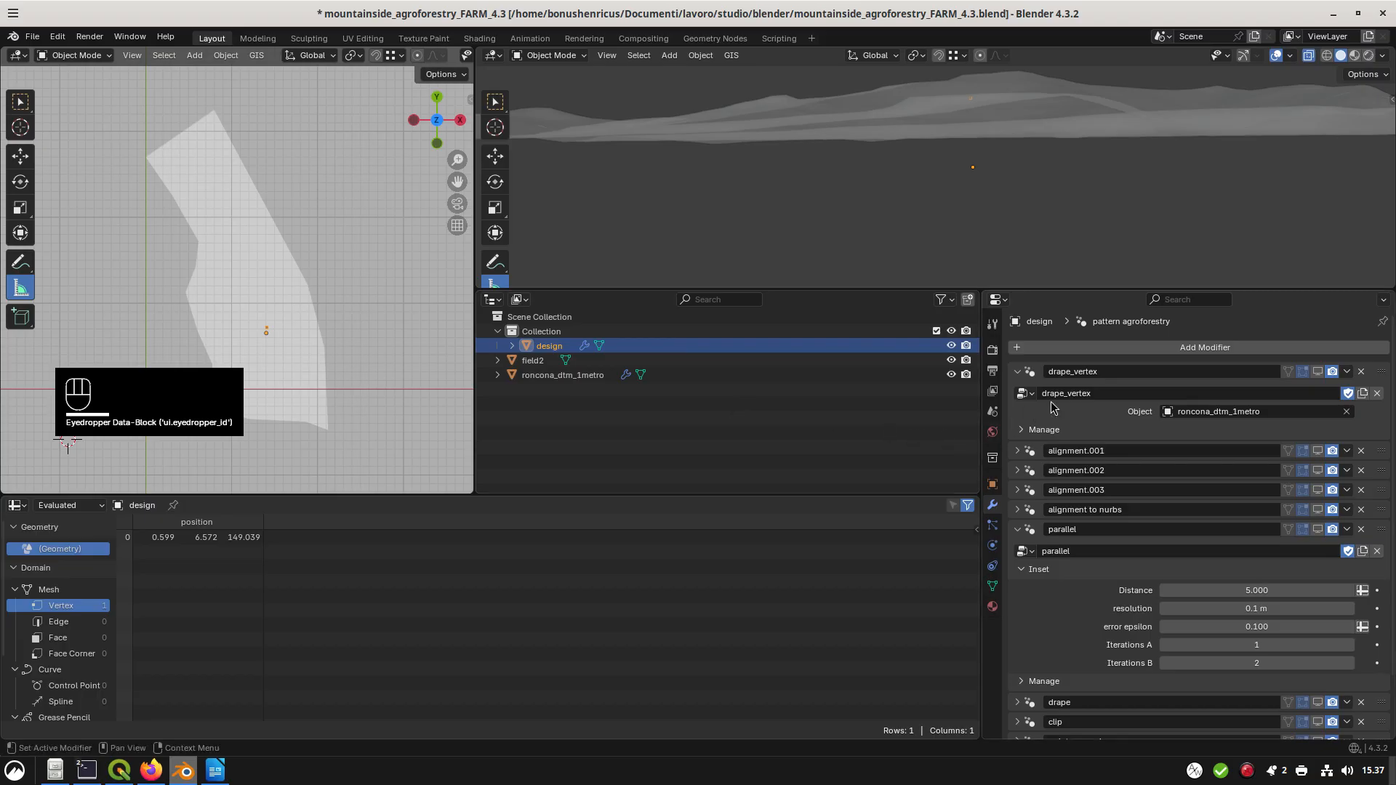
click(1318, 372)
Set the alignment.001 modifier's dtm to roncona_dtm_1metro and turn on its viewport display
click(1018, 451)
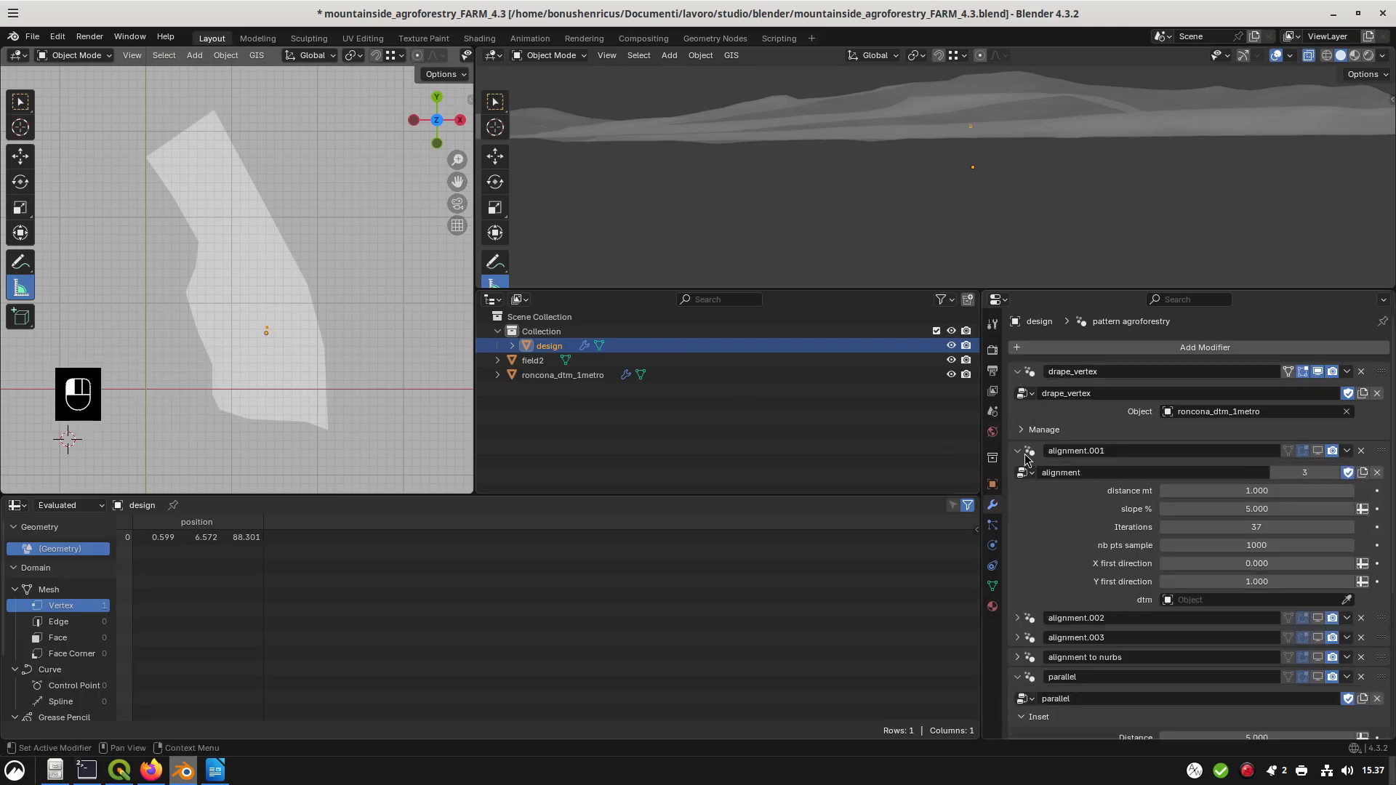
click(1347, 600)
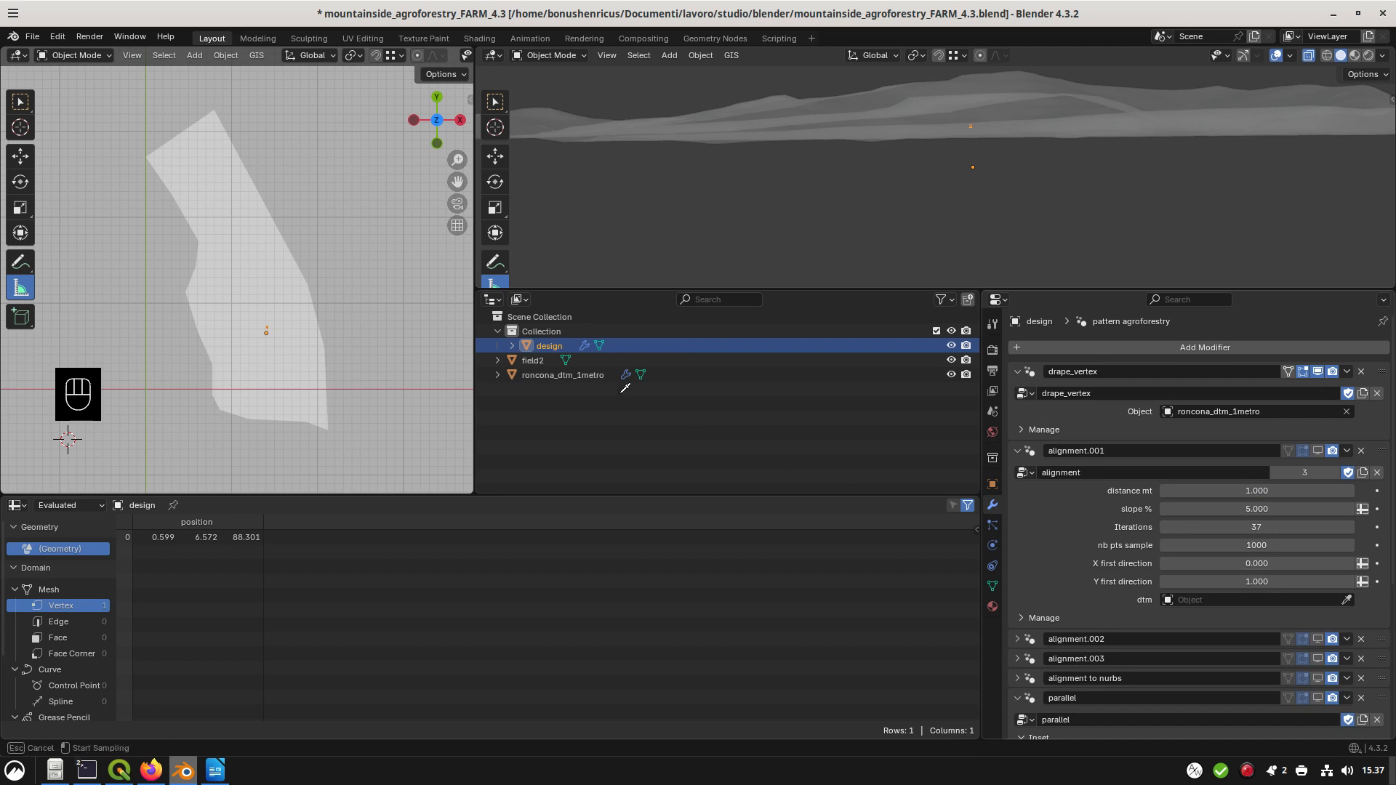
click(581, 376)
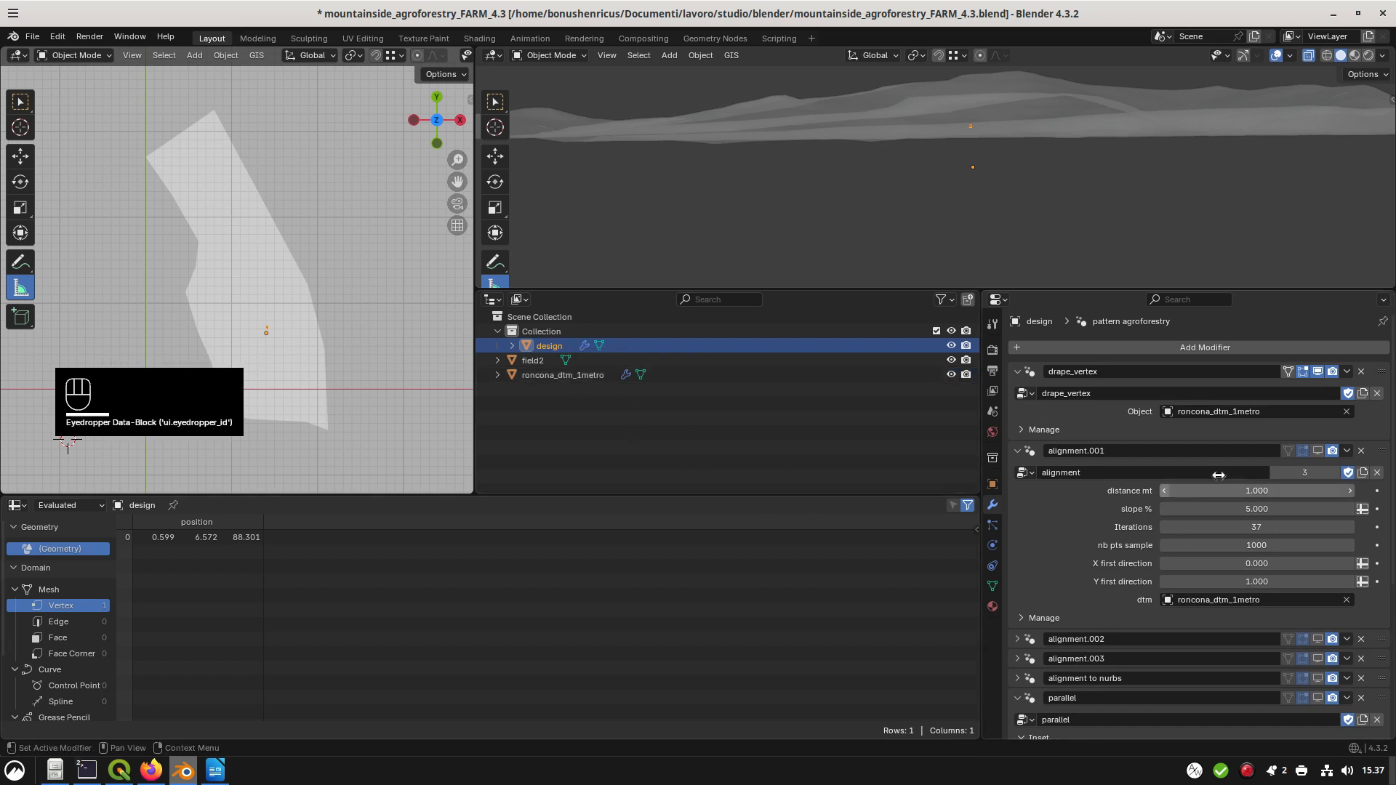
click(1318, 451)
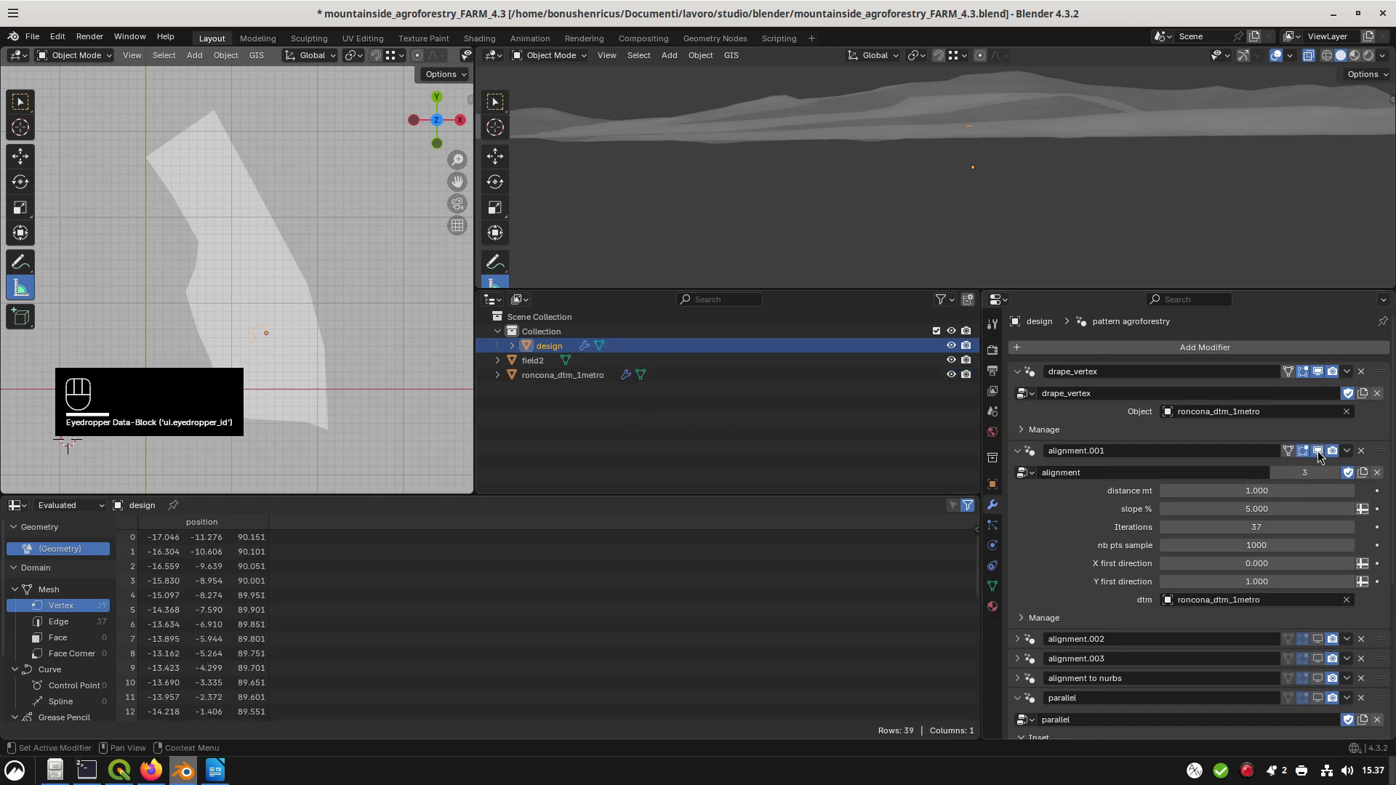
Use roncona_dtm_1metro as the dtm of the alignment.002 modifier and enable it in the viewport
click(1018, 639)
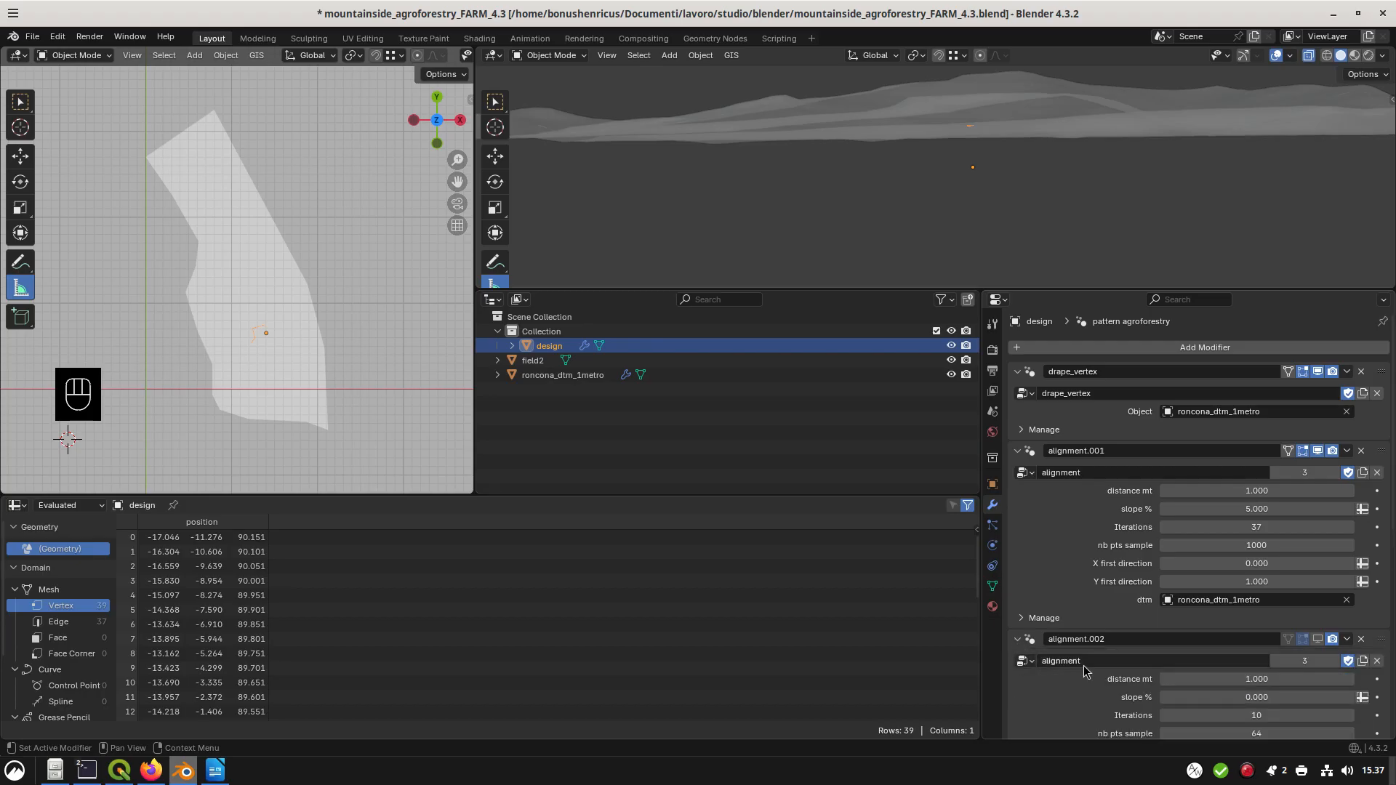
scroll(1091, 669, down, 3)
click(1347, 701)
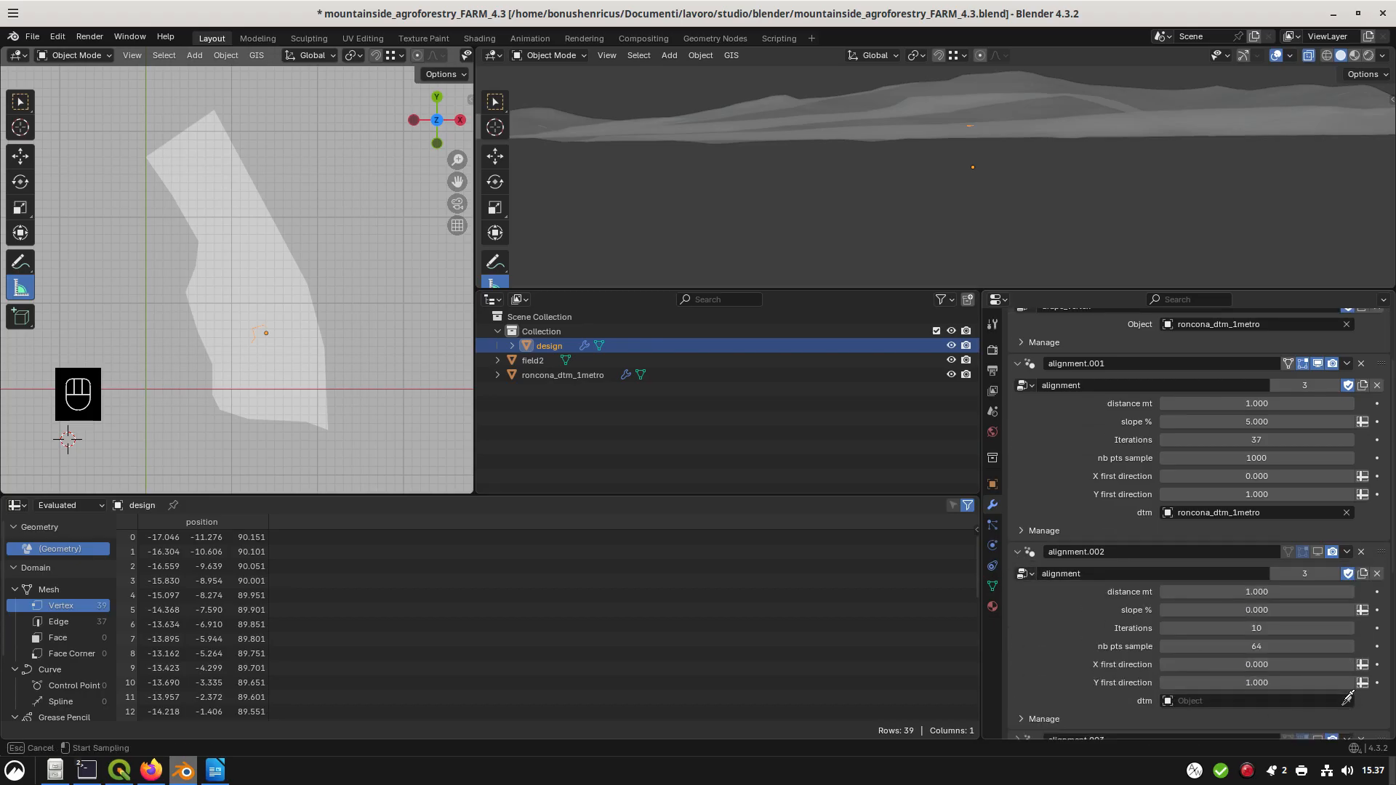
click(587, 378)
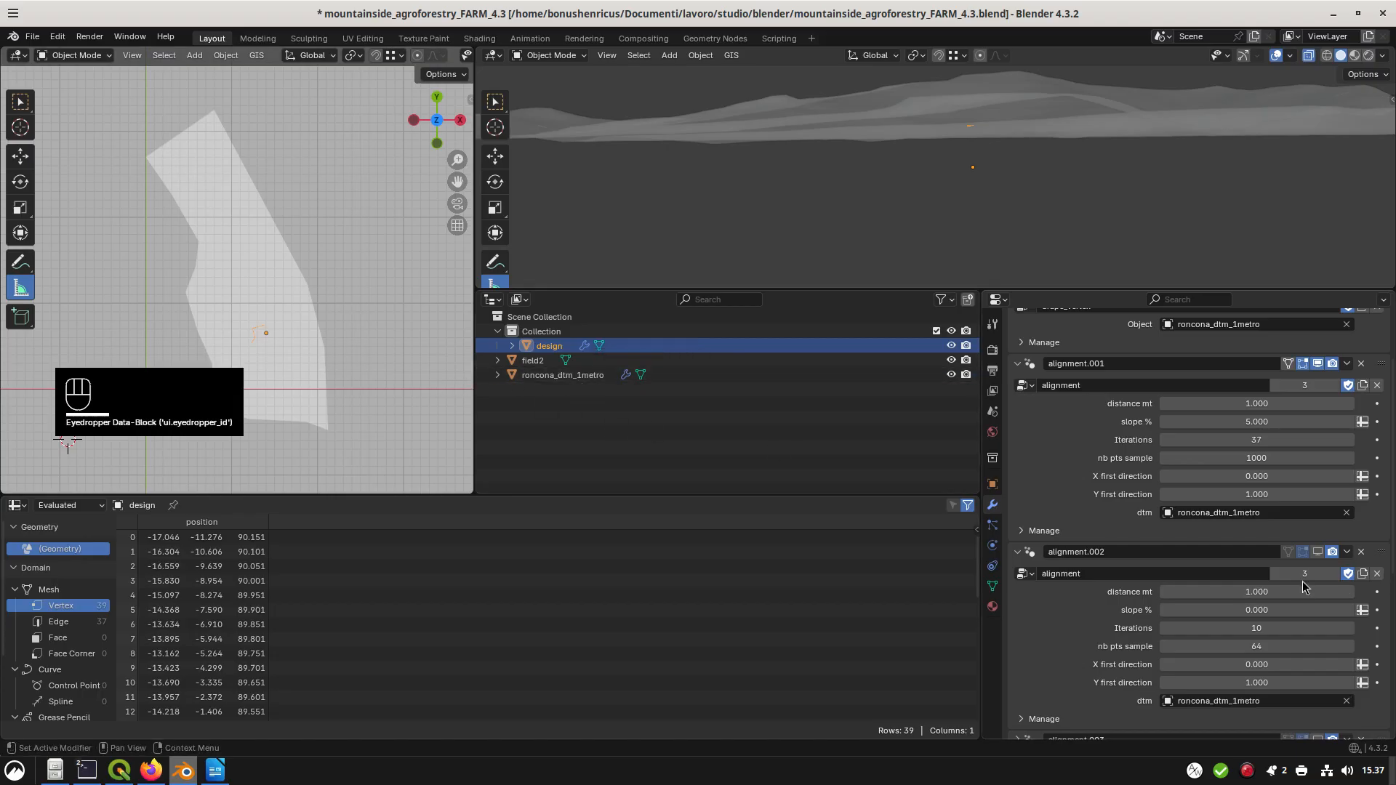
click(1318, 553)
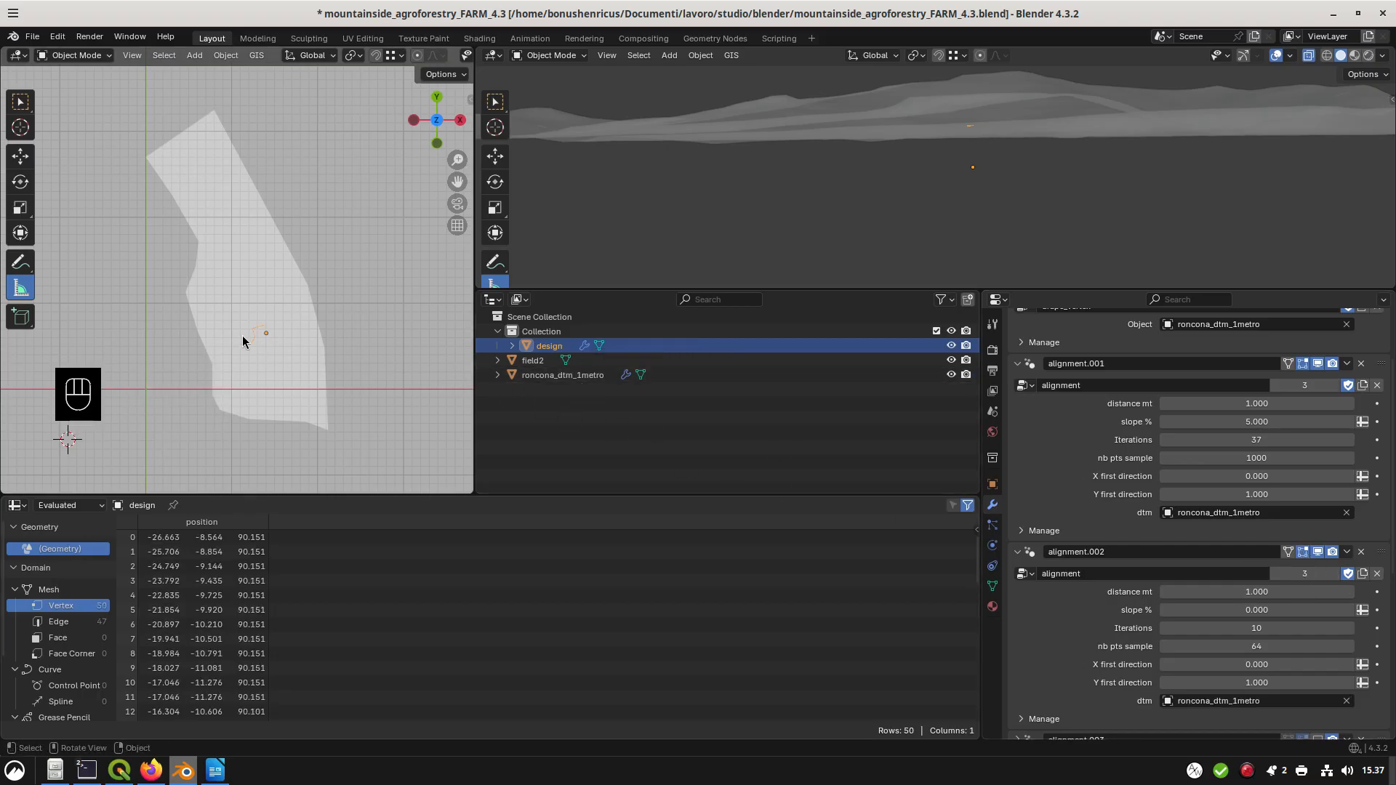
scroll(243, 336, up, 5)
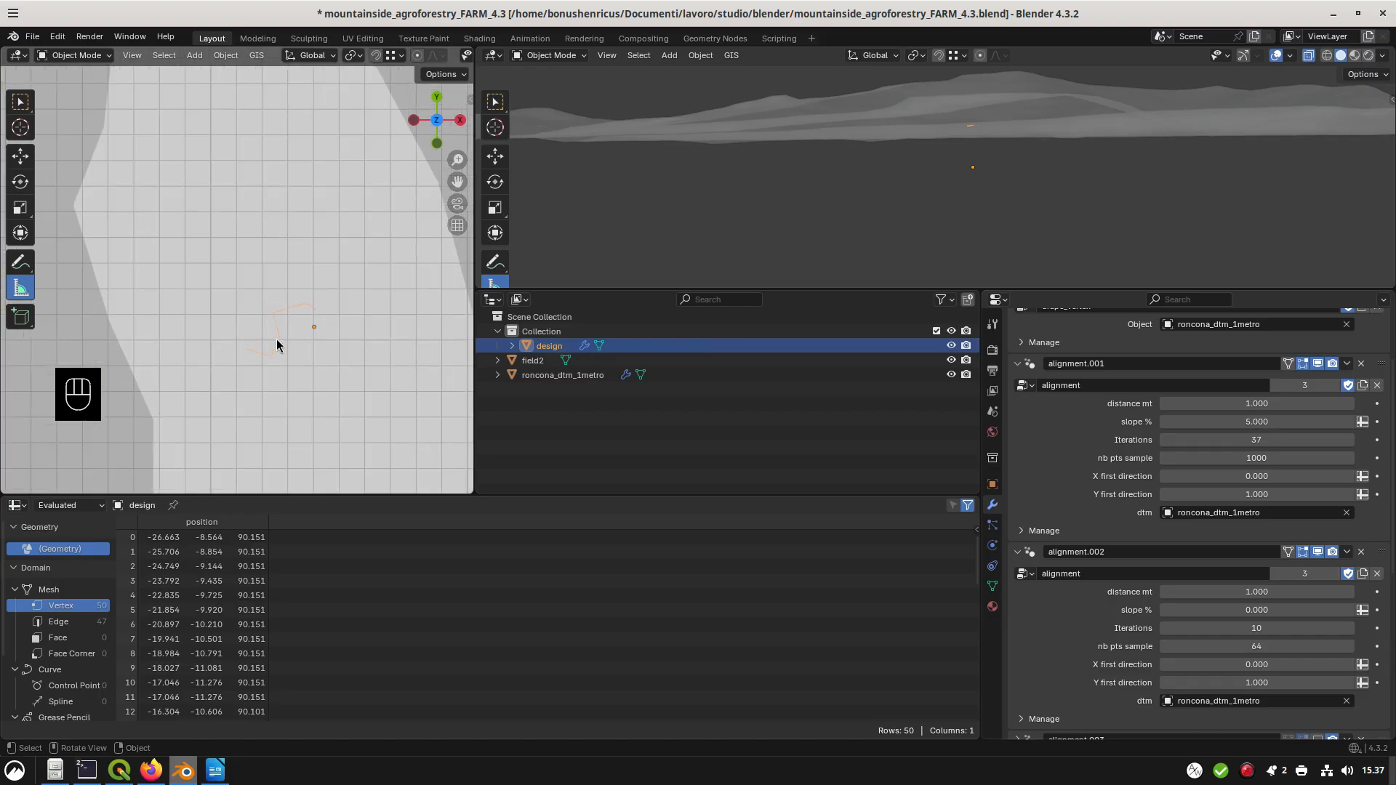
Assign roncona_dtm_1metro as the alignment.003 modifier's dtm and activate its viewport display
scroll(1080, 650, down, 3)
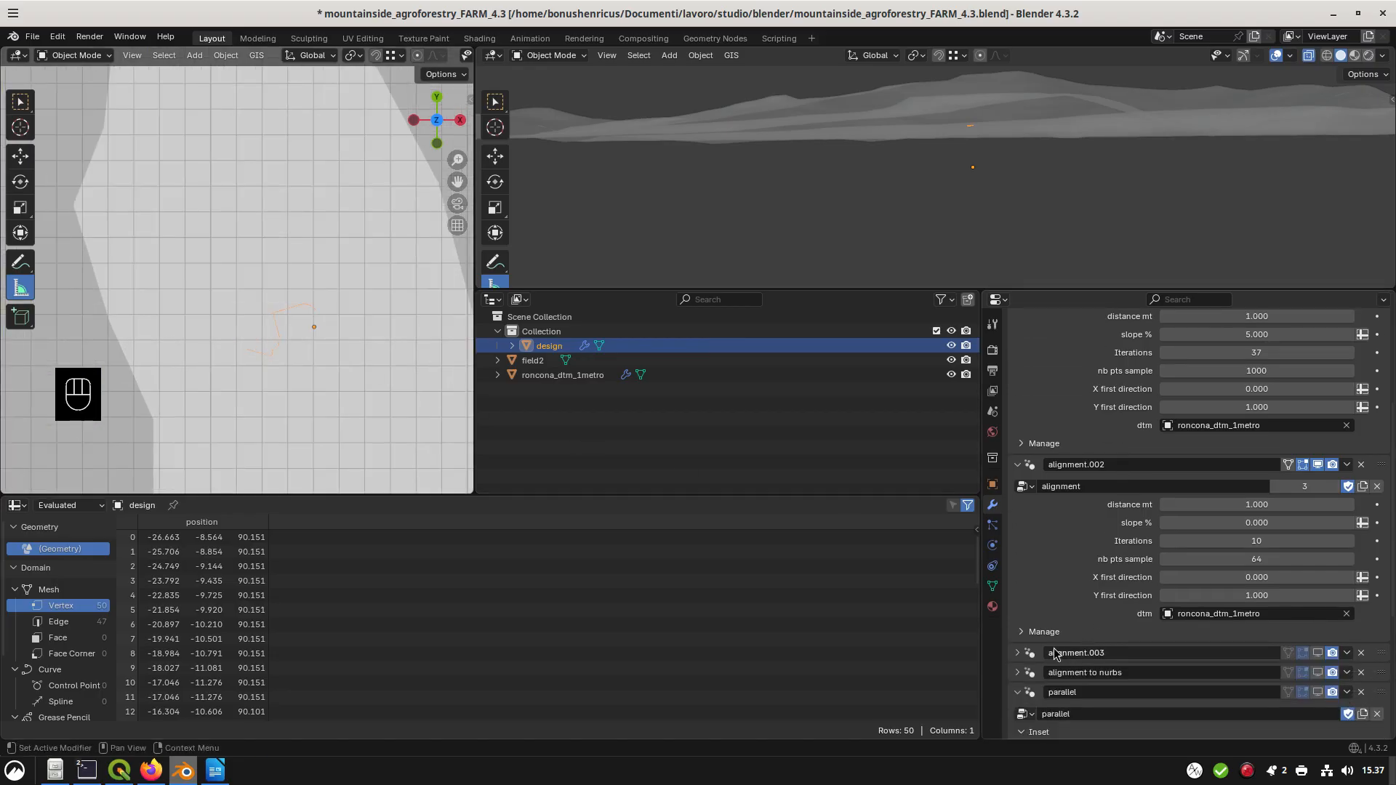
click(1019, 653)
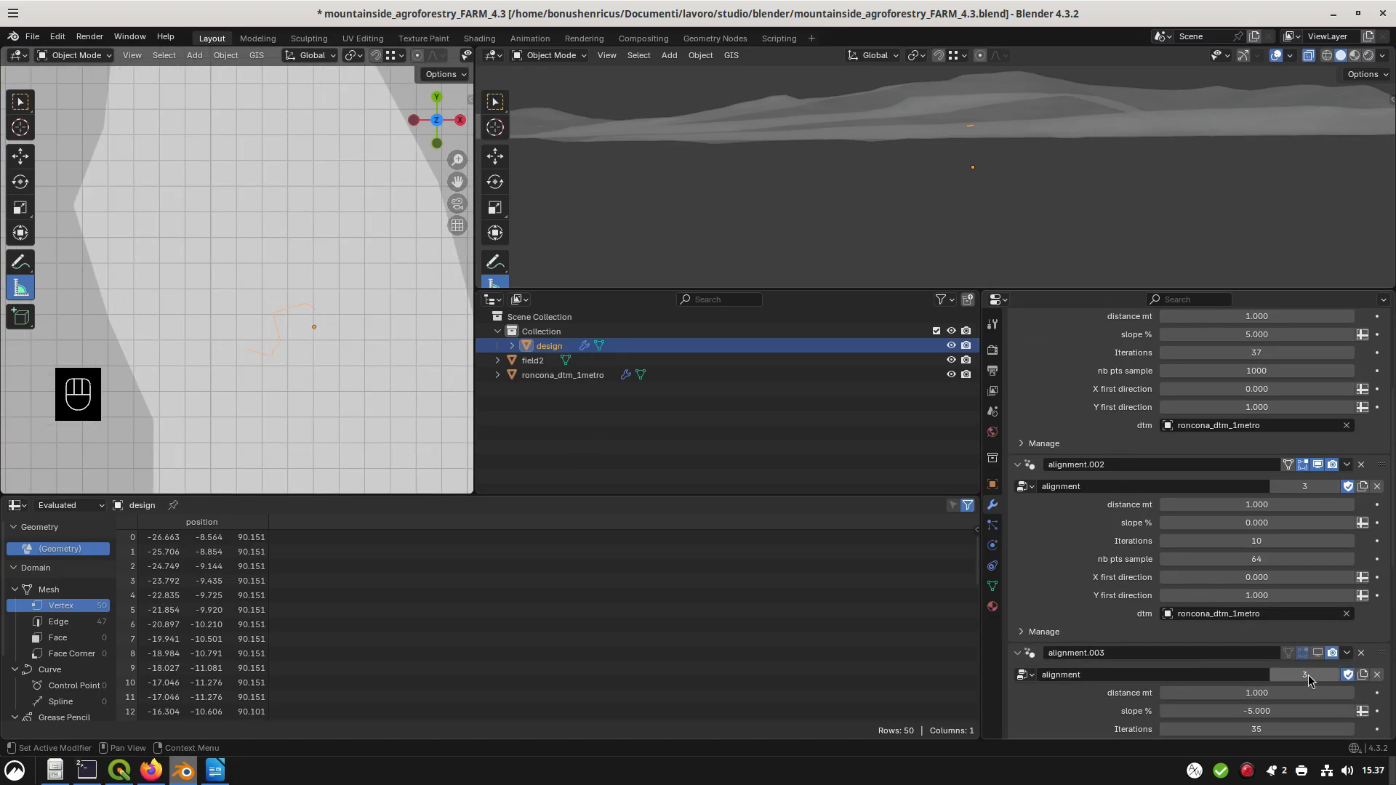
scroll(1308, 675, down, 3)
click(1348, 715)
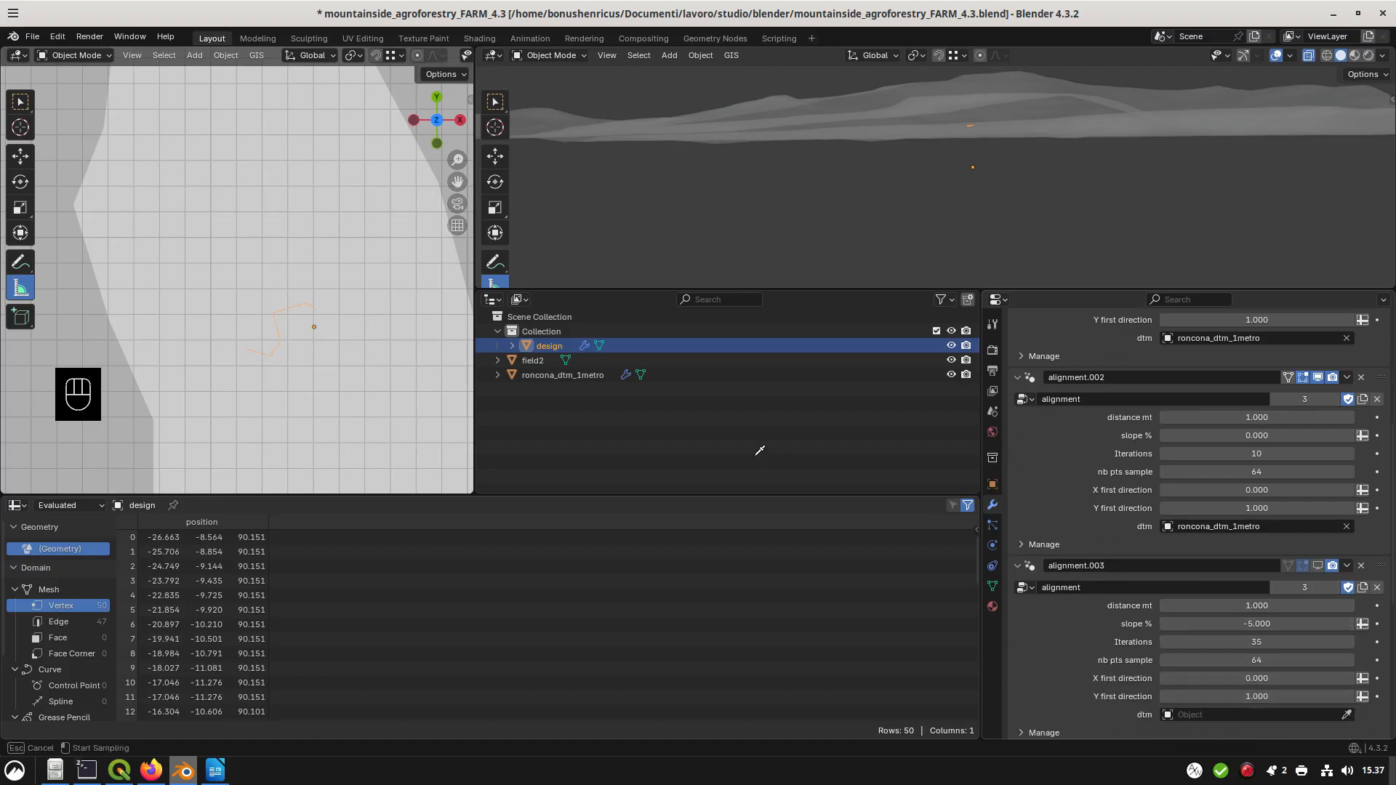
click(596, 375)
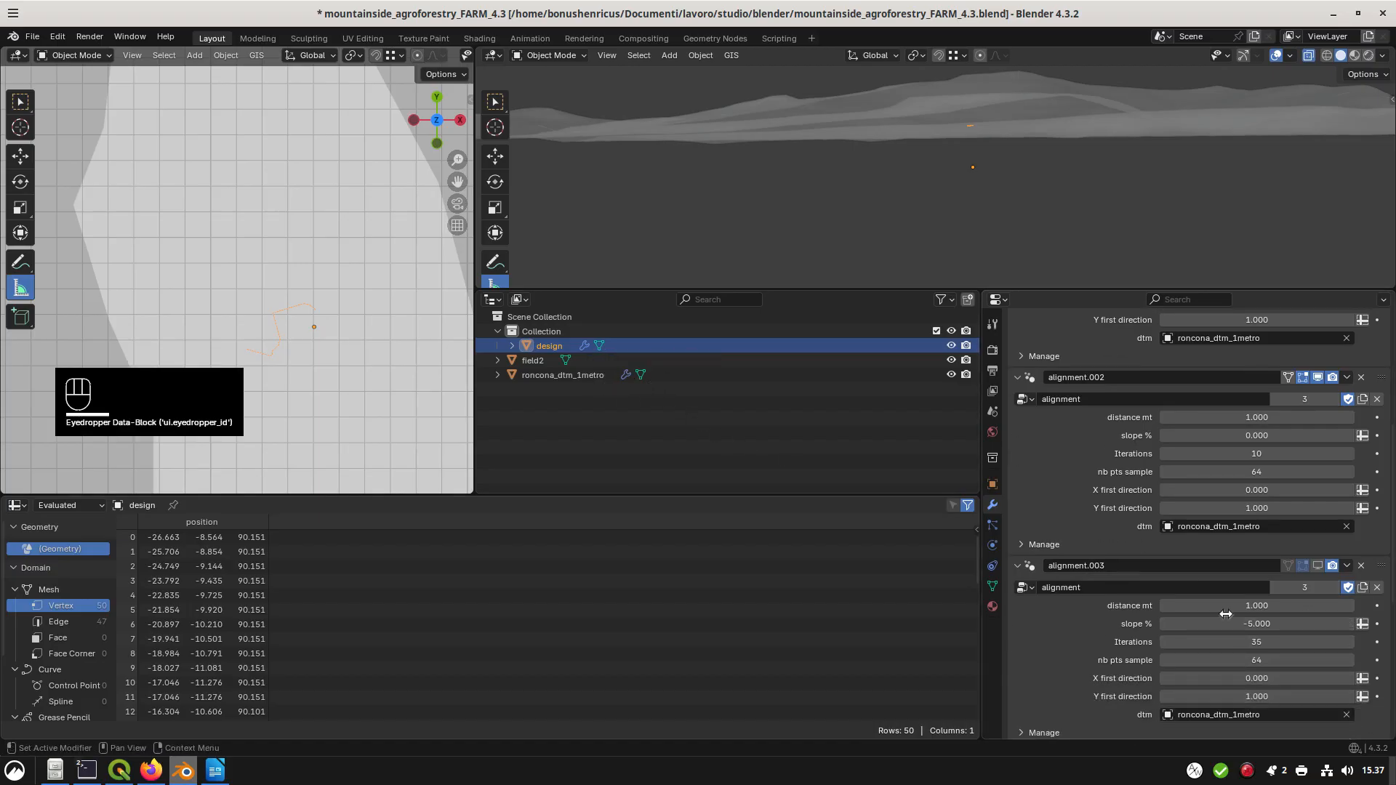
click(1318, 566)
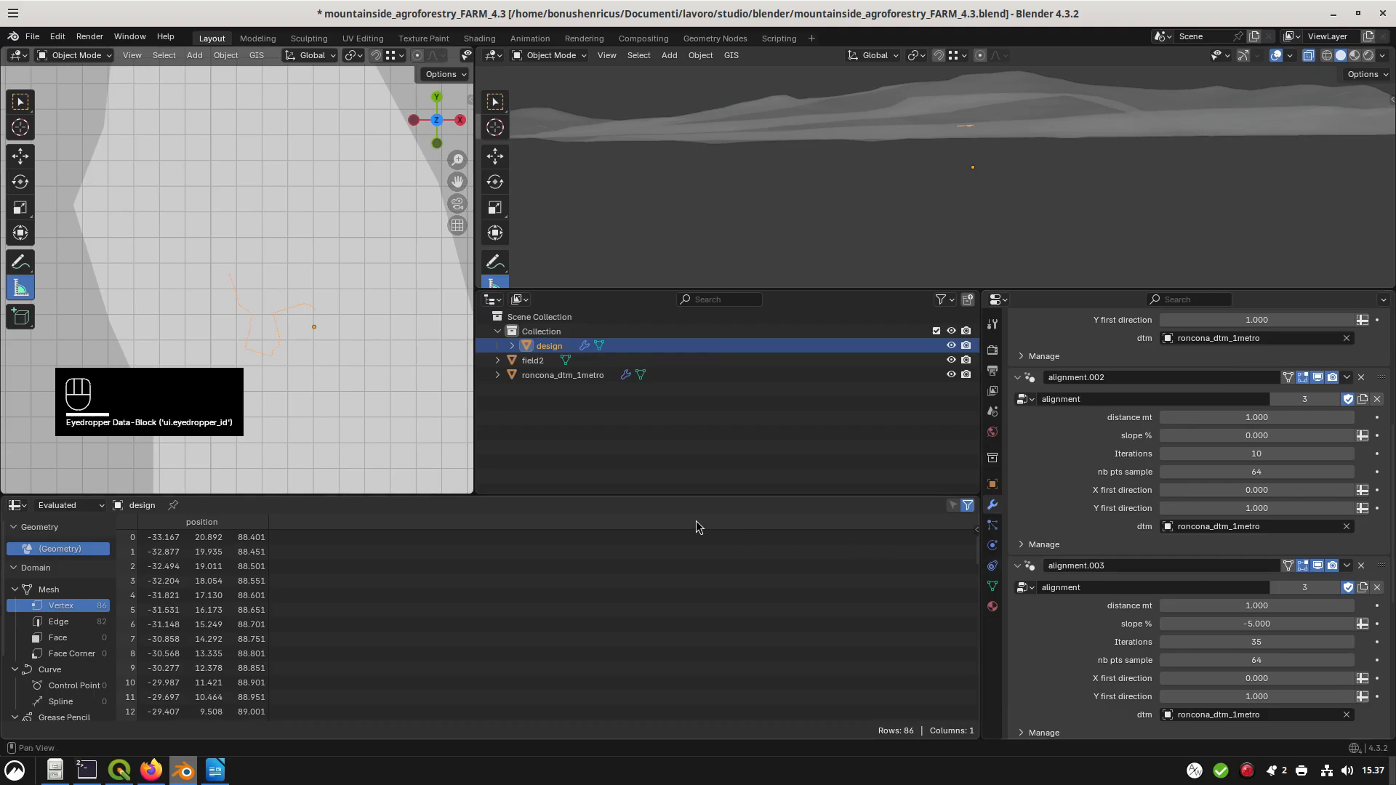
Enable the alignment to nurbs and parallel modifiers of the design object in the viewport
scroll(1089, 634, down, 4)
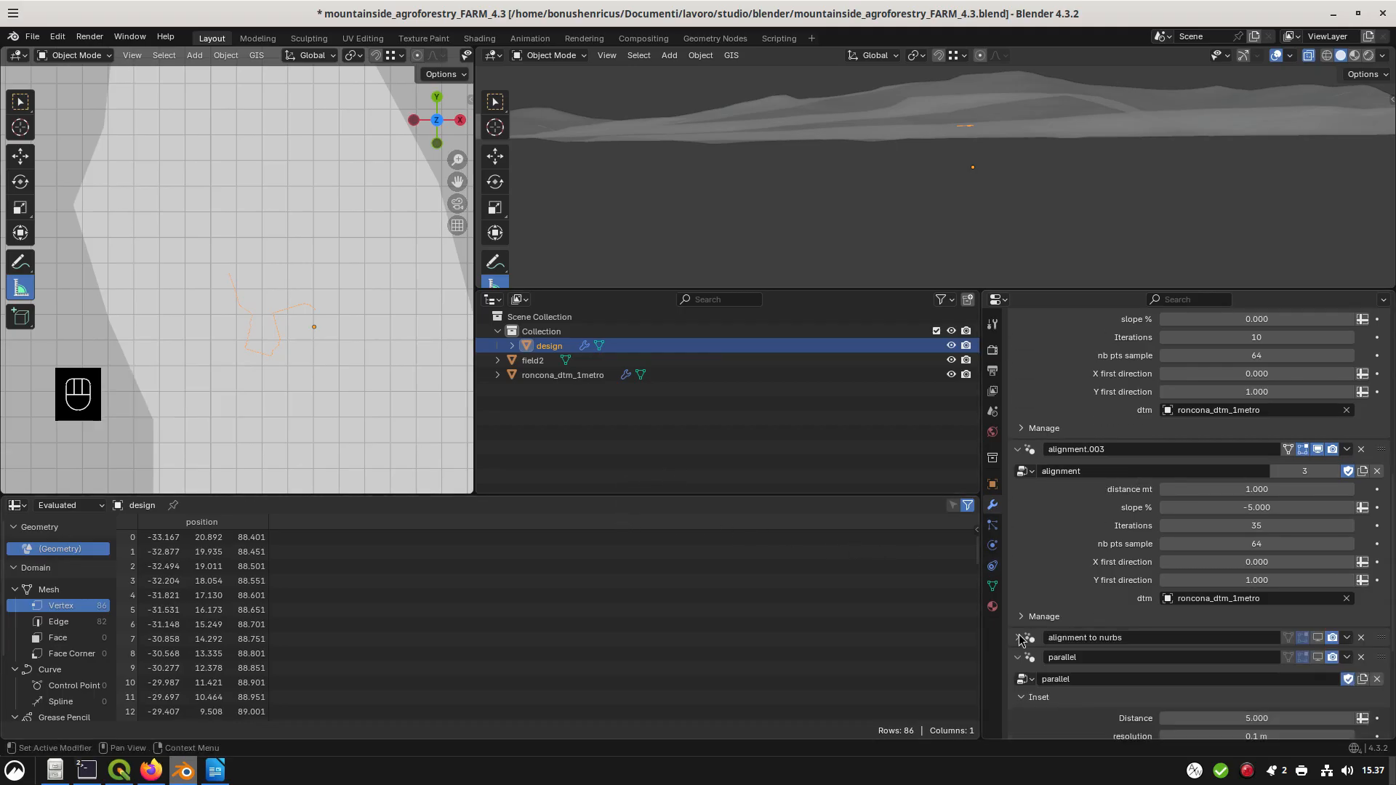
click(1318, 638)
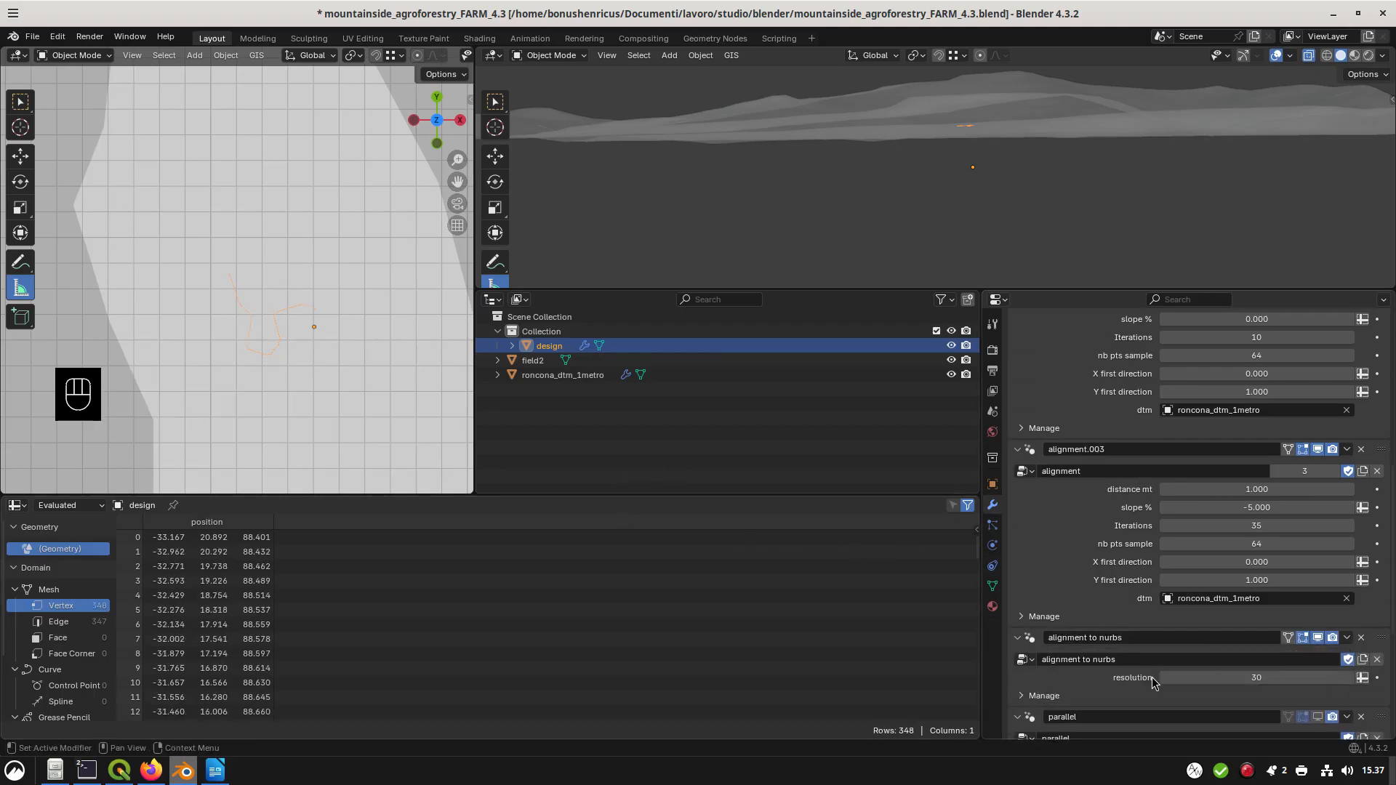
scroll(1052, 695, down, 2)
click(1016, 660)
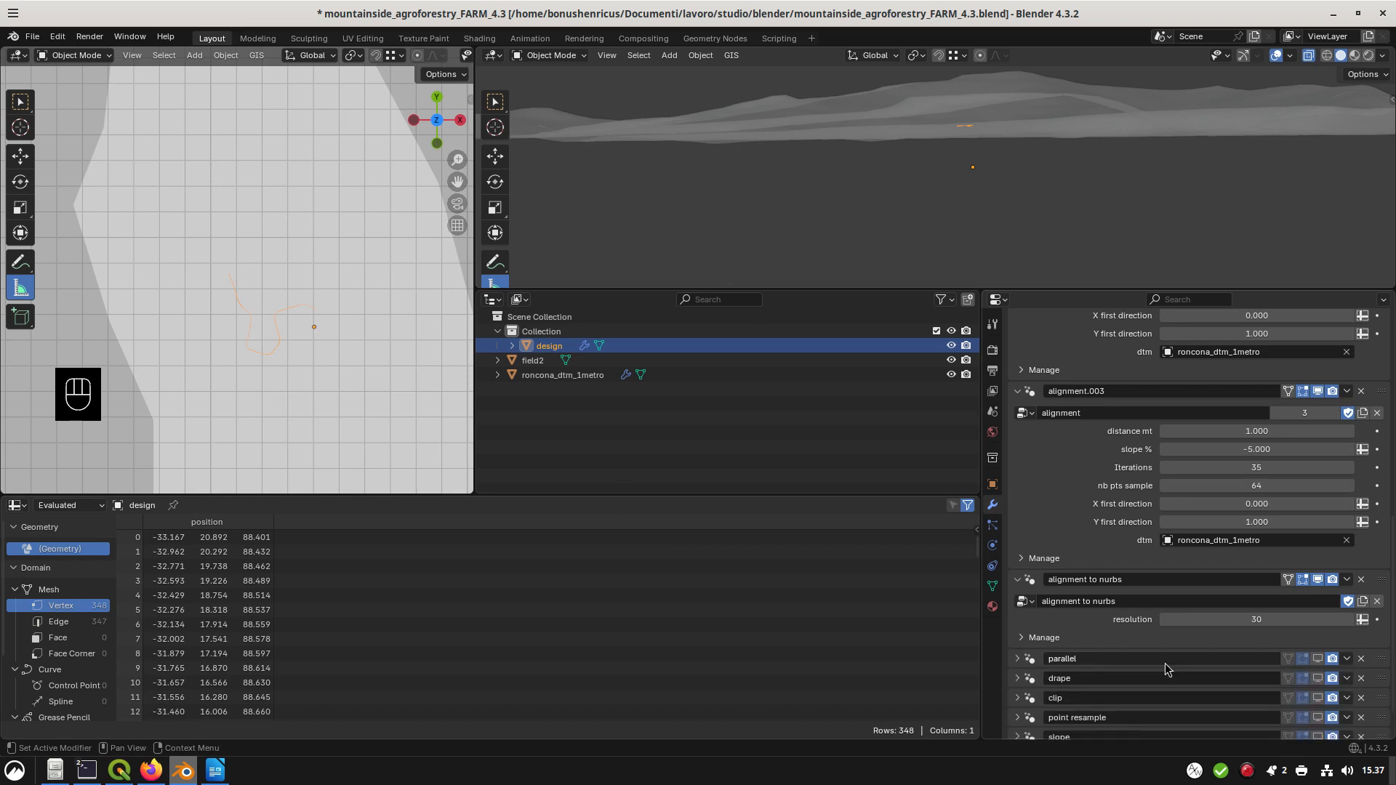
scroll(1166, 663, down, 2)
click(1317, 611)
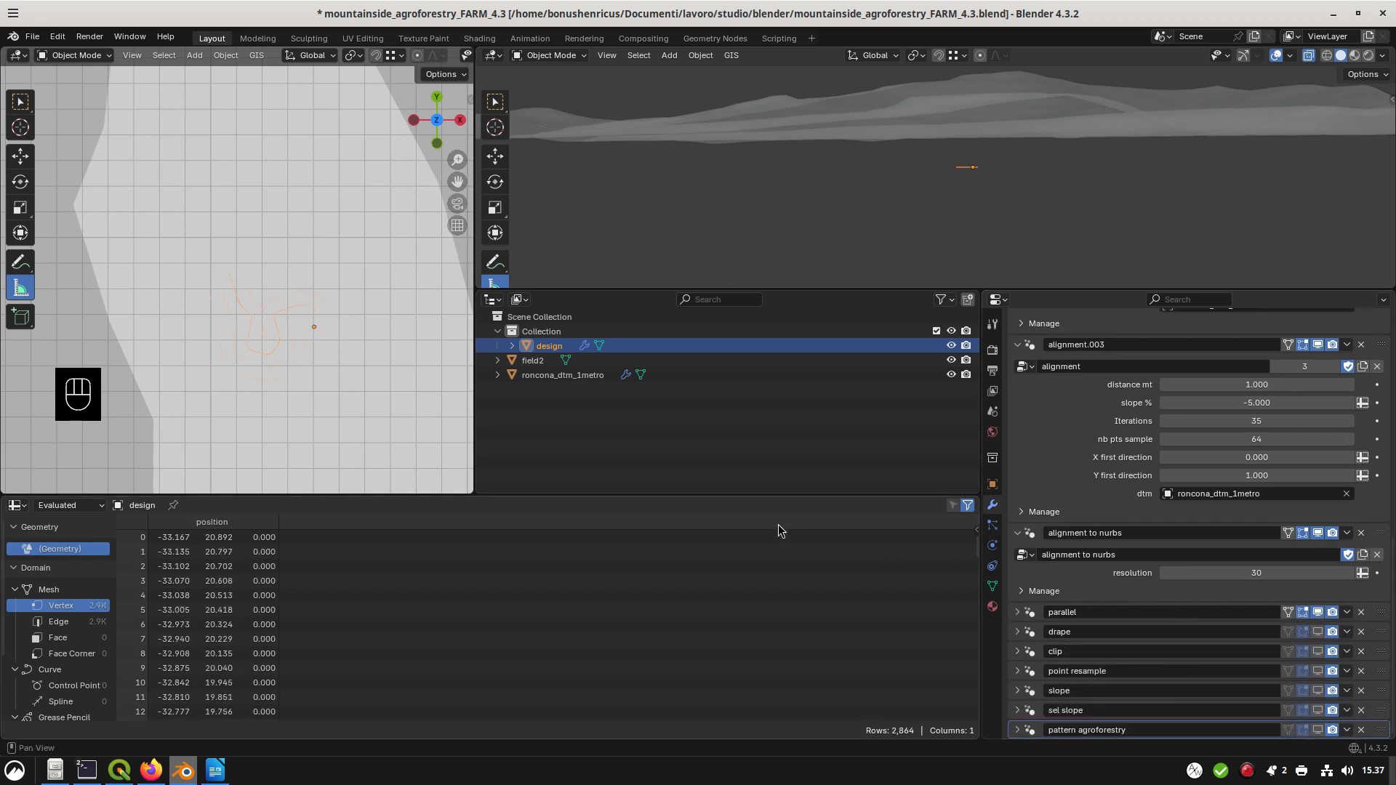
scroll(292, 346, up, 3)
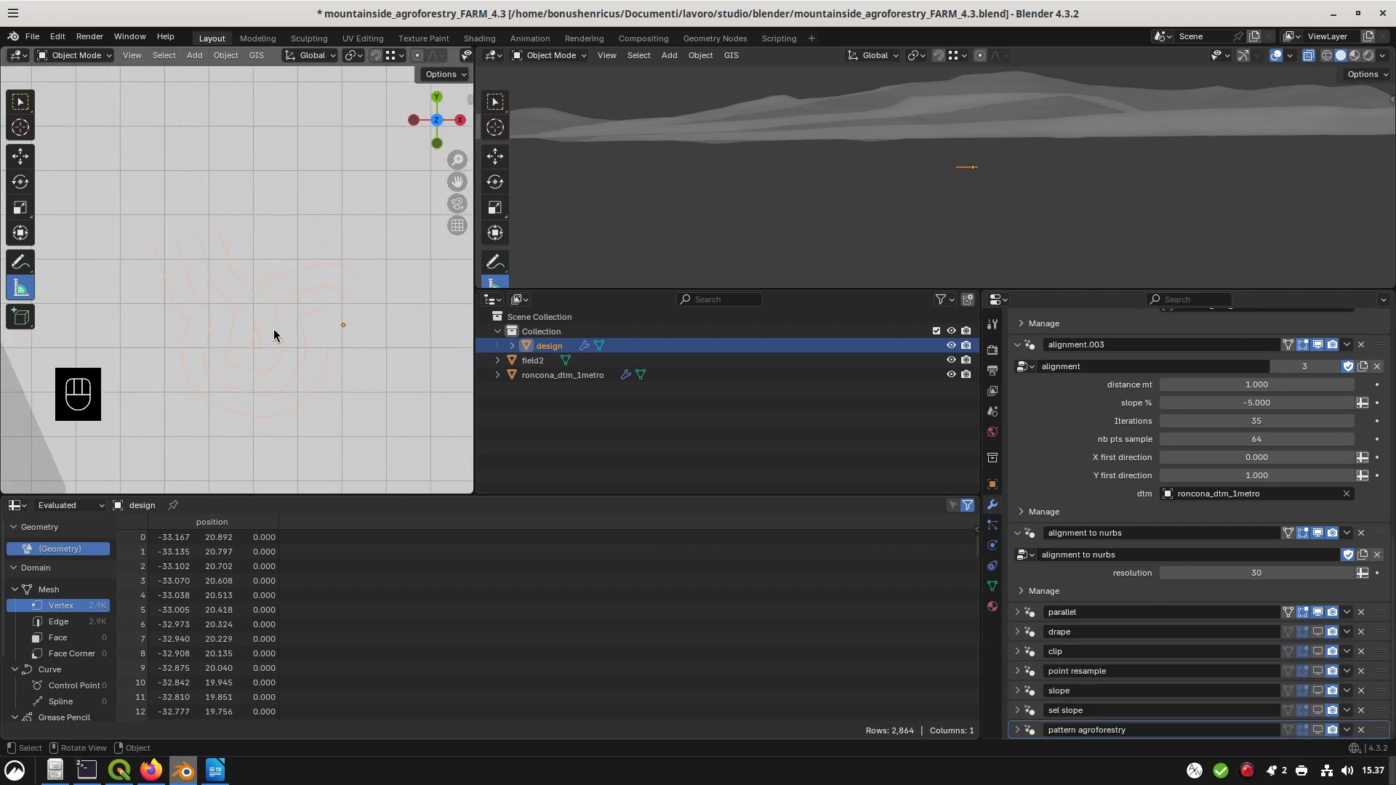
Set the drape modifier's object to roncona_dtm_1metro and enable the modifier in the viewport
click(1017, 631)
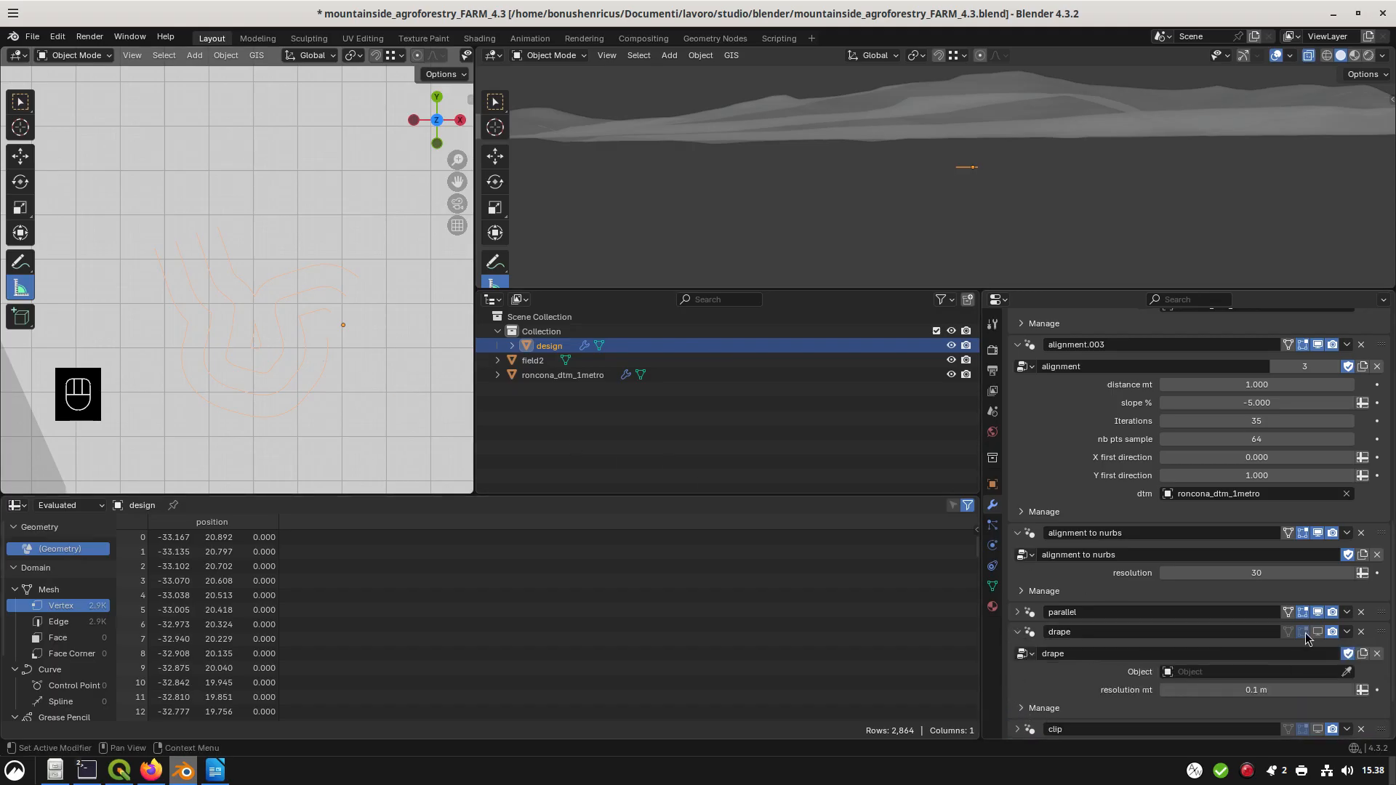
click(1347, 671)
click(615, 374)
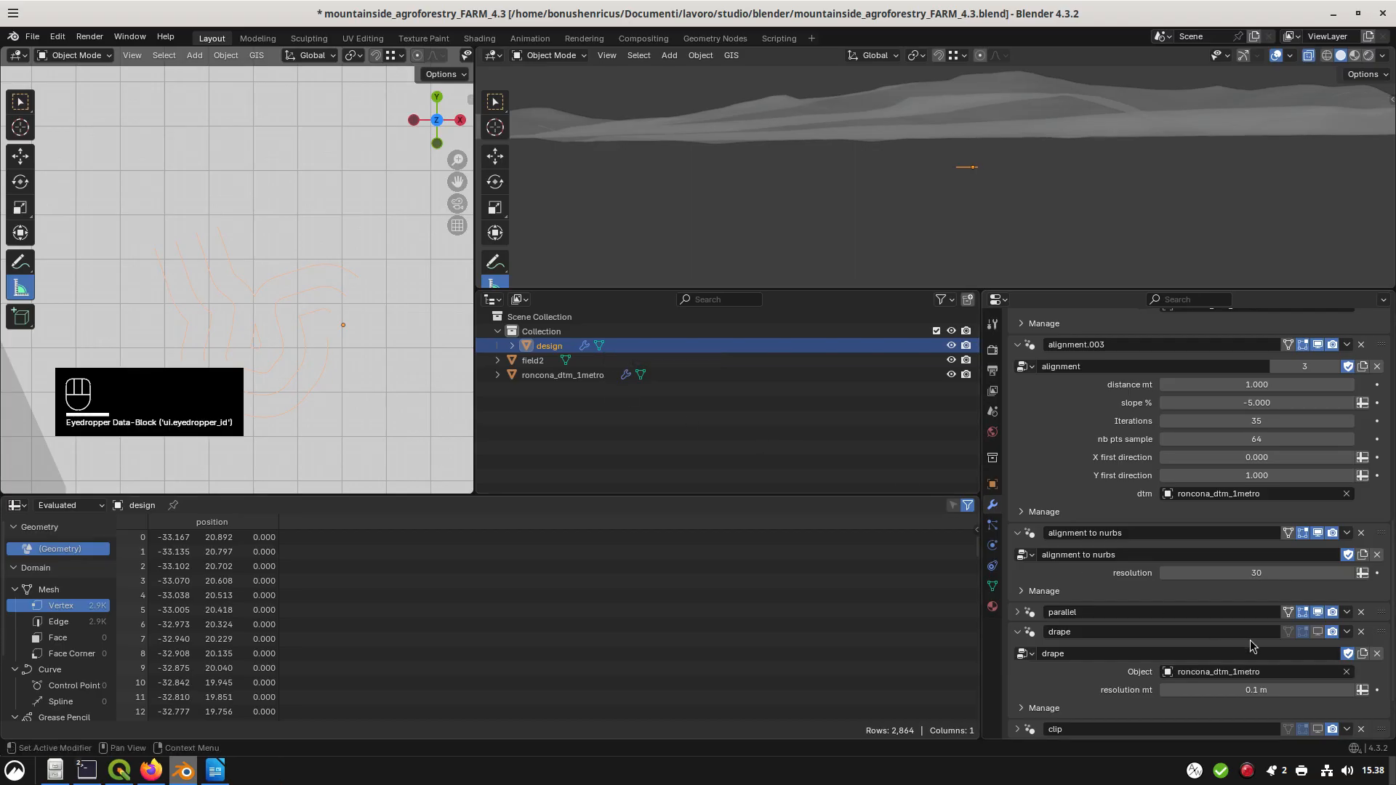
click(1319, 631)
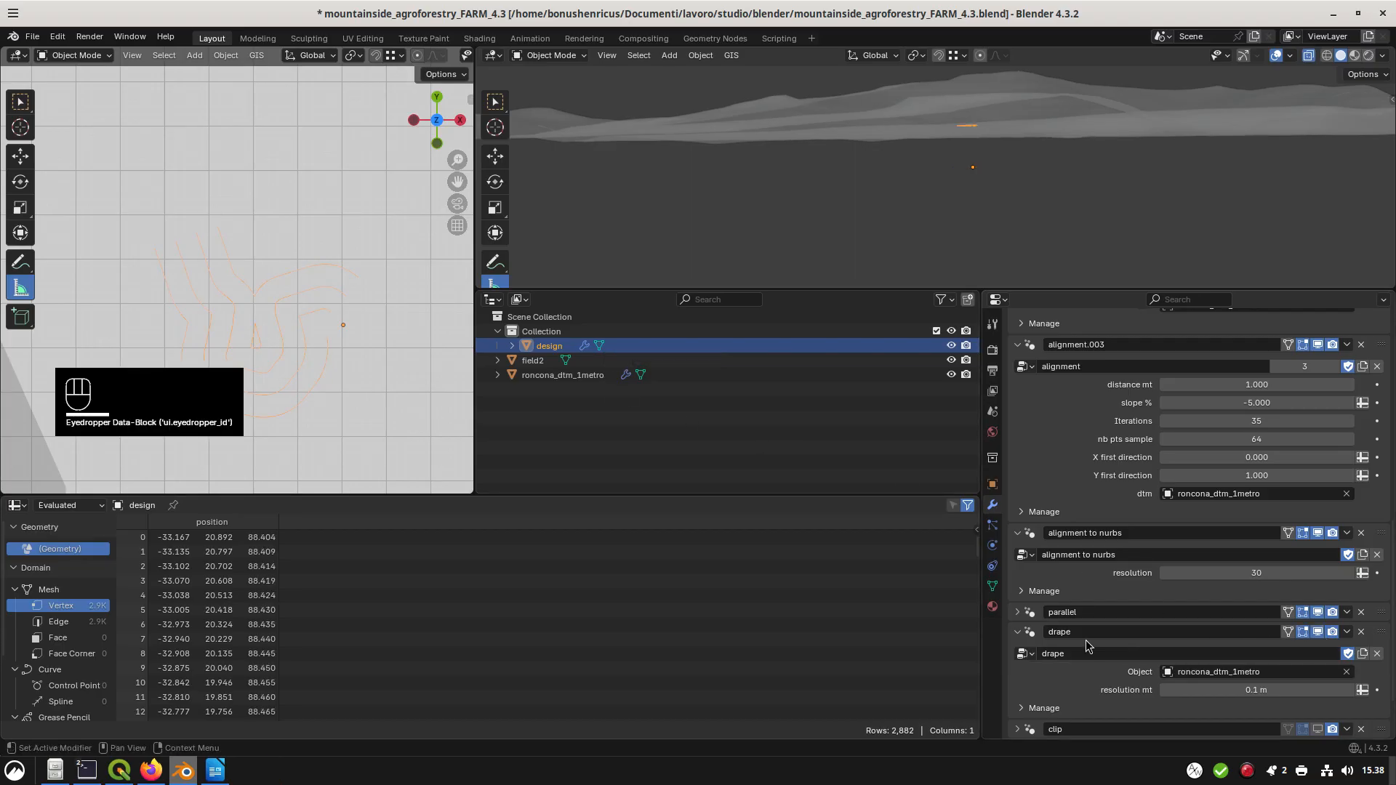
click(1024, 632)
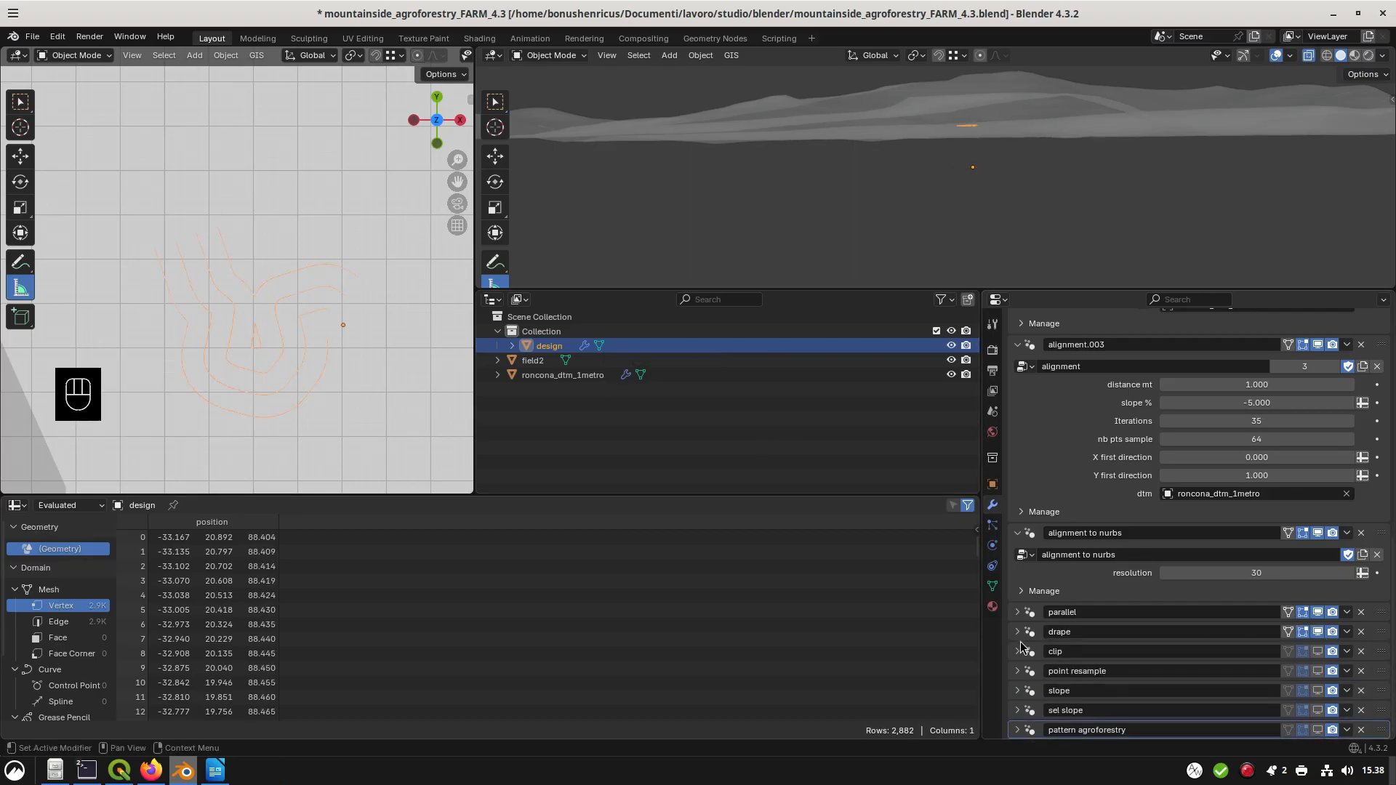
Turn on the viewport display of the point resample, slope and pattern agroforestry modifiers
click(1019, 672)
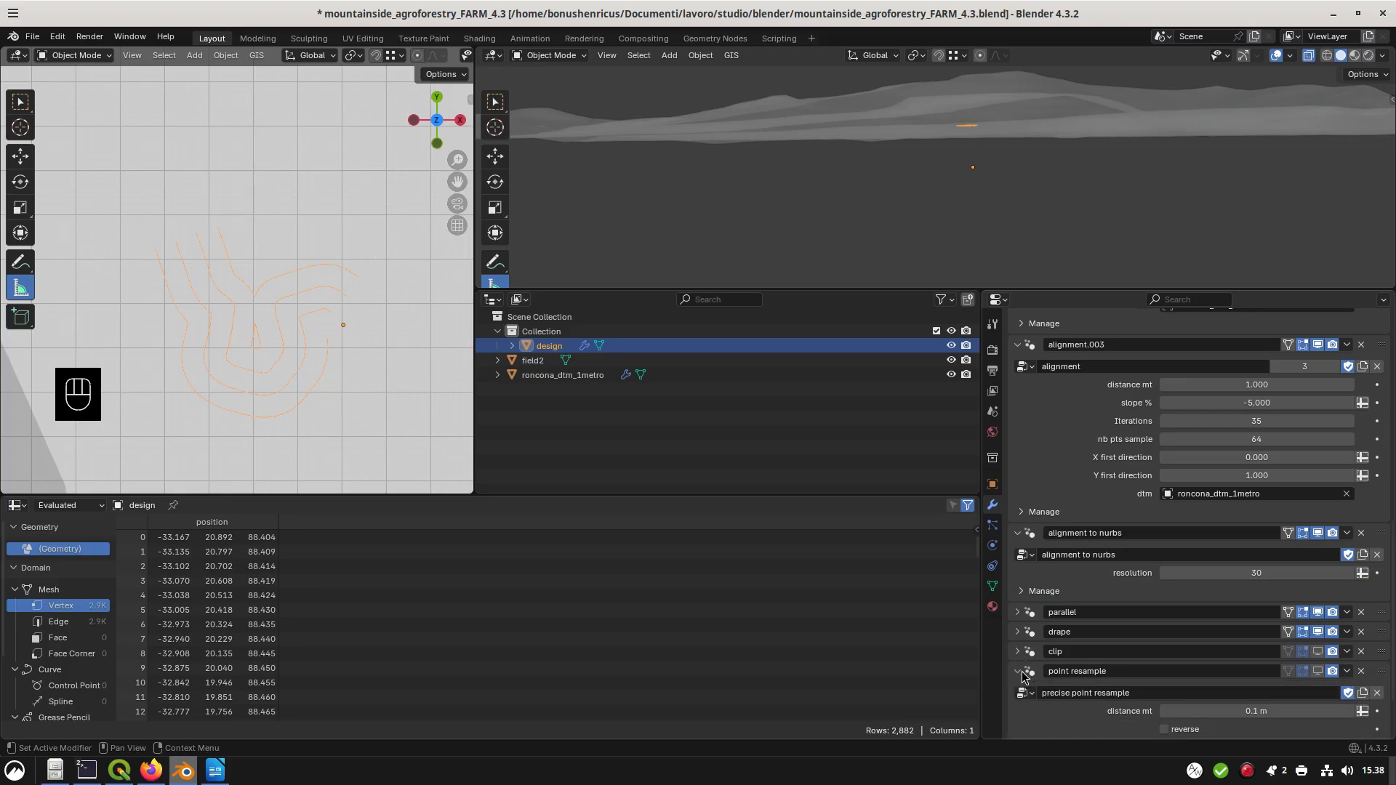
click(1318, 671)
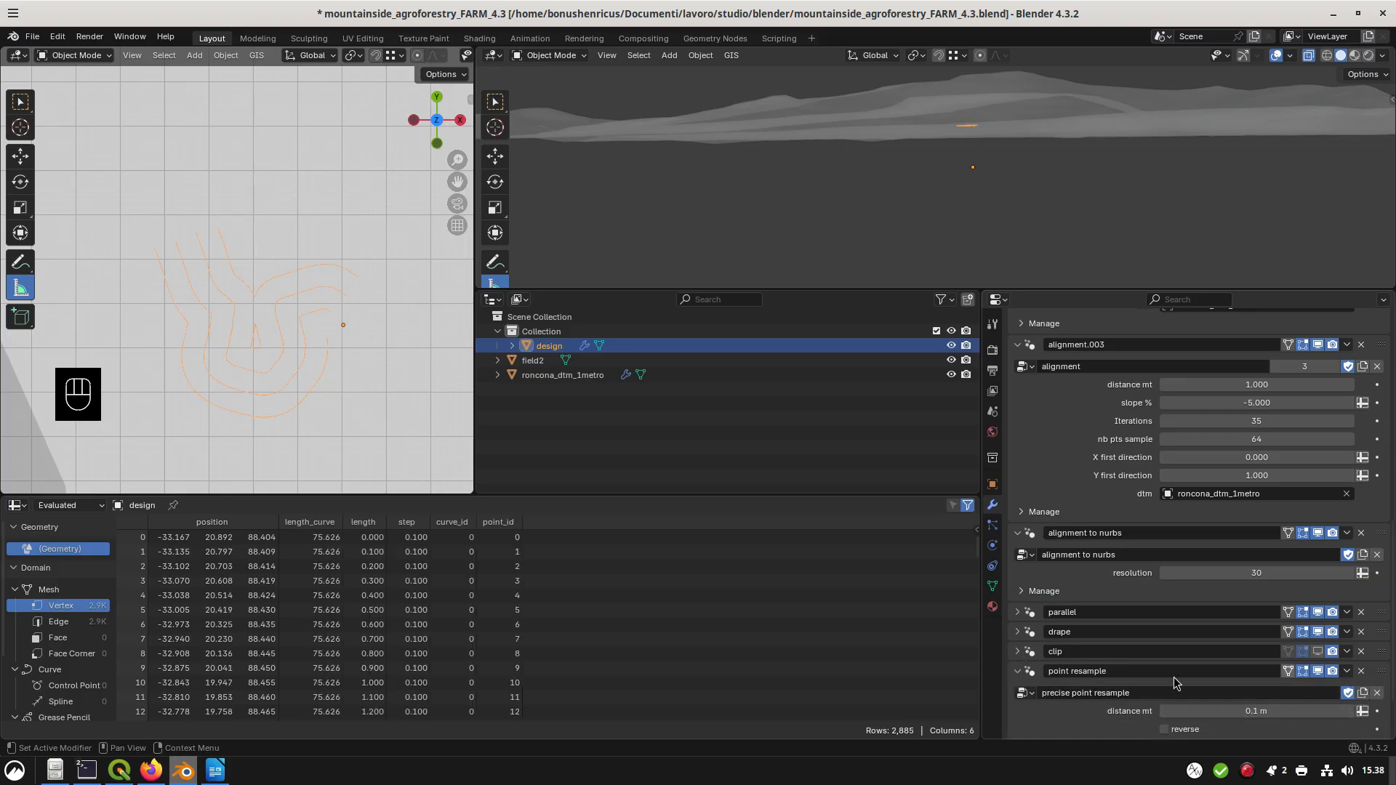
scroll(1128, 680, down, 3)
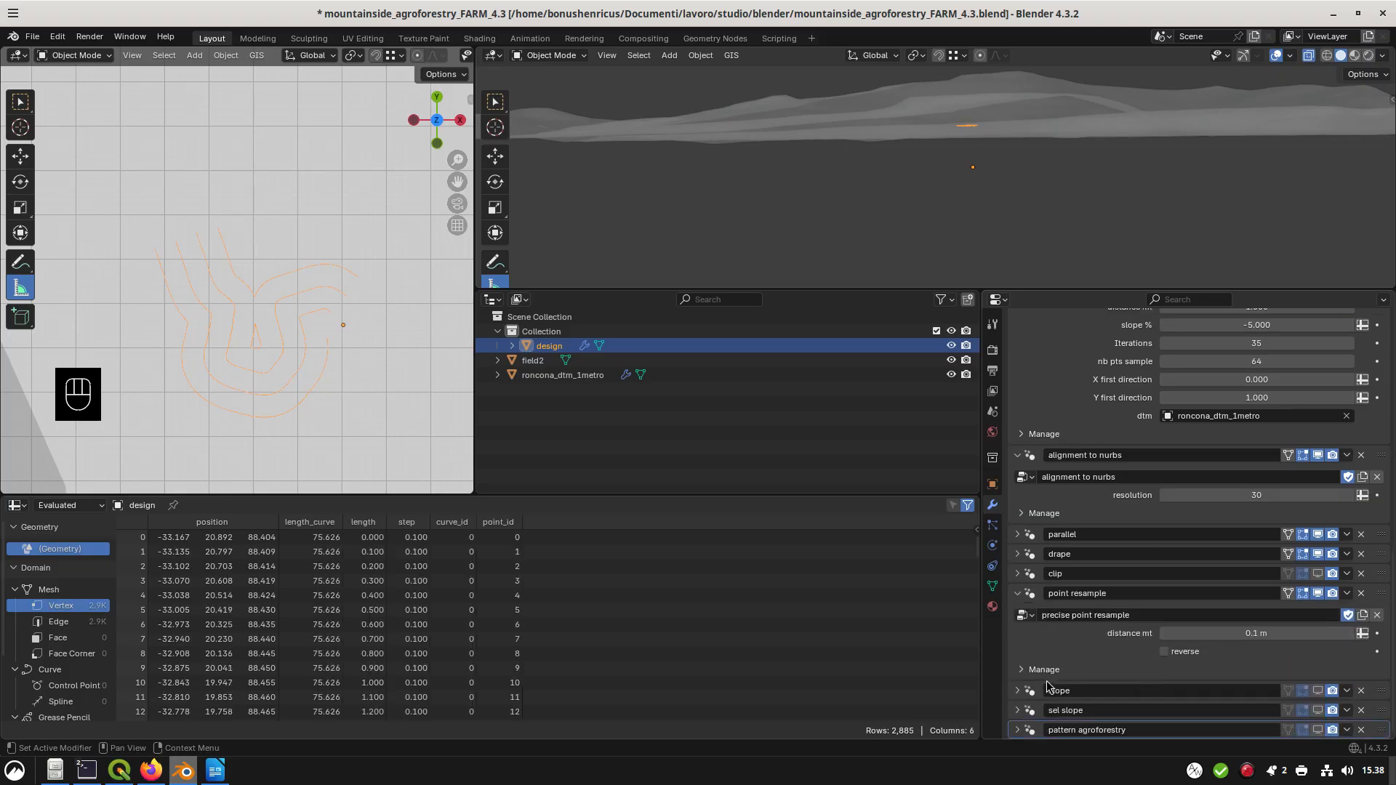
click(1317, 691)
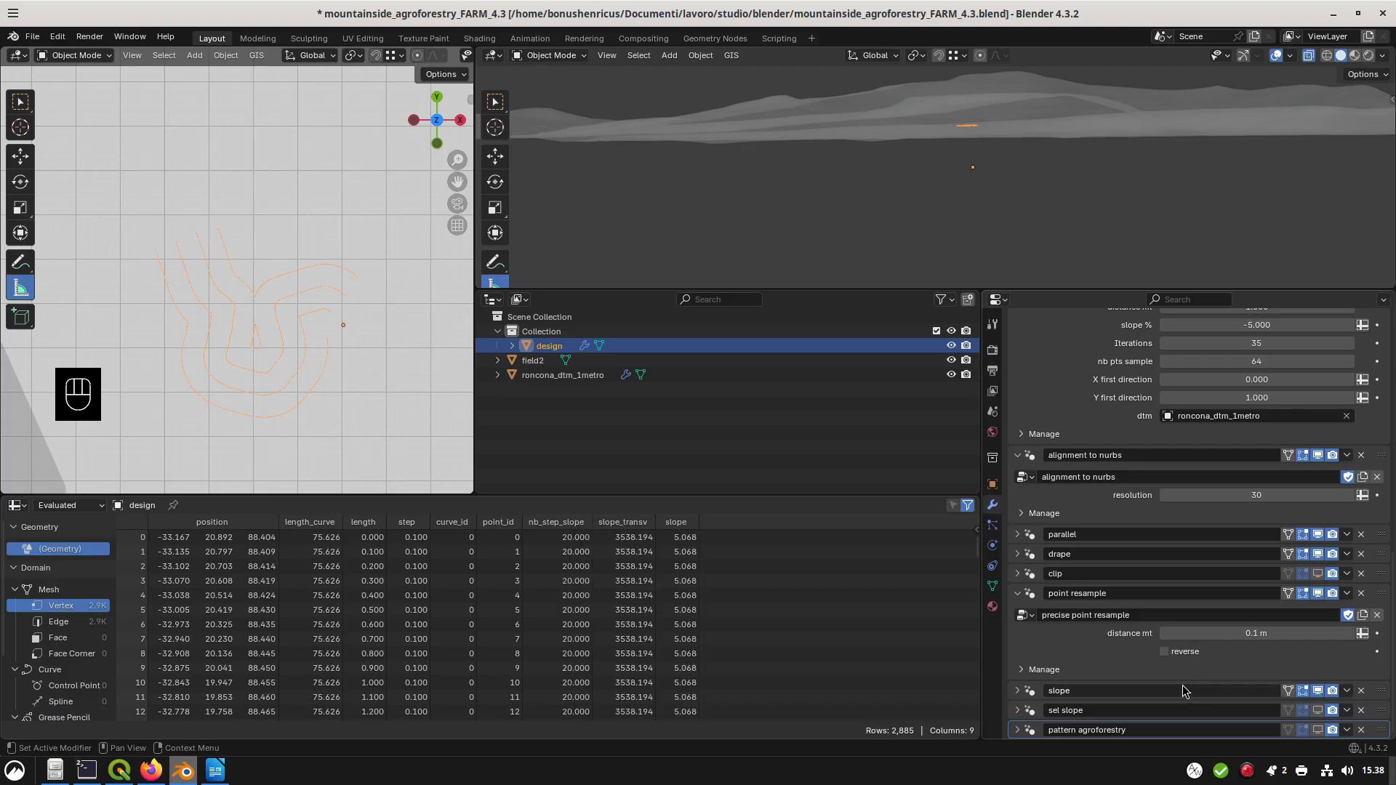
click(1318, 731)
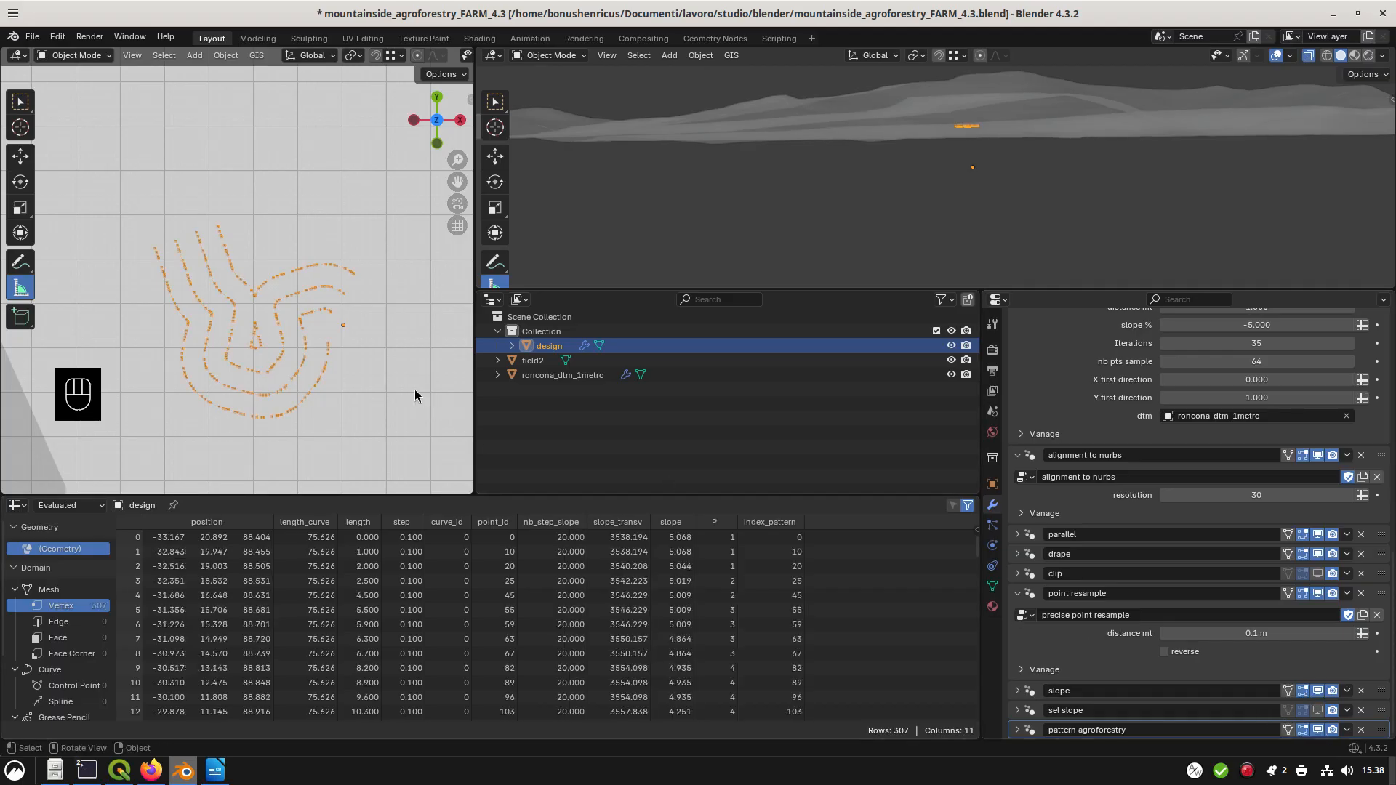
Export the selected design object as a point shapefile, overwriting mountainside_agroforestry_FARM_4.3_dtm2.shp
click(256, 58)
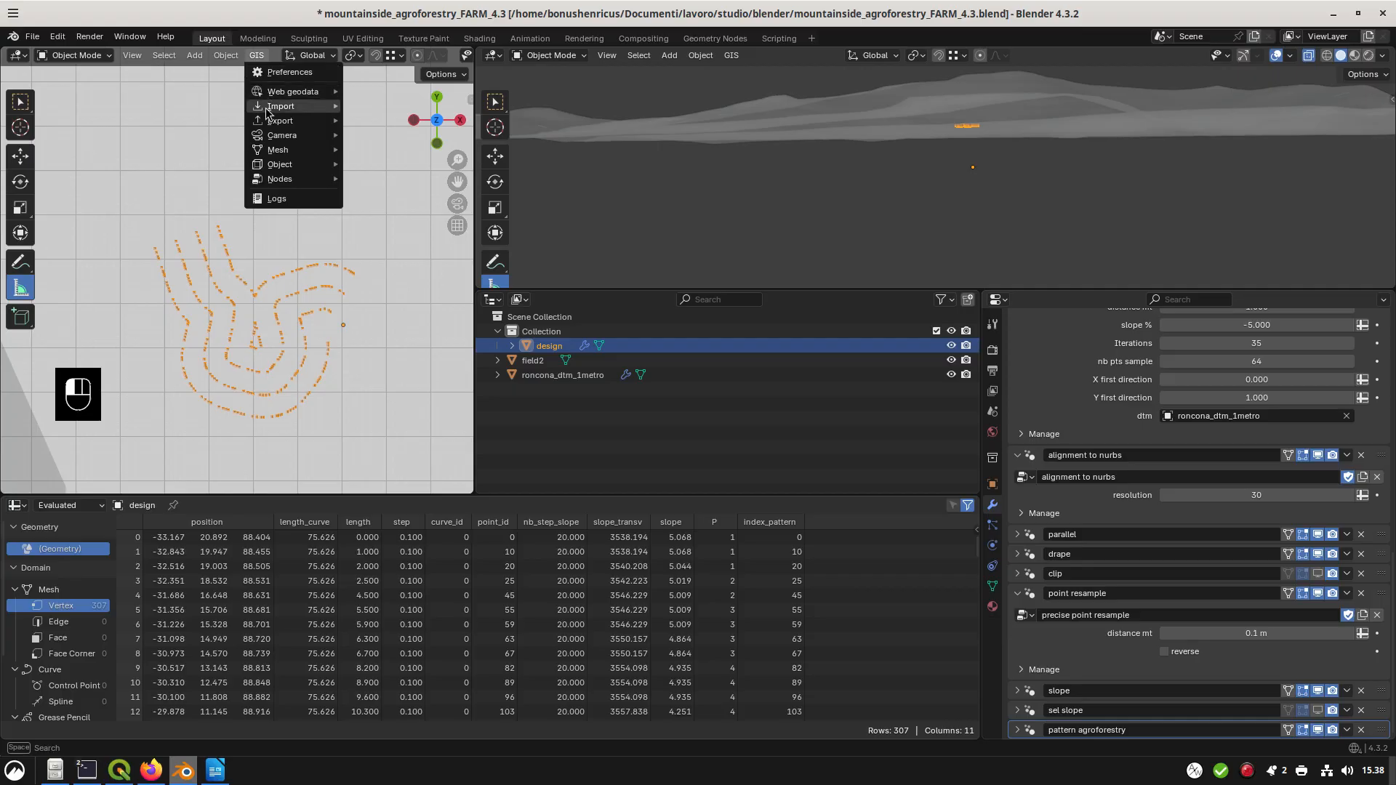
mouse_move(270, 122)
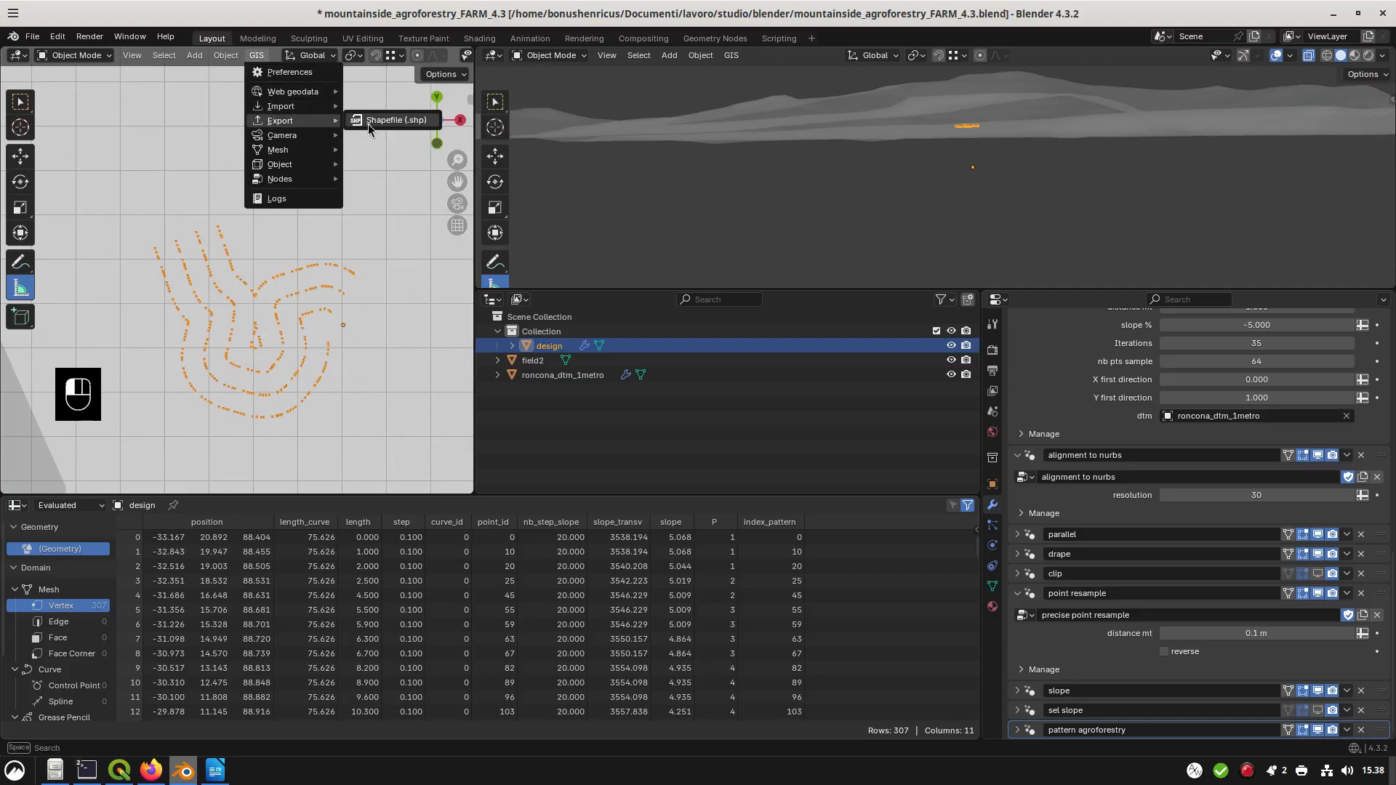
click(368, 123)
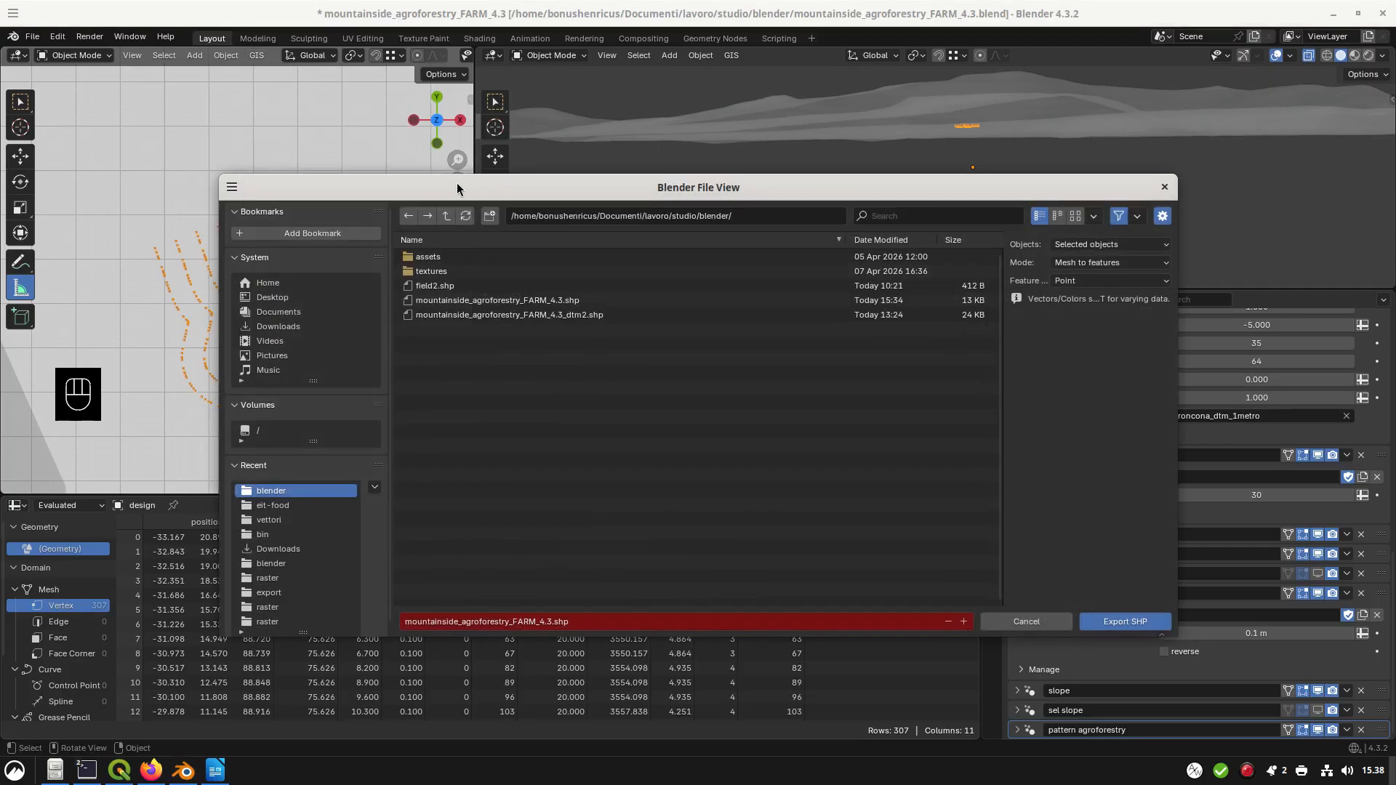
click(597, 317)
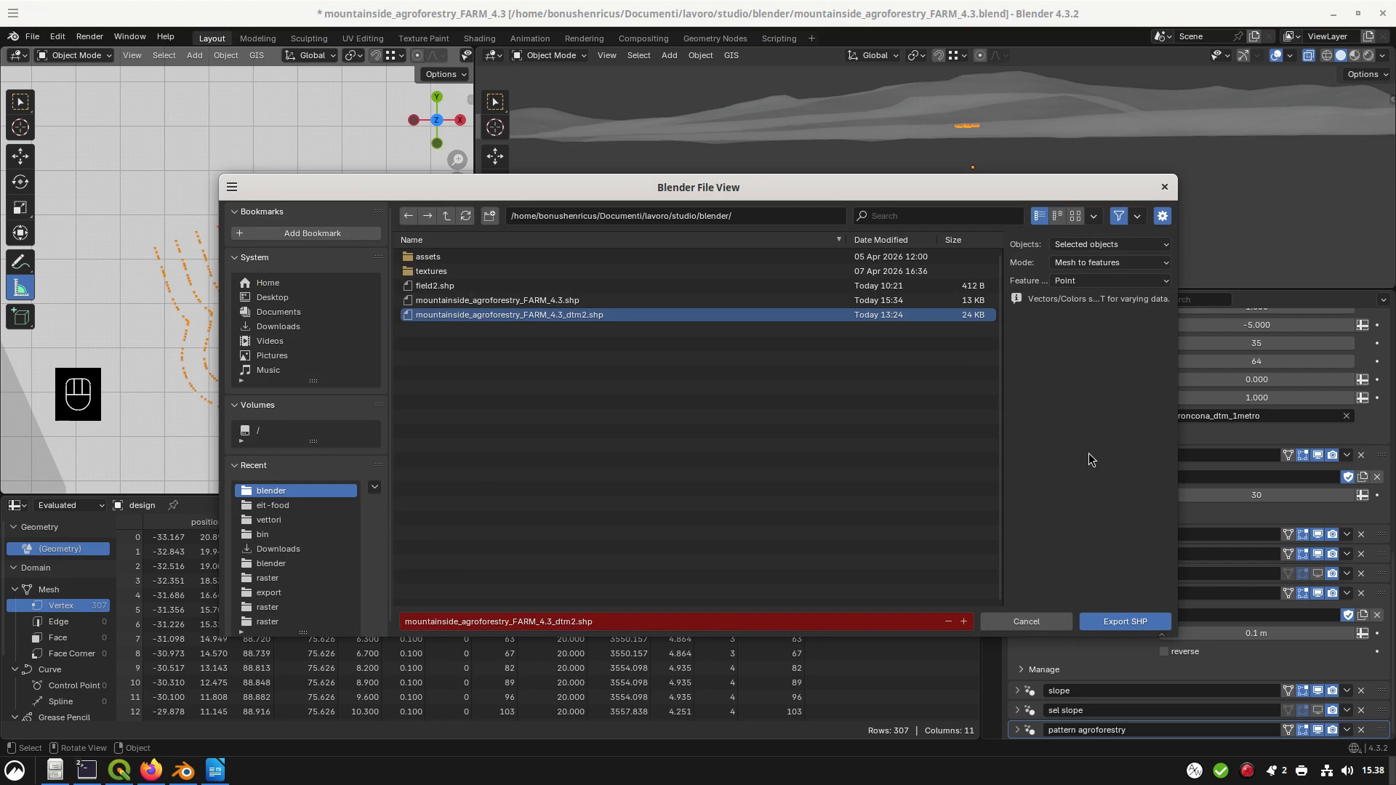
click(1125, 622)
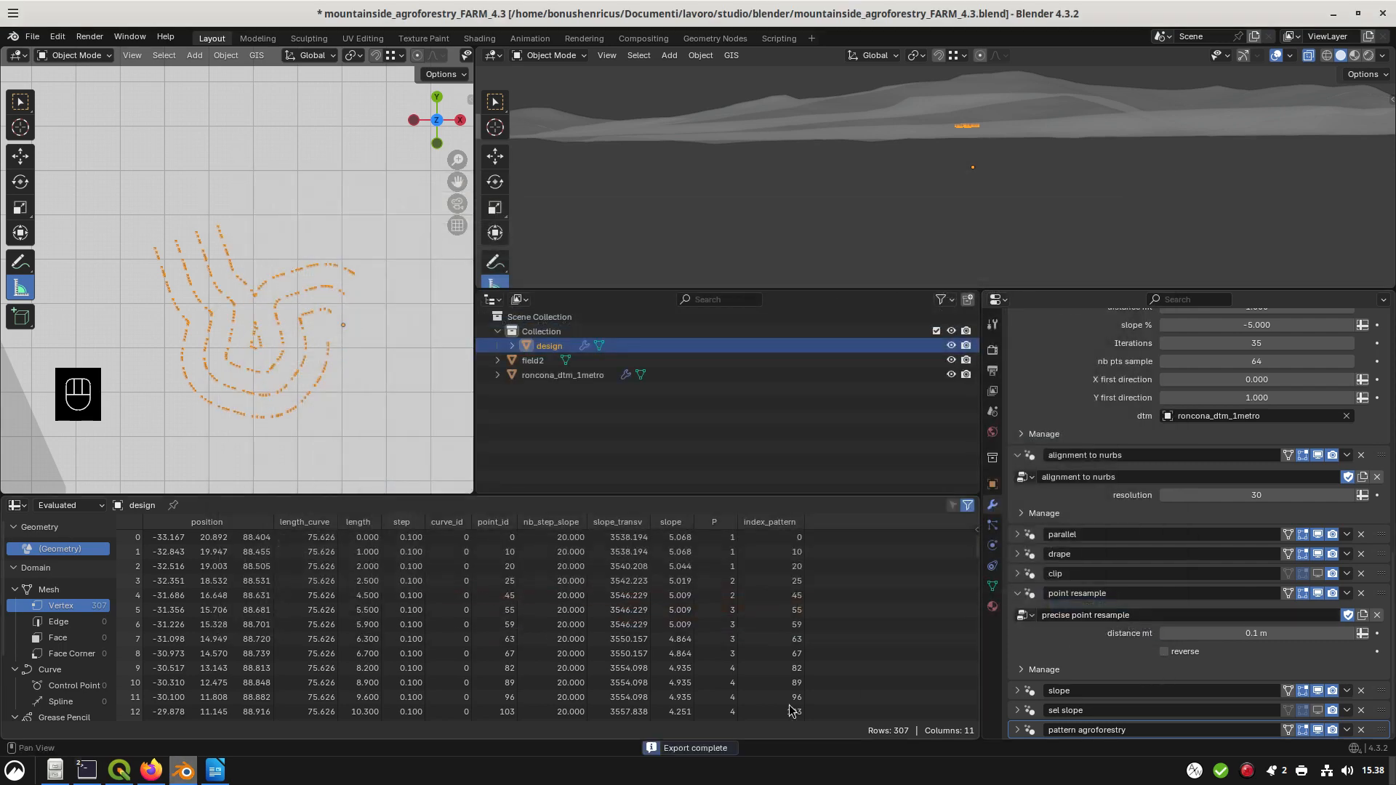
Add mountainside_agroforestry_FARM_4.3_dtm2.shp from the file manager's blender folder to the QGIS project and zoom to its layer
click(50, 775)
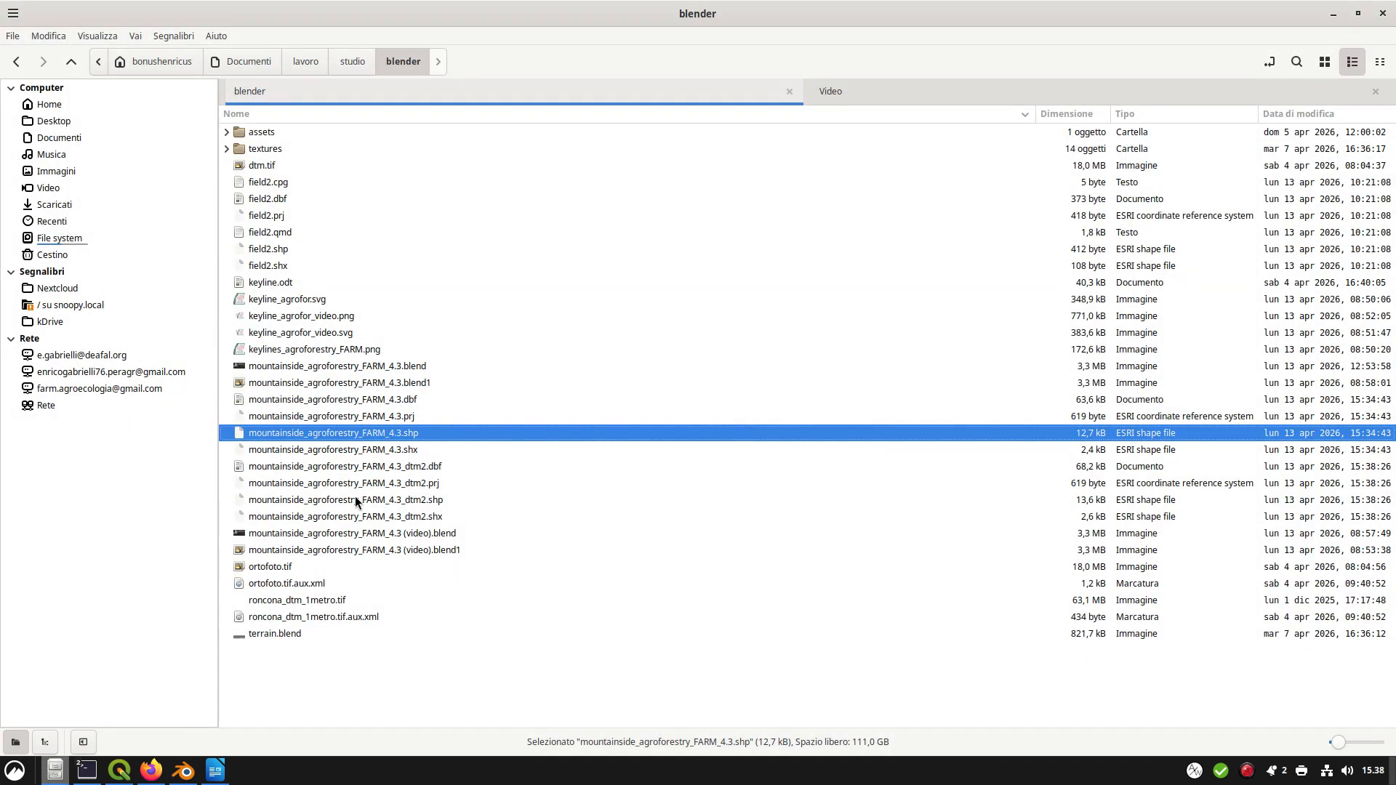
drag(387, 503, 426, 499)
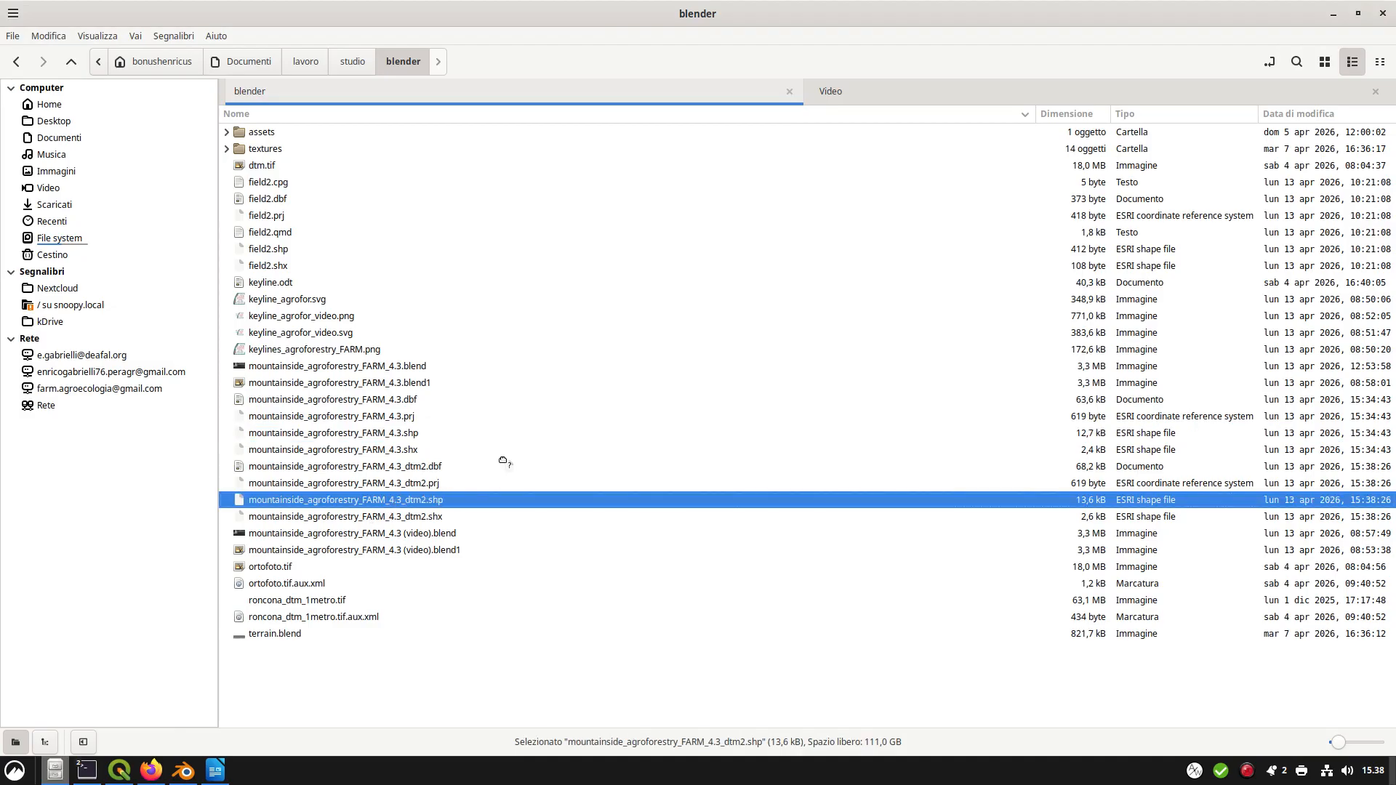
key(alt+Tab)
key(alt+Tab)
drag(504, 462, 601, 450)
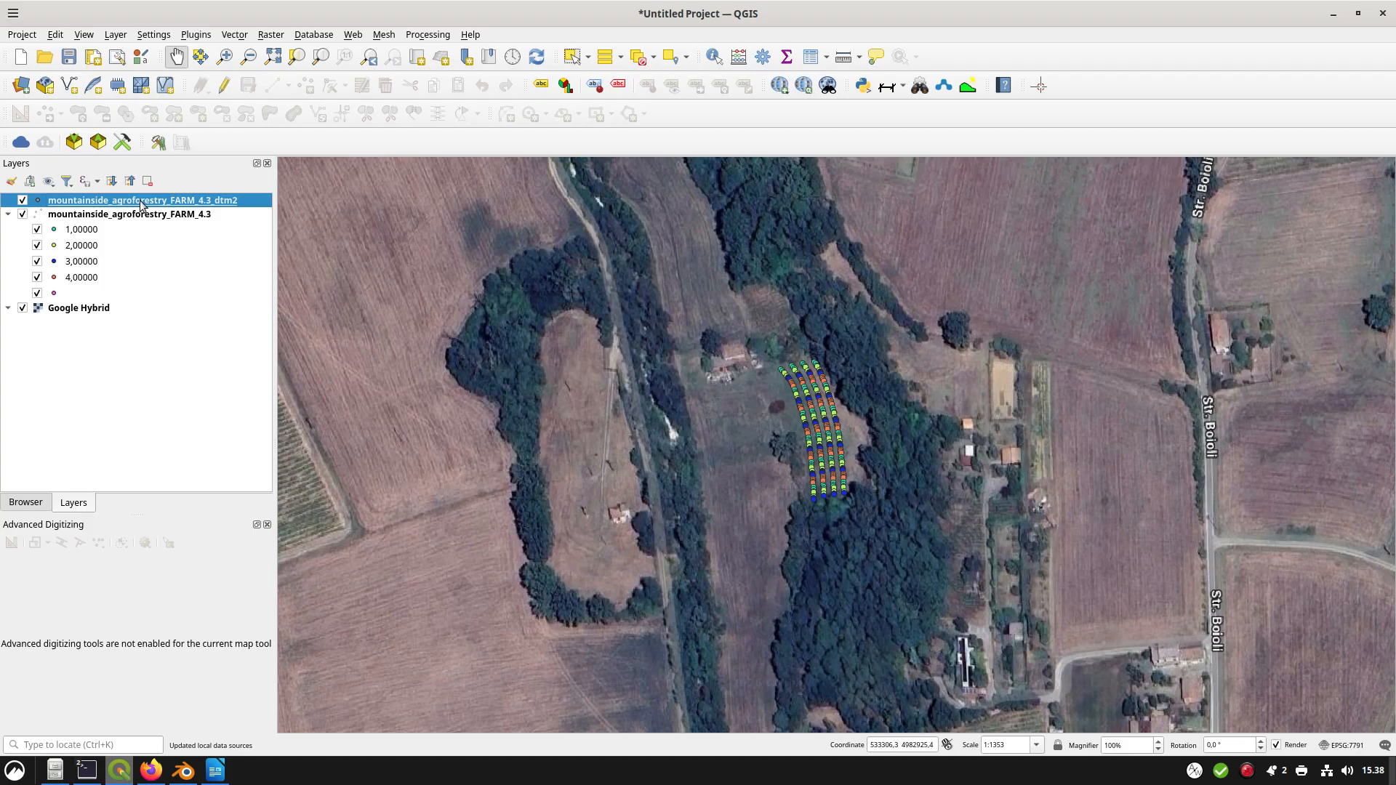
right_click(144, 206)
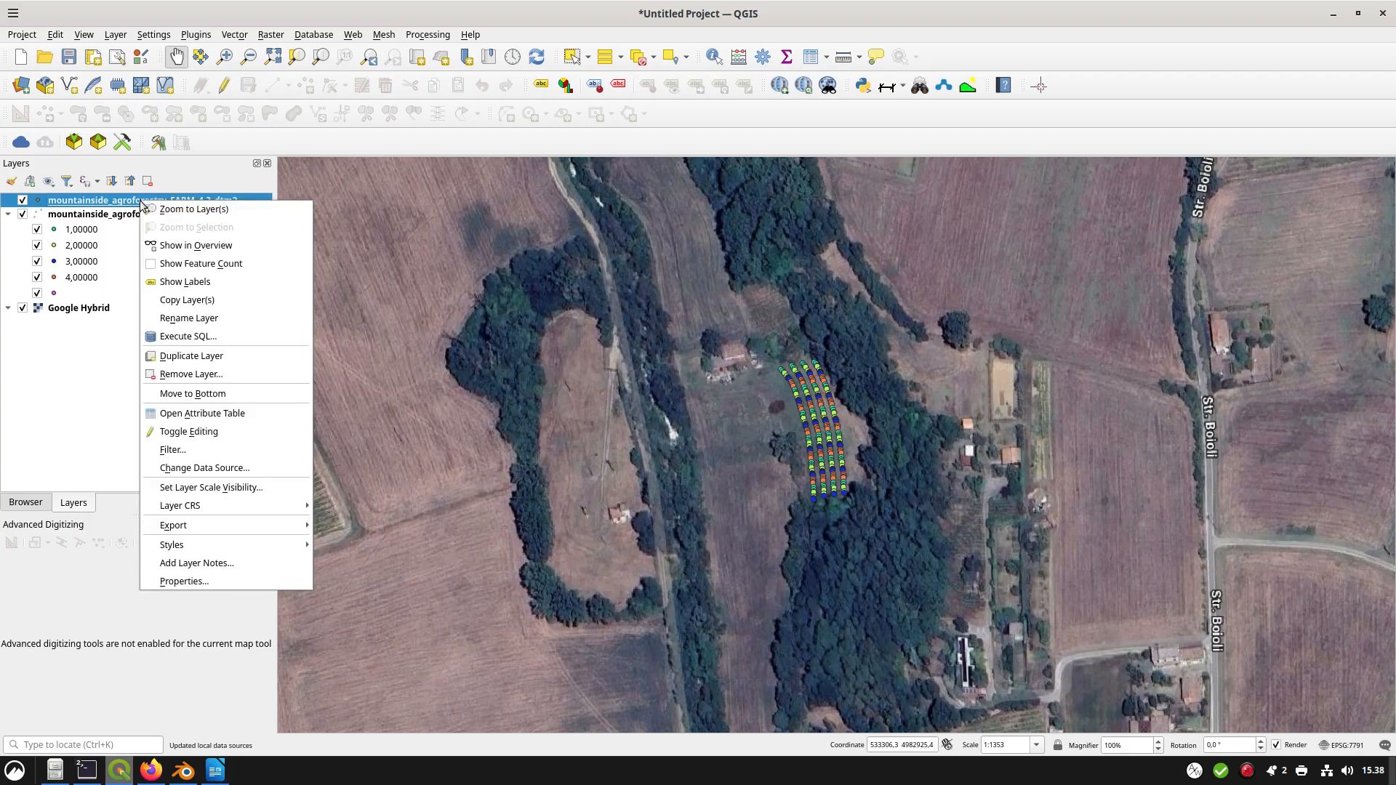
click(191, 210)
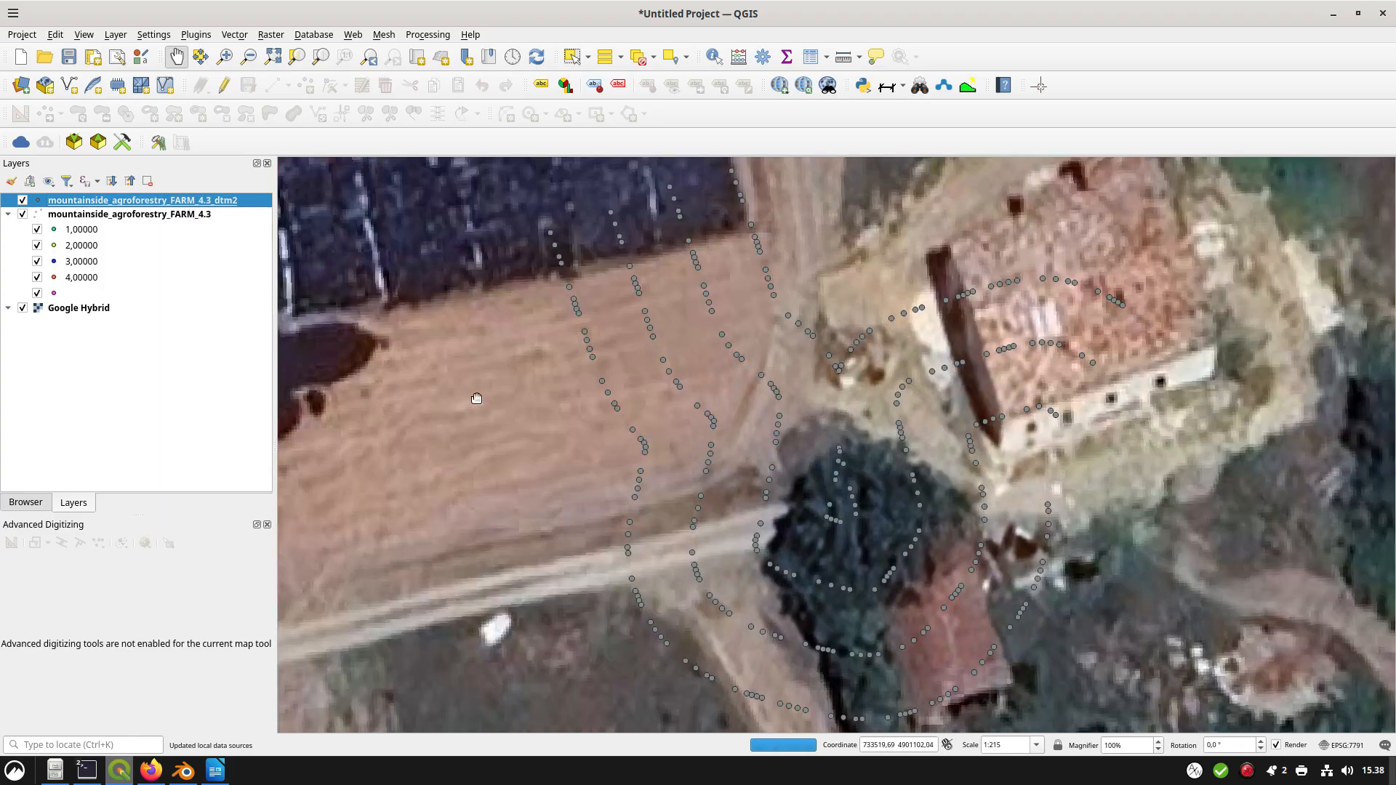
Open the symbology of the mountainside_agroforestry_FARM_4.3_dtm2 layer and set its renderer to Graduated
double_click(195, 204)
click(899, 148)
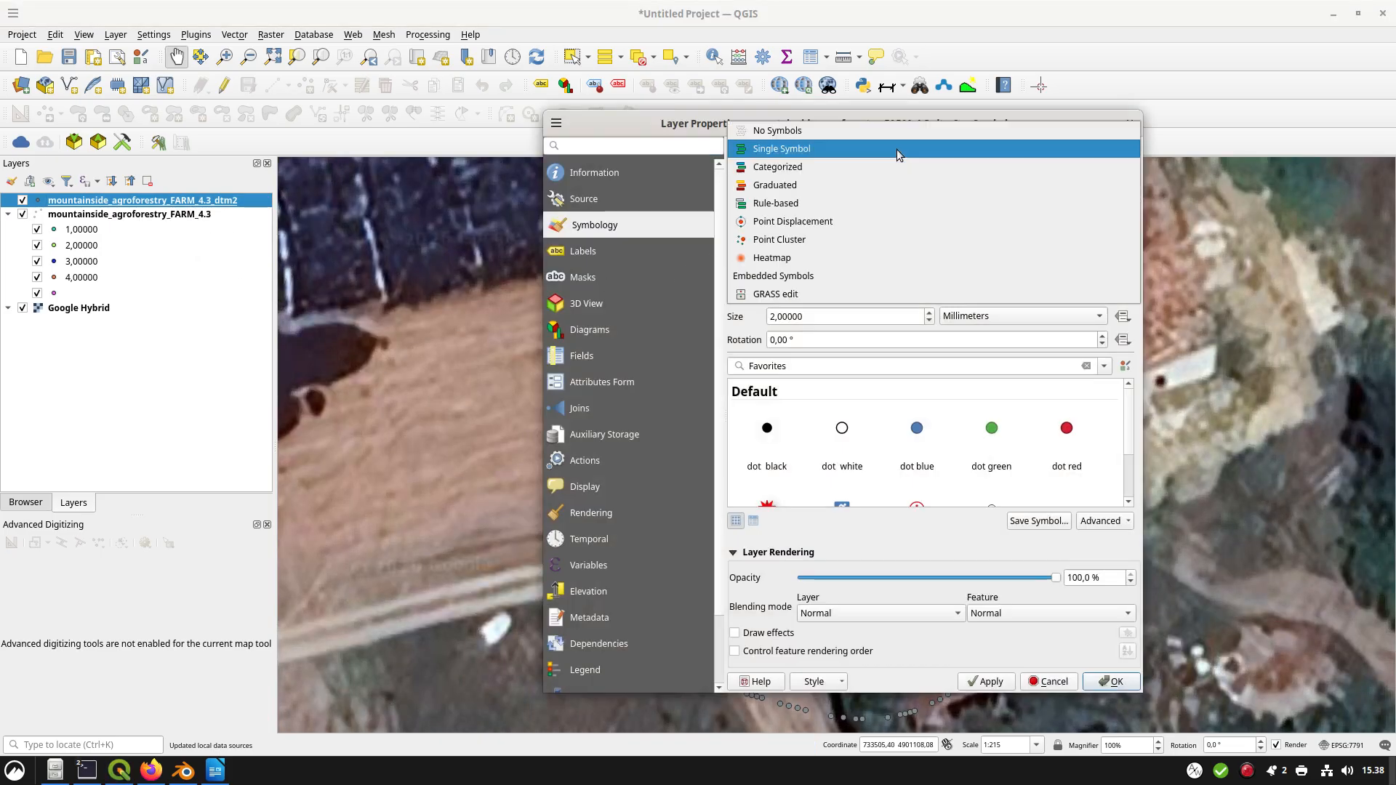
click(854, 168)
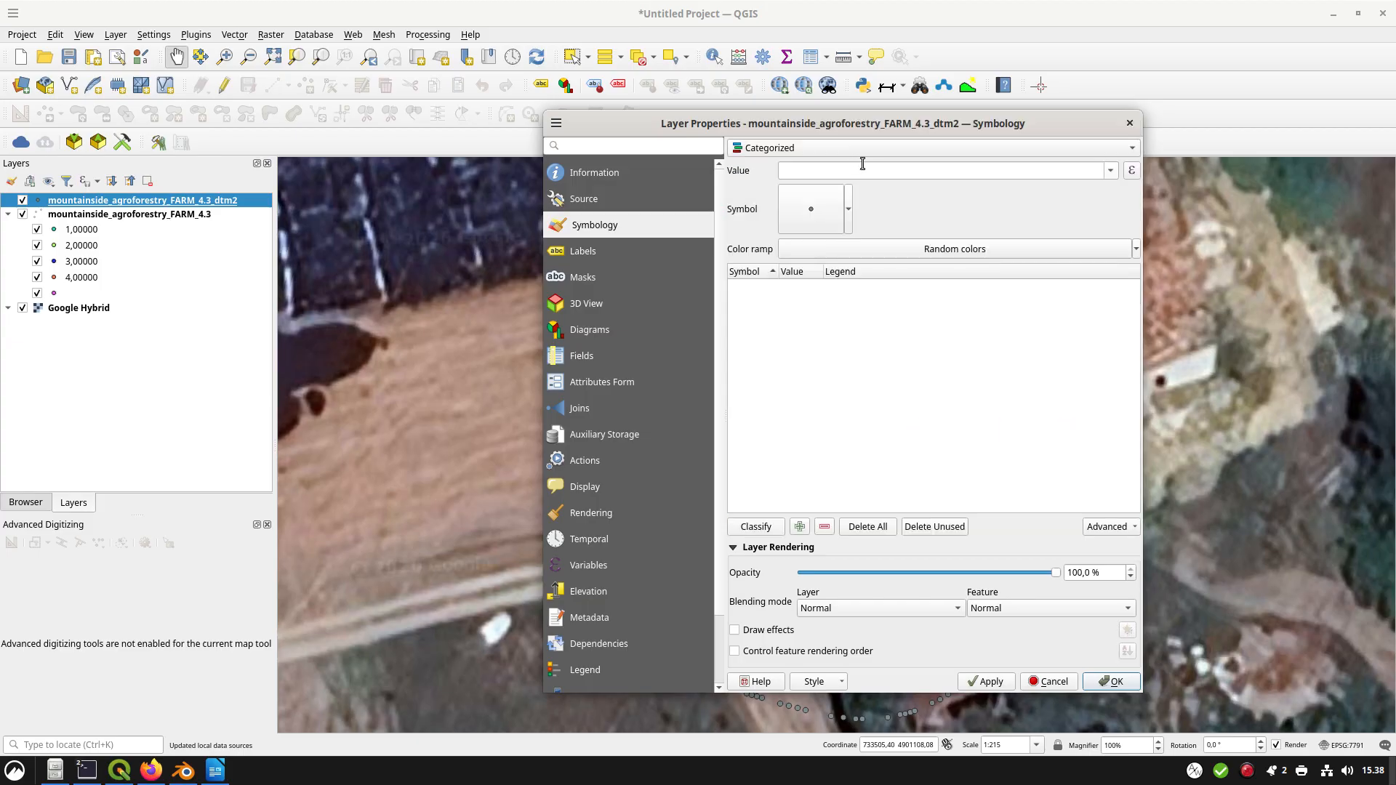
click(1113, 175)
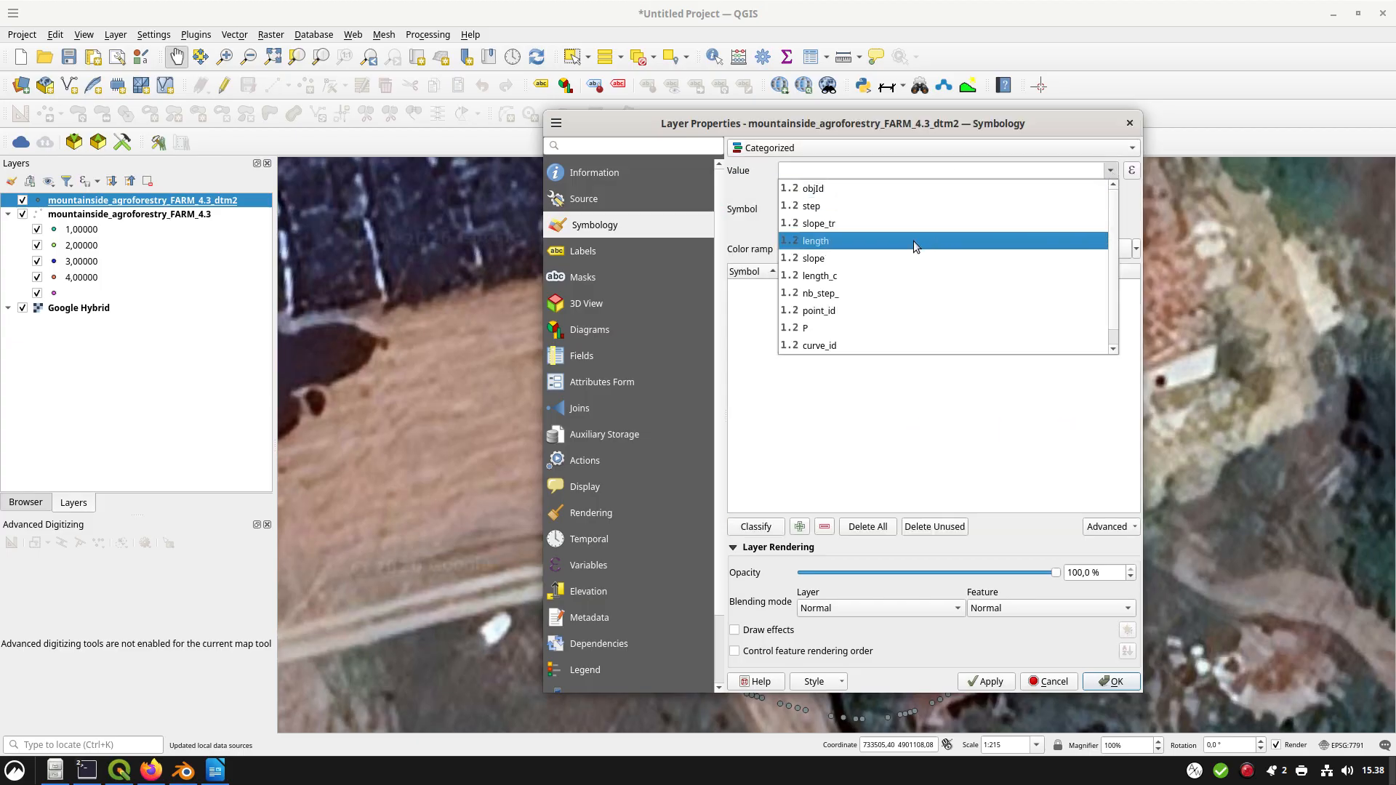
click(866, 170)
click(863, 149)
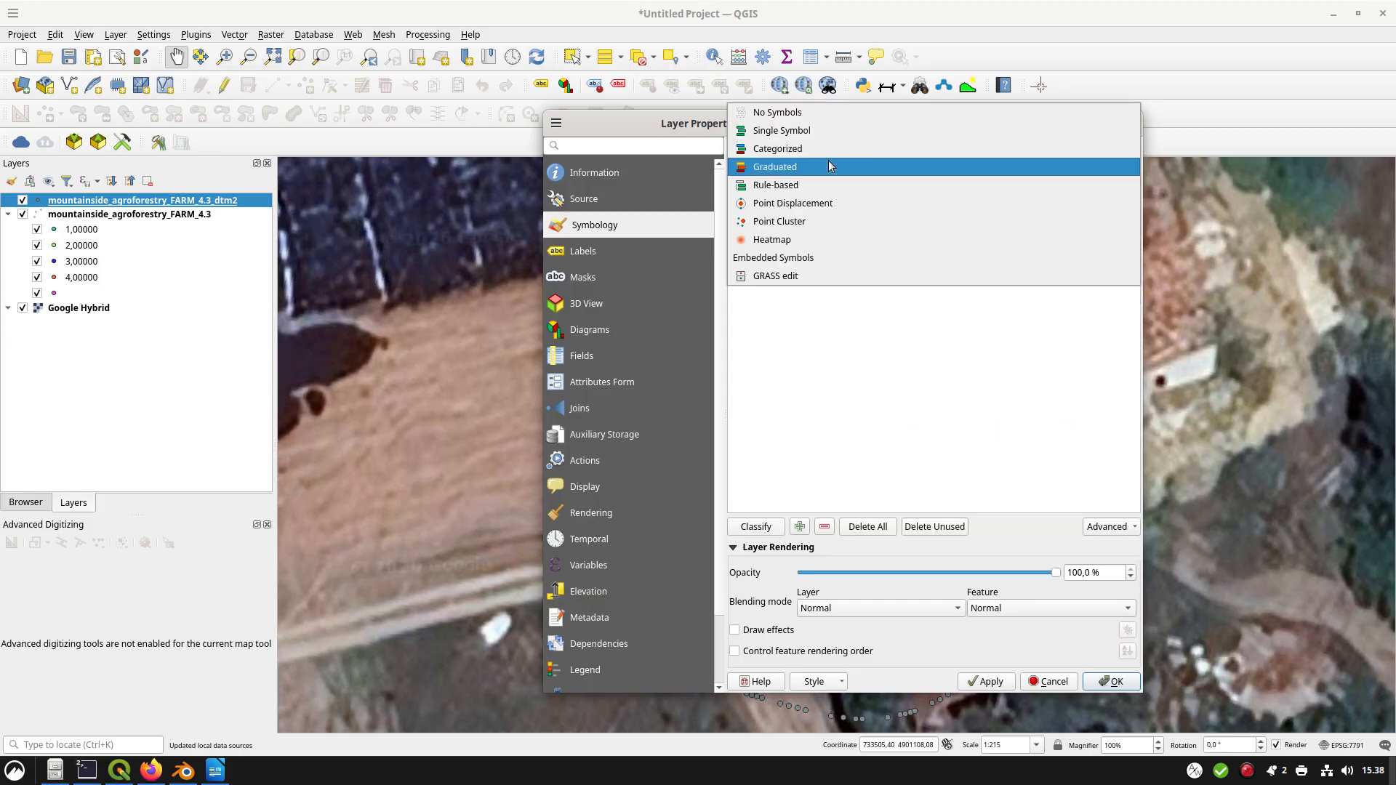
click(828, 161)
Classify the graduated symbology by the expression abs("slope") with five equal-count classes and apply it to the layer
click(1131, 171)
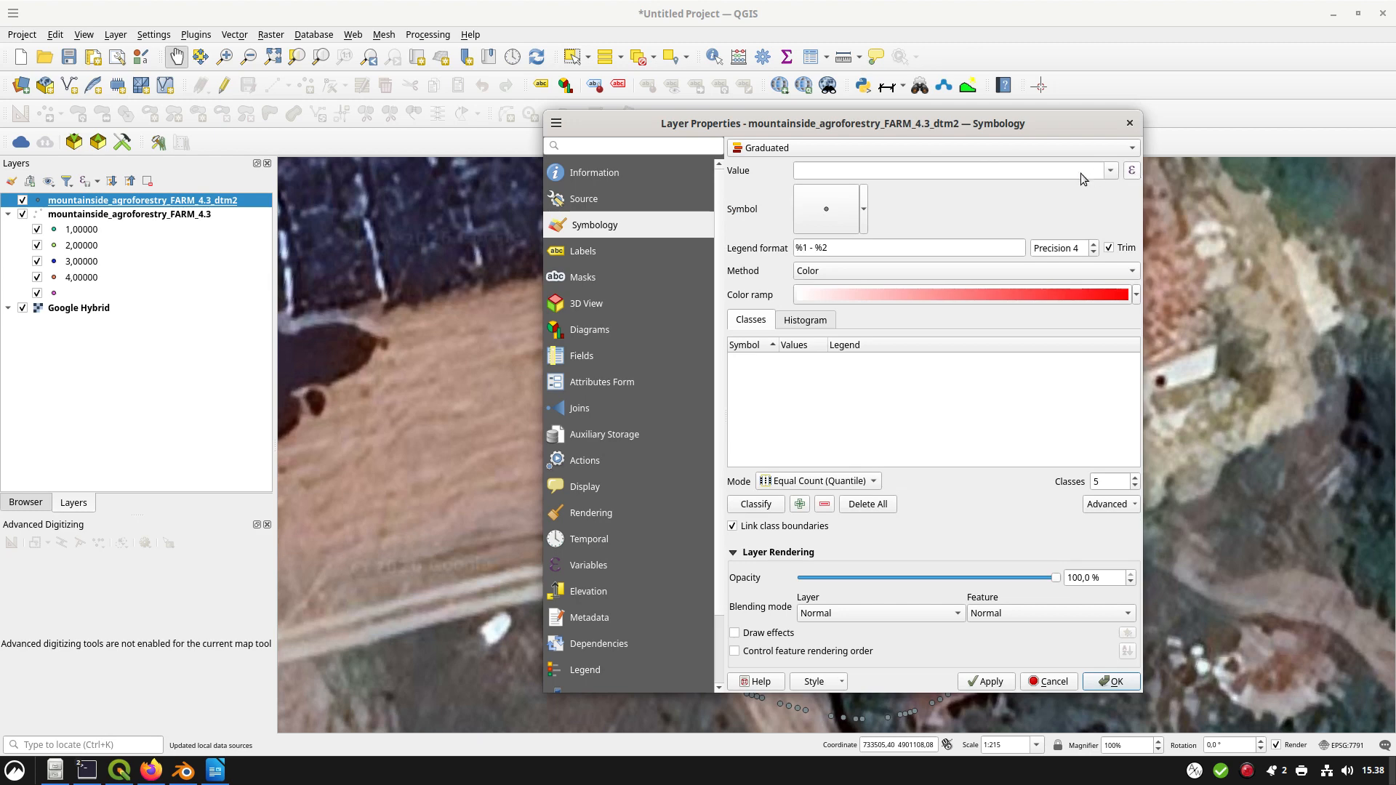
text(abs()
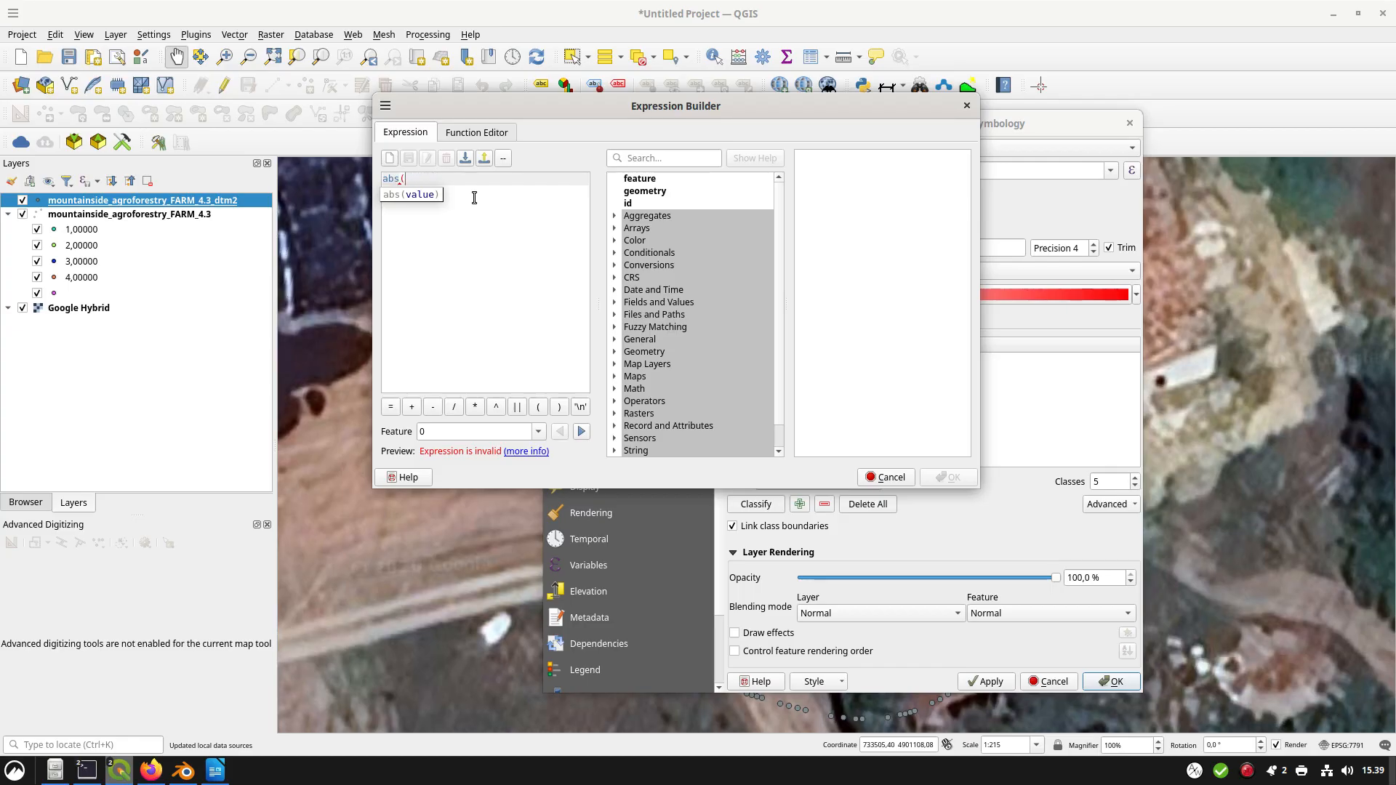
text("slope"))
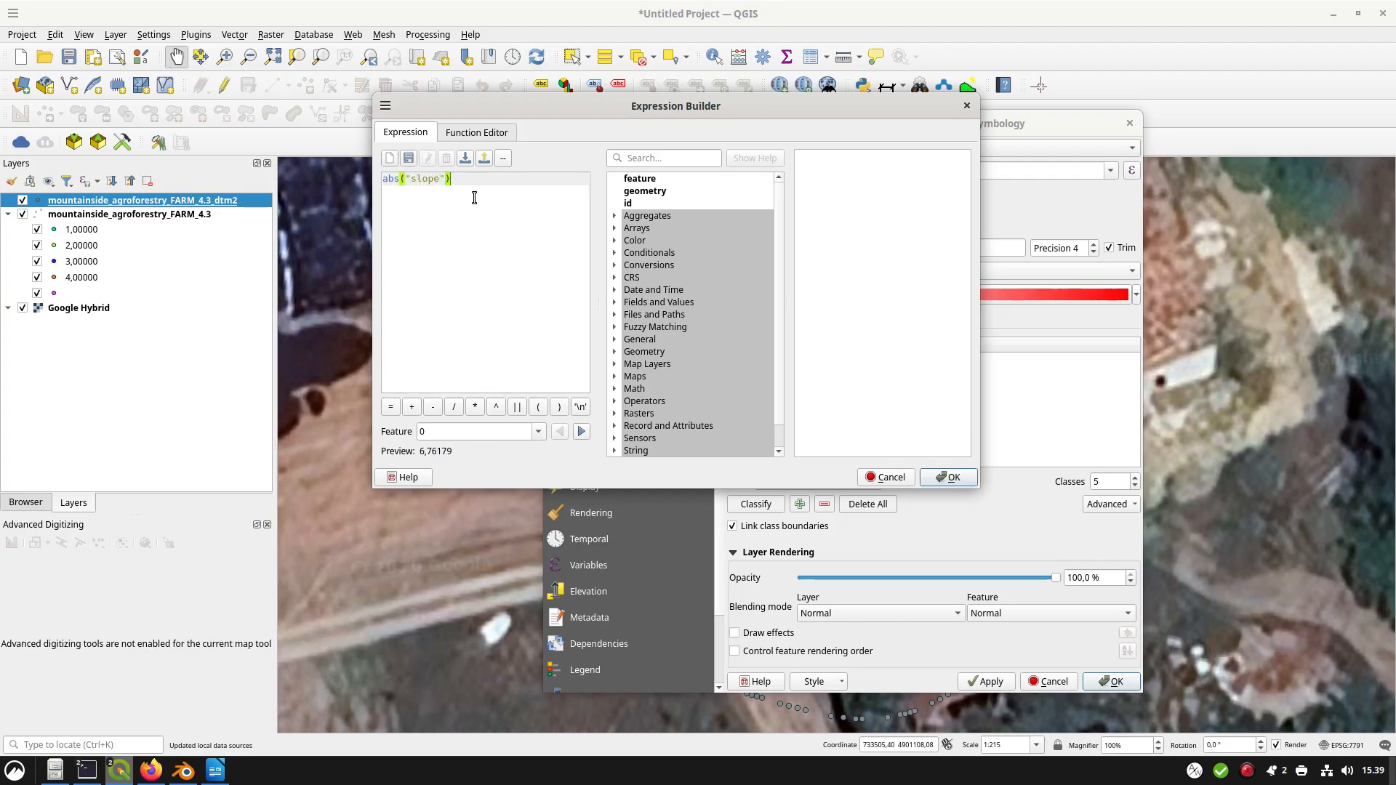
click(946, 478)
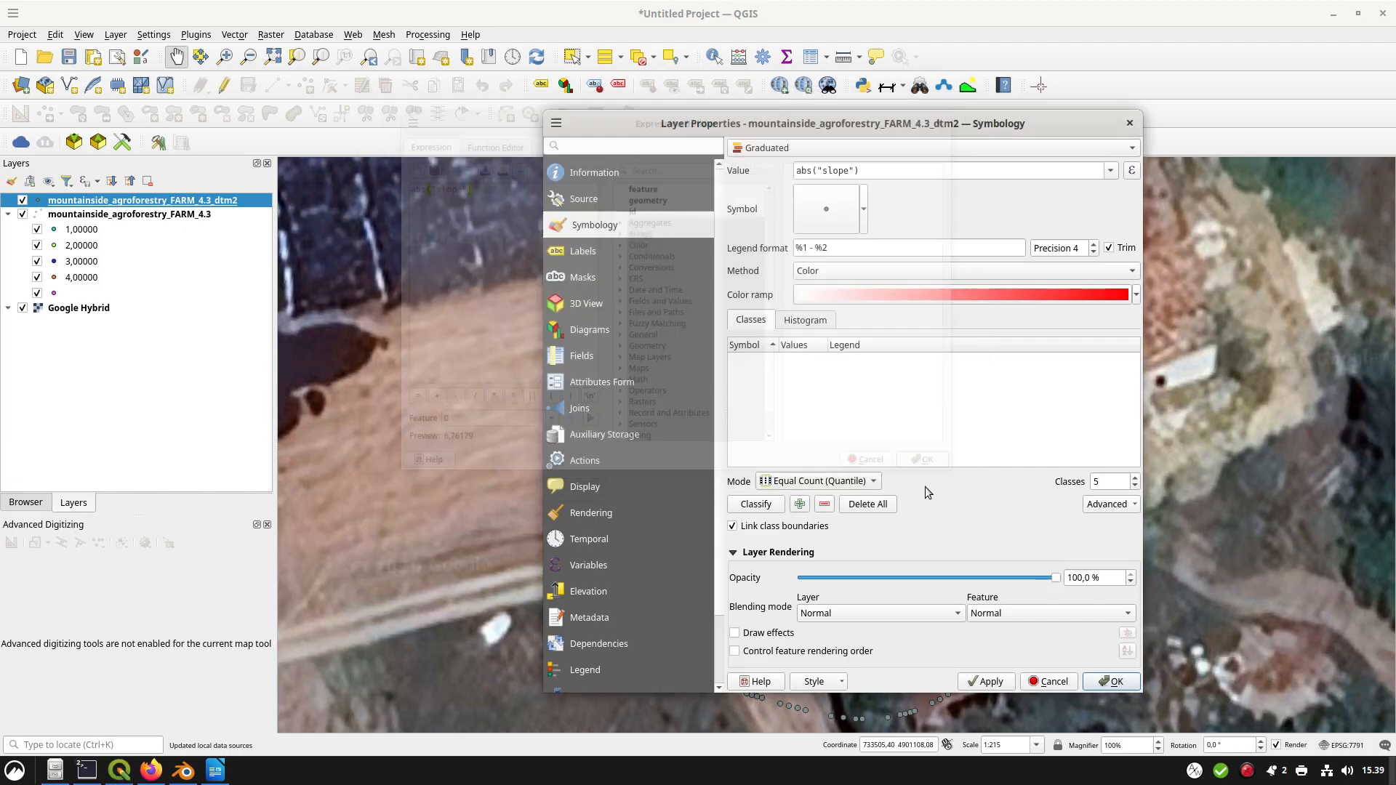
click(777, 509)
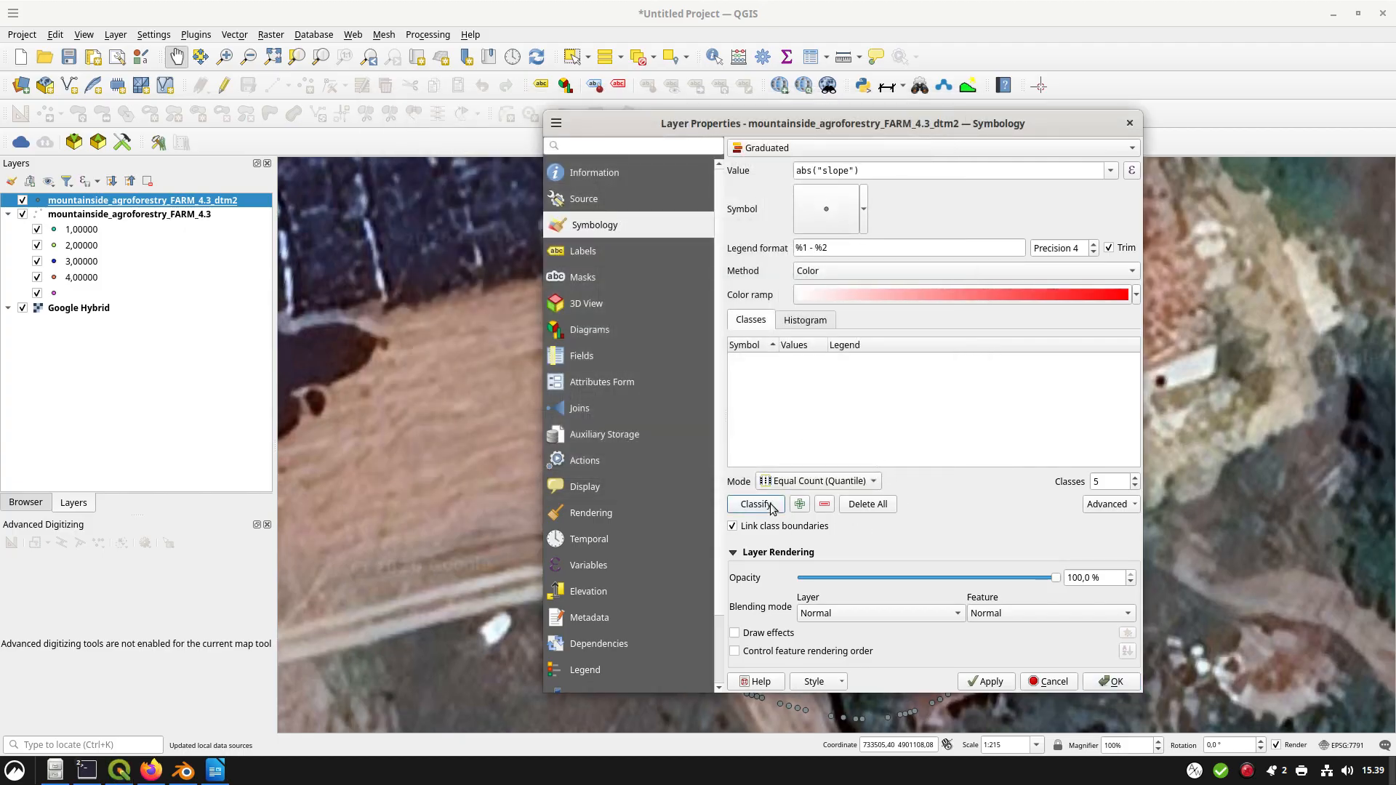
click(1113, 682)
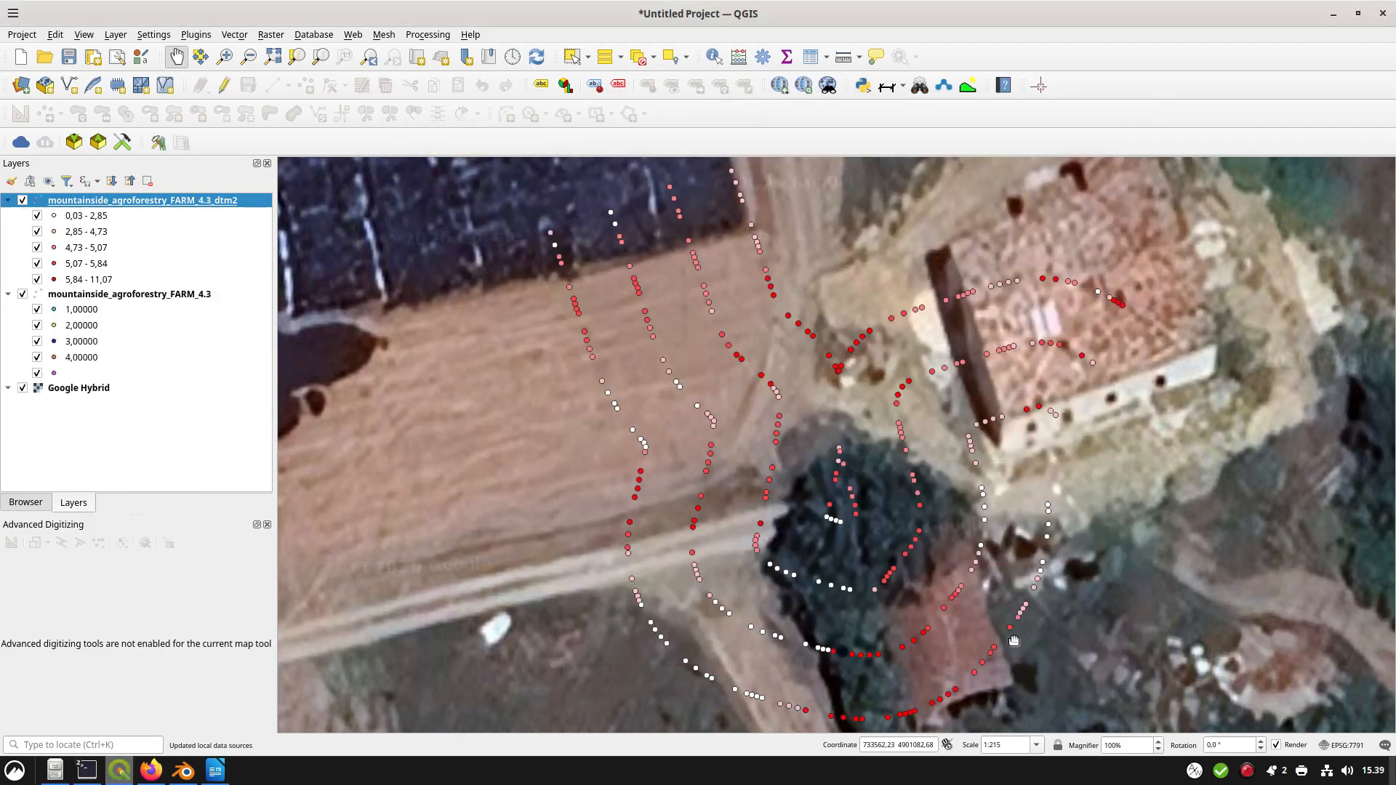
Switch to Blender and move the design object about 4.26 m in X and 12.46 m in Y, keeping it selected
scroll(907, 570, down, 2)
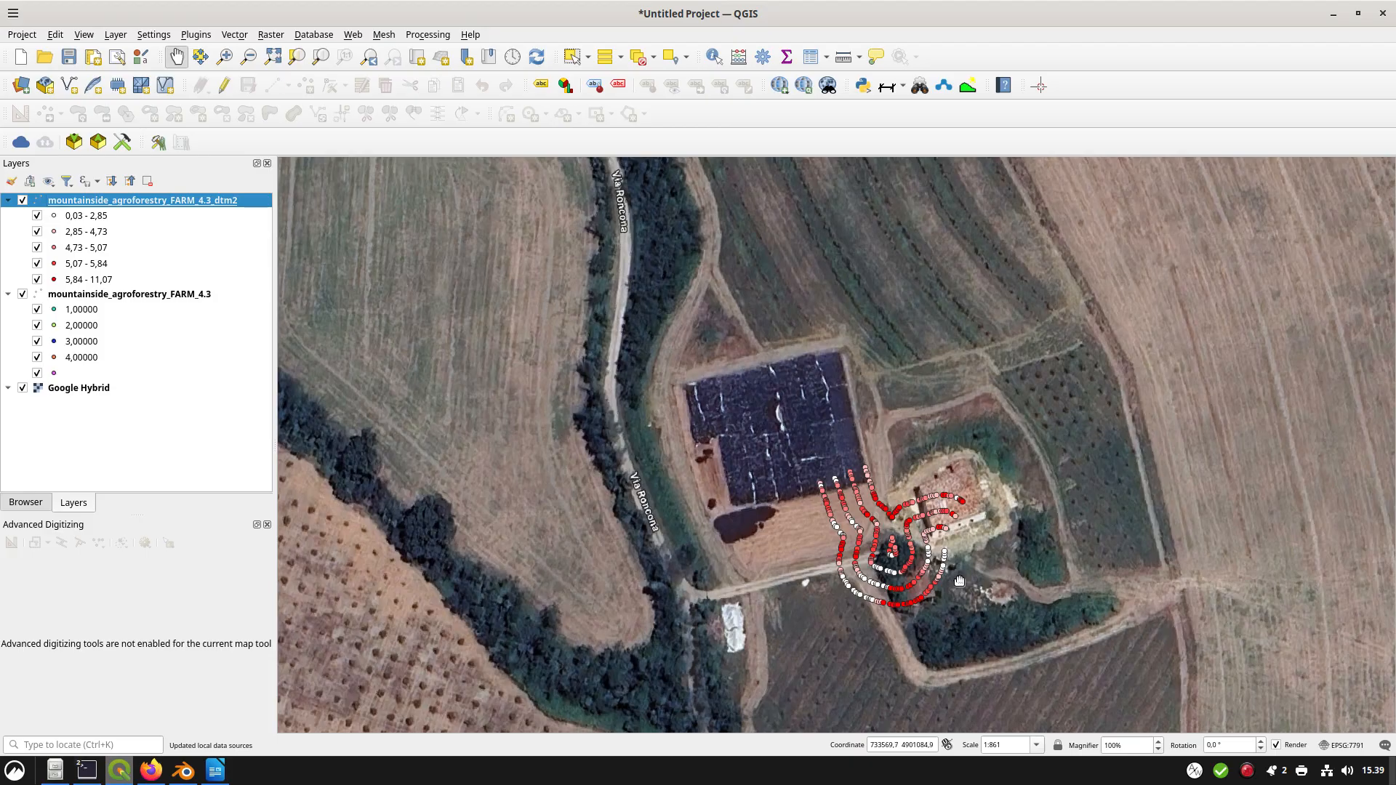
key(alt+Tab)
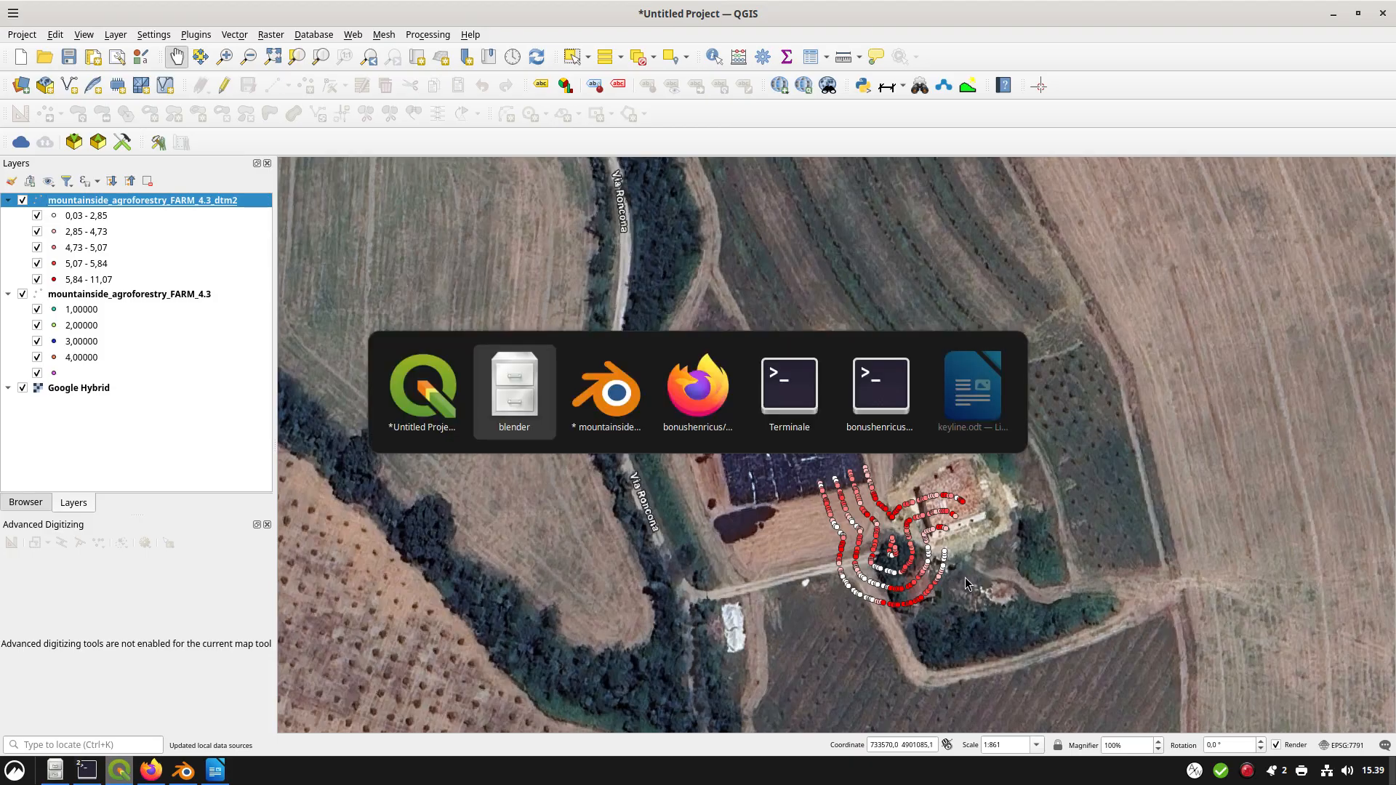
key(alt+Tab)
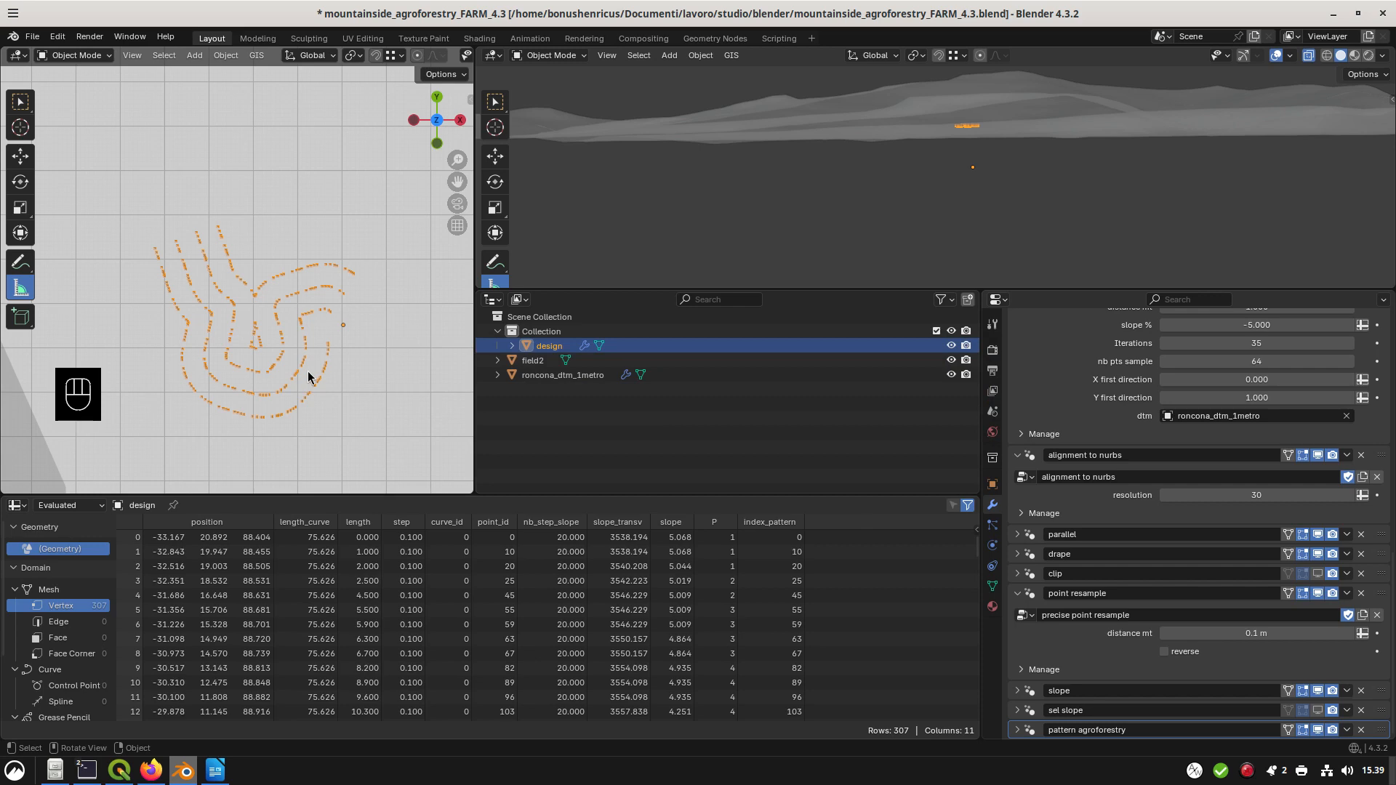
key(g)
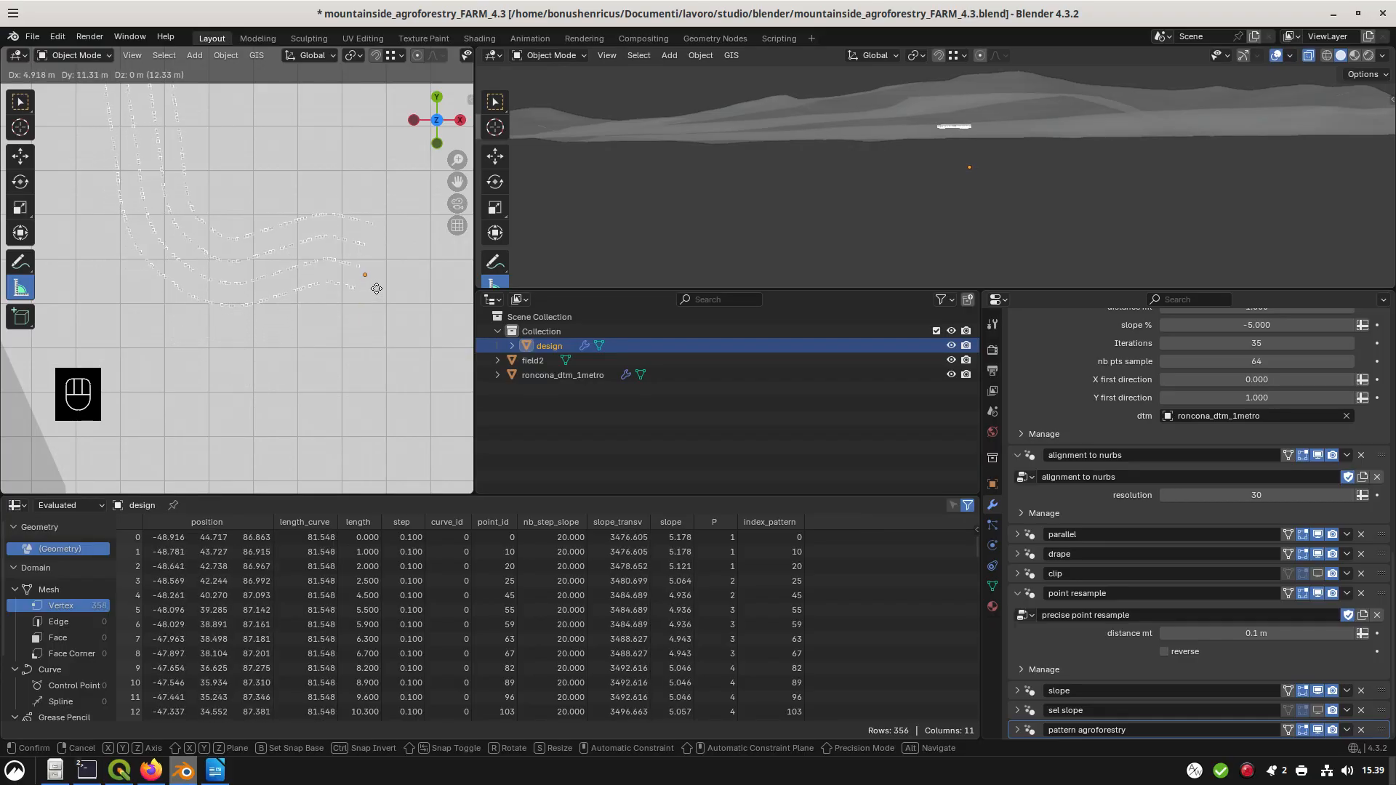
click(375, 288)
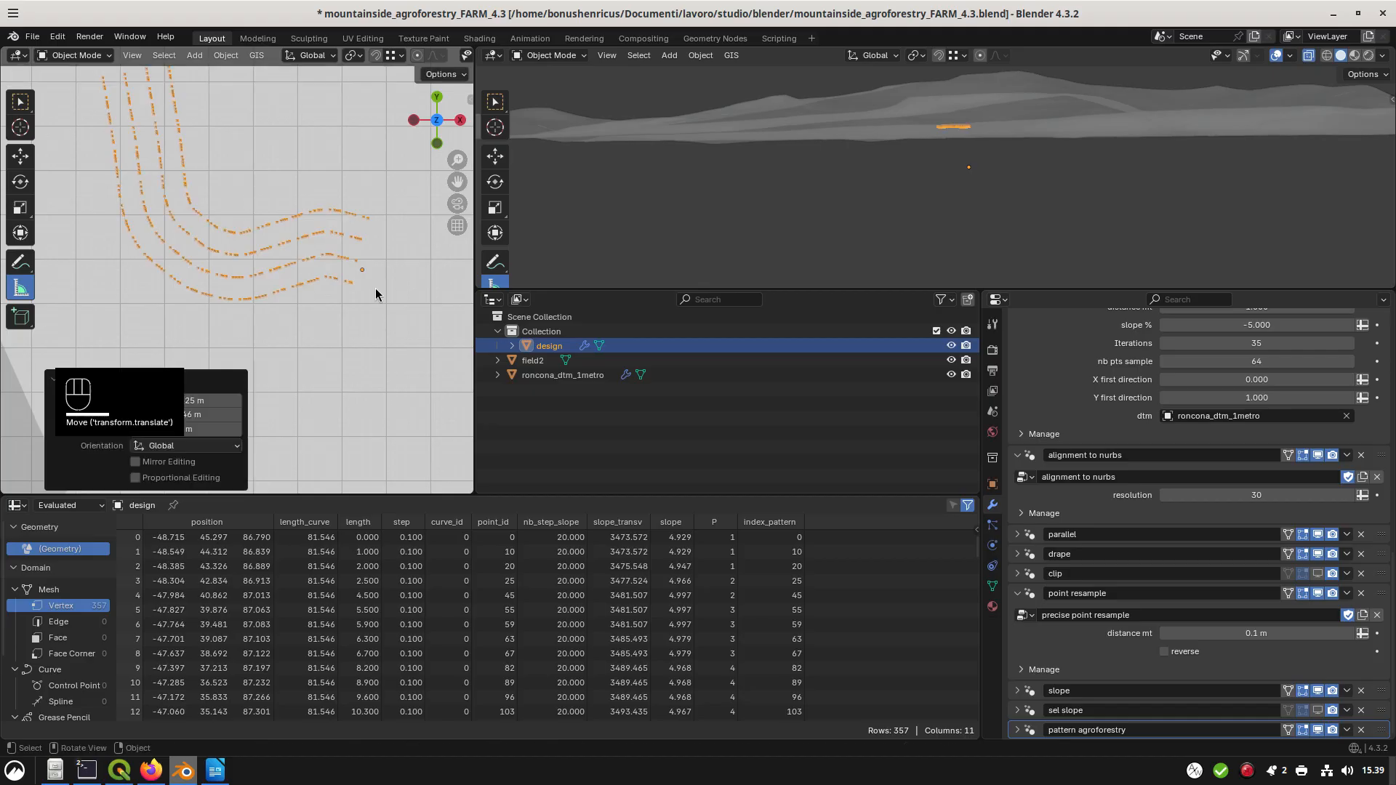
shift+middle_drag(373, 289, 414, 426)
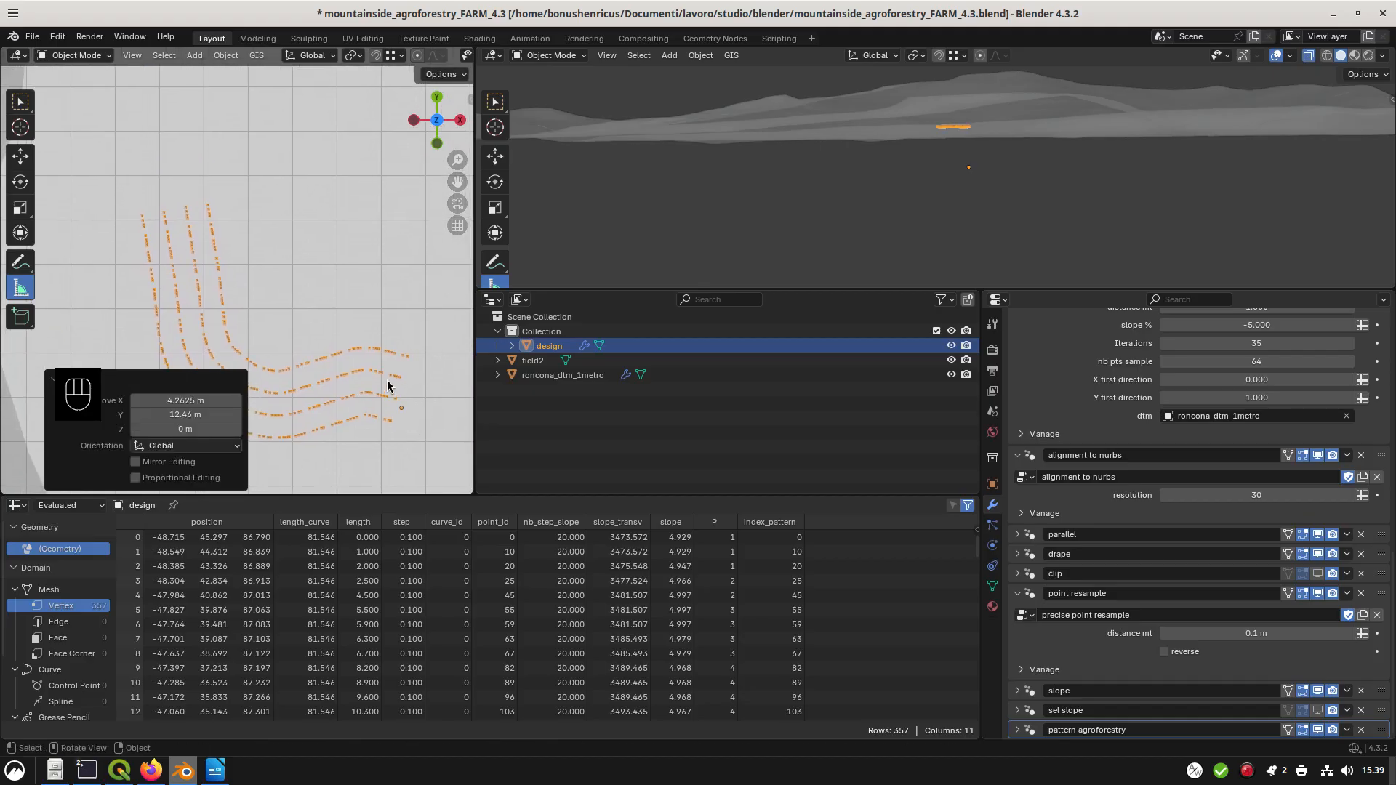
alt+click(387, 379)
click(388, 445)
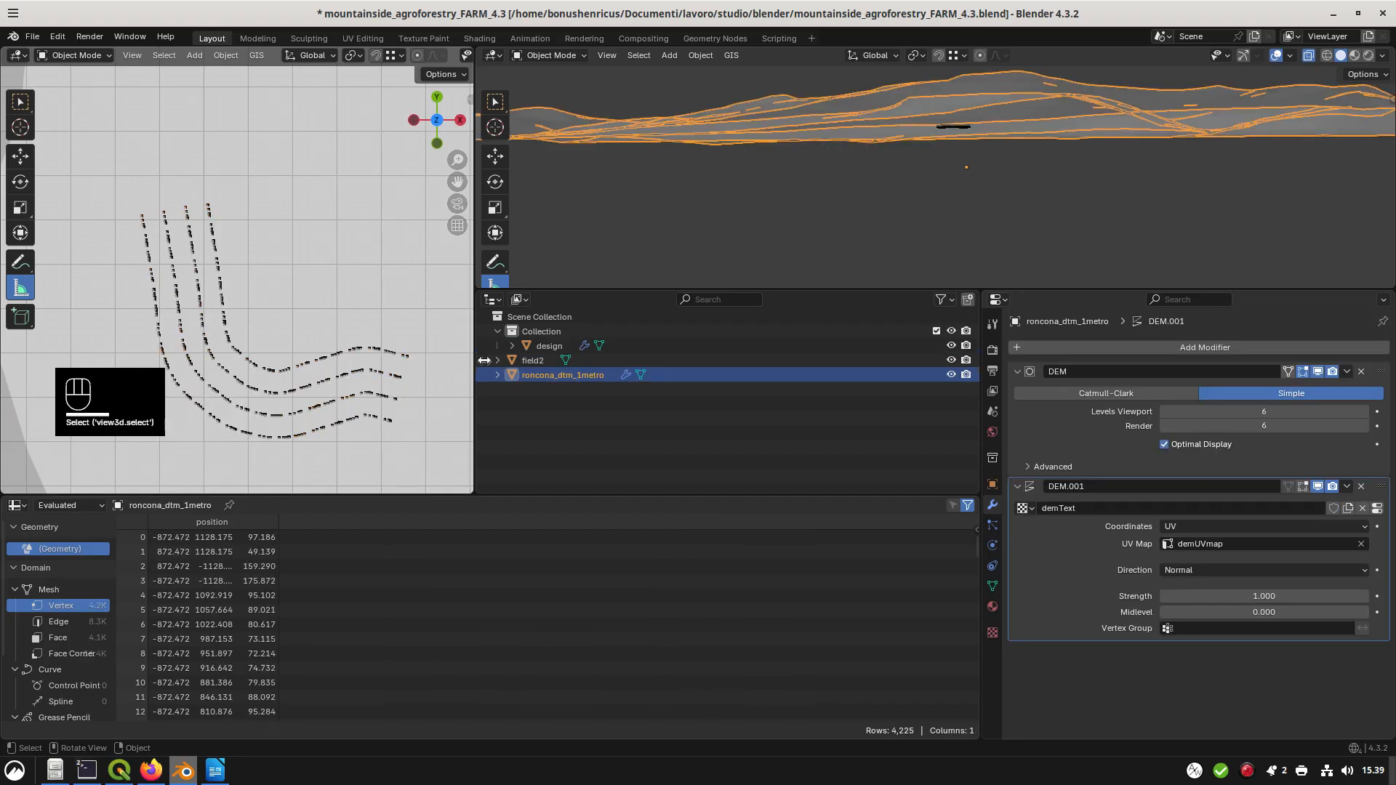
click(547, 347)
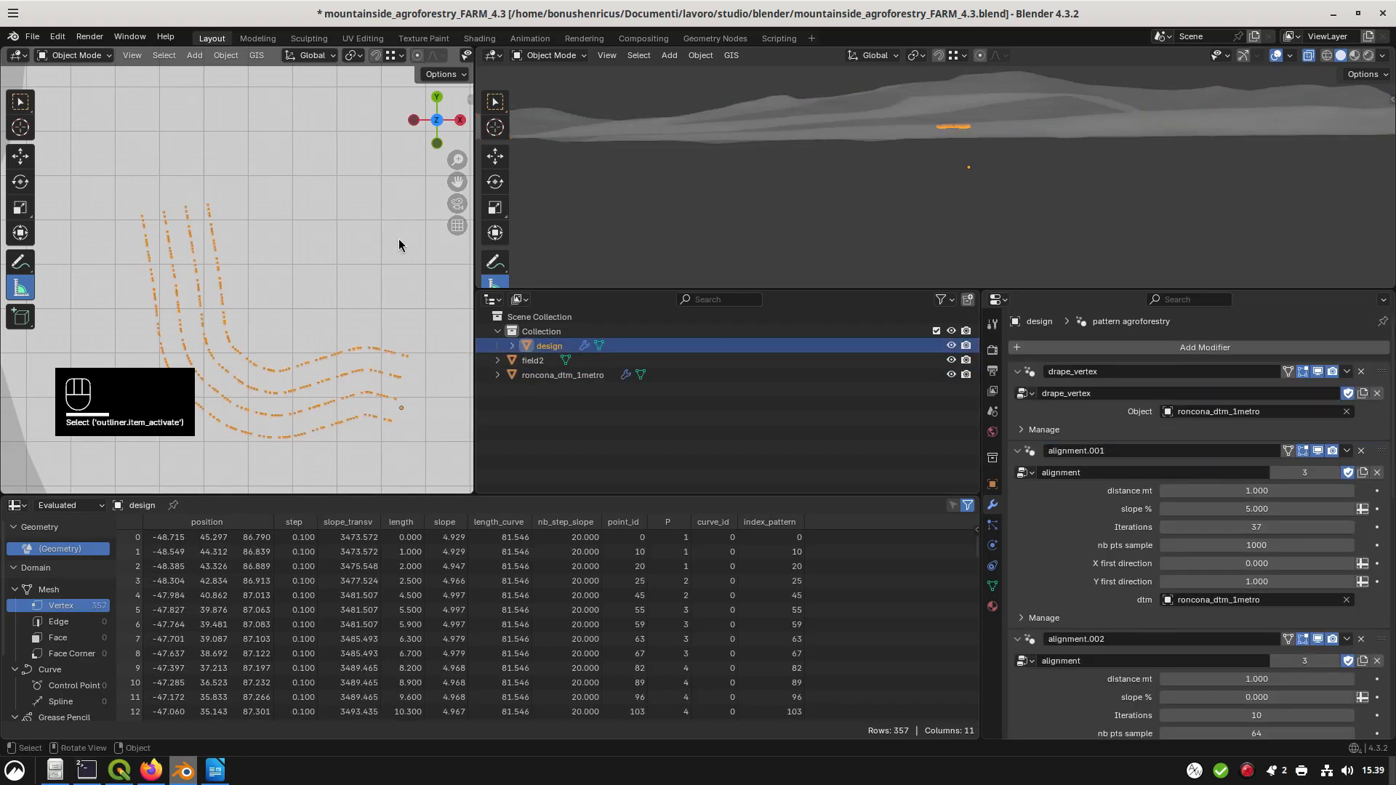
Re-export the moved design object as a point shapefile over mountainside_agroforestry_FARM_4.3_dtm2.shp
click(262, 58)
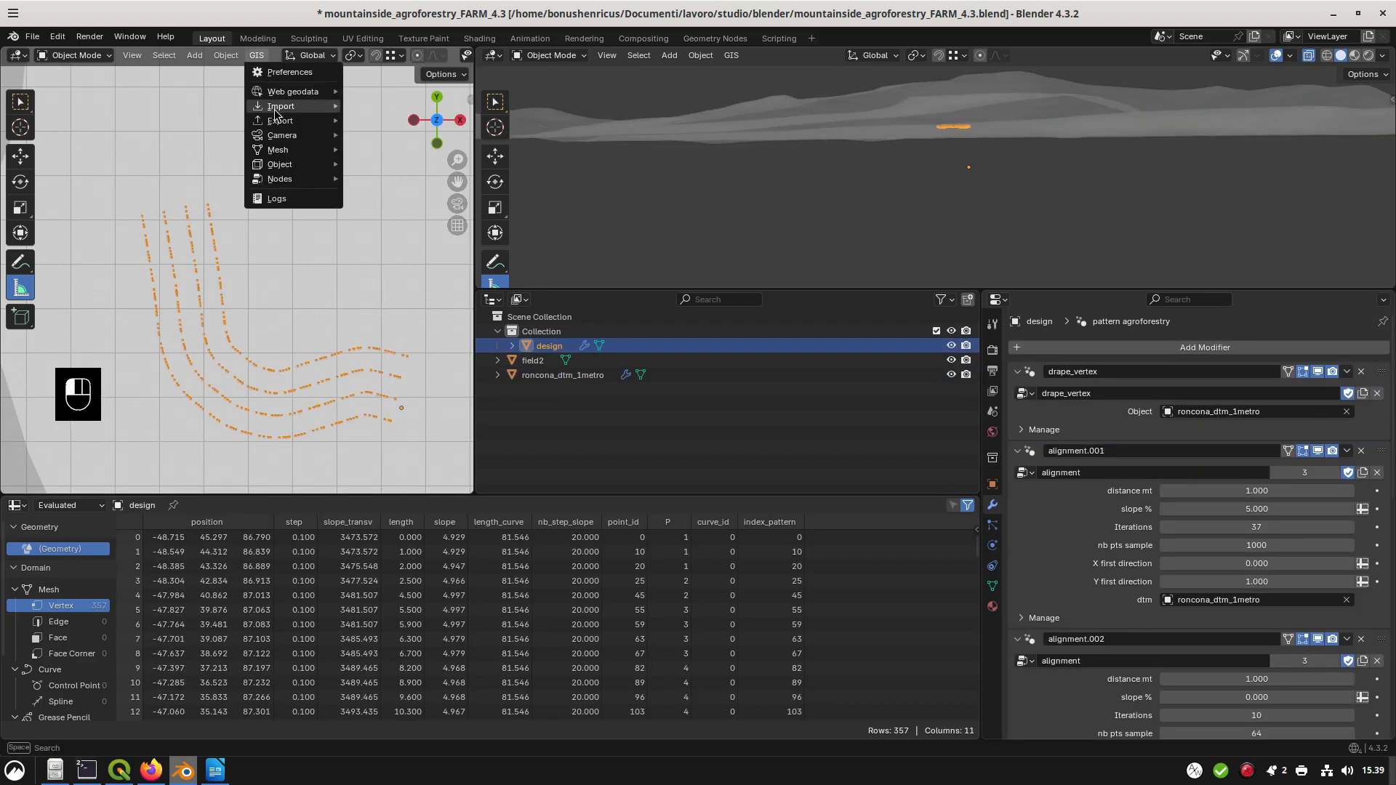
mouse_move(275, 110)
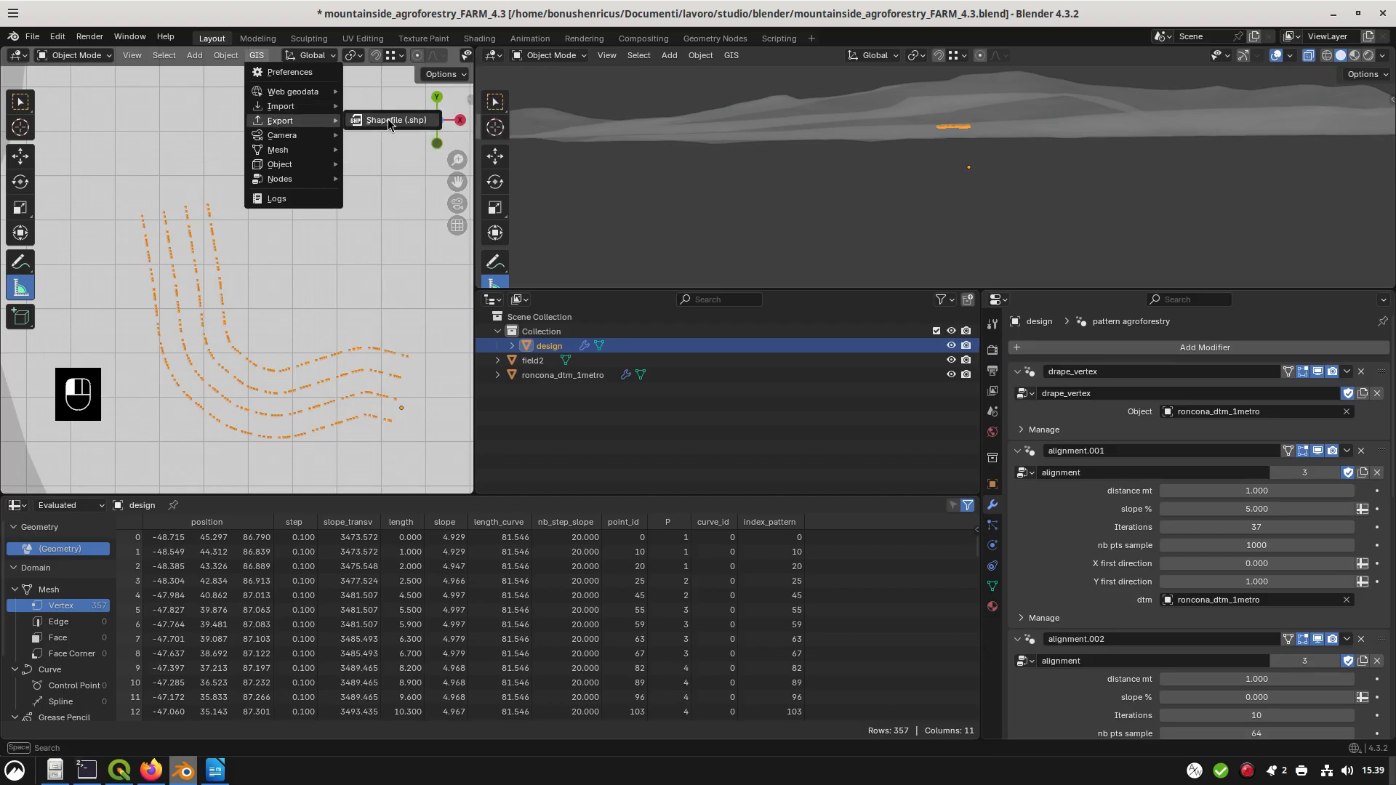
click(389, 120)
click(575, 315)
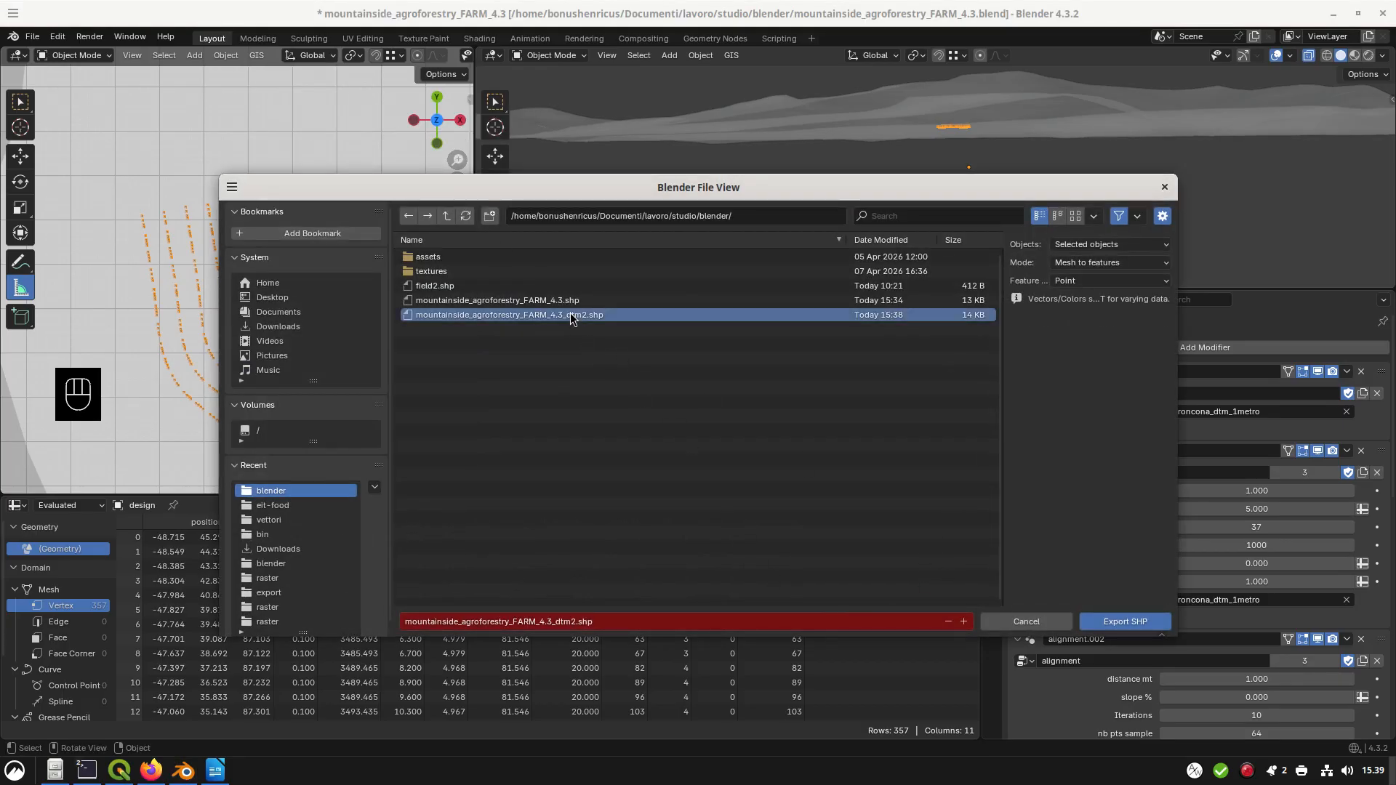
click(1124, 622)
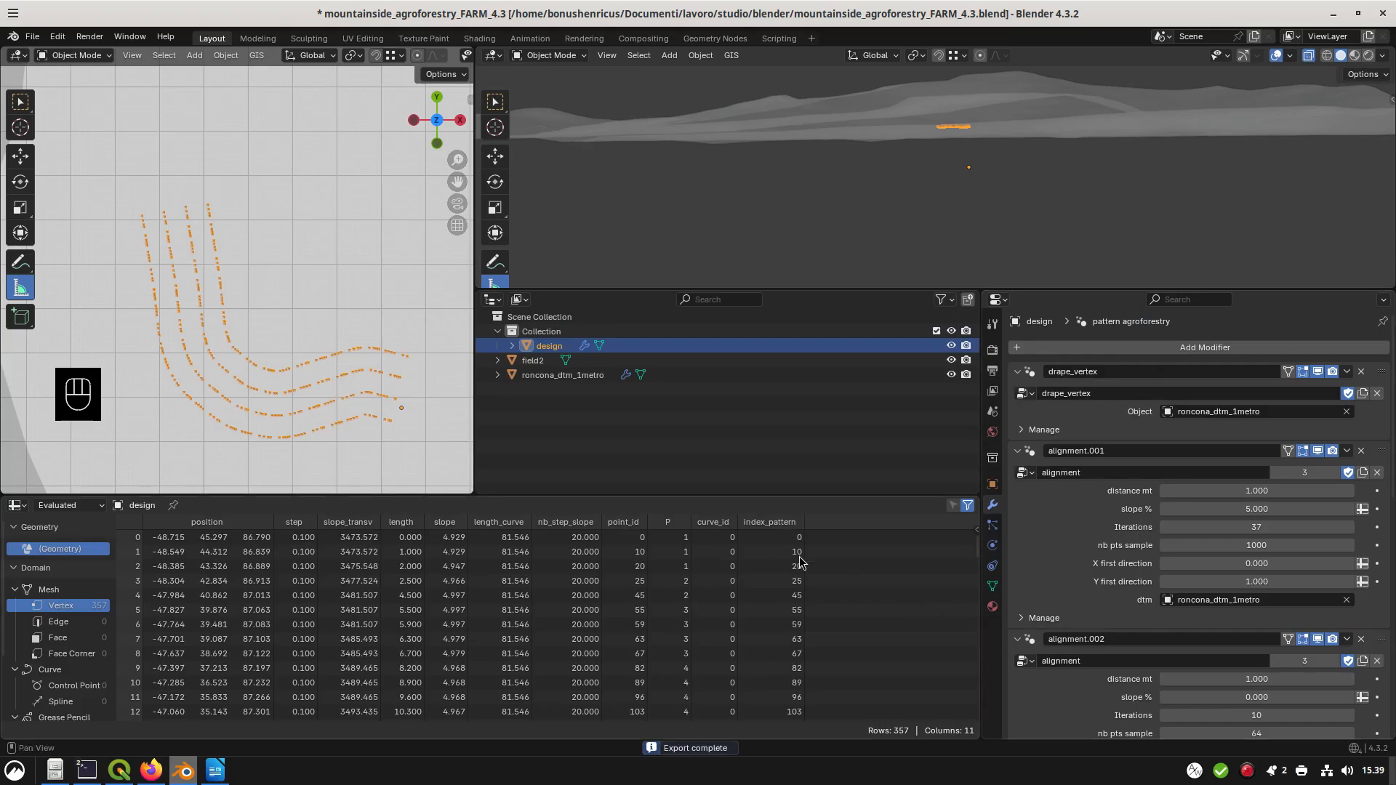
Switch to QGIS, refresh the map to examine the re-exported planting rows, and return to Blender
key(alt+Tab)
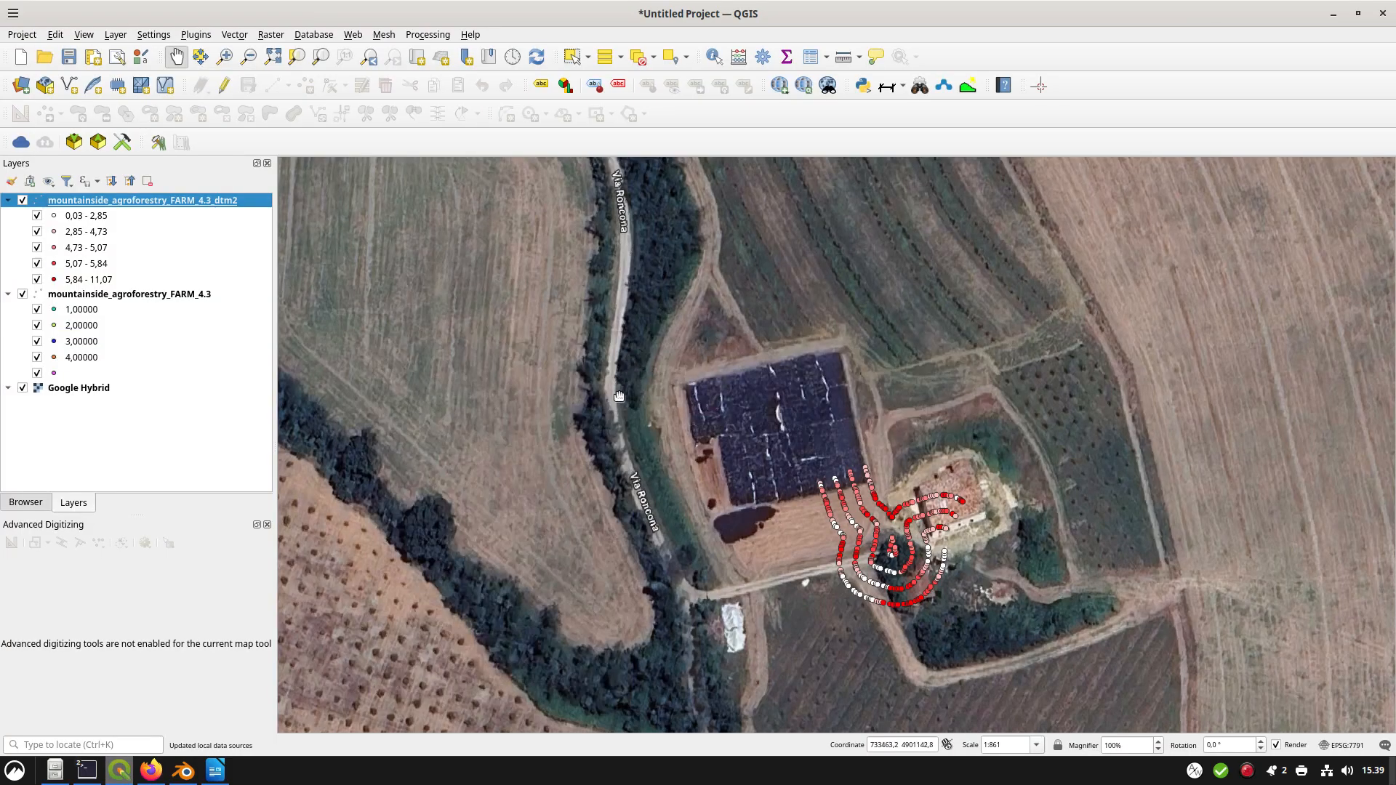
drag(763, 490, 704, 450)
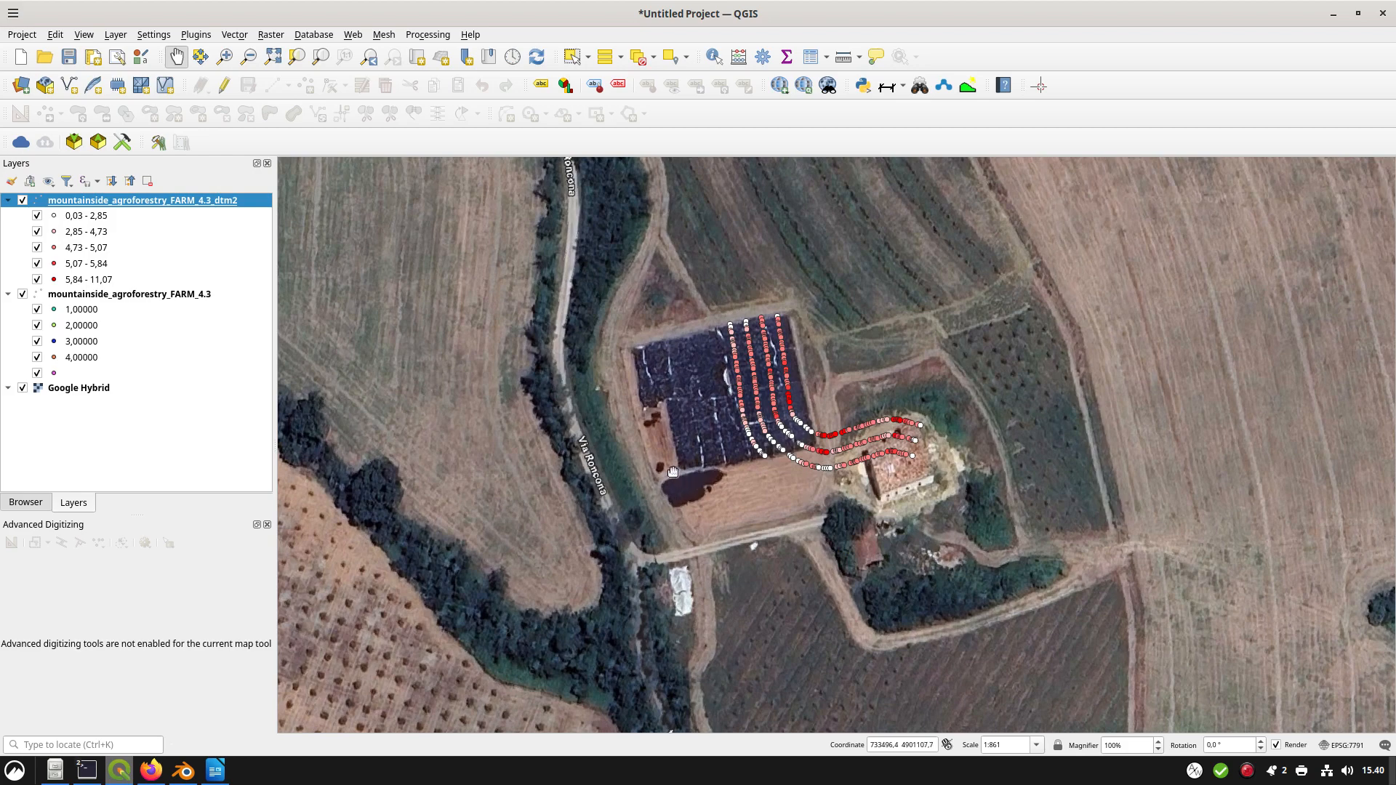
key(alt+Tab)
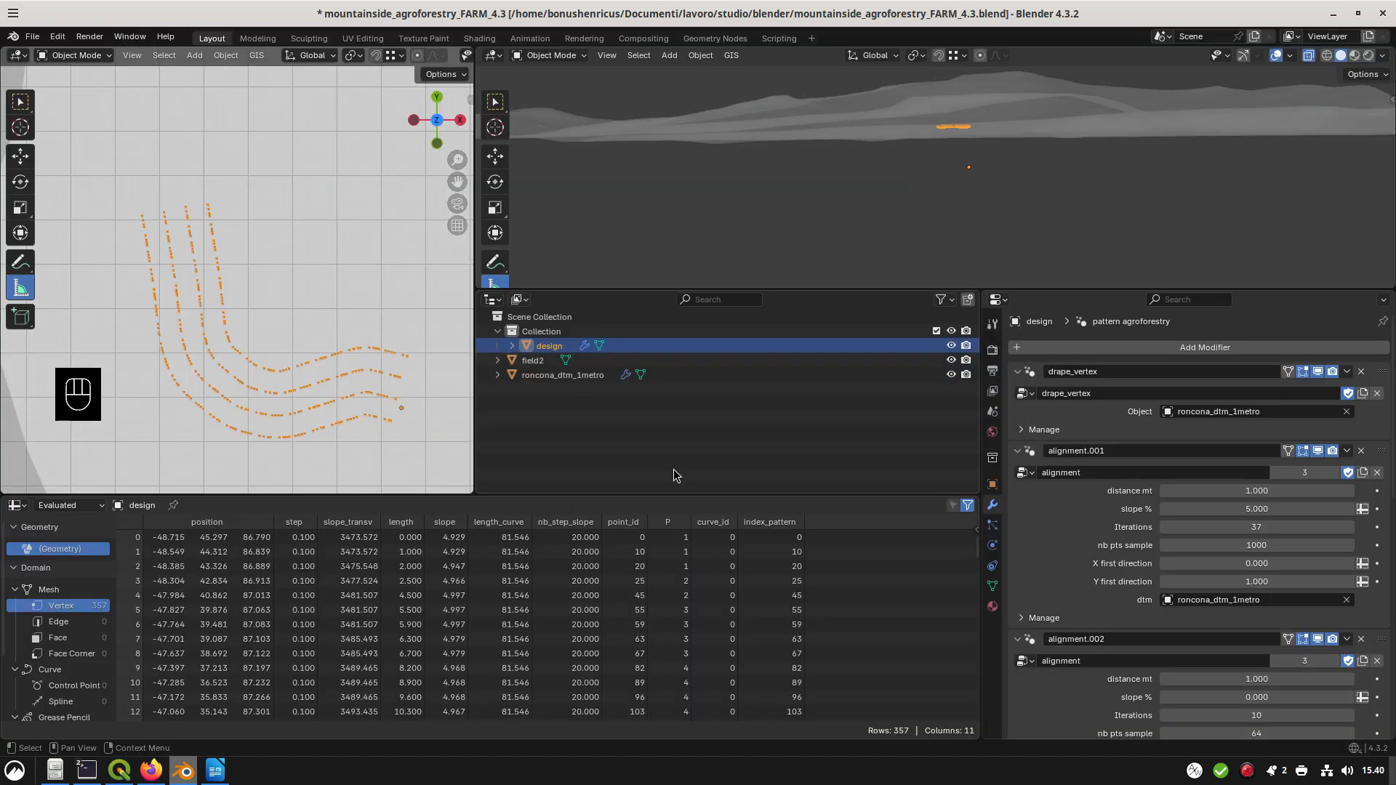
Switch to QGIS, clear and regenerate the five equal-count slope classes of the mountainside_agroforestry_FARM_4.3_dtm2 layer, apply them, and return to Blender
key(alt+Tab)
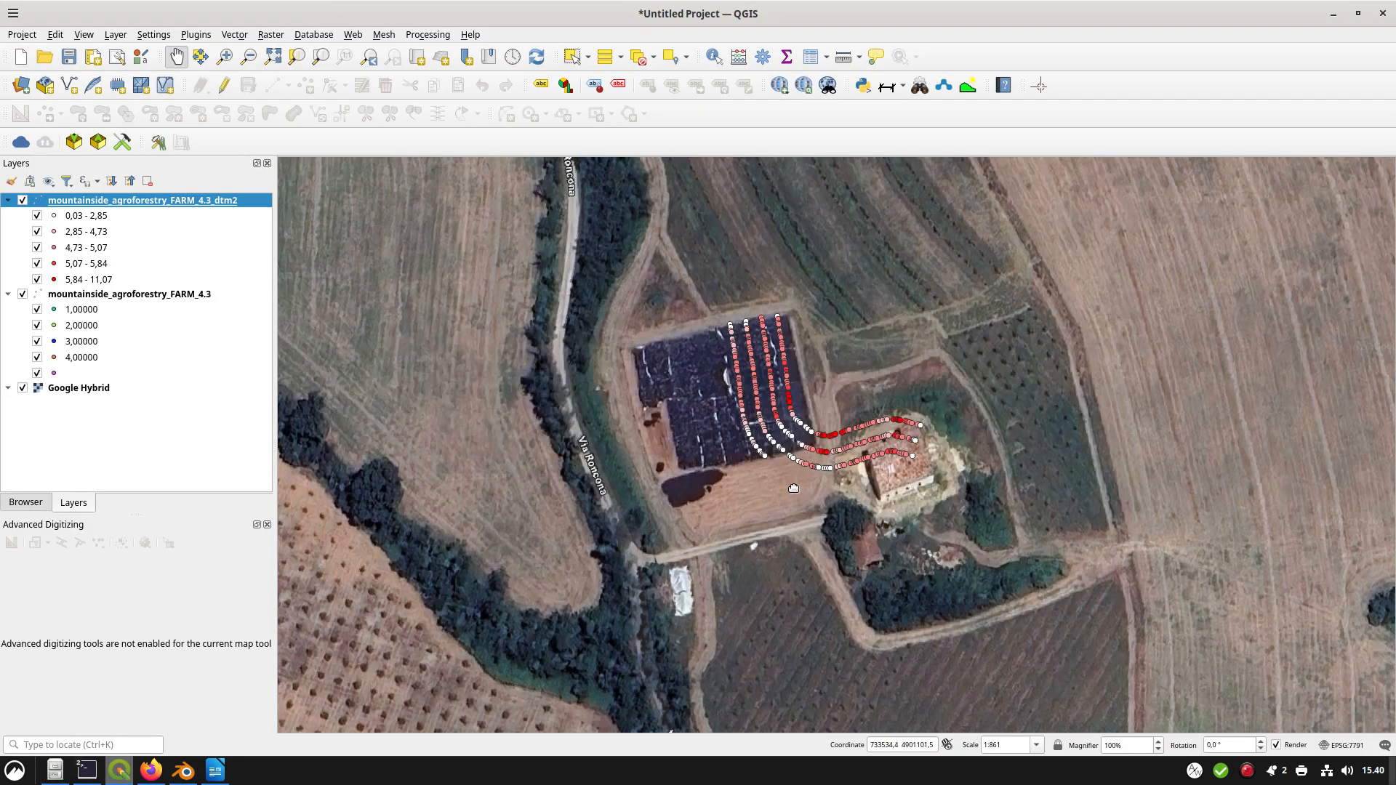
drag(793, 489, 743, 427)
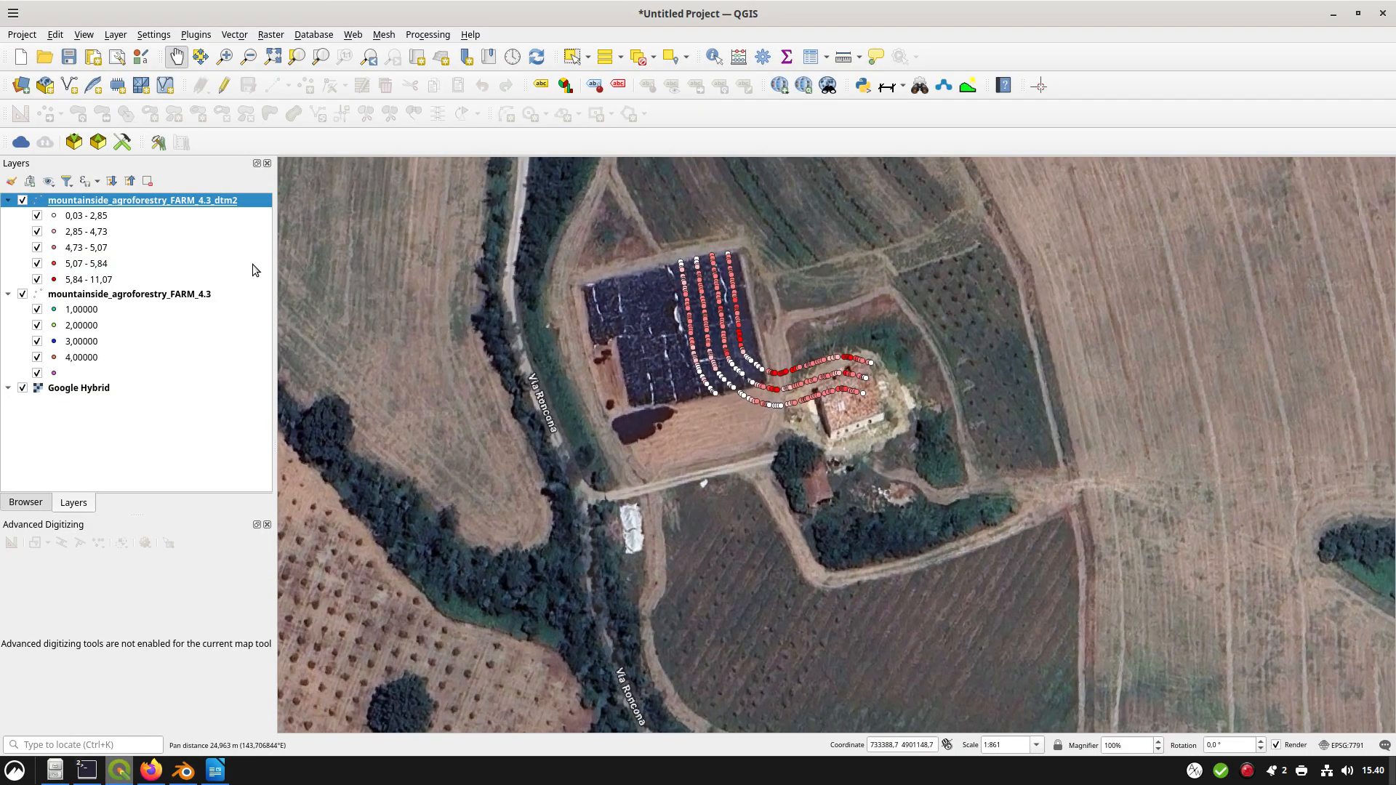
double_click(157, 203)
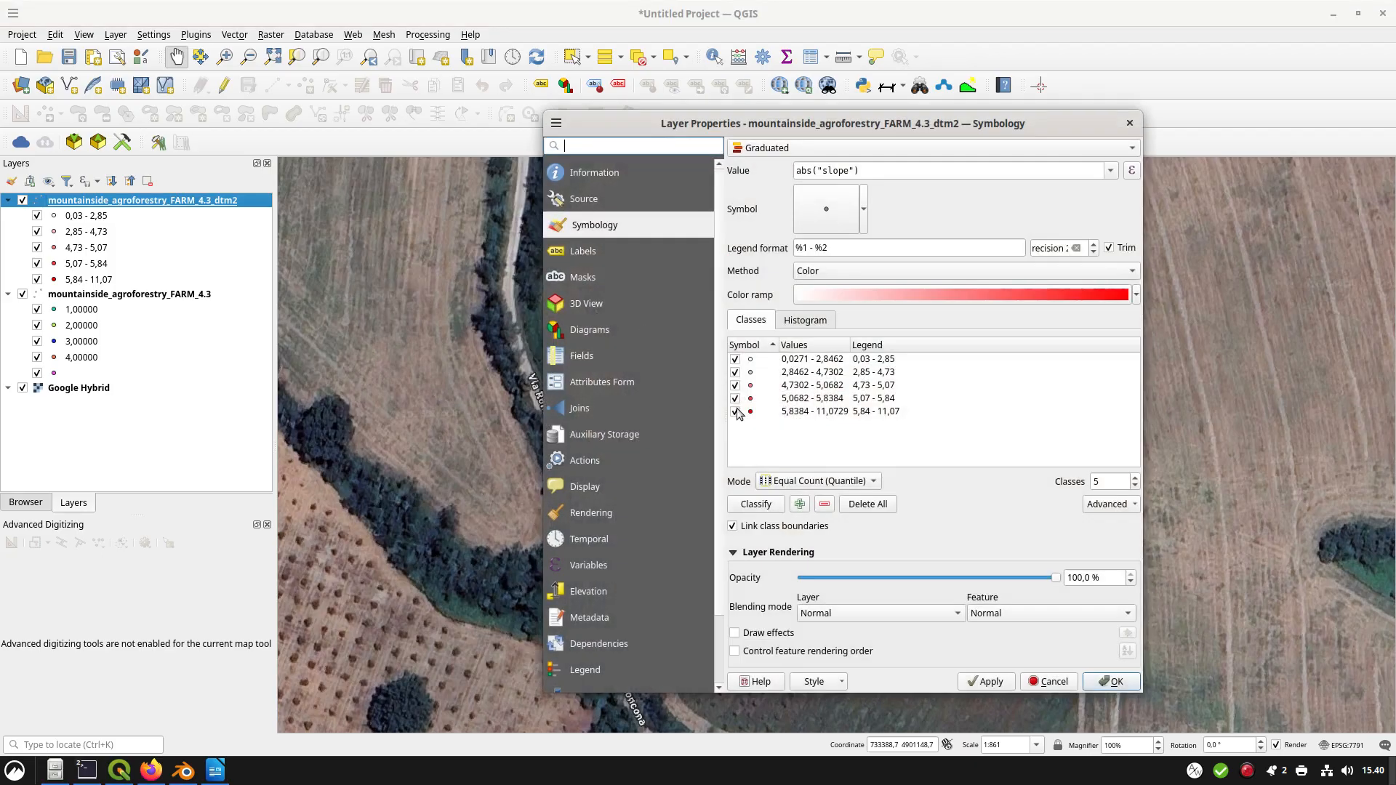
click(760, 505)
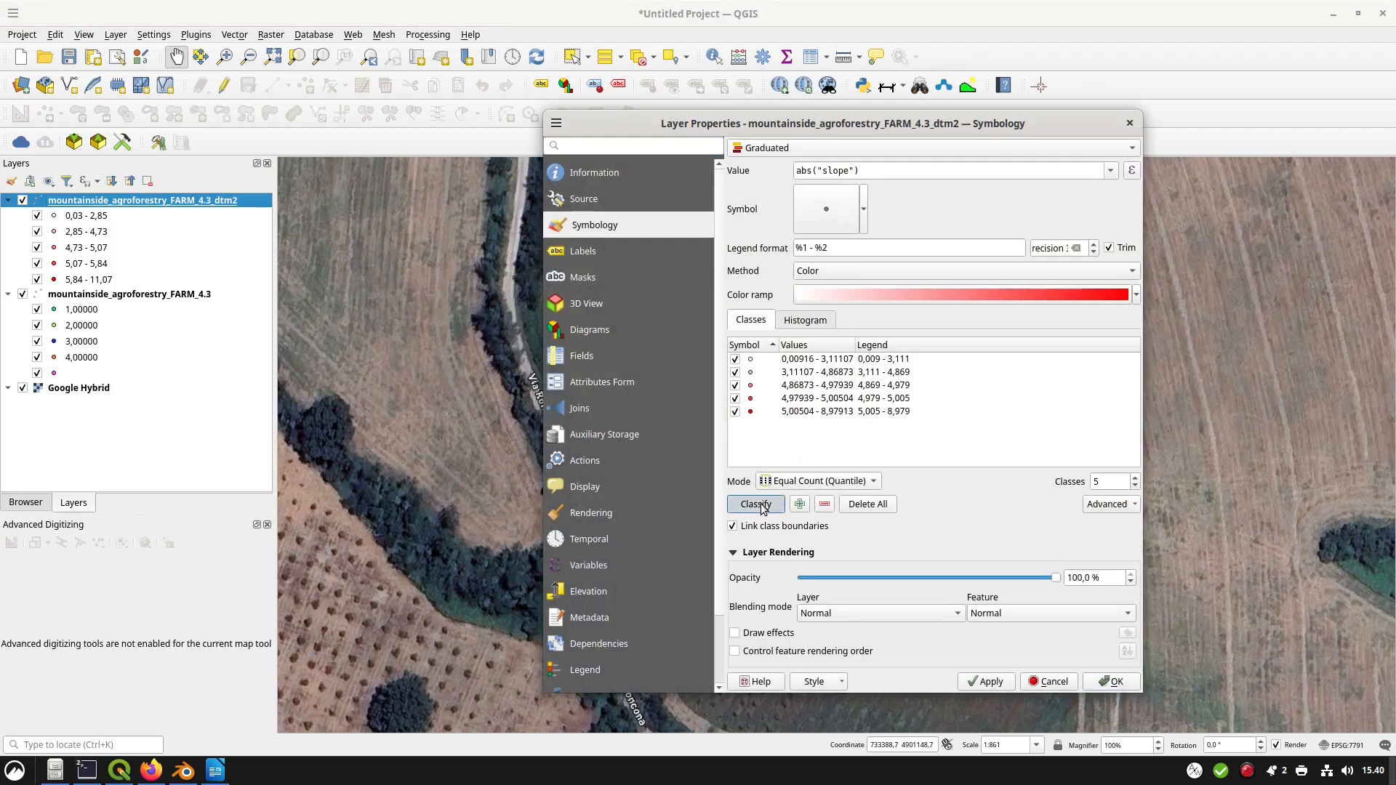
click(818, 359)
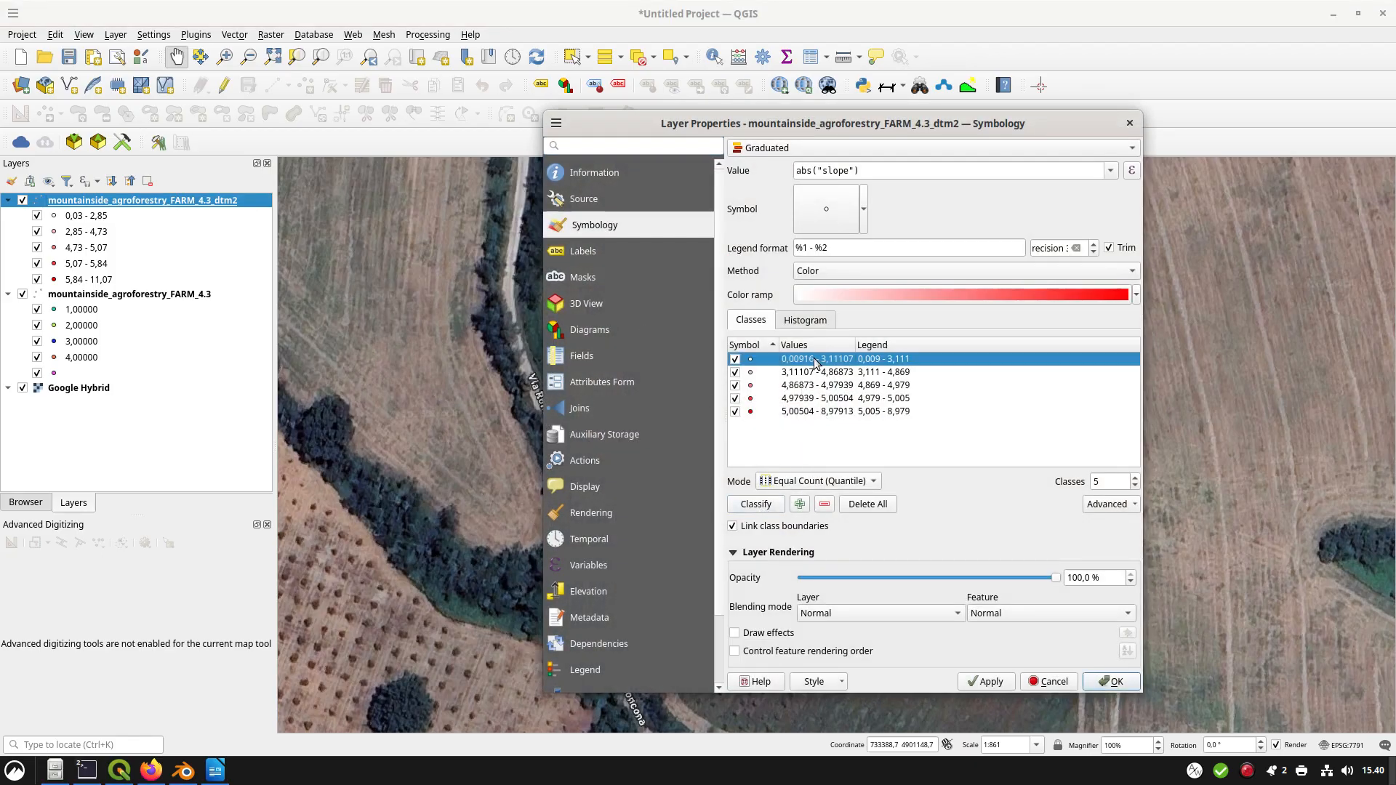
shift+click(817, 412)
click(868, 504)
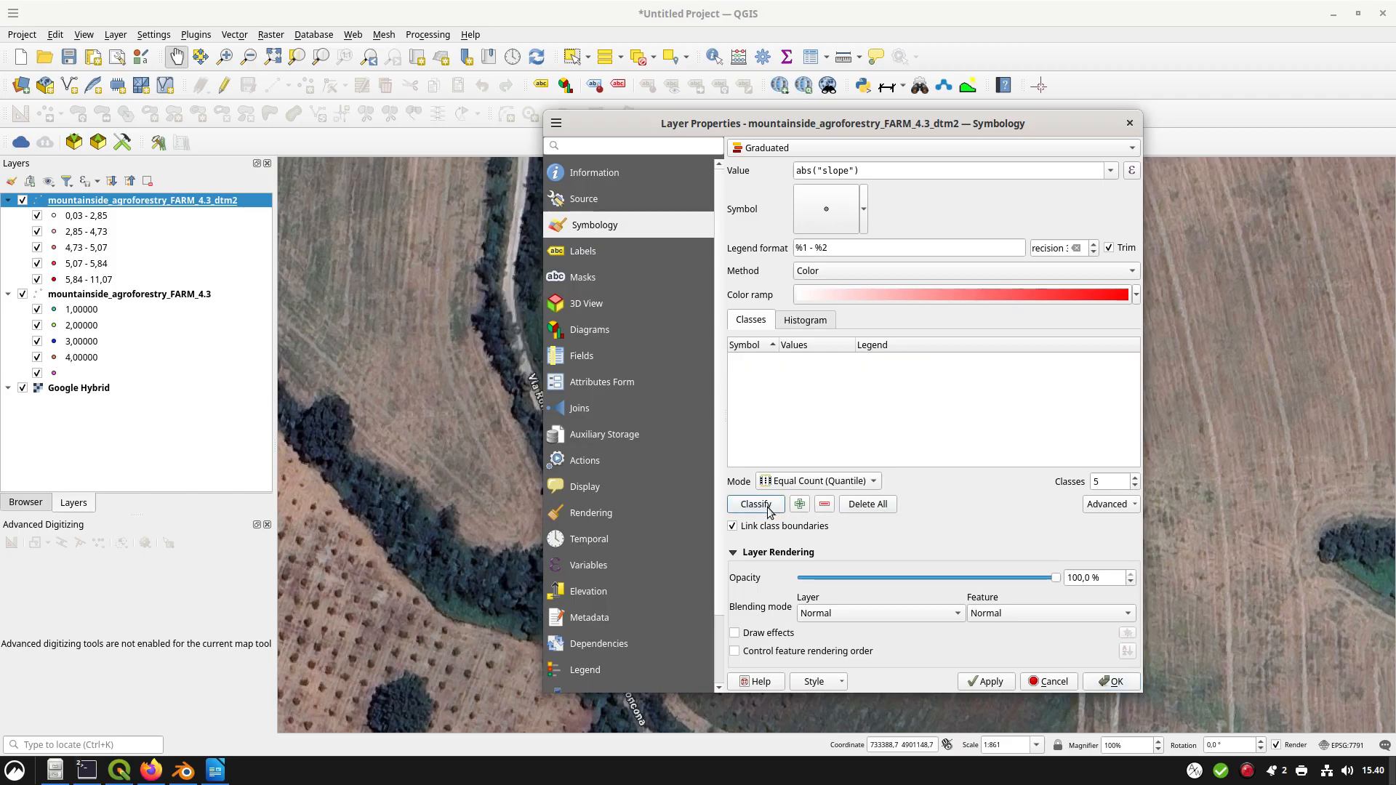
click(770, 509)
click(1120, 683)
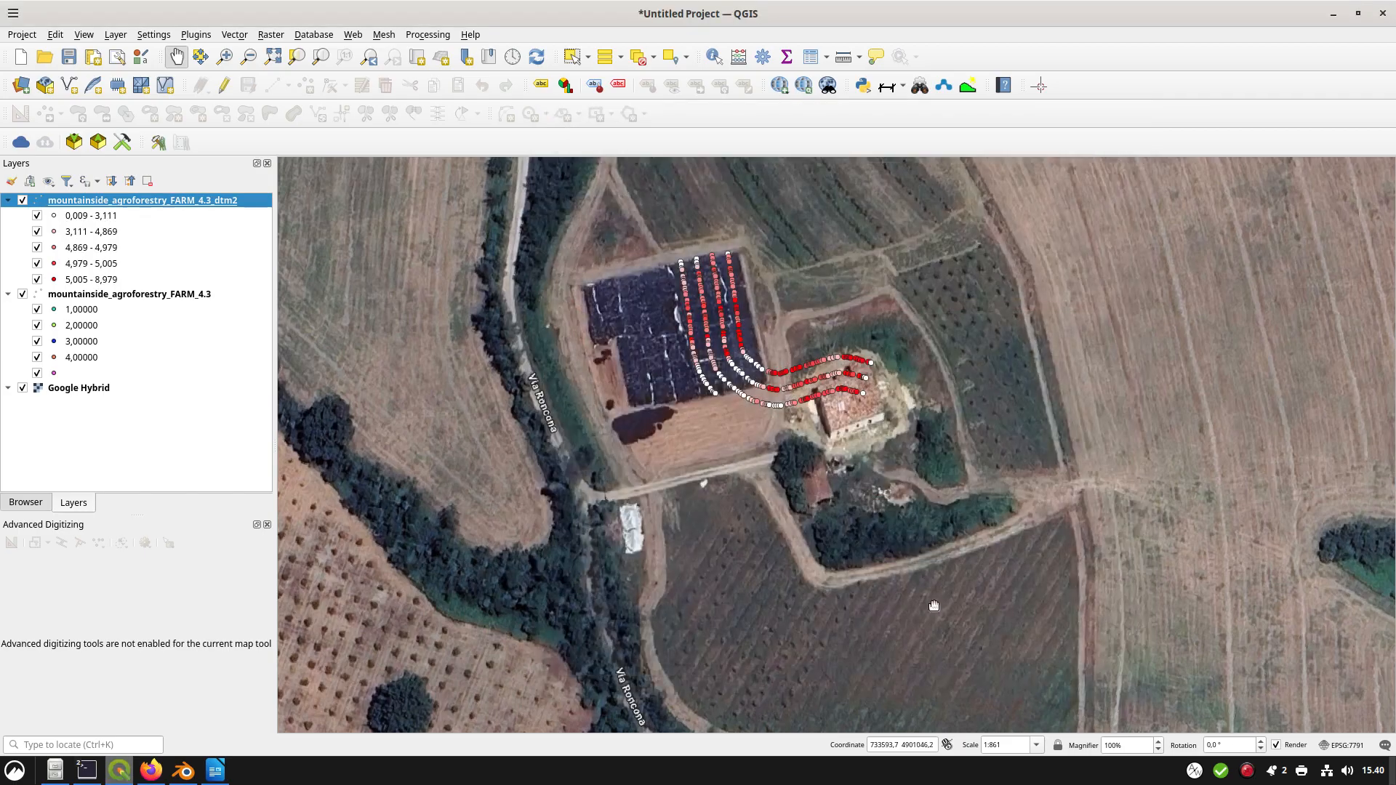
key(alt+Tab)
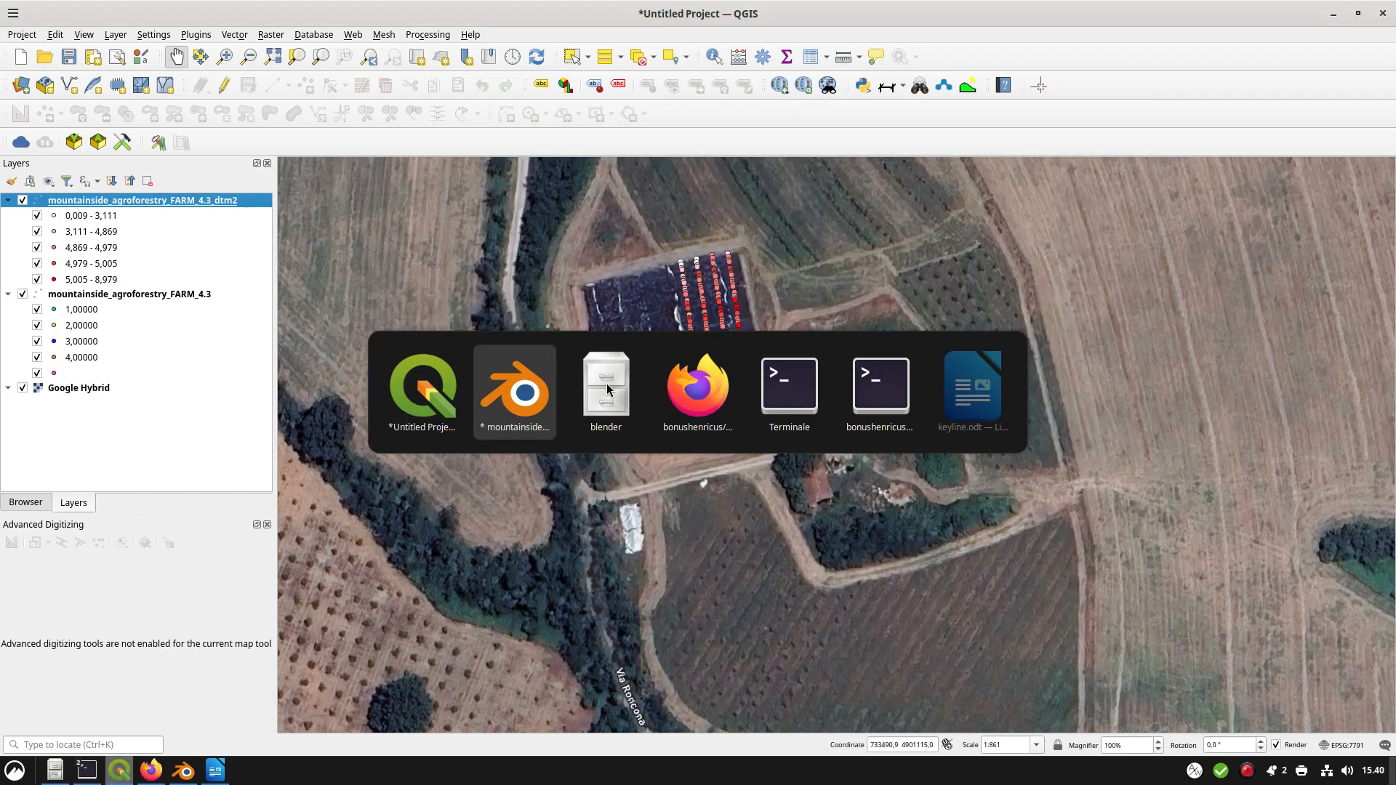